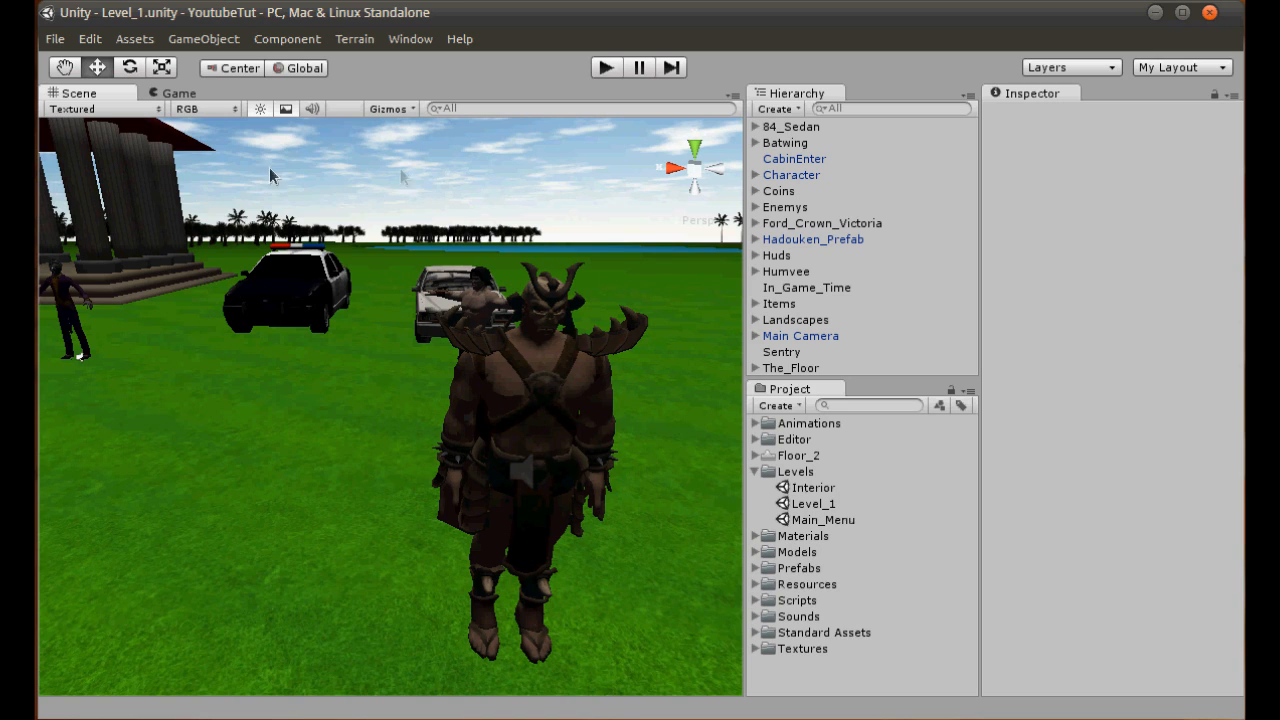
- Look over the Level_1 scene around the temple, cars, characters and coins for room near the horned warrior
{"action": "scroll", "coordinate": [543, 470], "scroll_direction": "down", "scroll_amount": 10}
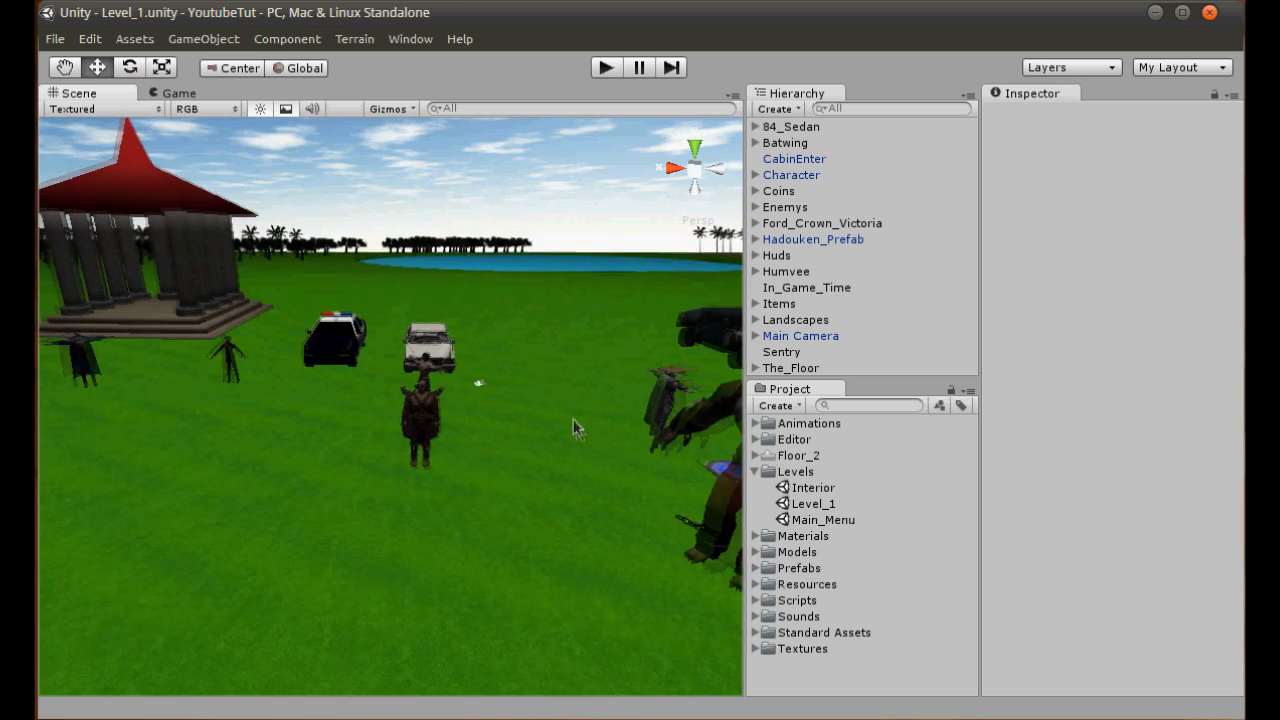
{"action": "scroll", "coordinate": [570, 430], "scroll_direction": "down", "scroll_amount": 5}
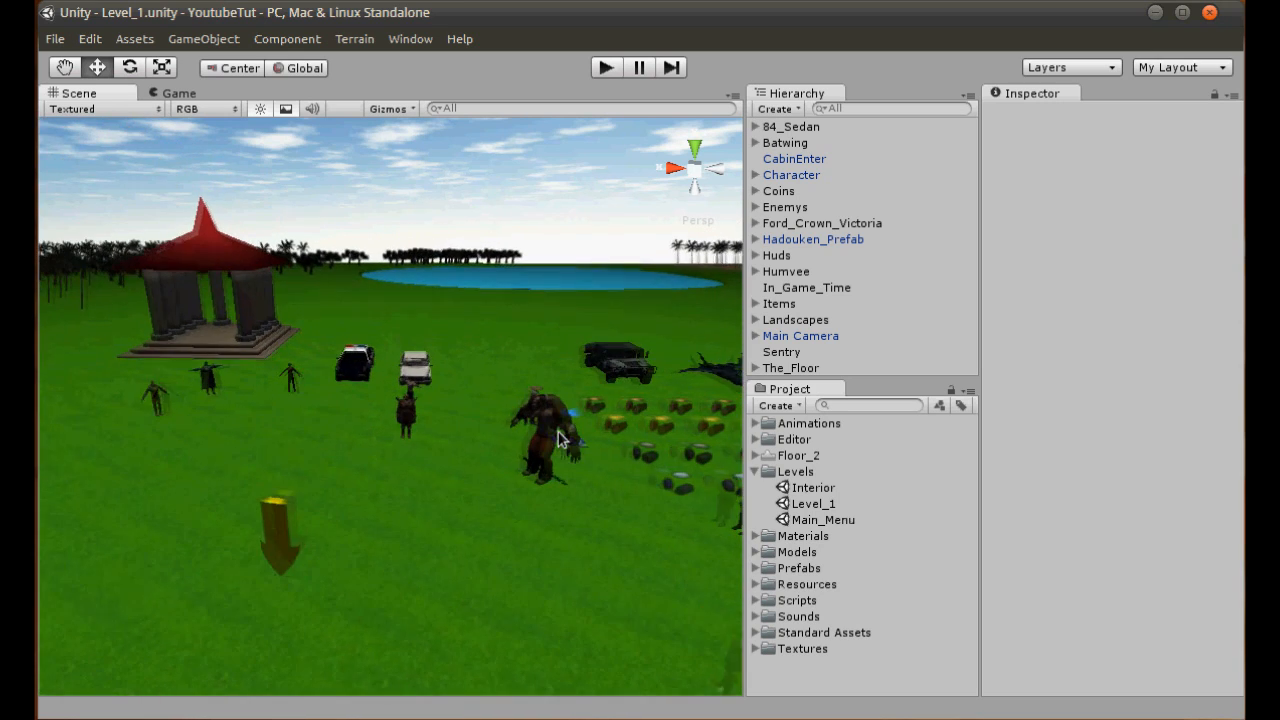
{"action": "middle_click_drag", "start_coordinate": [517, 581], "coordinate": [468, 618]}
{"action": "scroll", "coordinate": [536, 558], "scroll_direction": "up", "scroll_amount": 5}
{"action": "scroll", "coordinate": [516, 460], "scroll_direction": "up", "scroll_amount": 2}
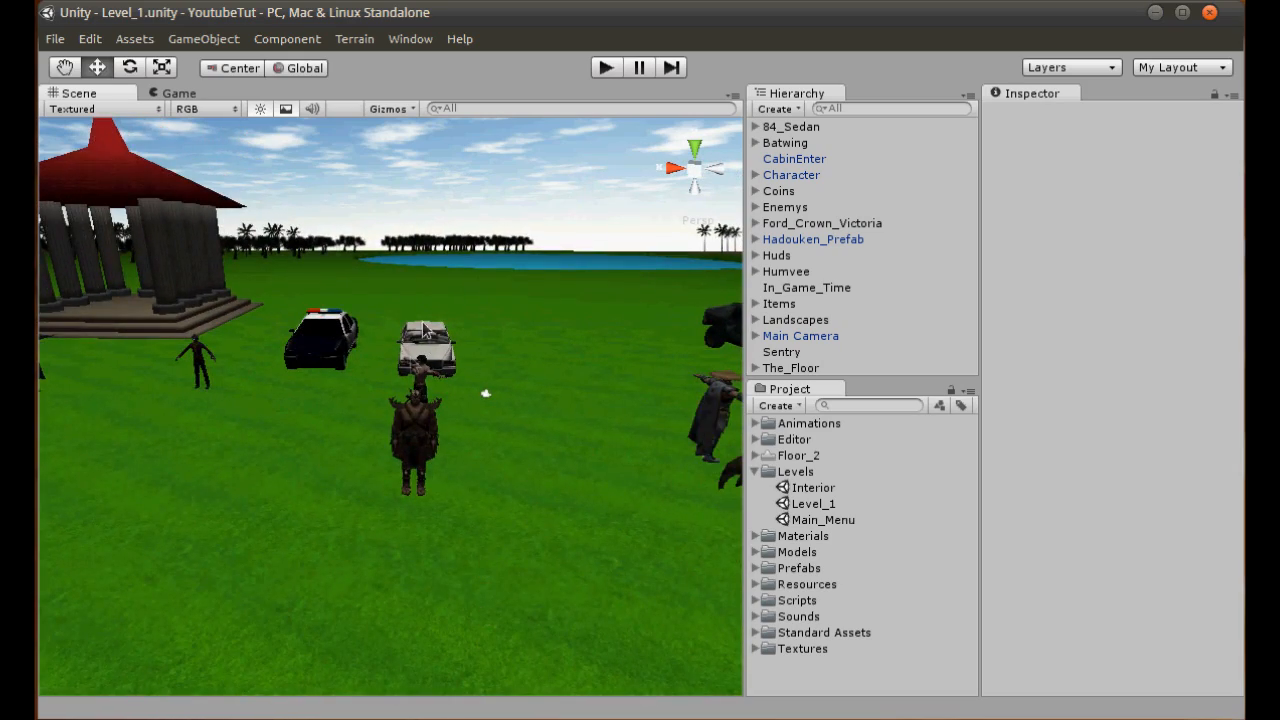
{"action": "middle_click_drag", "start_coordinate": [547, 541], "coordinate": [308, 422]}
{"action": "scroll", "coordinate": [340, 464], "scroll_direction": "down", "scroll_amount": 3}
{"action": "scroll", "coordinate": [308, 422], "scroll_direction": "down", "scroll_amount": 4}
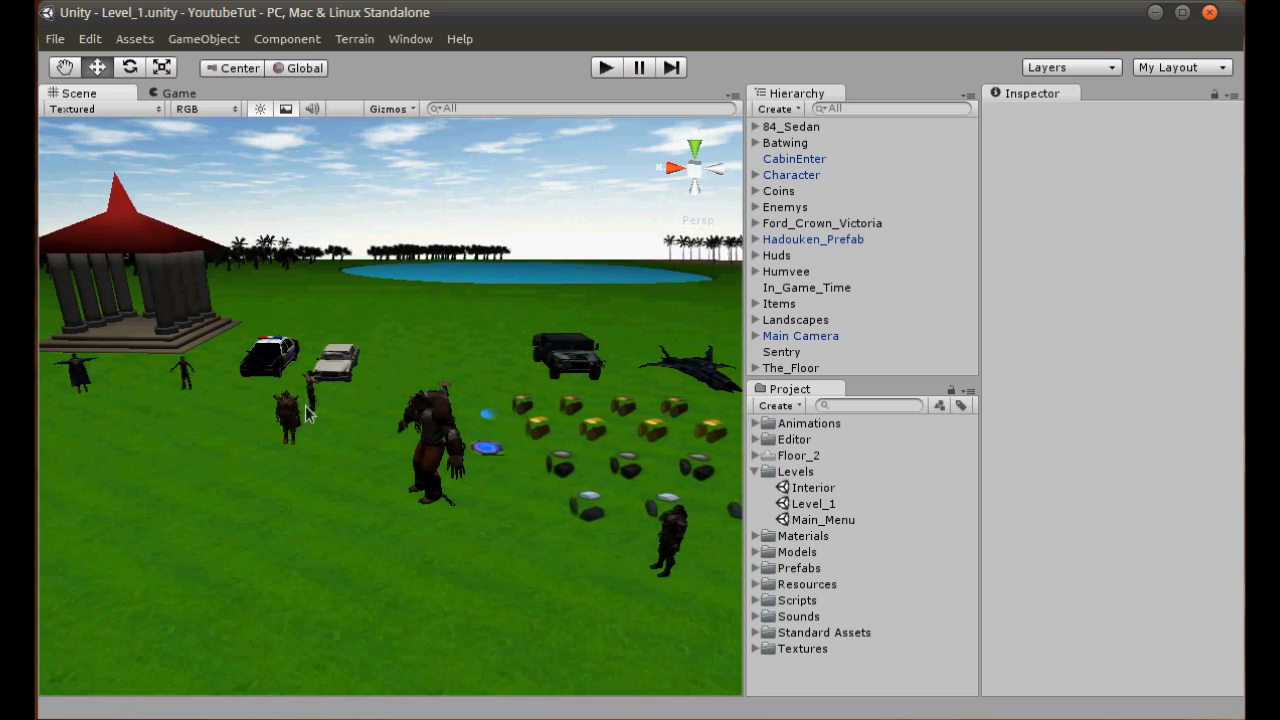
{"action": "scroll", "coordinate": [312, 396], "scroll_direction": "down", "scroll_amount": 3}
{"action": "left_click_drag", "start_coordinate": [390, 394], "coordinate": [334, 402]}
{"action": "scroll", "coordinate": [331, 402], "scroll_direction": "up", "scroll_amount": 3}
{"action": "scroll", "coordinate": [331, 402], "scroll_direction": "up", "scroll_amount": 5}
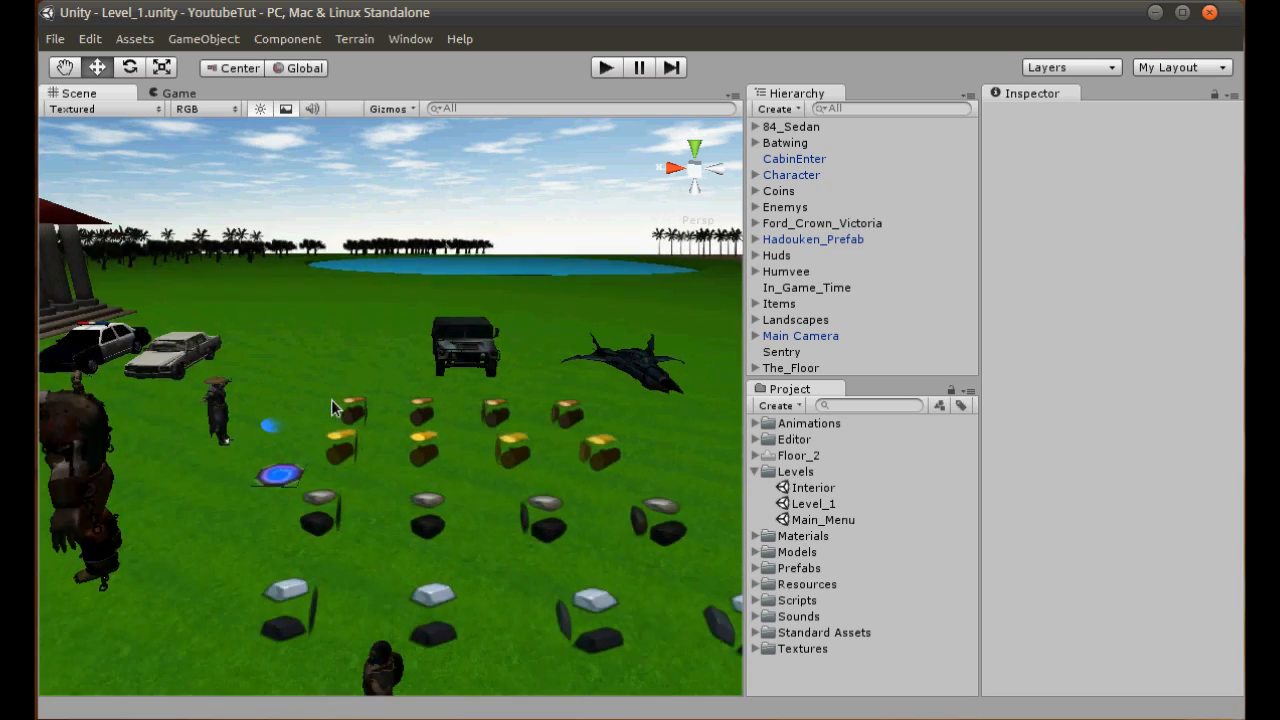
{"action": "middle_click_drag", "start_coordinate": [331, 402], "coordinate": [640, 425]}
{"action": "middle_click_drag", "start_coordinate": [257, 425], "coordinate": [399, 362]}
{"action": "scroll", "coordinate": [567, 356], "scroll_direction": "up", "scroll_amount": 3}
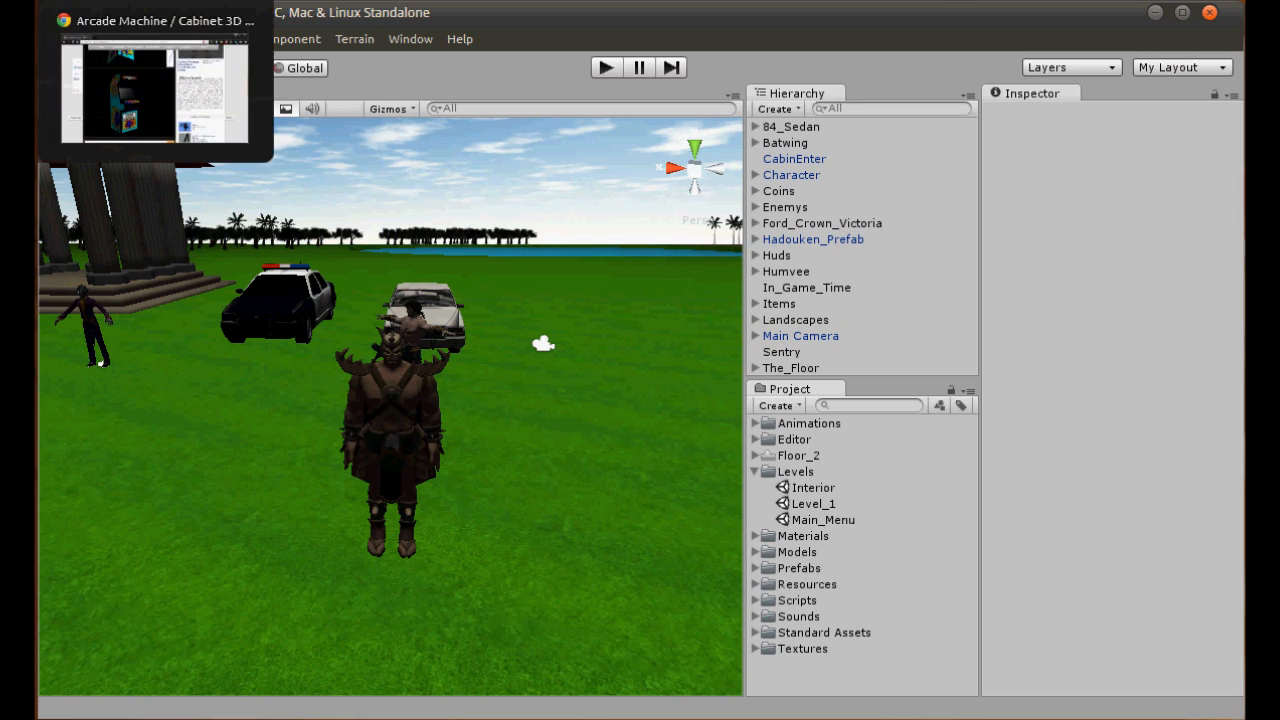
- Switch to the browser and examine the arcade machine model page's download formats and creator credit
{"action": "left_click", "coordinate": [18, 80]}
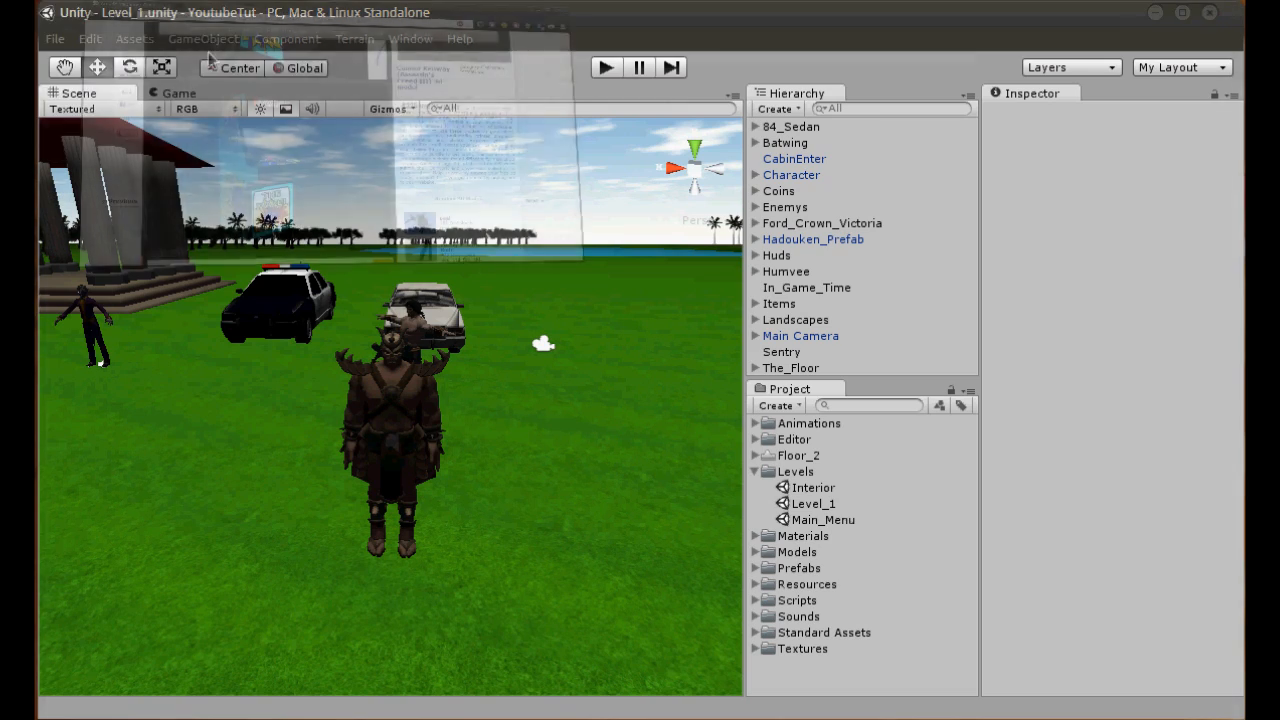
{"action": "scroll", "coordinate": [486, 441], "scroll_direction": "down", "scroll_amount": 5}
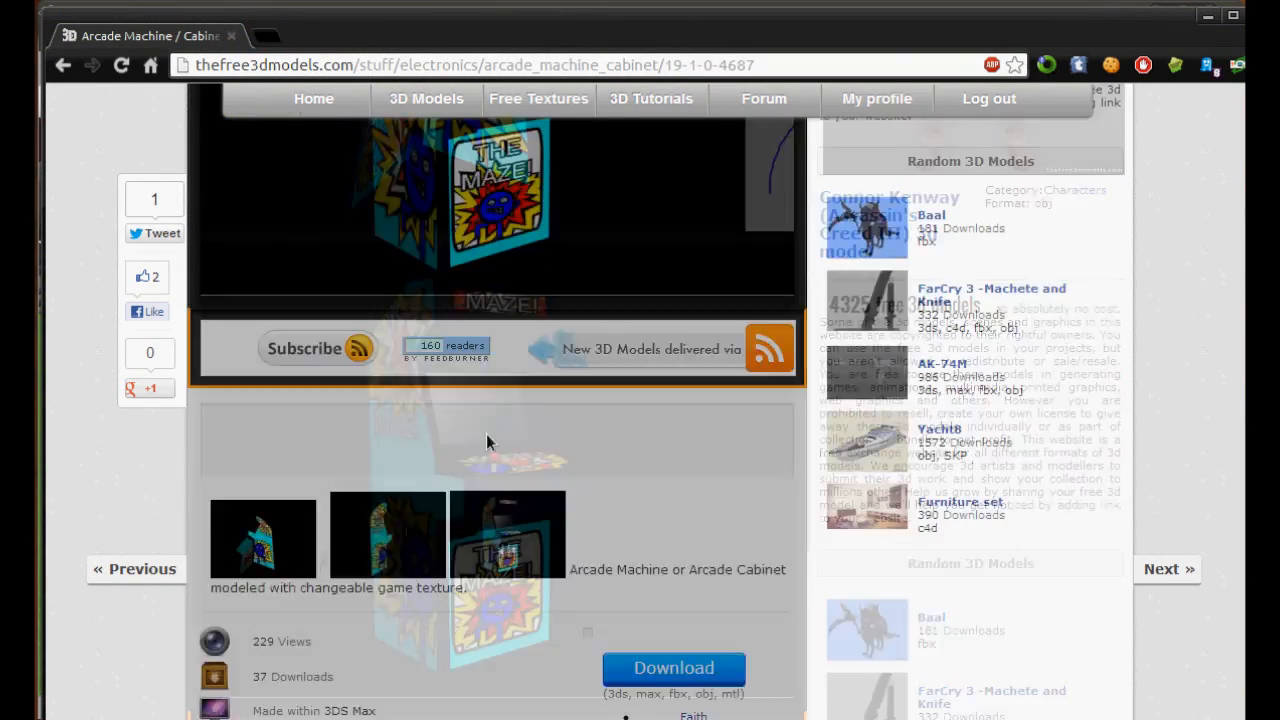
{"action": "scroll", "coordinate": [448, 508], "scroll_direction": "down", "scroll_amount": 2}
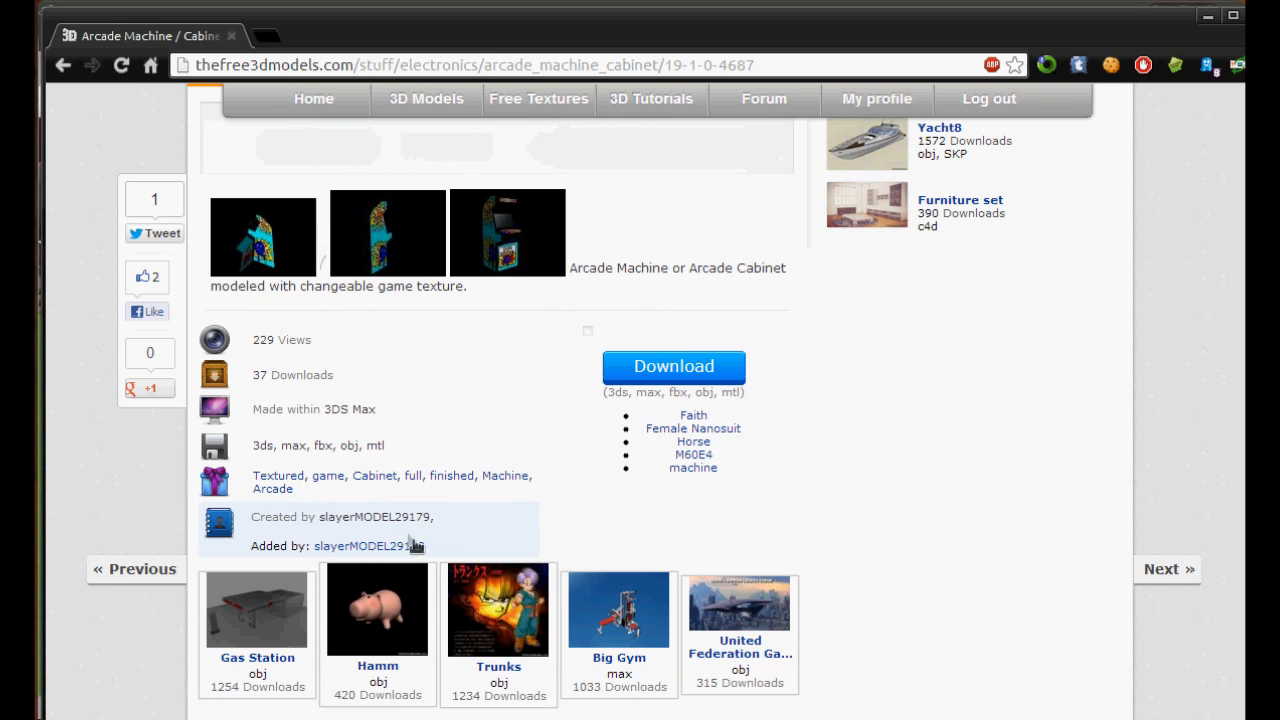
{"action": "left_click_drag", "start_coordinate": [435, 549], "coordinate": [313, 547]}
{"action": "left_click", "coordinate": [481, 542]}
- Examine the arcade cabinet's preview images and its description on the model page
{"action": "scroll", "coordinate": [482, 548], "scroll_direction": "up", "scroll_amount": 5}
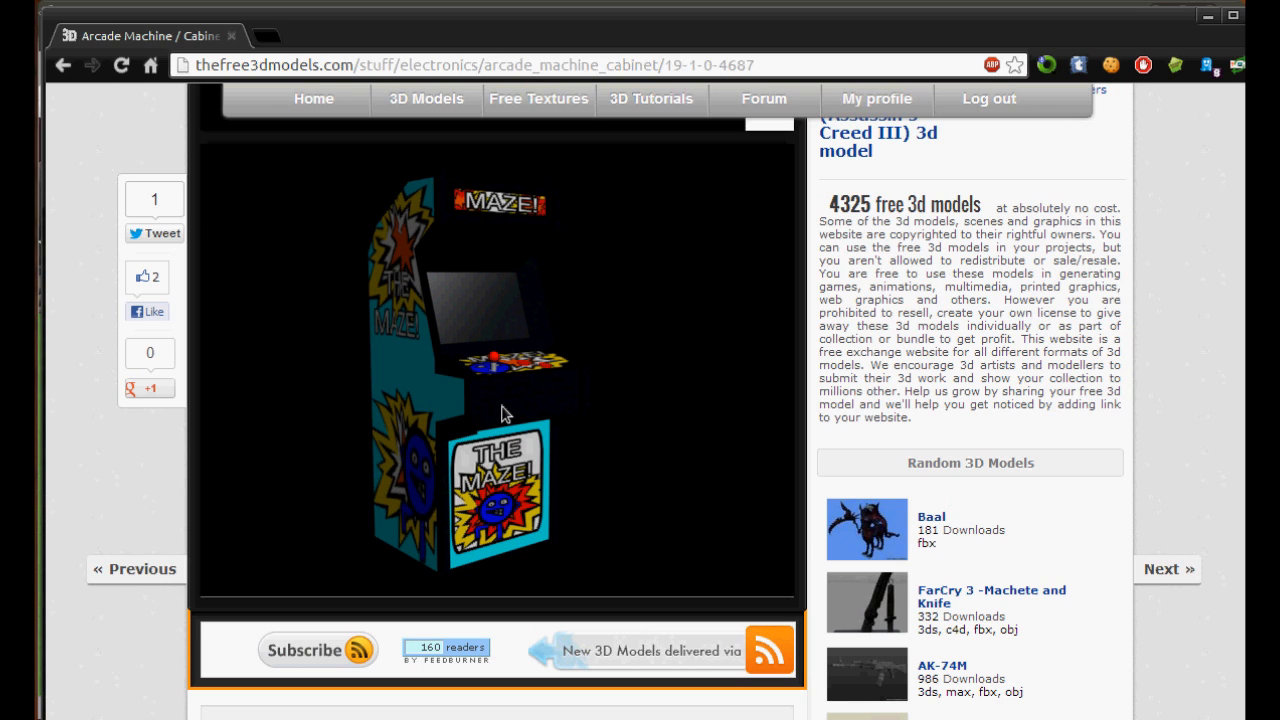
{"action": "scroll", "coordinate": [560, 455], "scroll_direction": "up", "scroll_amount": 3}
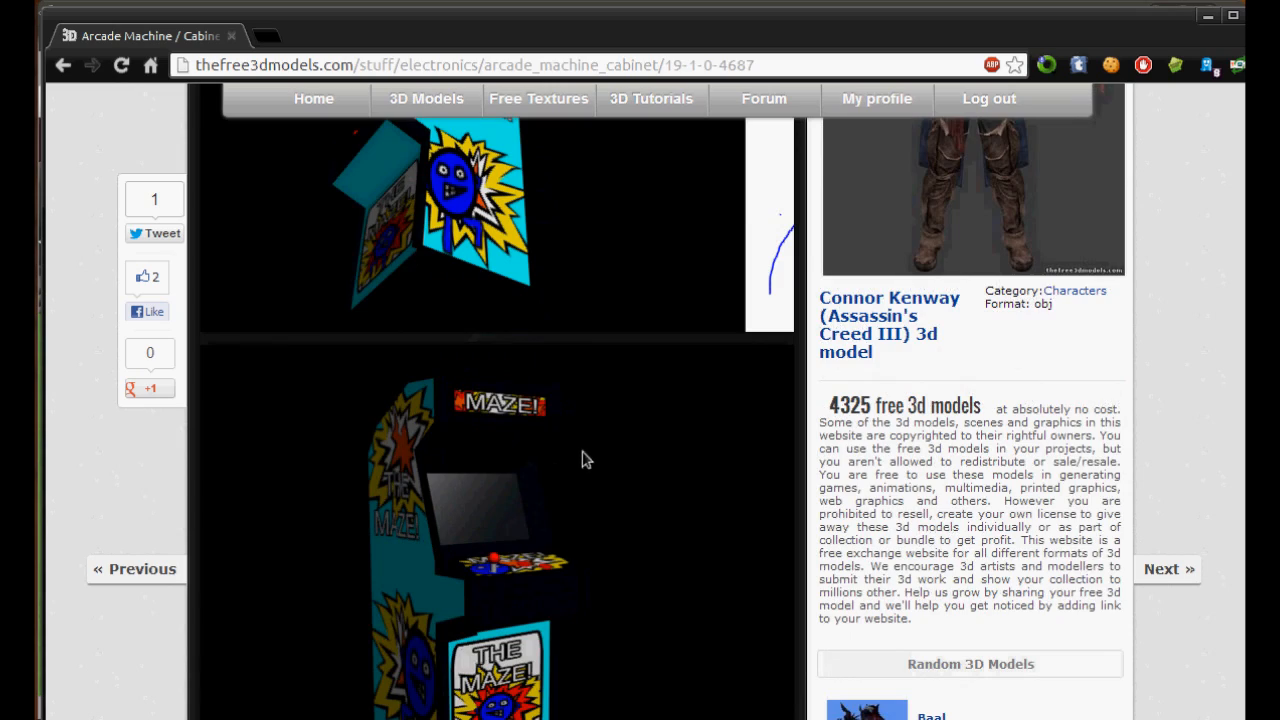
{"action": "scroll", "coordinate": [587, 459], "scroll_direction": "up", "scroll_amount": 5}
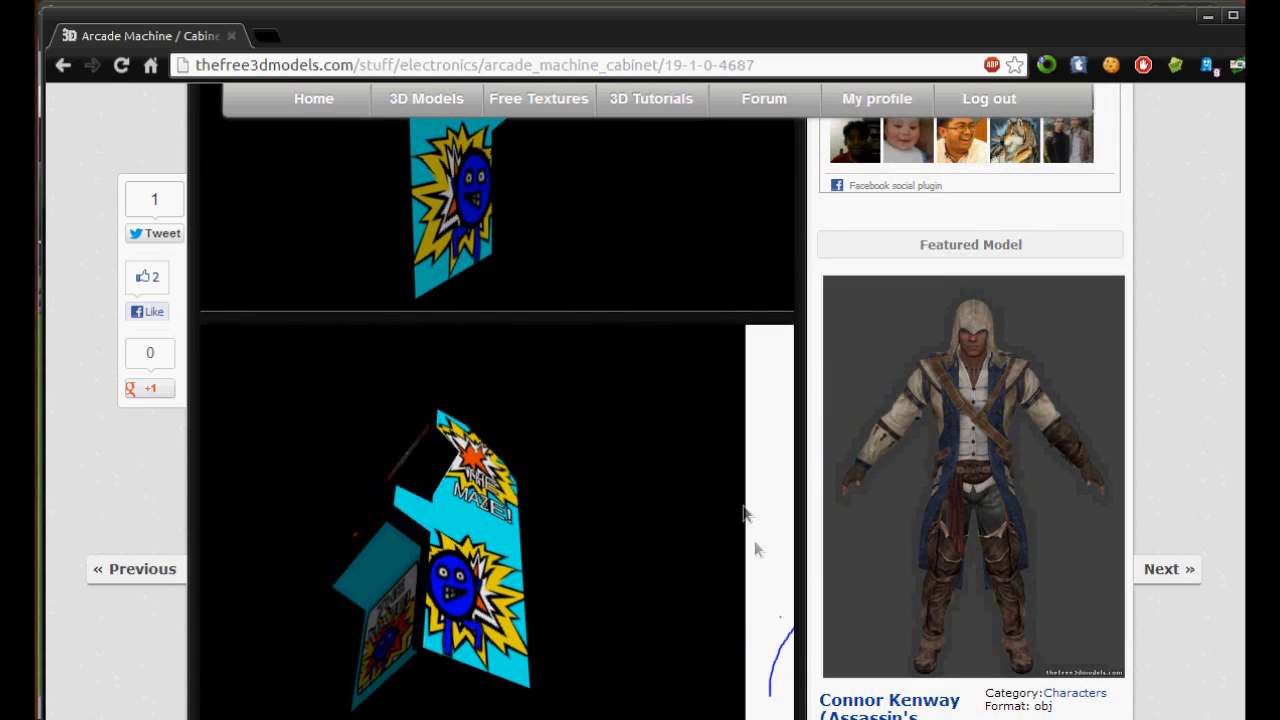
{"action": "scroll", "coordinate": [572, 510], "scroll_direction": "up", "scroll_amount": 3}
{"action": "scroll", "coordinate": [437, 320], "scroll_direction": "down", "scroll_amount": 10}
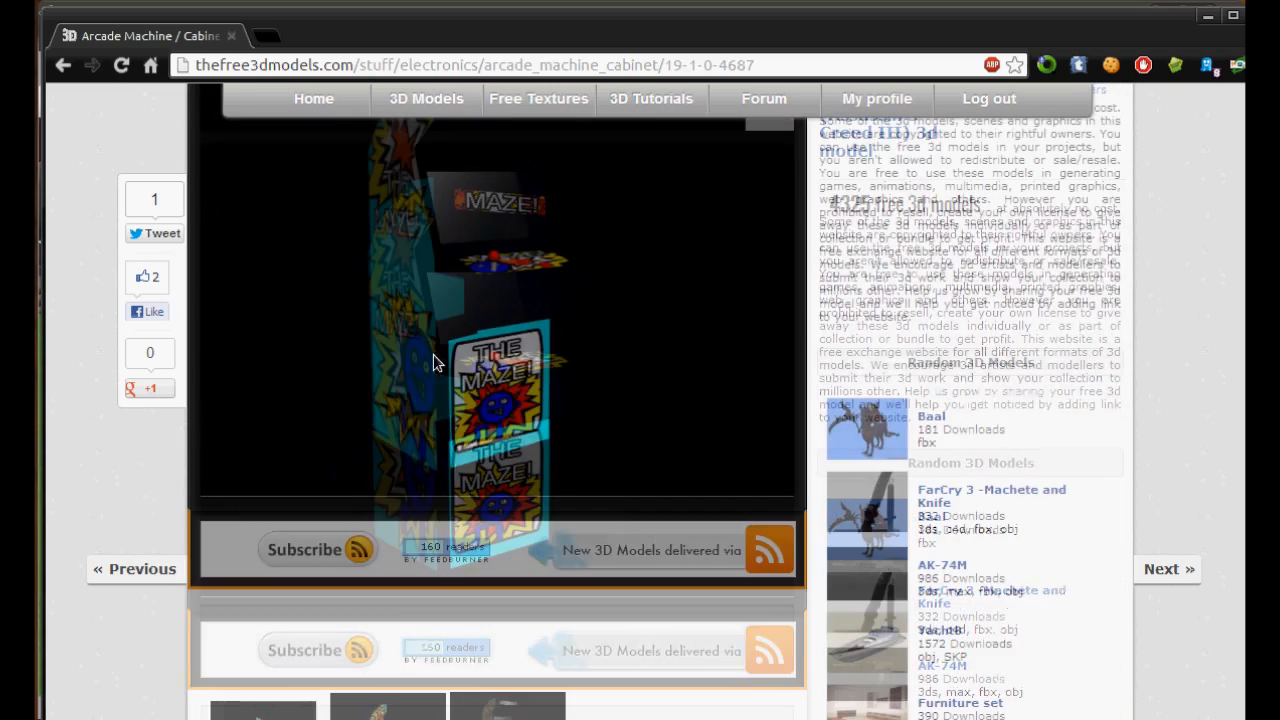
{"action": "scroll", "coordinate": [433, 362], "scroll_direction": "up", "scroll_amount": 3}
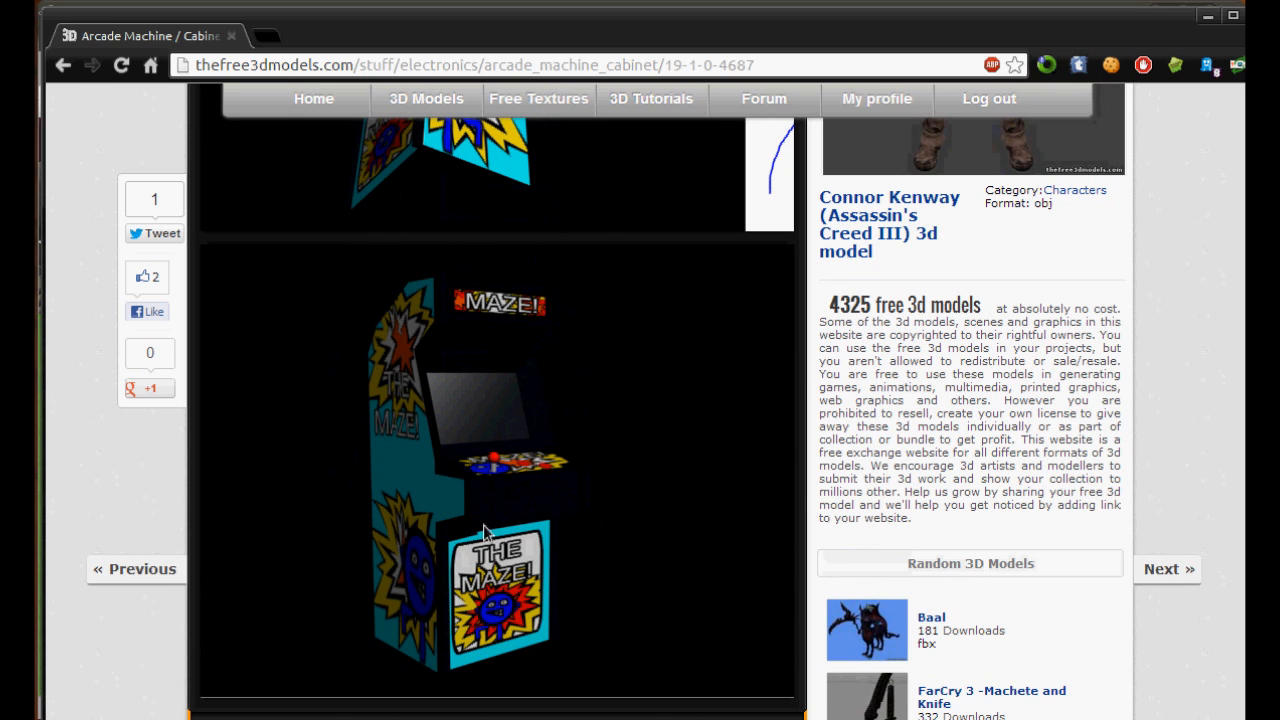
{"action": "scroll", "coordinate": [487, 523], "scroll_direction": "down", "scroll_amount": 5}
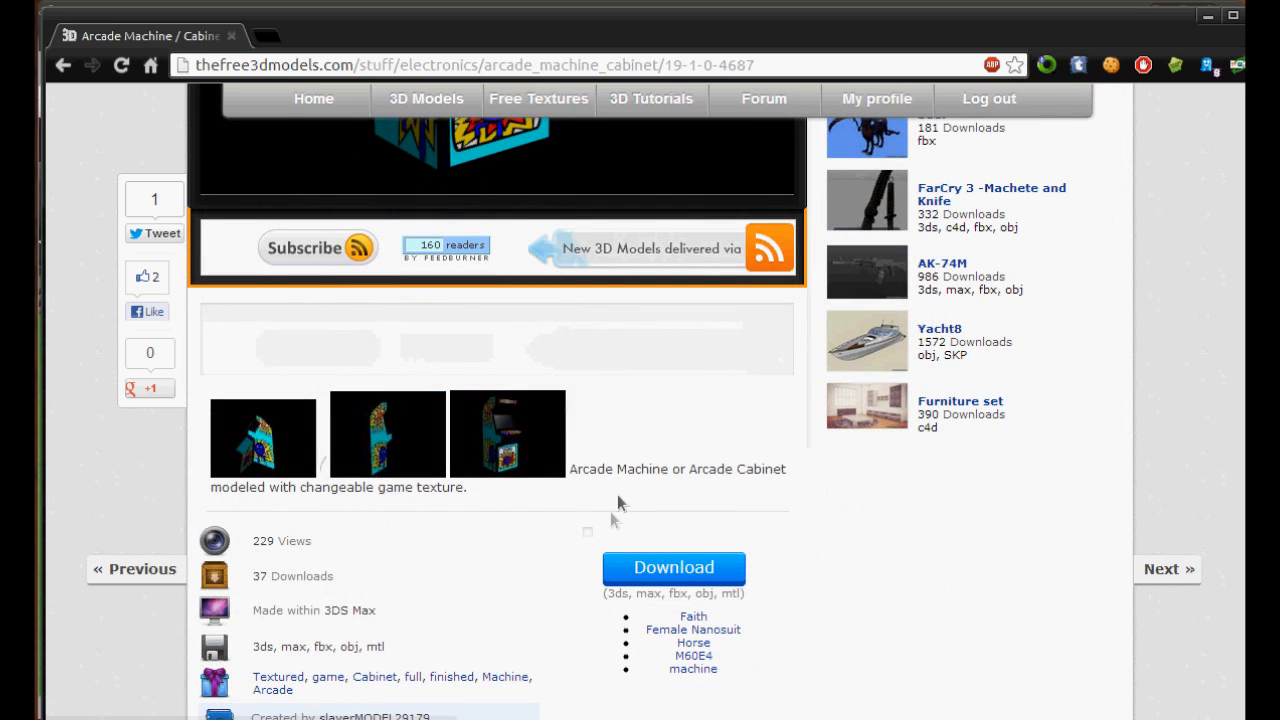
{"action": "scroll", "coordinate": [698, 610], "scroll_direction": "up", "scroll_amount": 3}
{"action": "scroll", "coordinate": [568, 192], "scroll_direction": "down", "scroll_amount": 3}
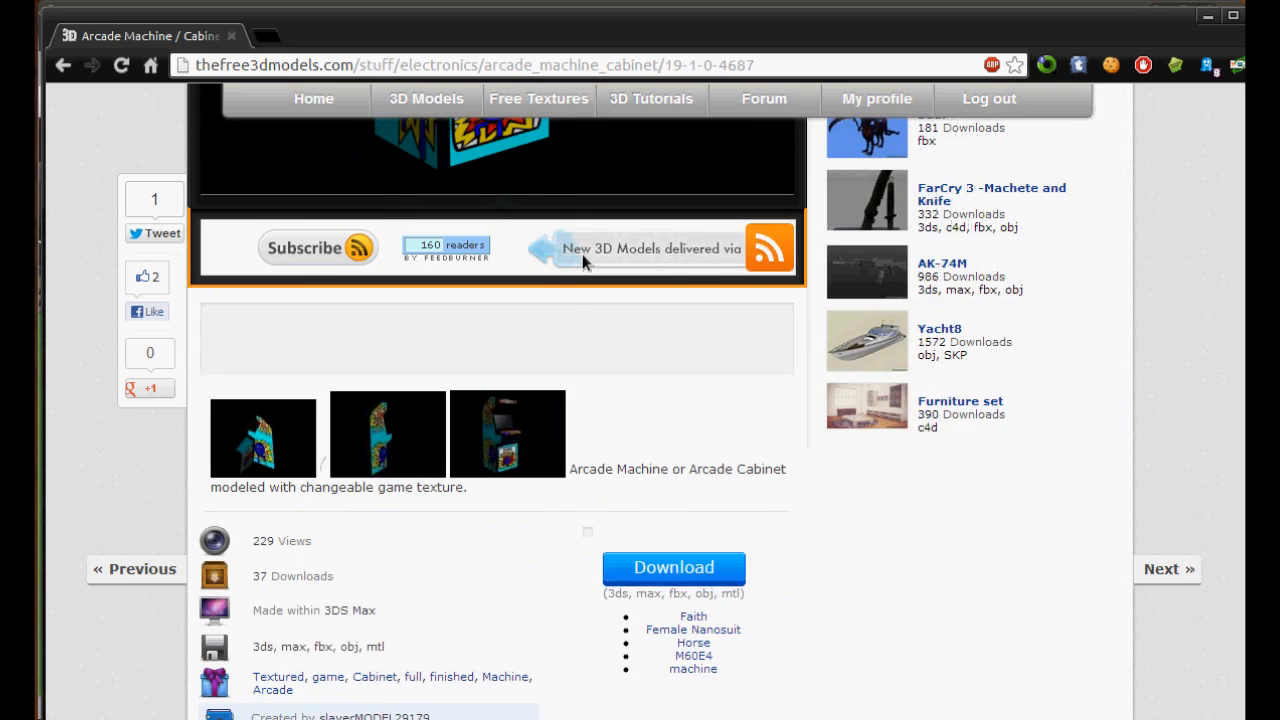
{"action": "scroll", "coordinate": [582, 254], "scroll_direction": "up", "scroll_amount": 4}
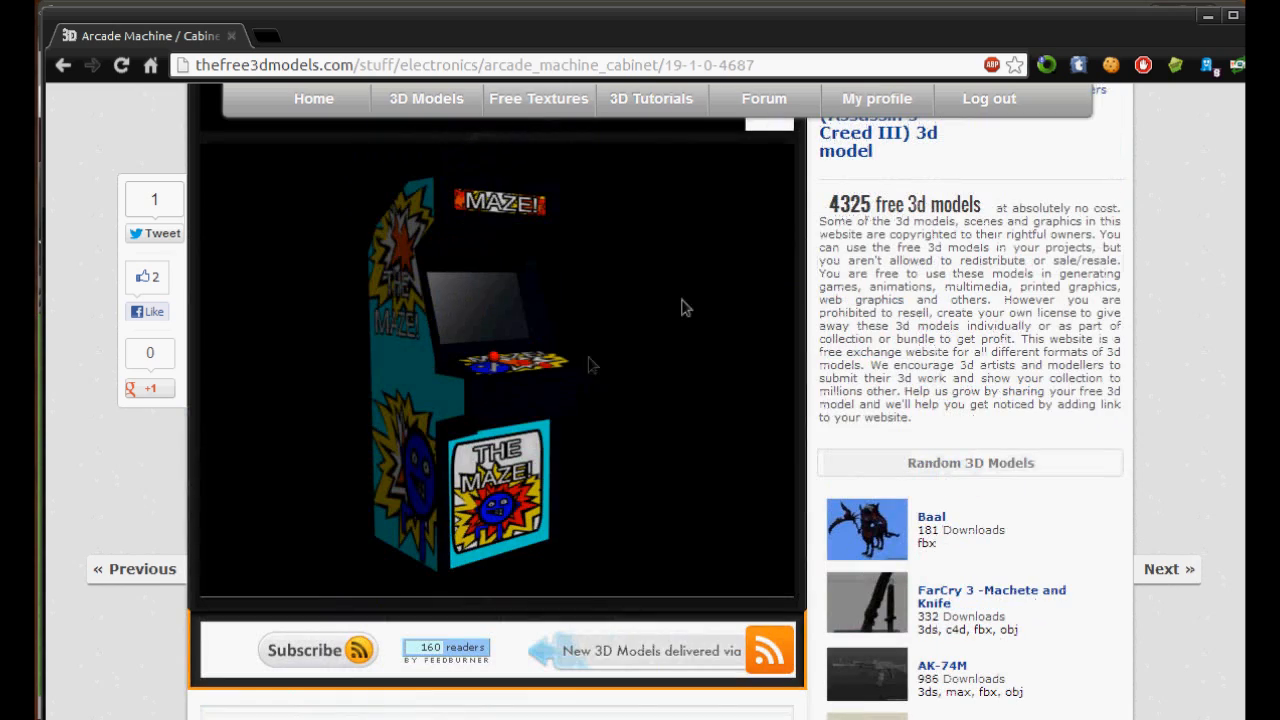
- Switch back to Unity and expand the Aracde Machine Textures folder inside Models > Misc
{"action": "left_click", "coordinate": [1209, 17]}
{"action": "mouse_move", "coordinate": [423, 431]}
{"action": "middle_mouse_down"}
{"action": "mouse_move", "coordinate": [464, 399]}
{"action": "mouse_move", "coordinate": [438, 416]}
{"action": "middle_mouse_up"}
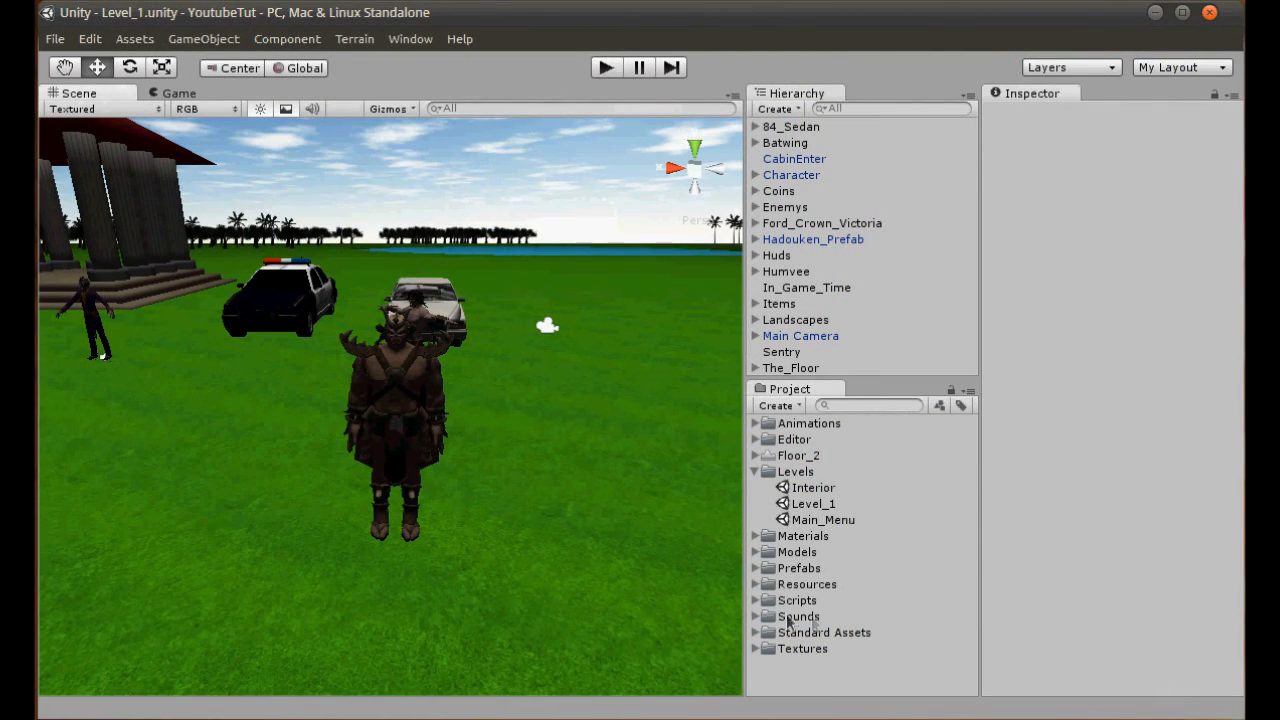
{"action": "left_click", "coordinate": [756, 552]}
{"action": "left_click", "coordinate": [756, 471]}
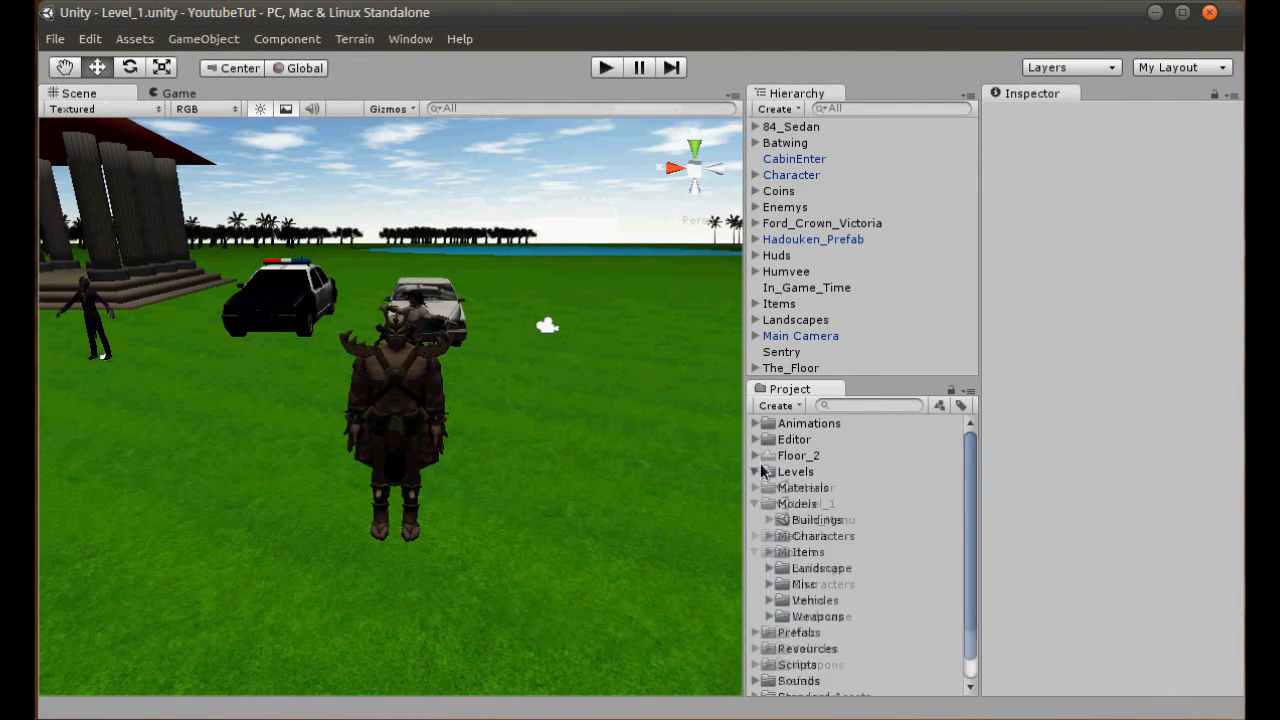
{"action": "left_click", "coordinate": [769, 585]}
{"action": "left_click", "coordinate": [783, 600]}
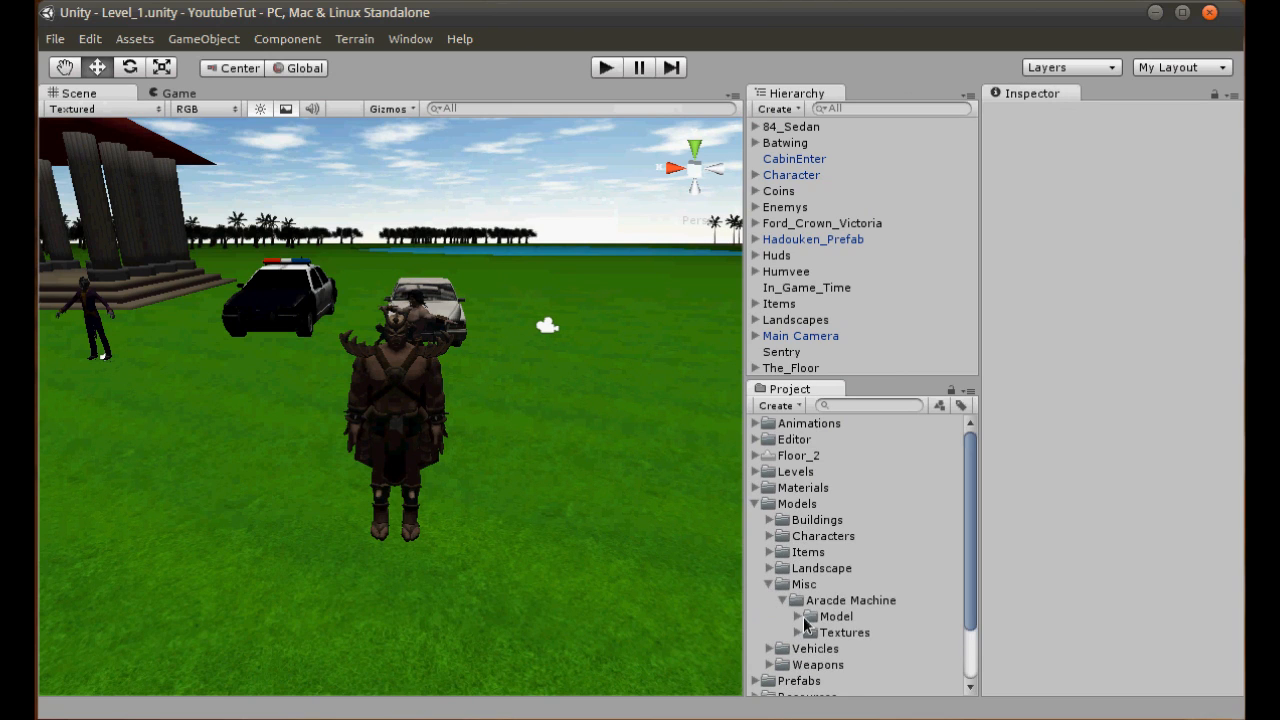
{"action": "left_click", "coordinate": [797, 632]}
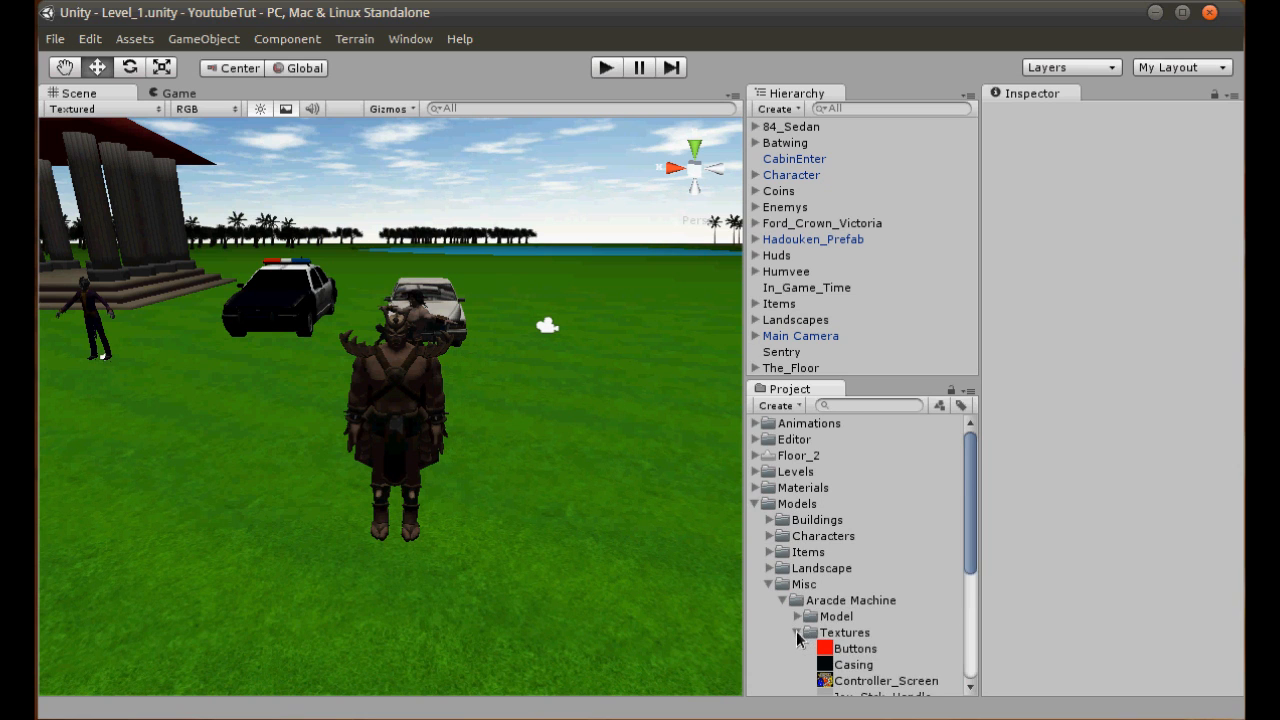
{"action": "scroll", "coordinate": [812, 628], "scroll_direction": "down", "scroll_amount": 3}
- Preview the arcade machine's textures one after another, from Controller_Screen through Top_Image
{"action": "left_click", "coordinate": [870, 560]}
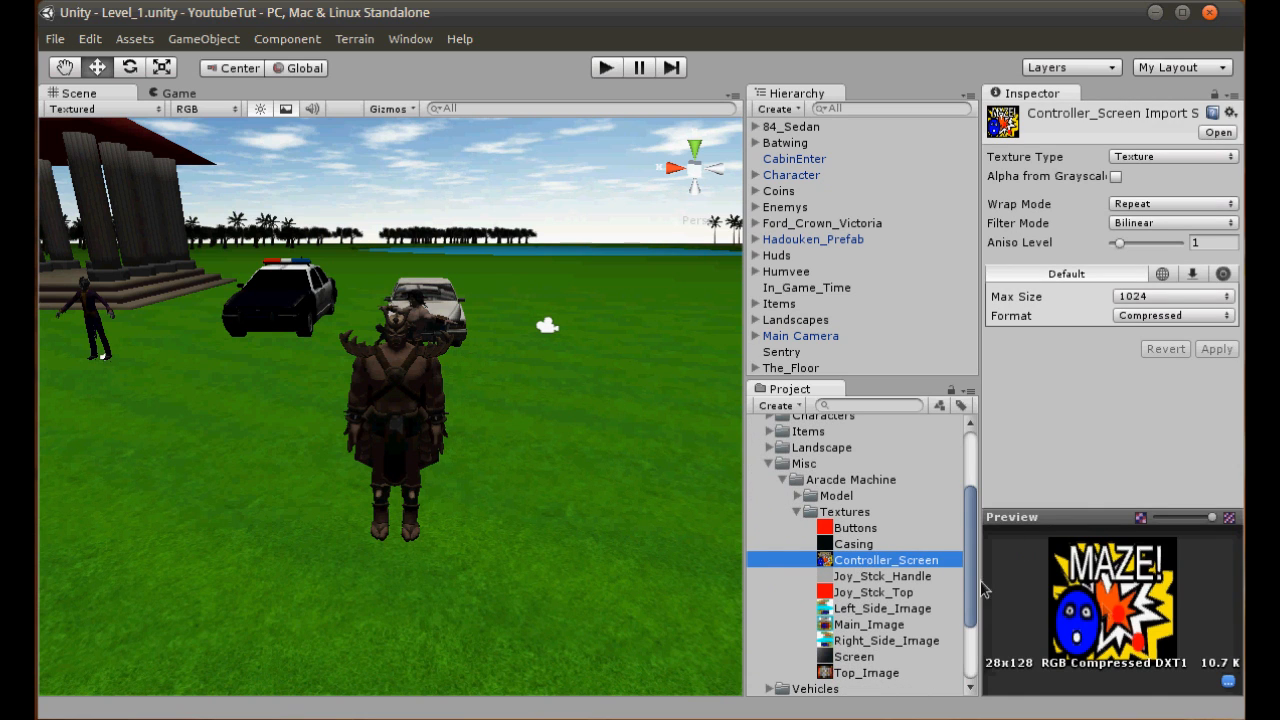
{"action": "left_click", "coordinate": [866, 576]}
{"action": "left_click", "coordinate": [868, 592]}
{"action": "left_click", "coordinate": [878, 608]}
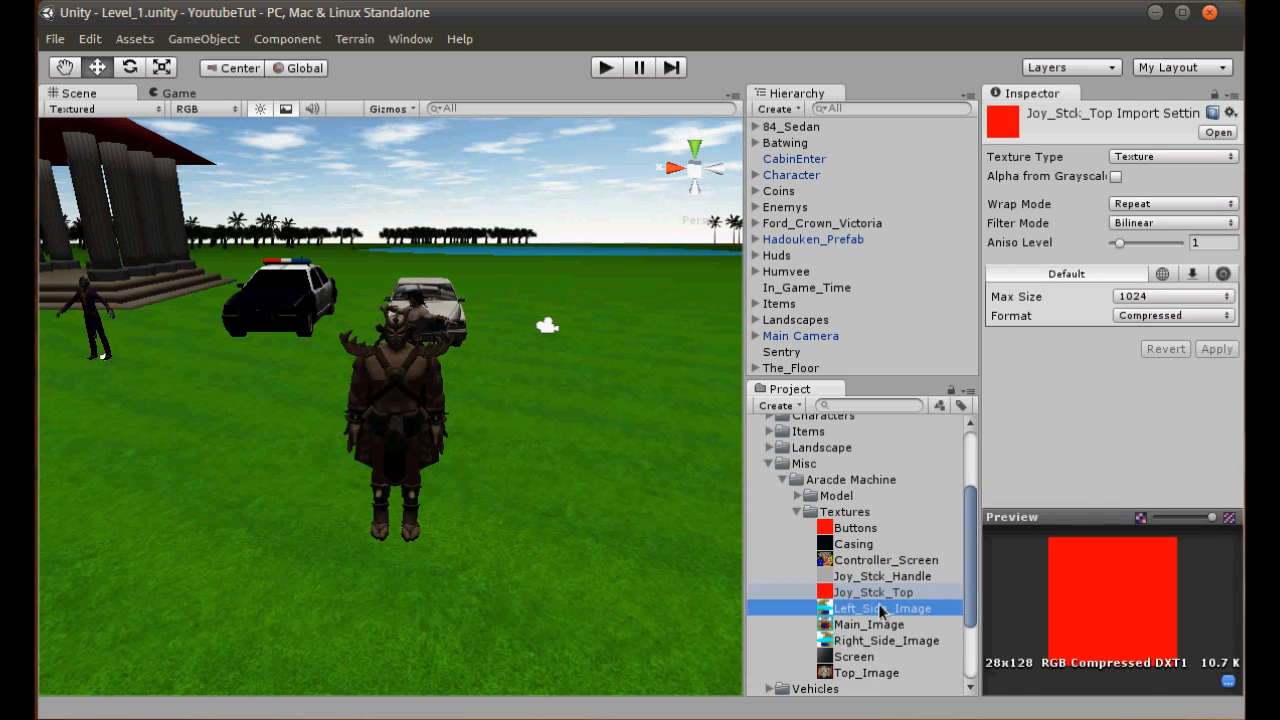
{"action": "left_click", "coordinate": [880, 626]}
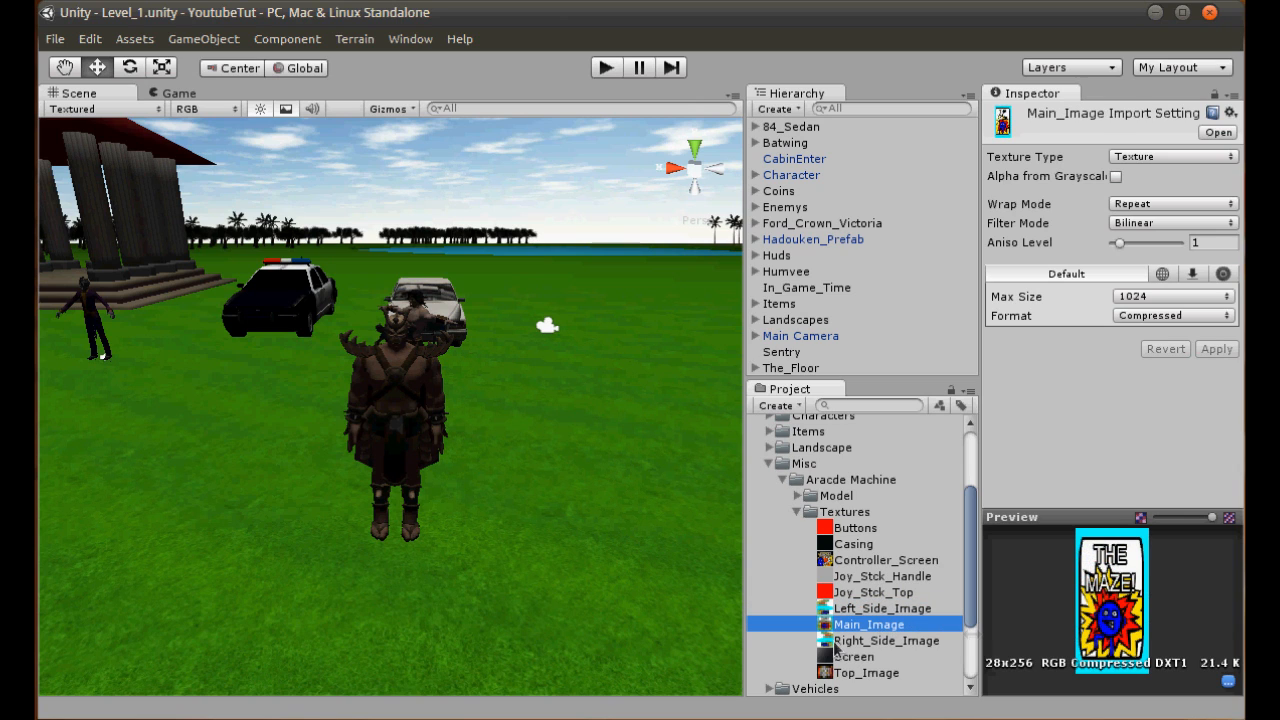
{"action": "left_click", "coordinate": [850, 640]}
{"action": "left_click", "coordinate": [853, 656]}
{"action": "left_click", "coordinate": [866, 672]}
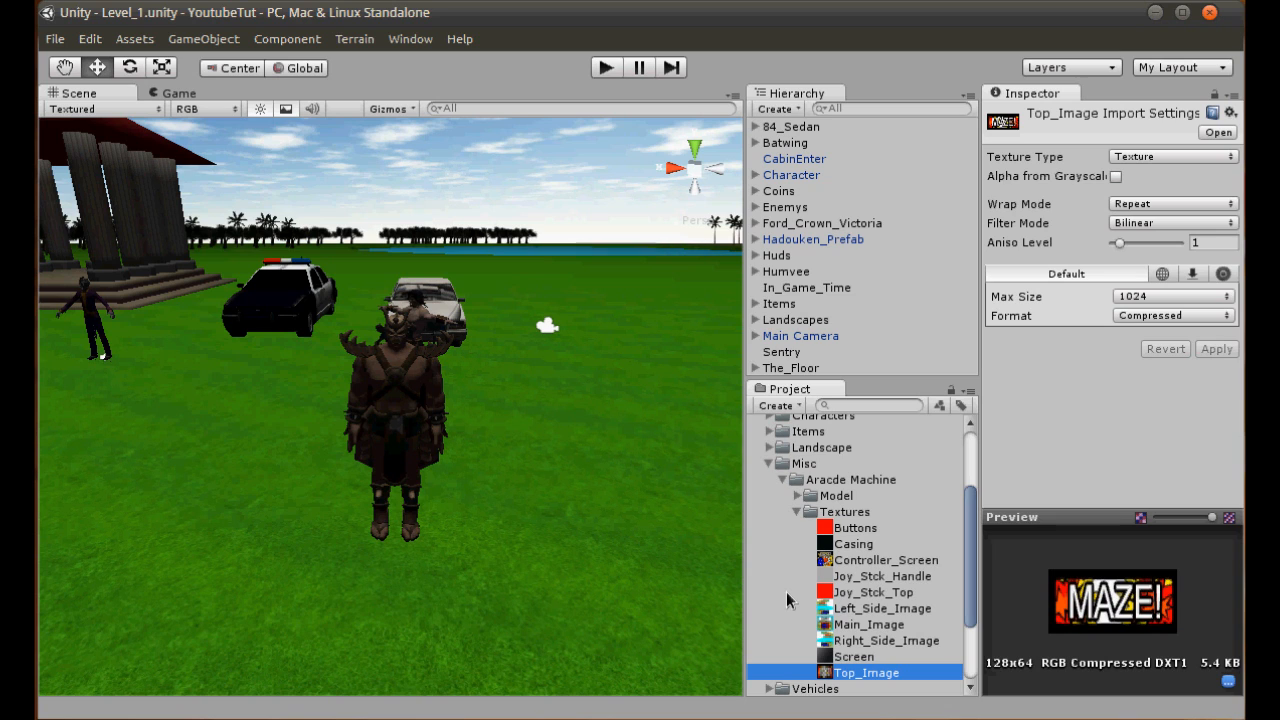
- Collapse the Textures folder, expand the Aracde Machine Model folder and preview its Arcade model files
{"action": "left_click", "coordinate": [797, 512]}
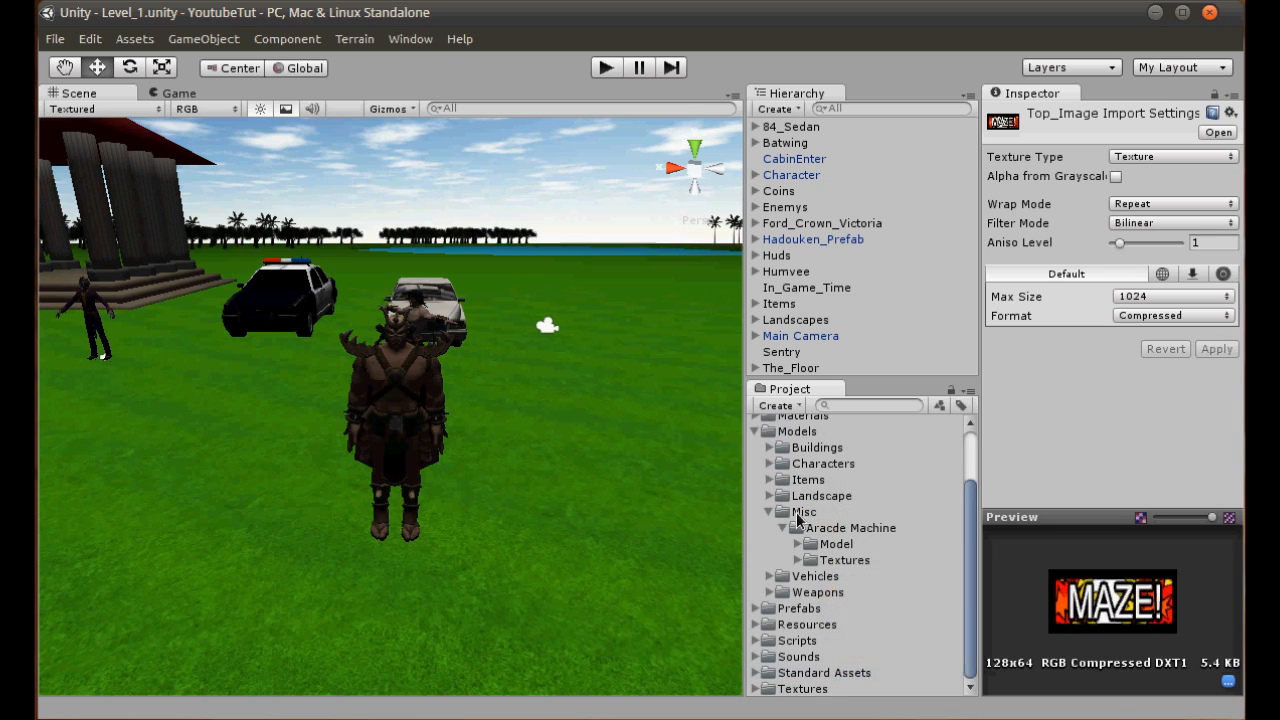
{"action": "left_click", "coordinate": [797, 545]}
{"action": "left_click", "coordinate": [845, 592]}
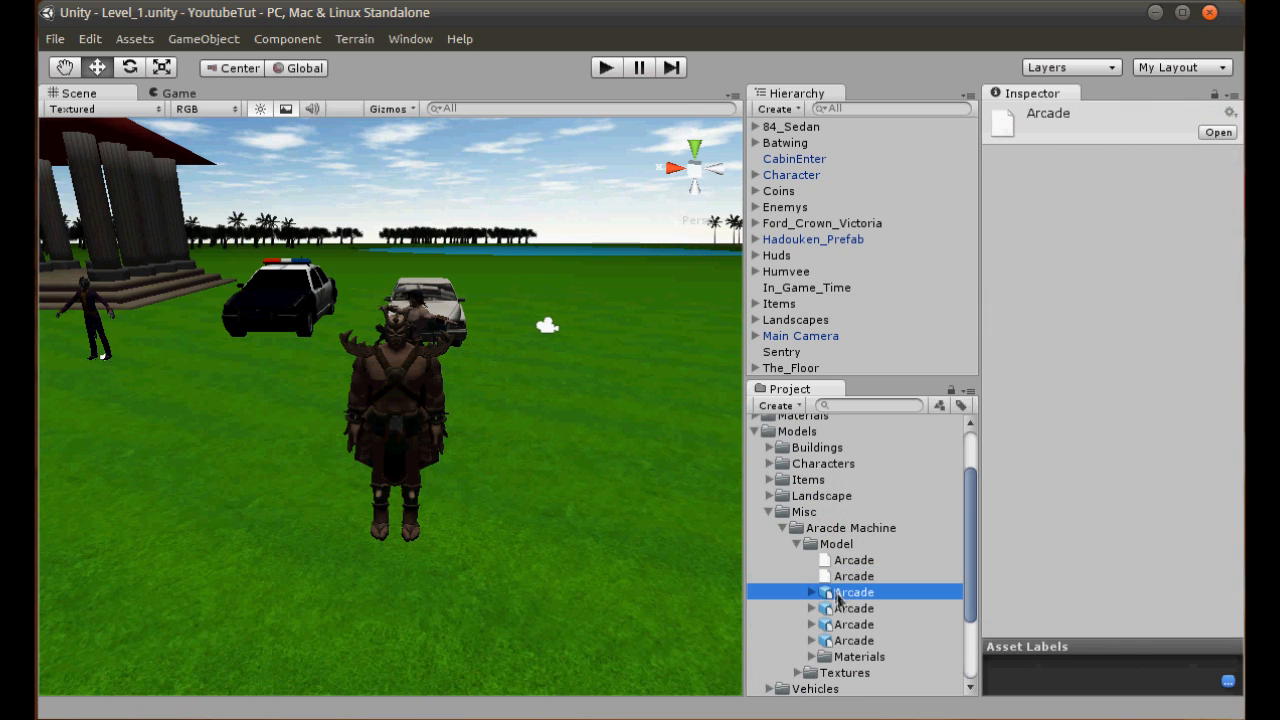
{"action": "left_click", "coordinate": [870, 610]}
{"action": "left_click", "coordinate": [876, 625]}
{"action": "left_click", "coordinate": [882, 641]}
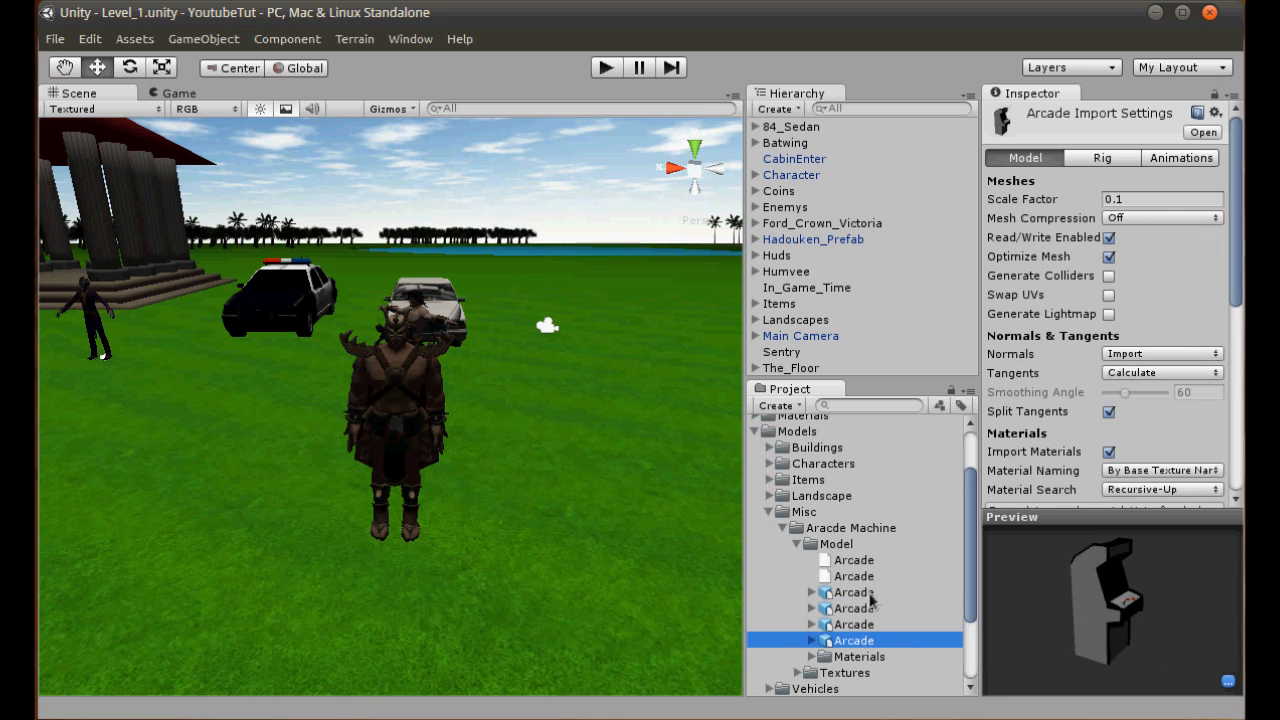
{"action": "left_click", "coordinate": [870, 594]}
{"action": "mouse_move", "coordinate": [1211, 660]}
{"action": "left_mouse_down"}
{"action": "mouse_move", "coordinate": [1176, 657]}
{"action": "mouse_move", "coordinate": [1056, 570]}
{"action": "mouse_move", "coordinate": [1116, 555]}
{"action": "mouse_move", "coordinate": [1181, 608]}
{"action": "mouse_move", "coordinate": [1198, 655]}
{"action": "left_mouse_up"}
- Try placing the first Arcade model in the scene, check its size in frame and delete it
{"action": "left_click_drag", "start_coordinate": [842, 590], "coordinate": [484, 493]}
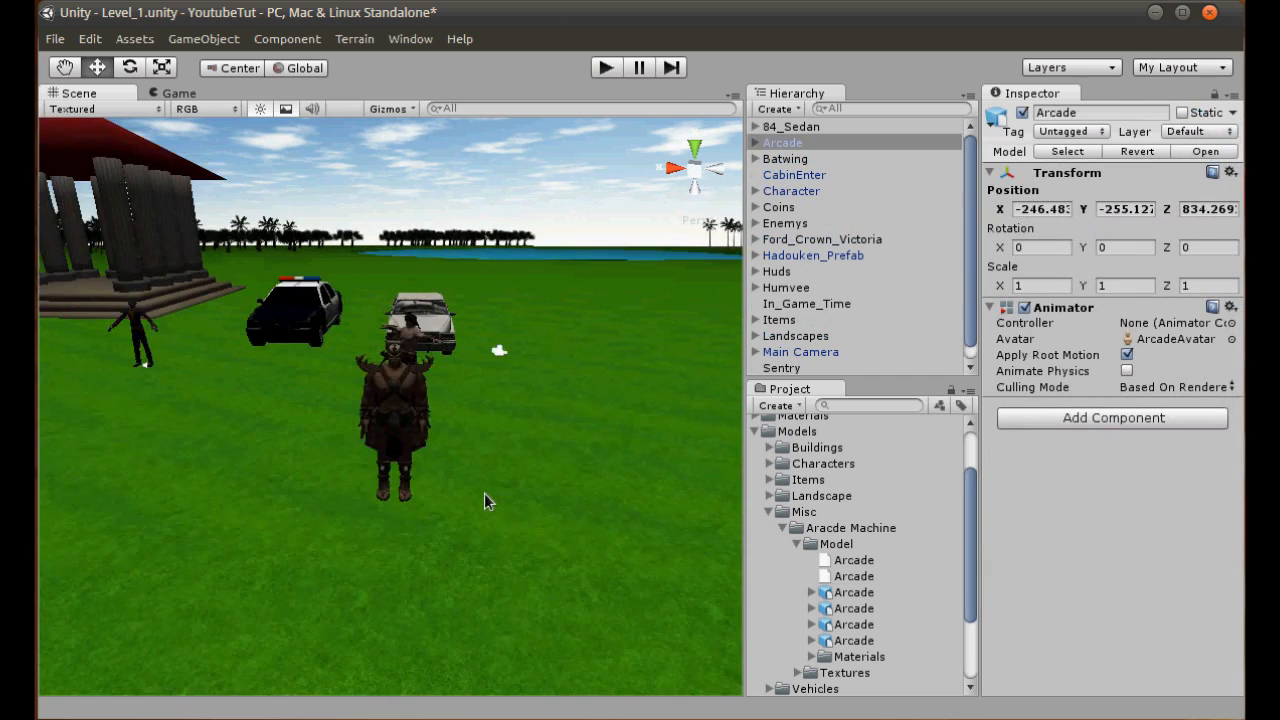
{"action": "key", "text": "f"}
{"action": "scroll", "coordinate": [778, 151], "scroll_direction": "down", "scroll_amount": 1}
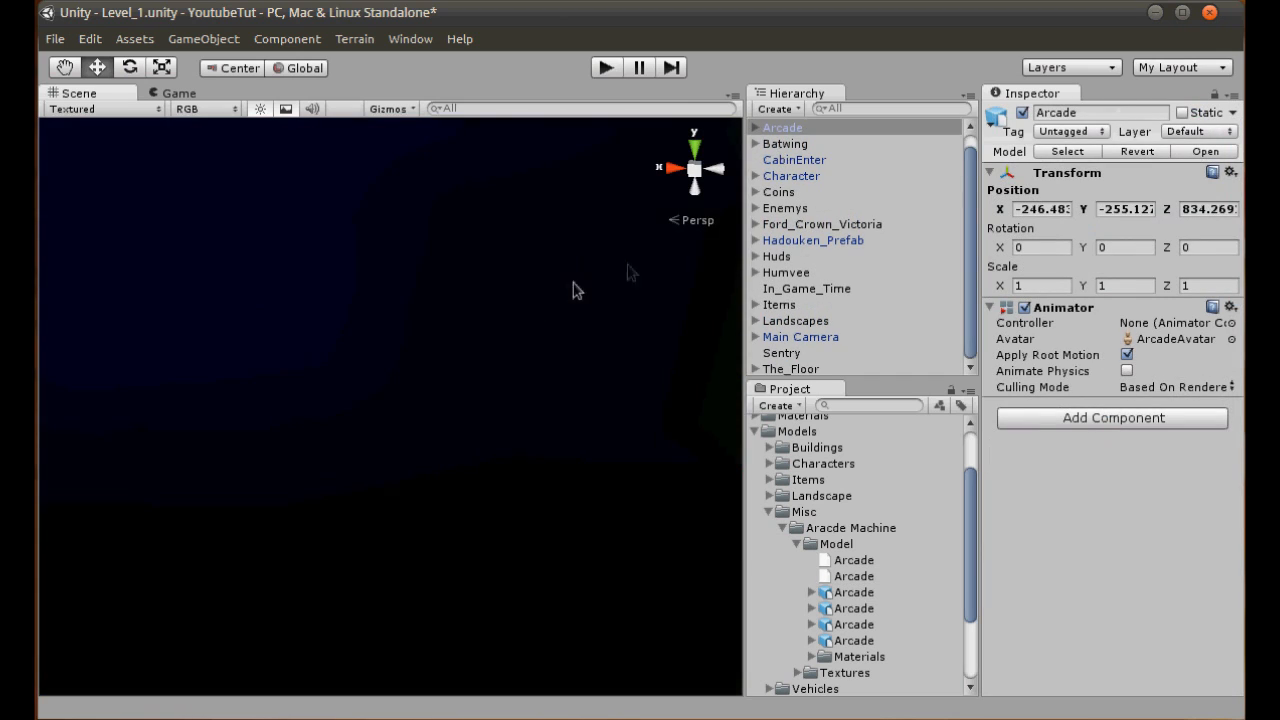
{"action": "scroll", "coordinate": [549, 312], "scroll_direction": "down", "scroll_amount": 8}
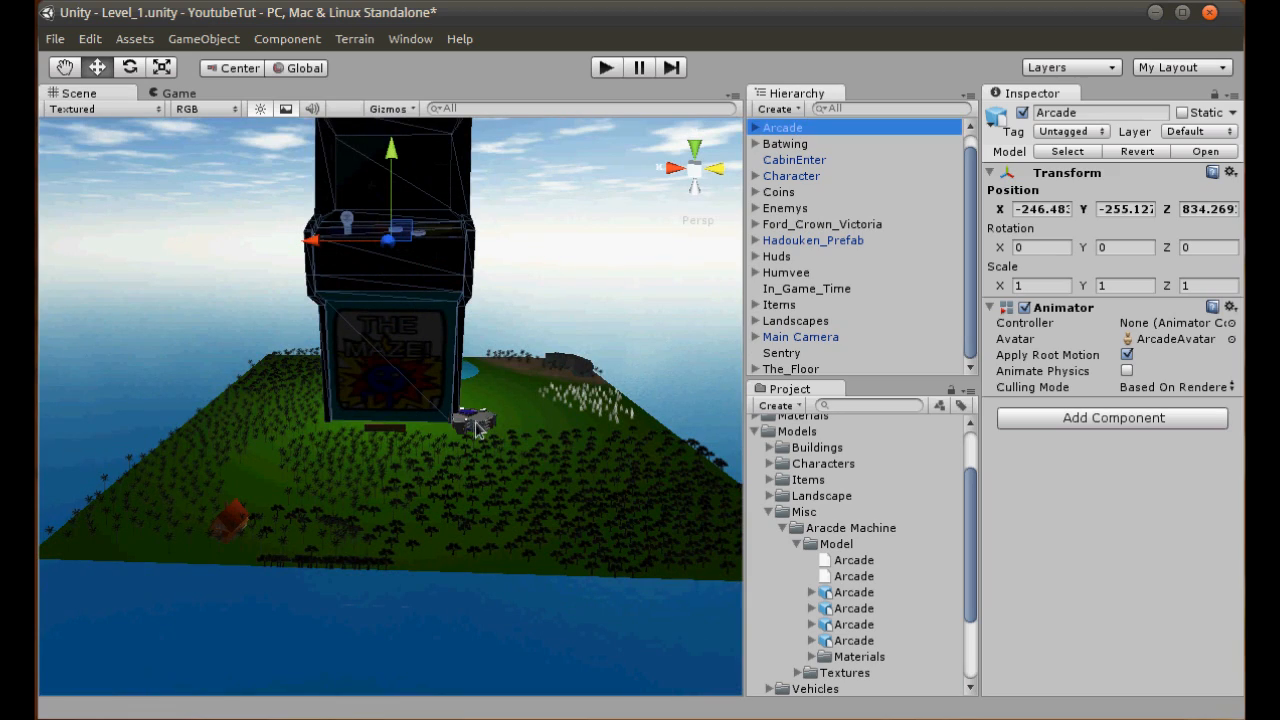
{"action": "key", "text": "Delete"}
- Place the second Arcade model, with the 0.01 scale factor, on the grass beside the horned warrior
{"action": "scroll", "coordinate": [505, 420], "scroll_direction": "up", "scroll_amount": 10}
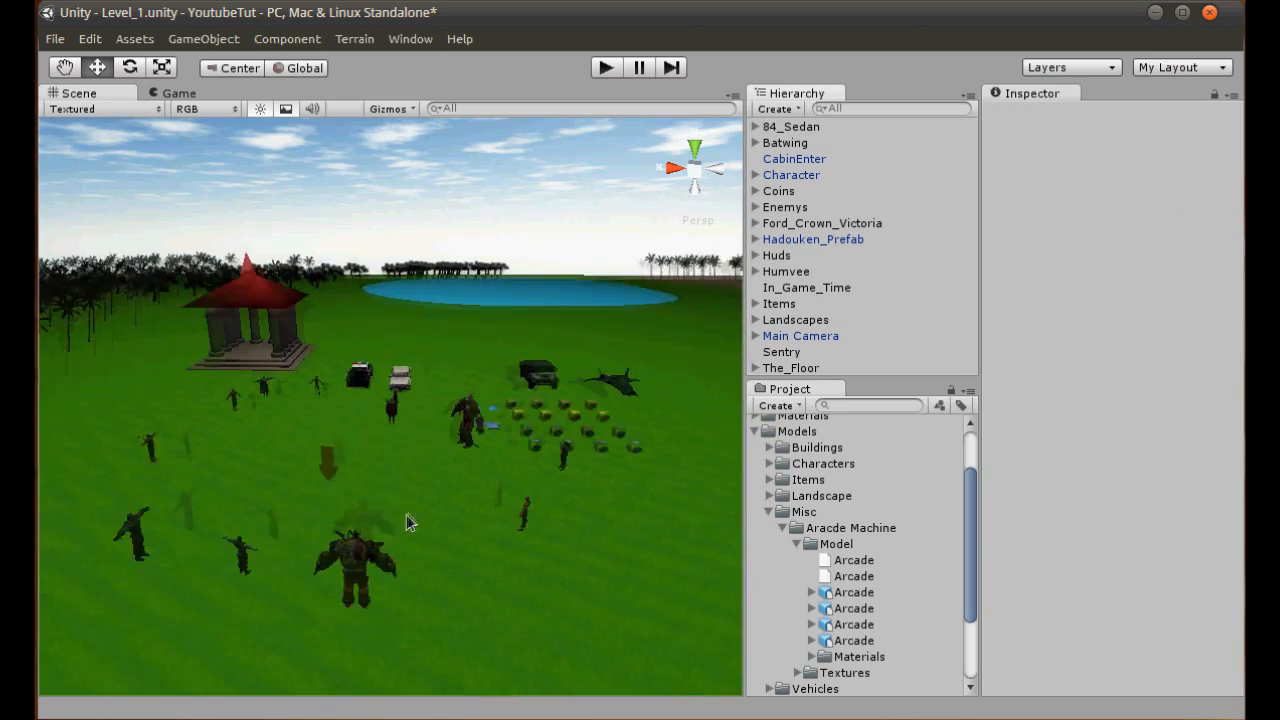
{"action": "scroll", "coordinate": [410, 476], "scroll_direction": "up", "scroll_amount": 3}
{"action": "left_click", "coordinate": [853, 608]}
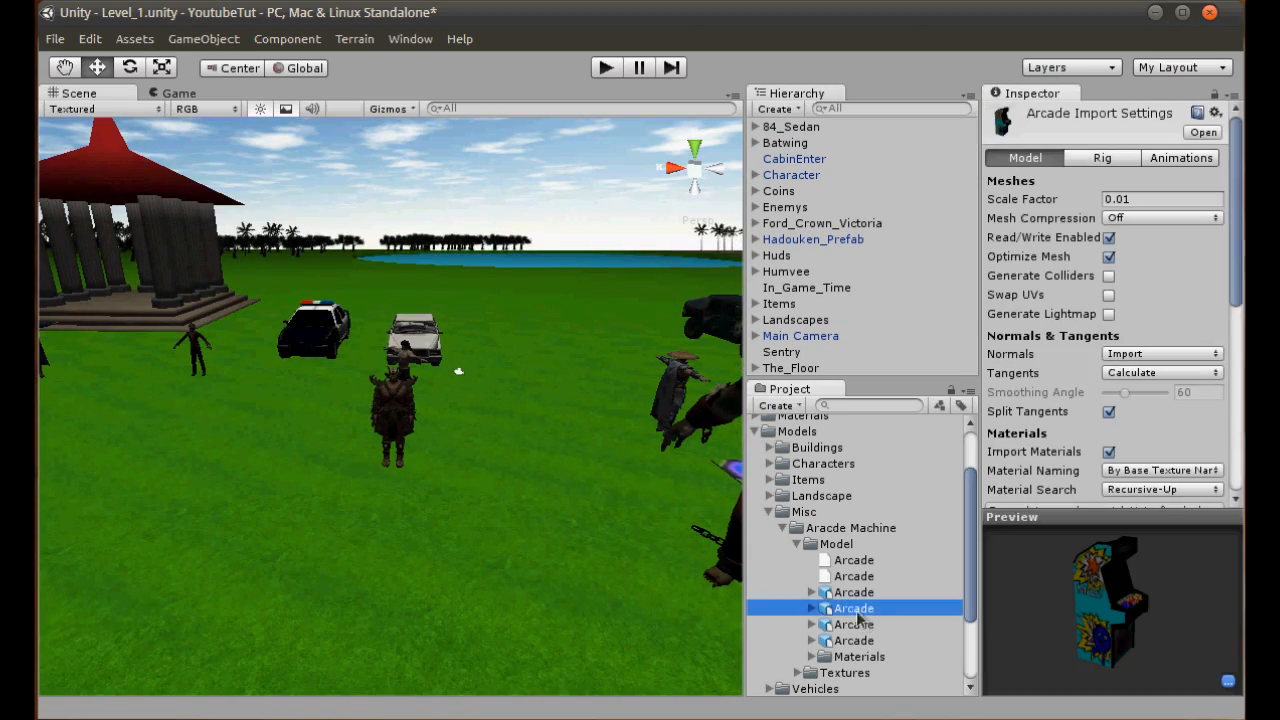
{"action": "left_click_drag", "start_coordinate": [840, 617], "coordinate": [455, 465]}
{"action": "scroll", "coordinate": [455, 465], "scroll_direction": "up", "scroll_amount": 5}
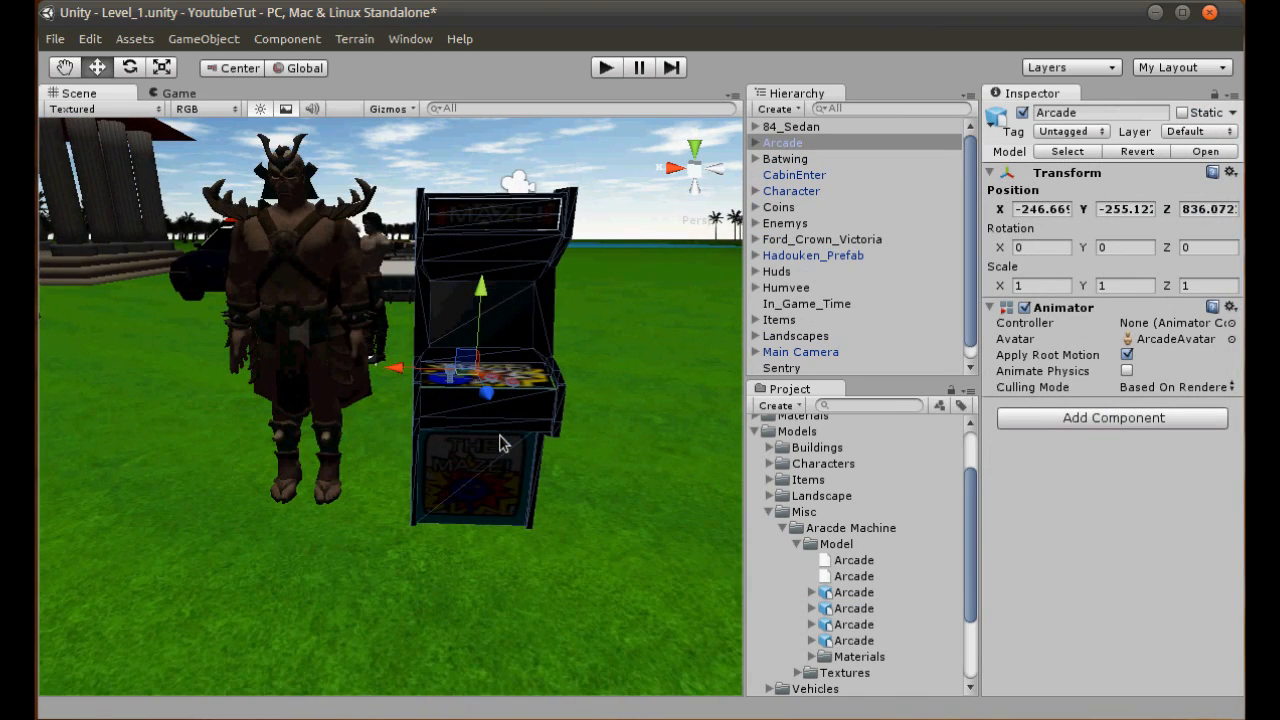
{"action": "left_click", "coordinate": [676, 165]}
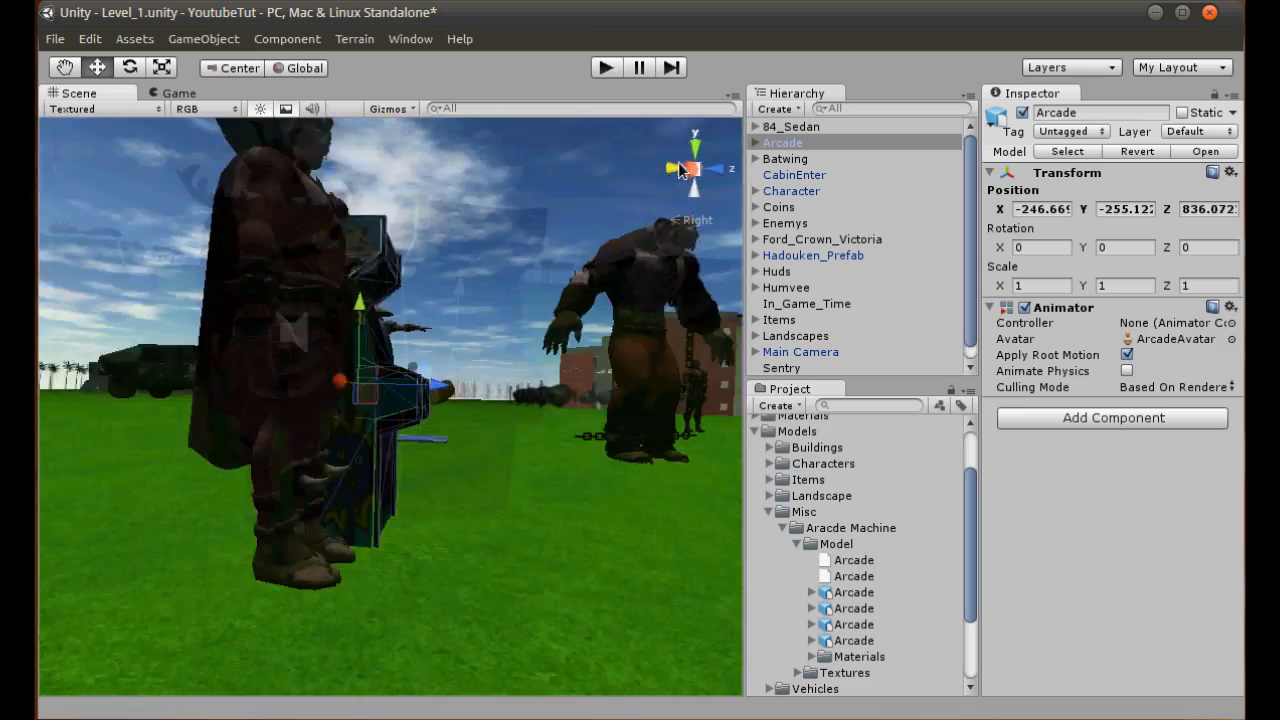
- Compare the arcade machine with the horned warrior from back and side, and raise it so its base meets his foot level
{"action": "left_click", "coordinate": [676, 172]}
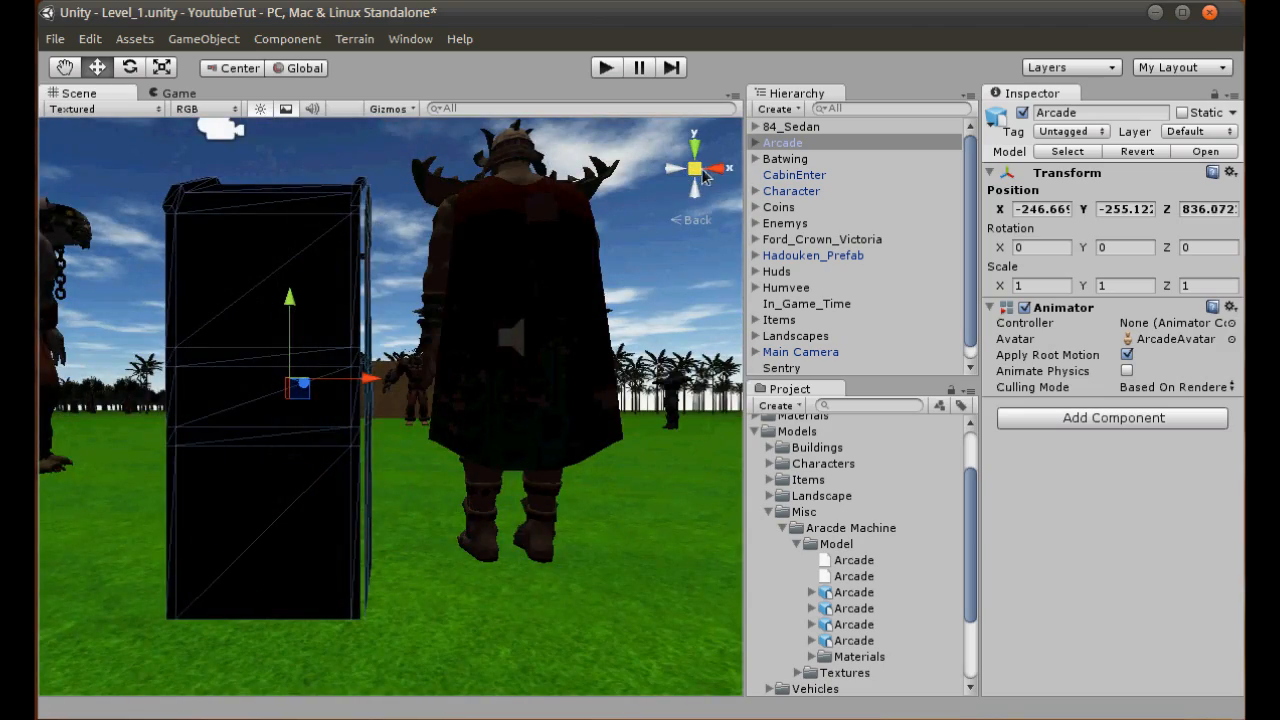
{"action": "left_click", "coordinate": [695, 168]}
{"action": "scroll", "coordinate": [566, 312], "scroll_direction": "up", "scroll_amount": 3}
{"action": "middle_click_drag", "start_coordinate": [455, 331], "coordinate": [443, 514]}
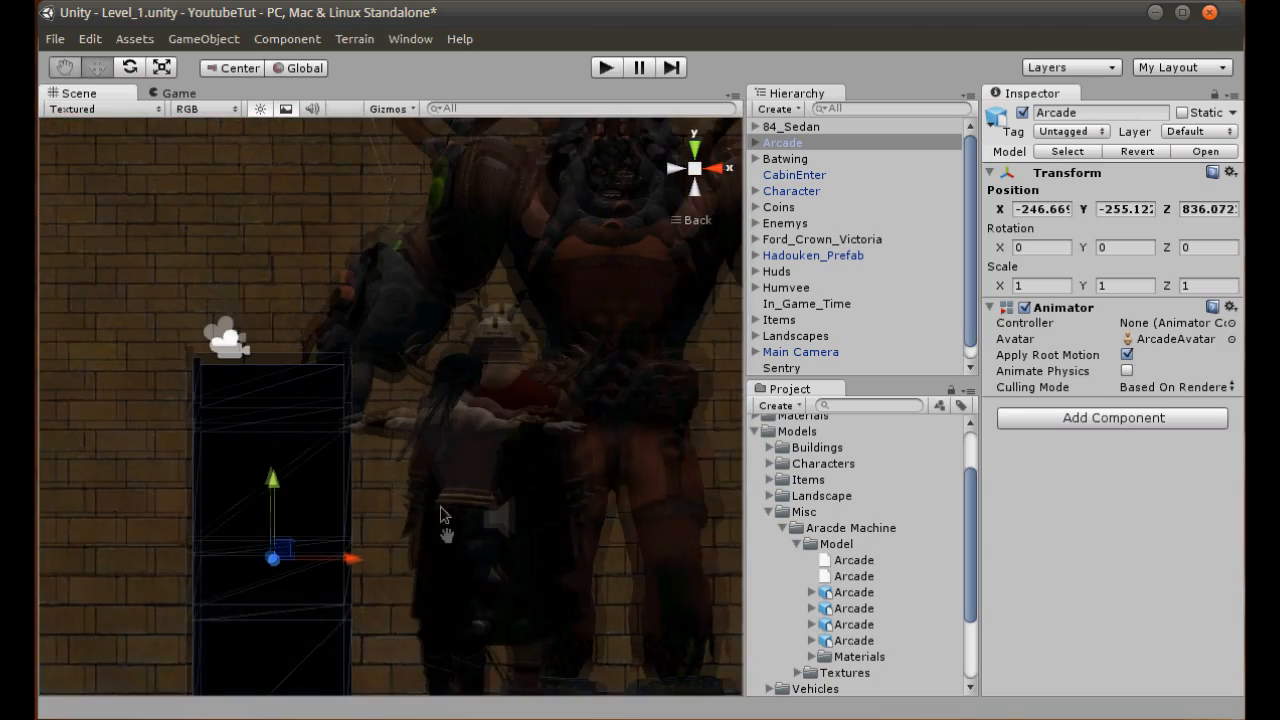
{"action": "scroll", "coordinate": [391, 446], "scroll_direction": "down", "scroll_amount": 2}
{"action": "left_click", "coordinate": [695, 168]}
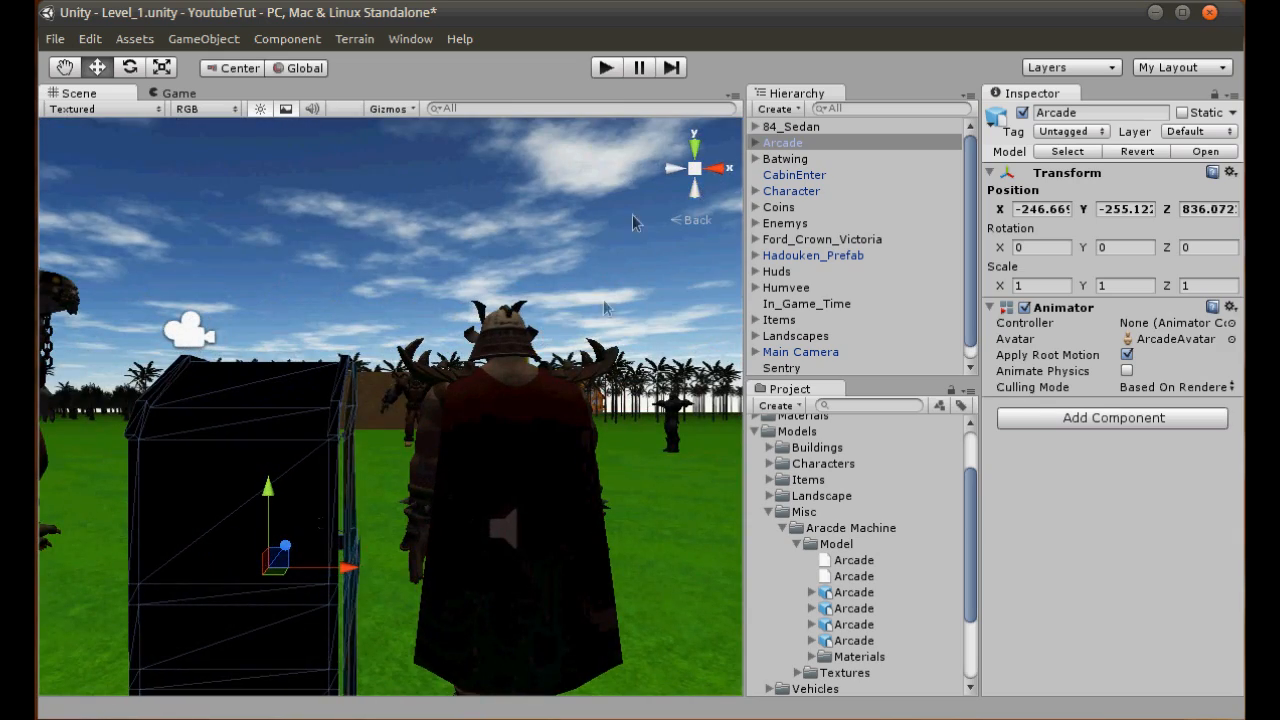
{"action": "left_click", "coordinate": [679, 172]}
{"action": "left_click", "coordinate": [694, 169]}
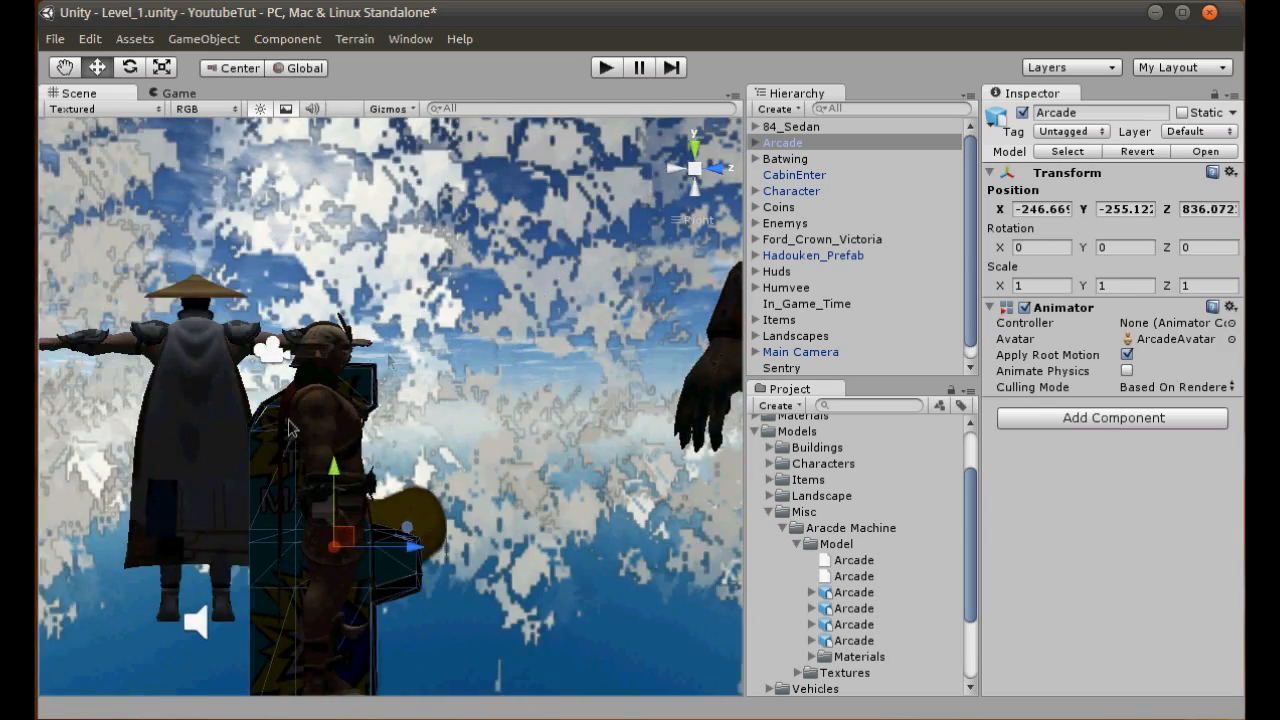
{"action": "scroll", "coordinate": [343, 398], "scroll_direction": "down", "scroll_amount": 3}
{"action": "middle_click_drag", "start_coordinate": [343, 398], "coordinate": [350, 321]}
{"action": "left_click_drag", "start_coordinate": [387, 365], "coordinate": [408, 340]}
- Set the second Arcade model's import scale factor to 0.02 and apply it
{"action": "left_click", "coordinate": [853, 609]}
{"action": "left_click", "coordinate": [1150, 200]}
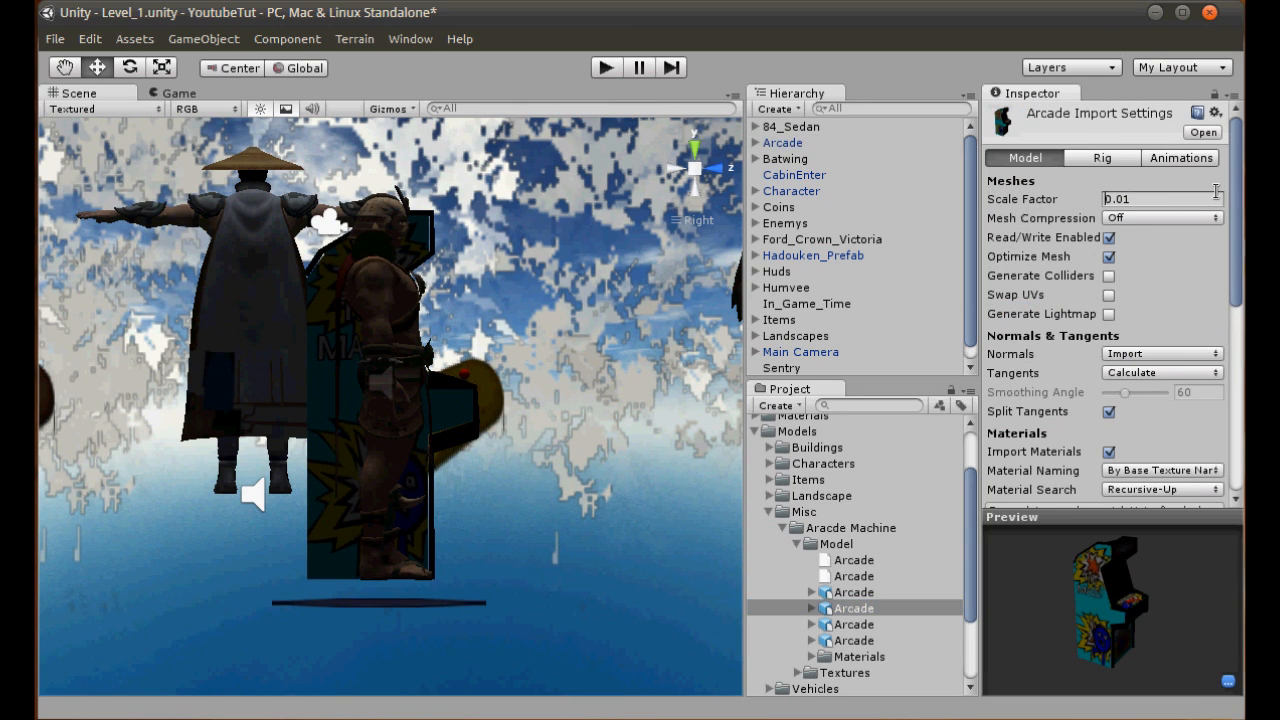
{"action": "type", "text": "0.02"}
{"action": "scroll", "coordinate": [1216, 191], "scroll_direction": "down", "scroll_amount": 5}
{"action": "left_click", "coordinate": [1195, 366]}
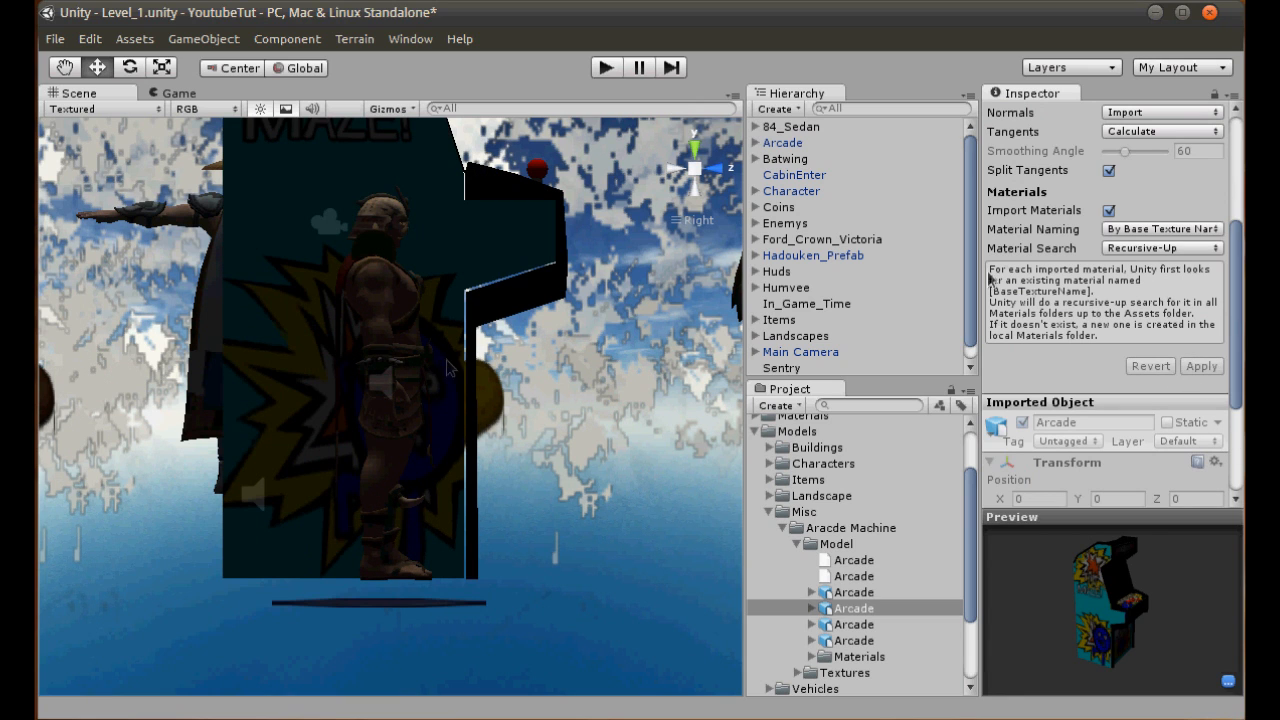
- Set the Arcade model's import scale factor to 0.012, apply it and compare the machine with the warrior in perspective
{"action": "scroll", "coordinate": [1110, 240], "scroll_direction": "up", "scroll_amount": 5}
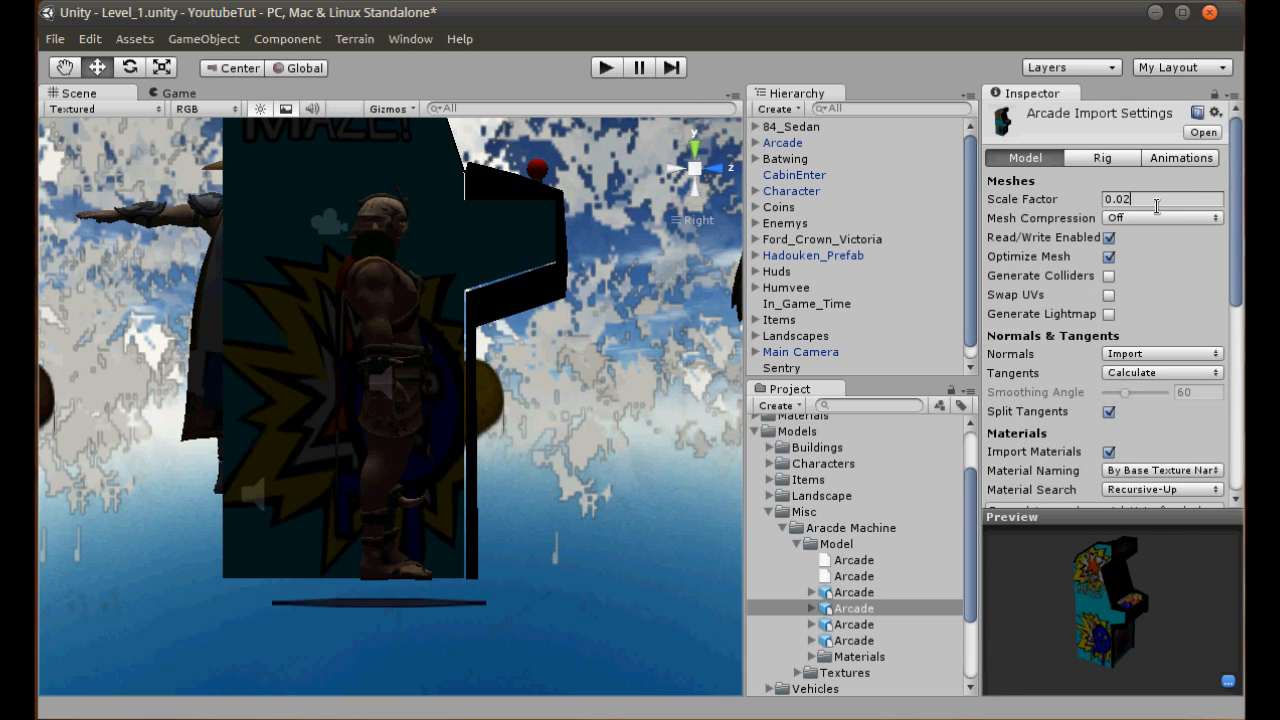
{"action": "scroll", "coordinate": [1150, 260], "scroll_direction": "down", "scroll_amount": 5}
{"action": "left_click", "coordinate": [1201, 306]}
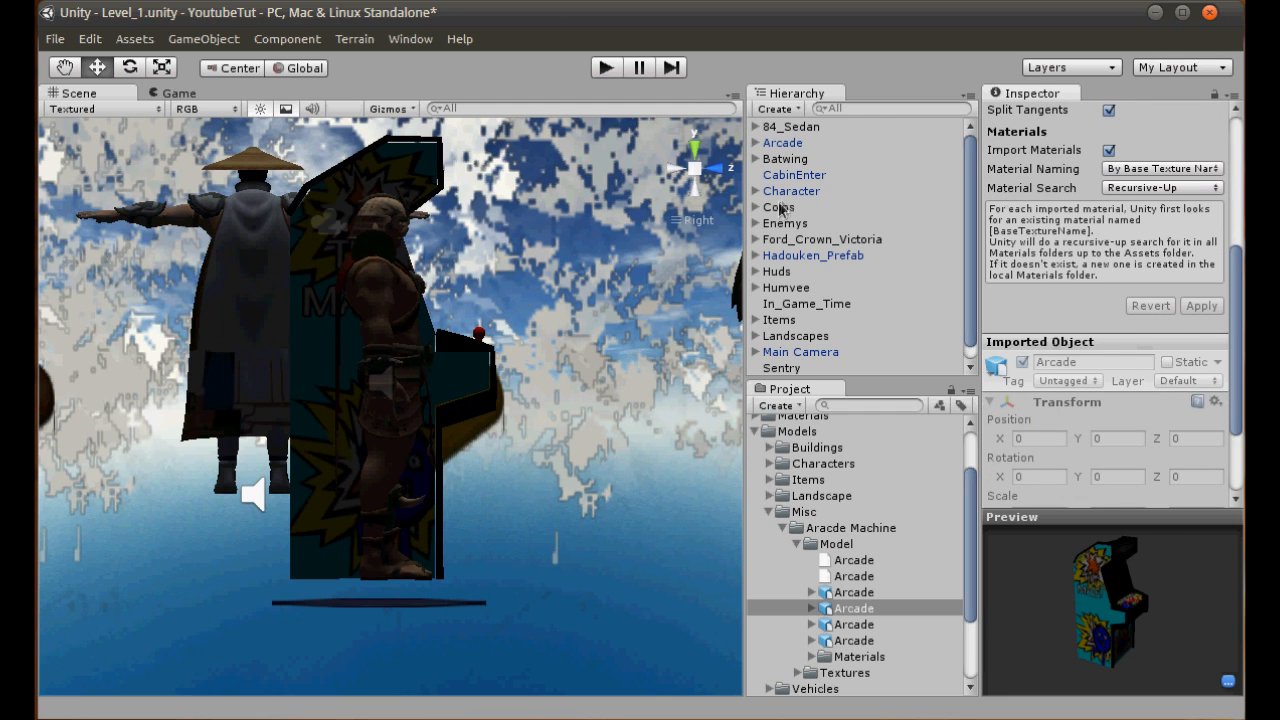
{"action": "left_click", "coordinate": [695, 172]}
{"action": "left_click_drag", "start_coordinate": [624, 318], "coordinate": [250, 488], "text": "alt"}
{"action": "scroll", "coordinate": [252, 488], "scroll_direction": "down", "scroll_amount": 3}
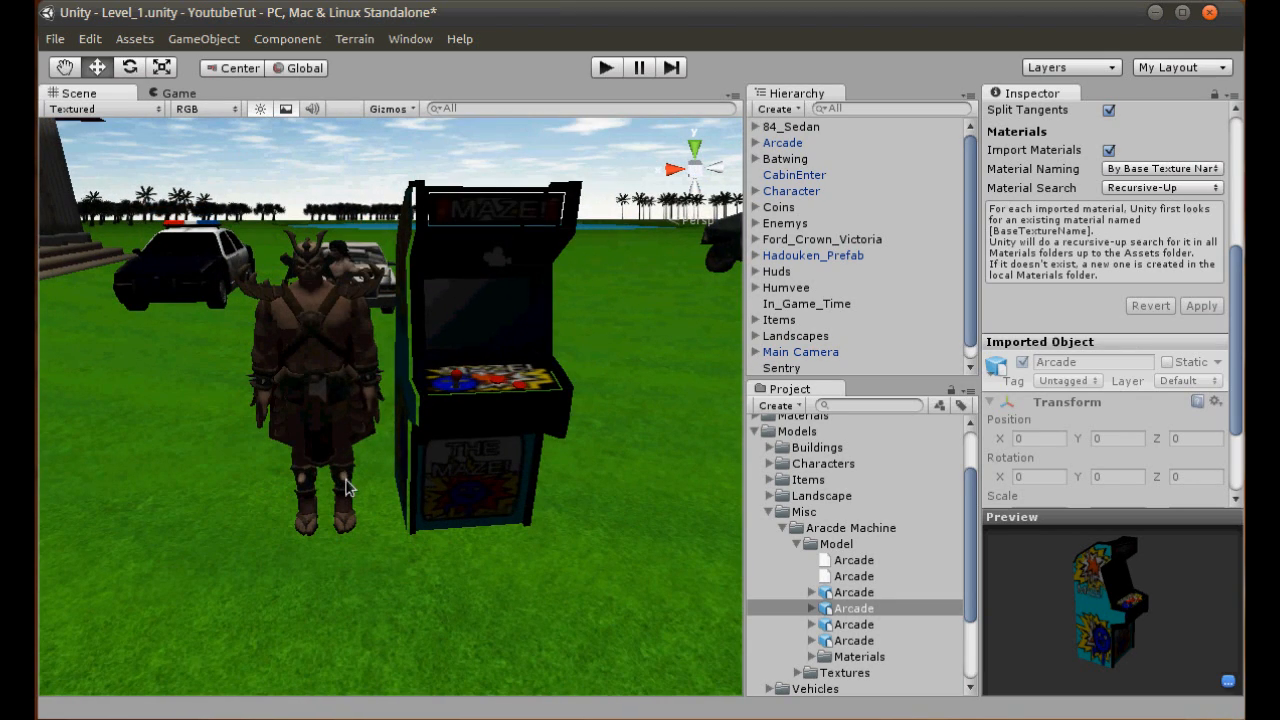
- Reduce the Arcade model's import scale factor slightly and apply the import settings
{"action": "scroll", "coordinate": [1131, 289], "scroll_direction": "up", "scroll_amount": 5}
{"action": "left_click", "coordinate": [1155, 142]}
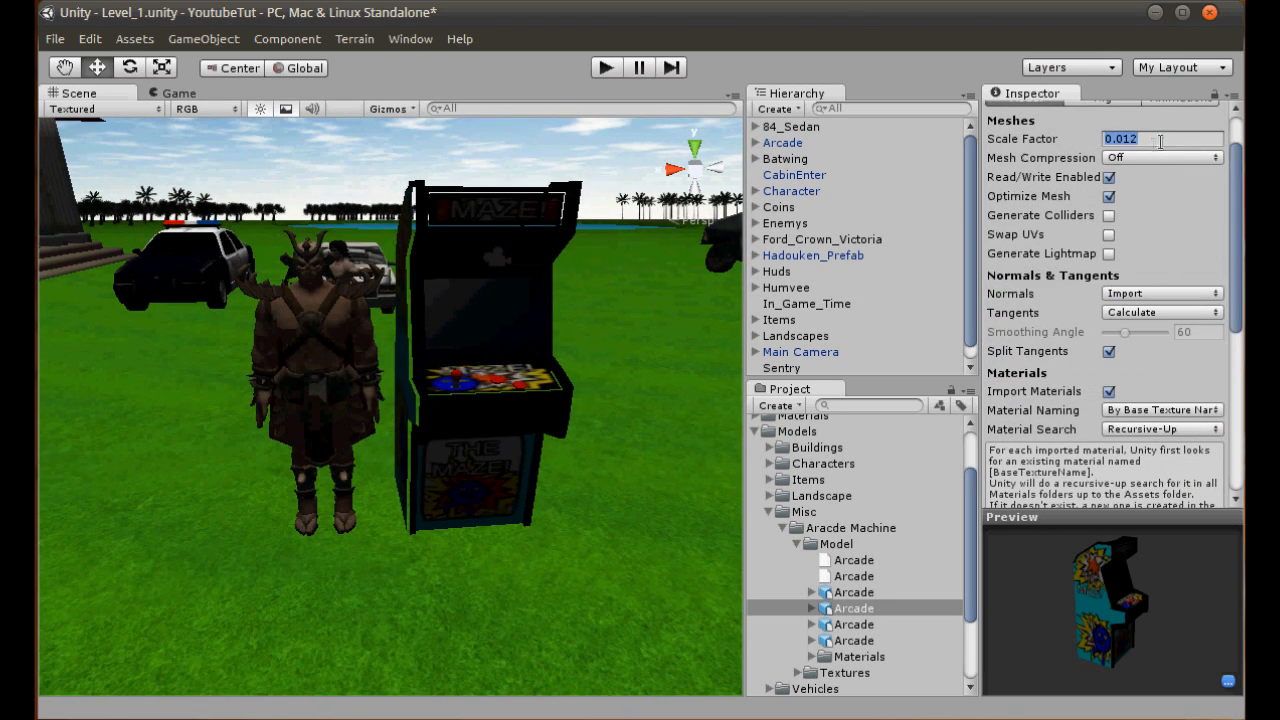
{"action": "scroll", "coordinate": [1180, 271], "scroll_direction": "down", "scroll_amount": 3}
{"action": "left_click", "coordinate": [1201, 426]}
- Examine the resized arcade machine beside the warrior from several angles, including a close look at its title sign
{"action": "left_click_drag", "start_coordinate": [700, 378], "coordinate": [515, 297], "text": "alt"}
{"action": "middle_click_drag", "start_coordinate": [515, 297], "coordinate": [360, 403]}
{"action": "scroll", "coordinate": [361, 403], "scroll_direction": "up", "scroll_amount": 3}
{"action": "scroll", "coordinate": [374, 400], "scroll_direction": "up", "scroll_amount": 2}
{"action": "middle_click_drag", "start_coordinate": [400, 240], "coordinate": [516, 353]}
{"action": "scroll", "coordinate": [516, 353], "scroll_direction": "up", "scroll_amount": 3}
{"action": "scroll", "coordinate": [463, 434], "scroll_direction": "down", "scroll_amount": 6}
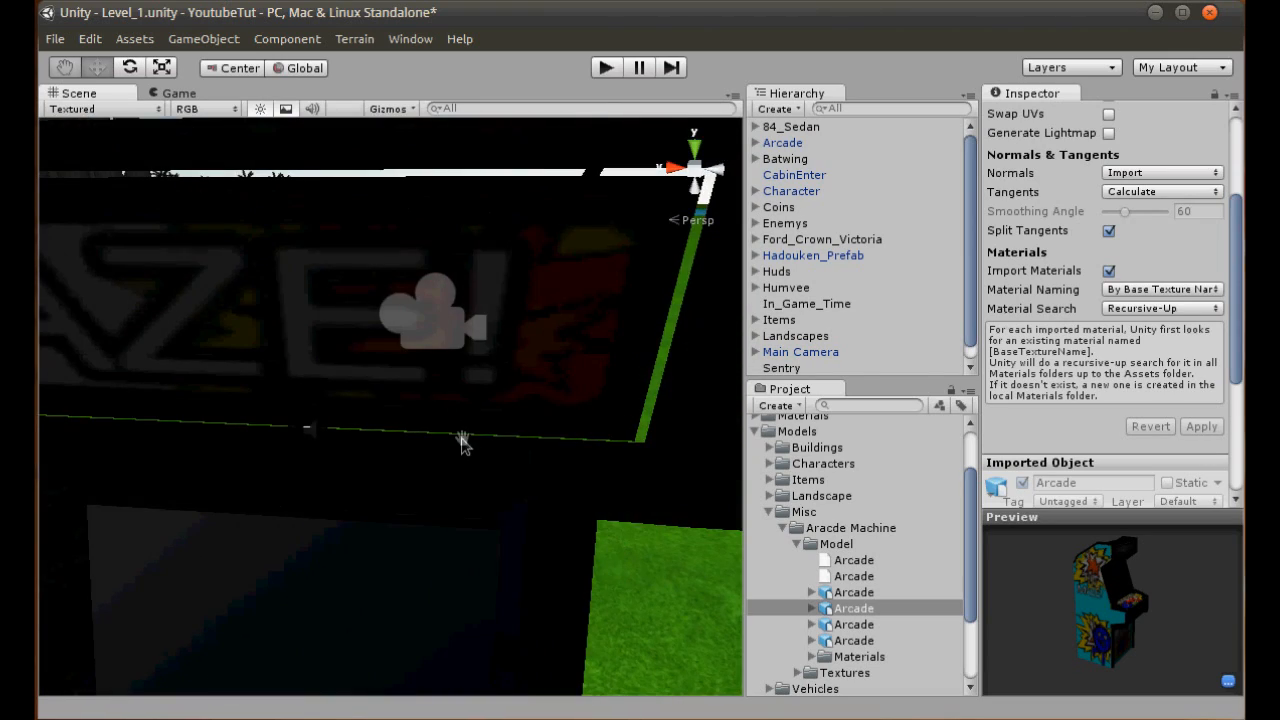
{"action": "scroll", "coordinate": [441, 456], "scroll_direction": "down", "scroll_amount": 3}
{"action": "left_click_drag", "start_coordinate": [441, 456], "coordinate": [532, 421], "text": "alt"}
{"action": "scroll", "coordinate": [445, 427], "scroll_direction": "down", "scroll_amount": 2}
{"action": "scroll", "coordinate": [445, 427], "scroll_direction": "down", "scroll_amount": 2}
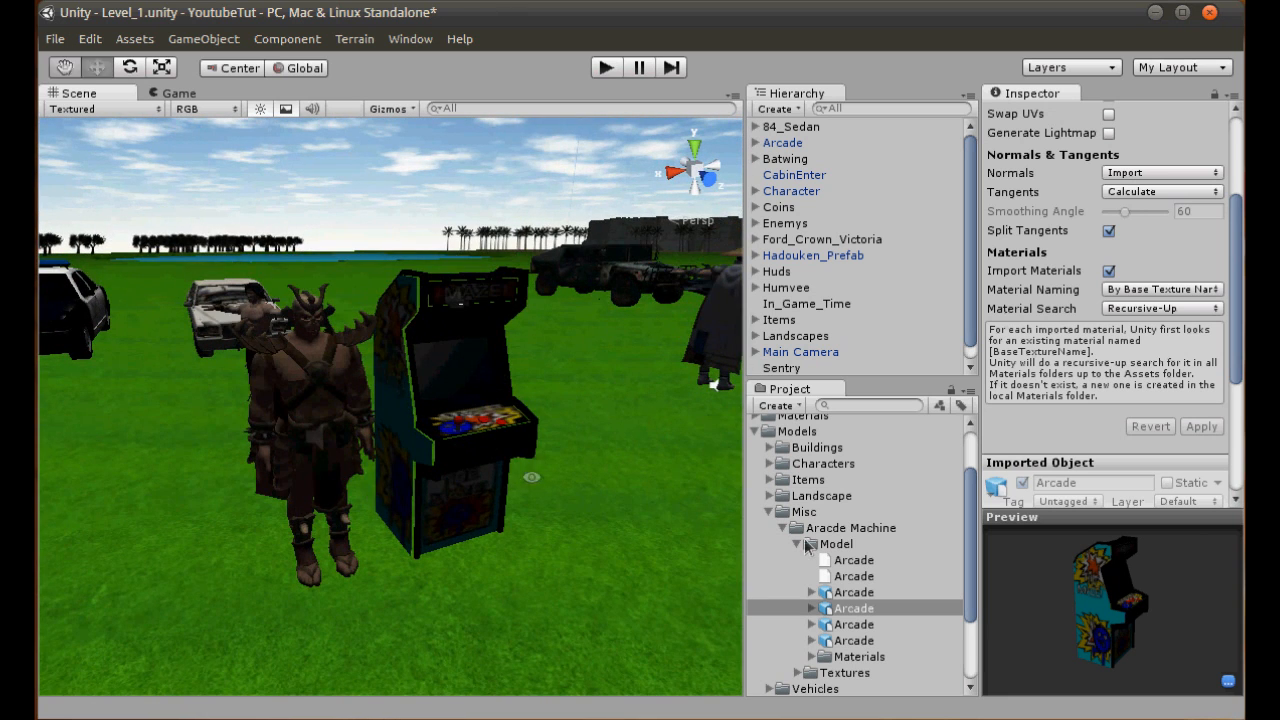
- Try placing two other Arcade model files in front of the existing machine, one at a time, removing each again
{"action": "left_click", "coordinate": [858, 624]}
{"action": "left_click_drag", "start_coordinate": [856, 634], "coordinate": [491, 609]}
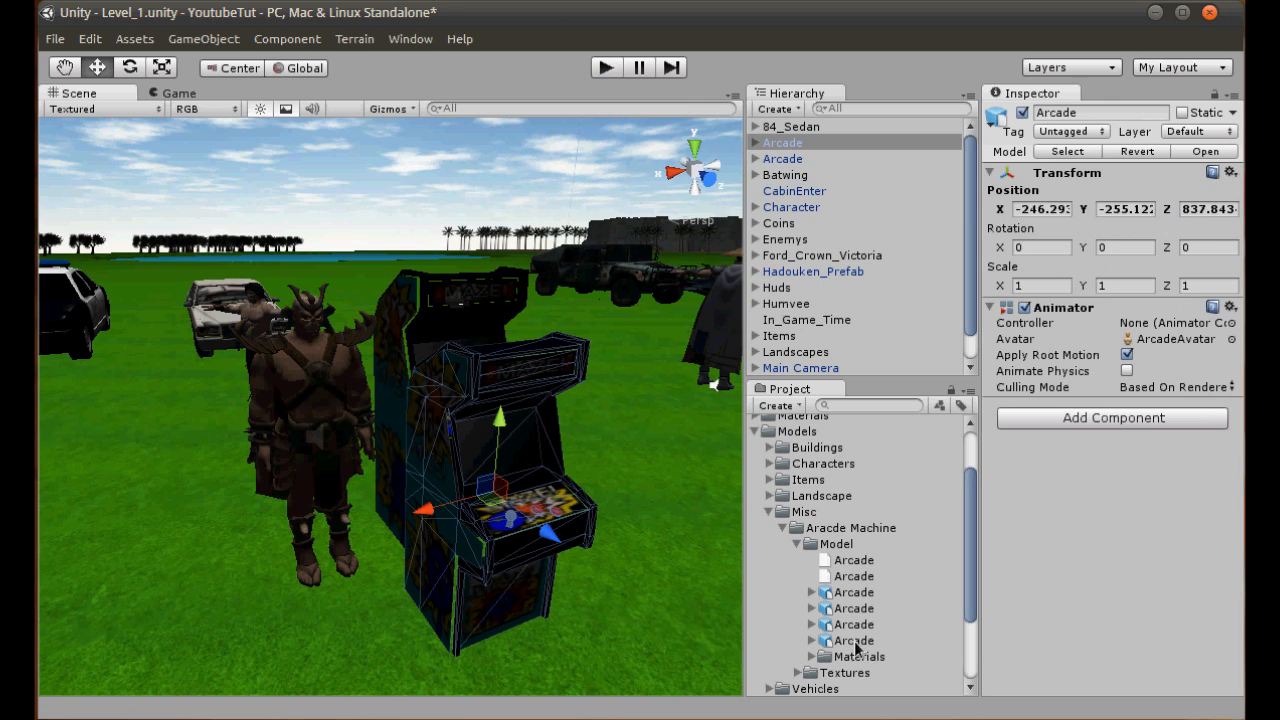
{"action": "key", "text": "ctrl+z"}
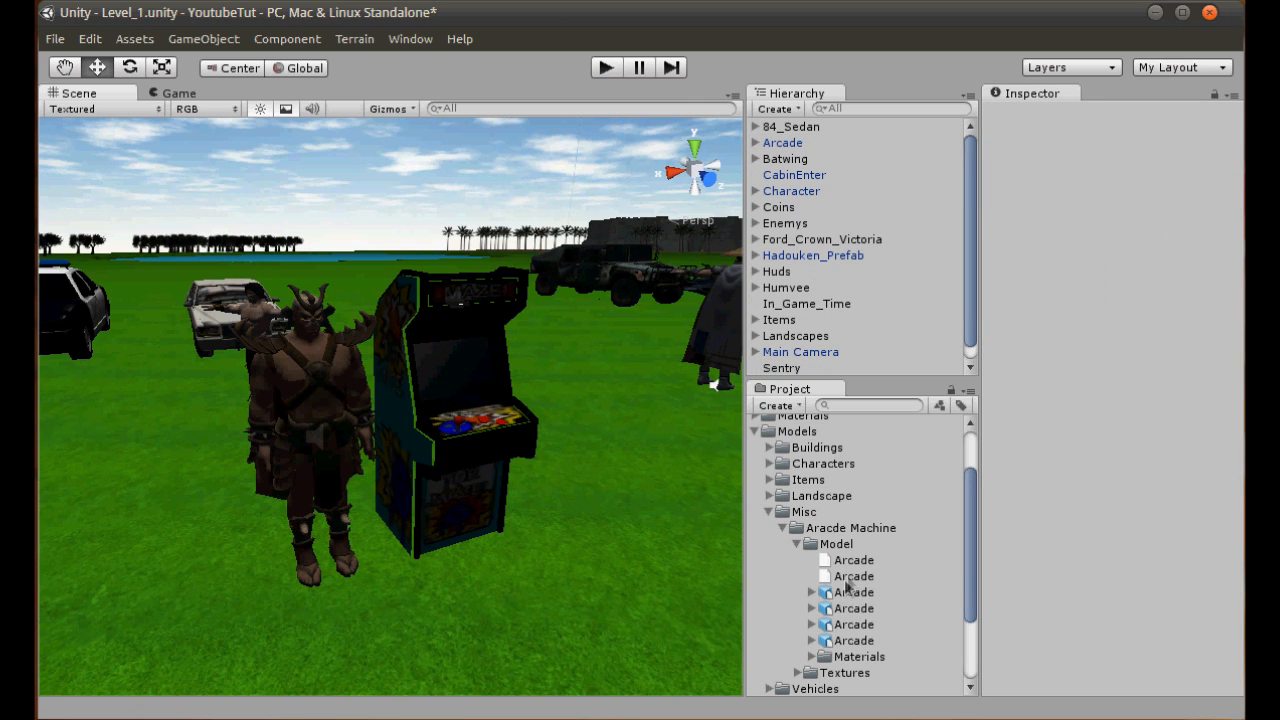
{"action": "left_click", "coordinate": [850, 577]}
{"action": "left_click_drag", "start_coordinate": [891, 569], "coordinate": [473, 587]}
{"action": "scroll", "coordinate": [473, 587], "scroll_direction": "down", "scroll_amount": 3}
{"action": "double_click", "coordinate": [782, 143]}
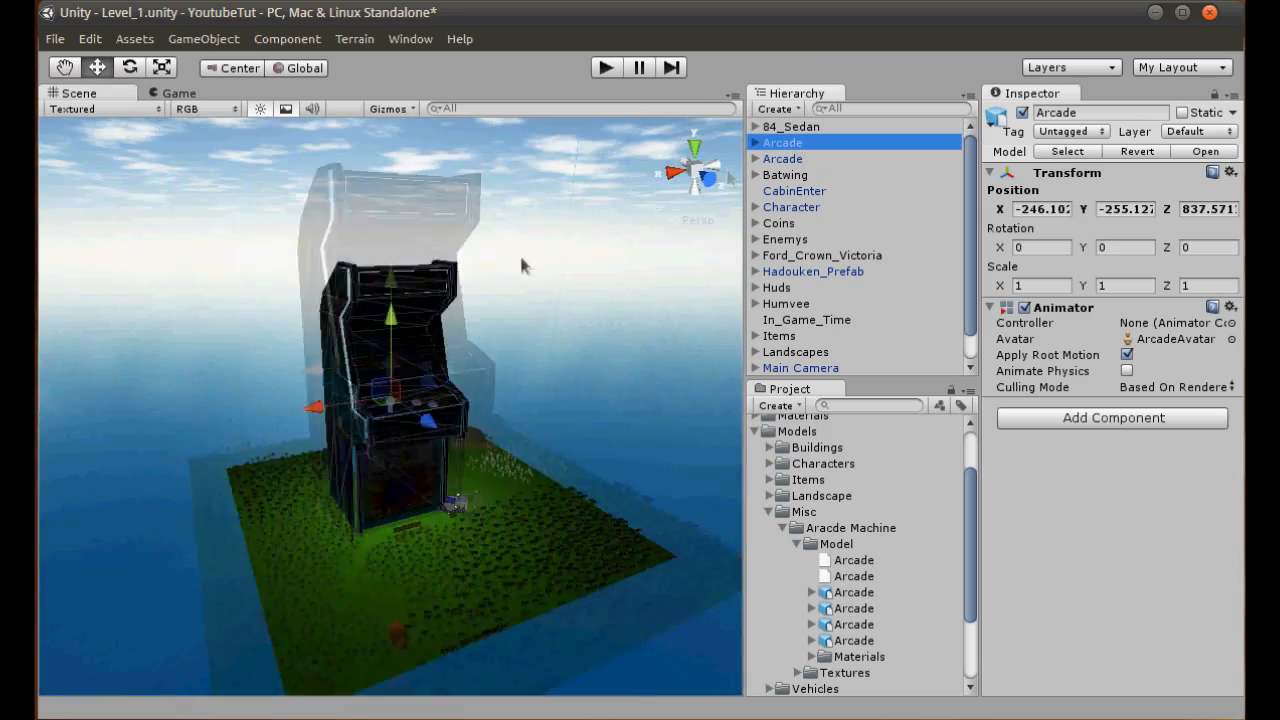
{"action": "key", "text": "Delete"}
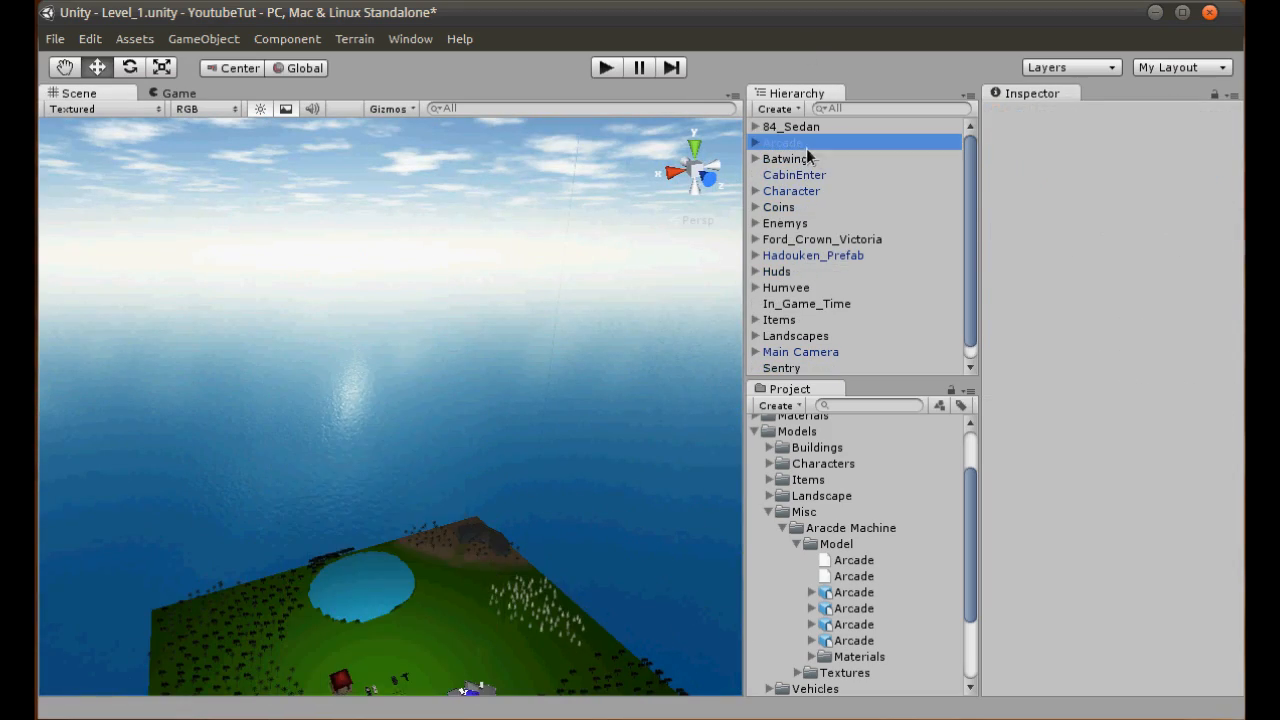
- Move the arcade machine in the top view to beside the building corner, at about X -316.8 and Z 879.8
{"action": "double_click", "coordinate": [780, 144]}
{"action": "scroll", "coordinate": [612, 416], "scroll_direction": "down", "scroll_amount": 5}
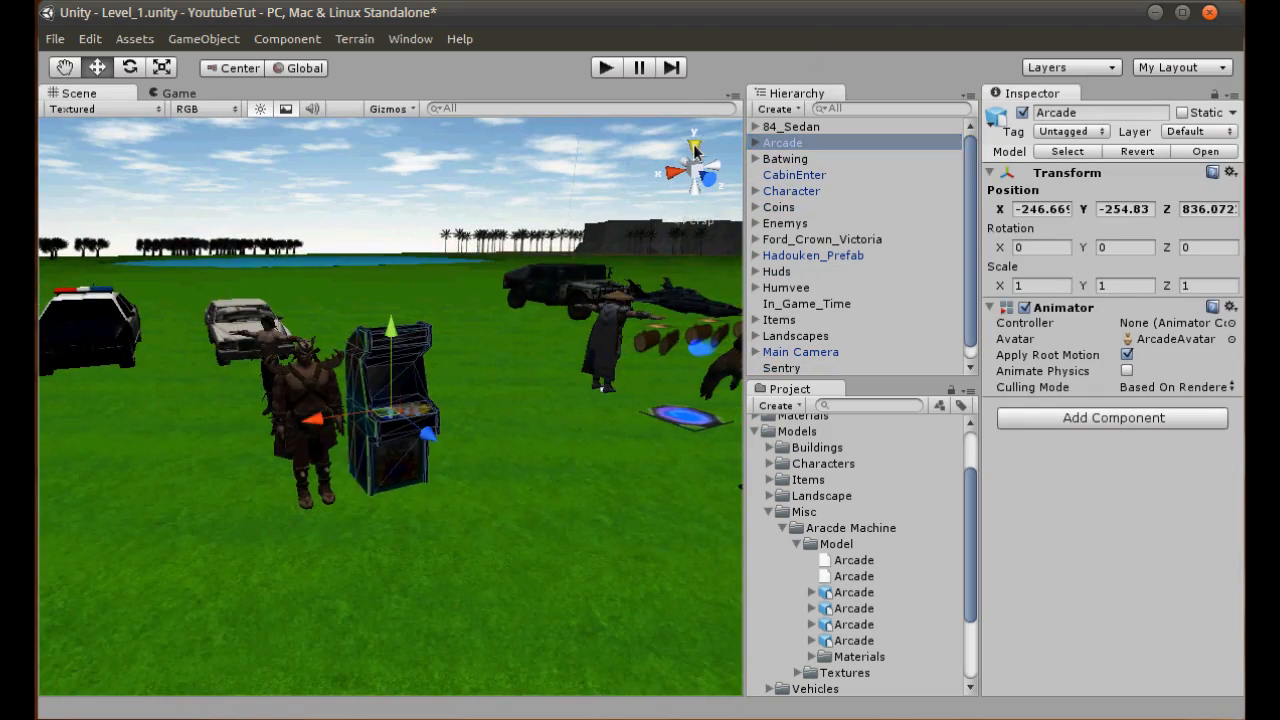
{"action": "left_click", "coordinate": [695, 148]}
{"action": "scroll", "coordinate": [560, 350], "scroll_direction": "down", "scroll_amount": 10}
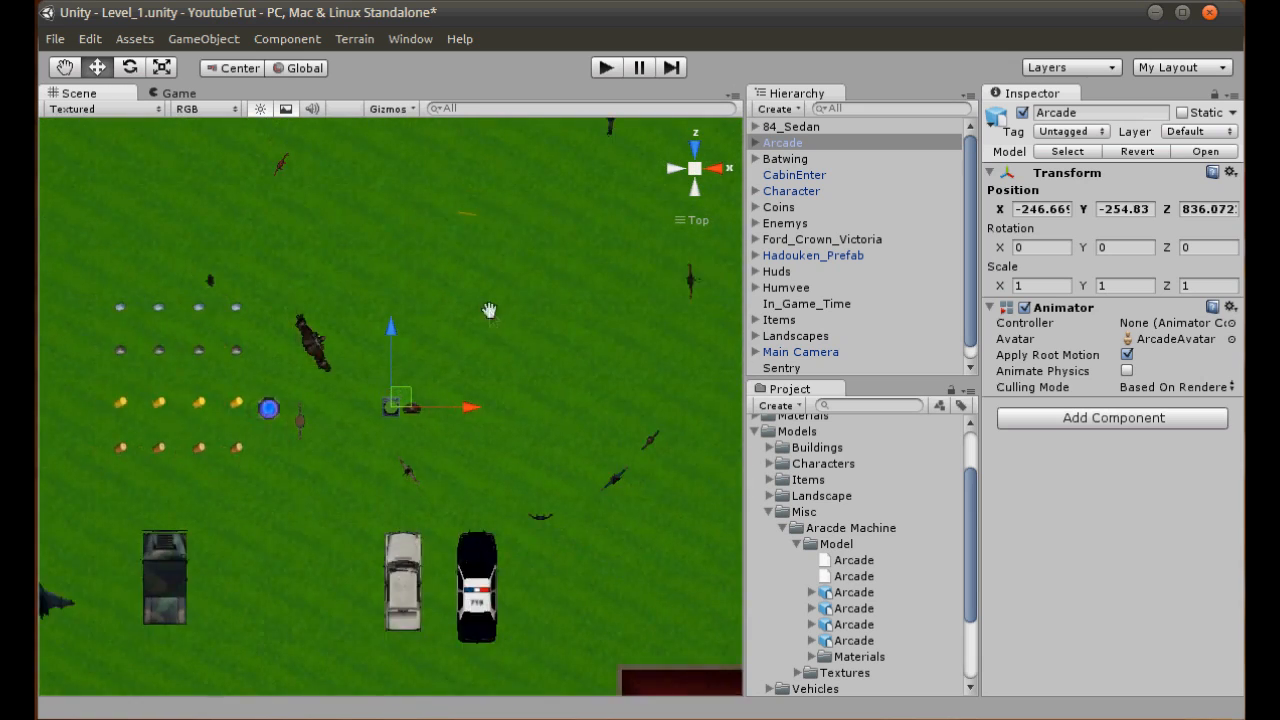
{"action": "scroll", "coordinate": [471, 431], "scroll_direction": "down", "scroll_amount": 3}
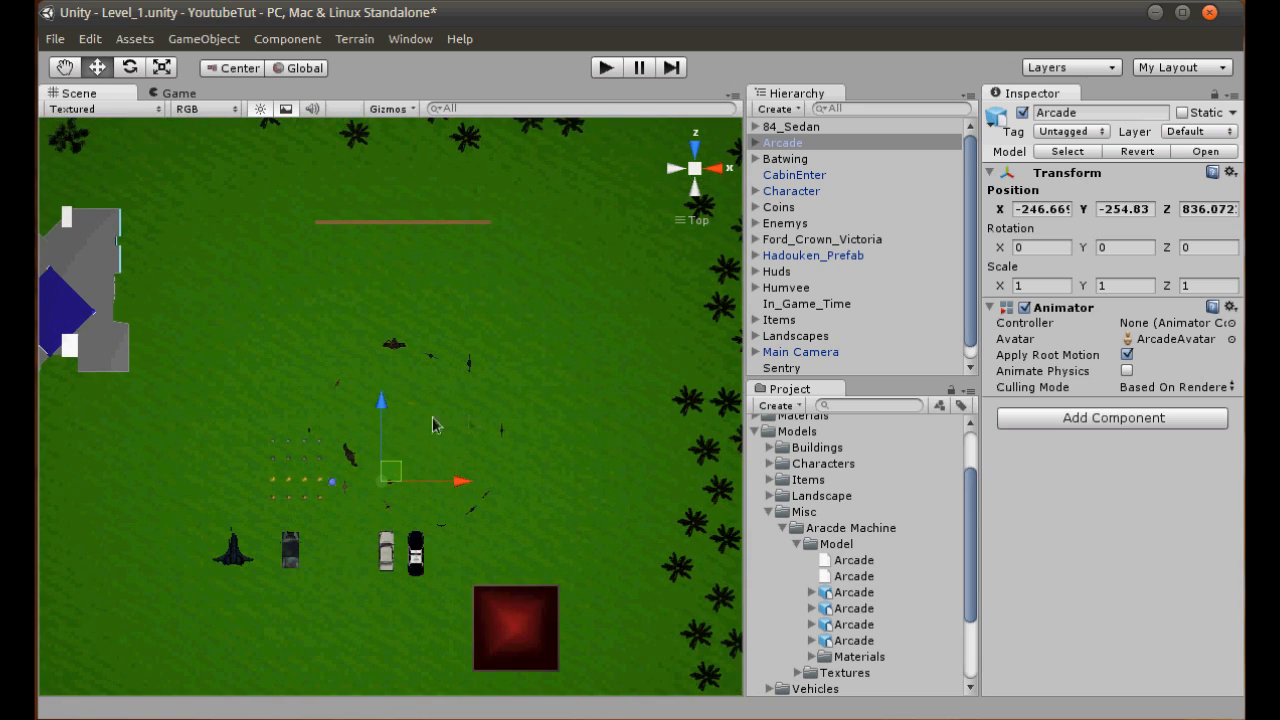
{"action": "left_click_drag", "start_coordinate": [390, 470], "coordinate": [152, 318]}
{"action": "double_click", "coordinate": [783, 143]}
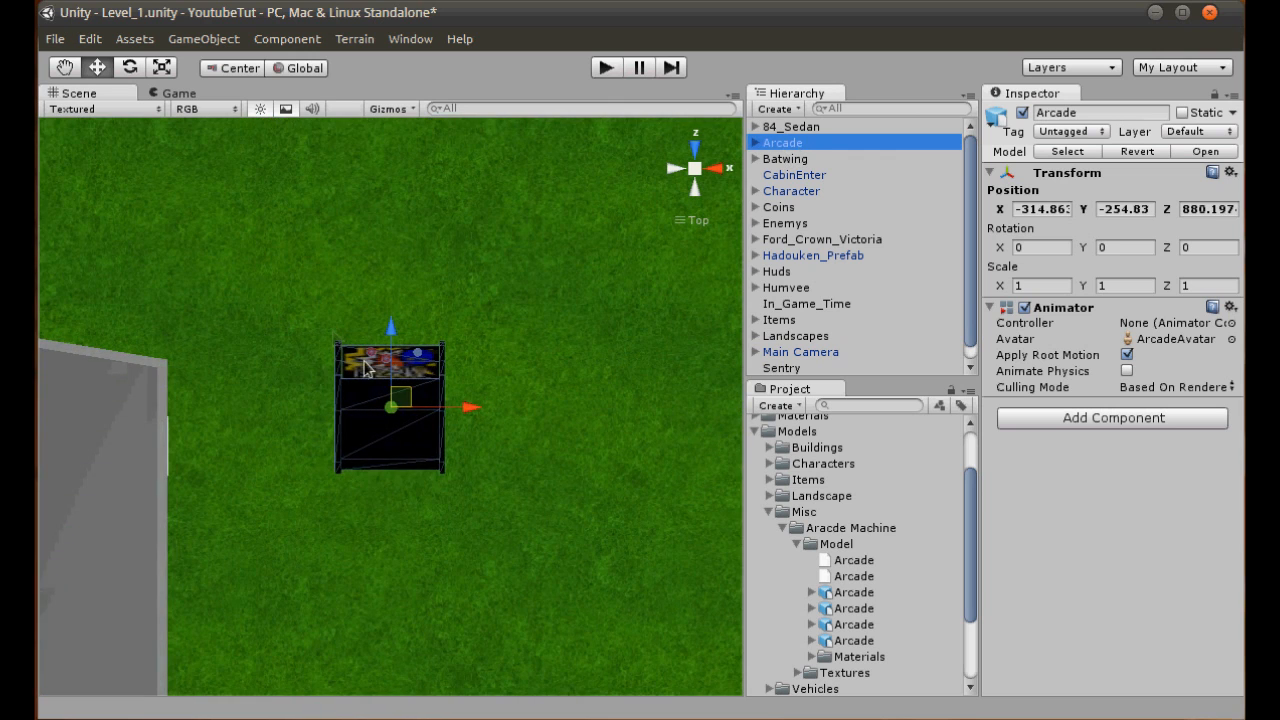
{"action": "left_click_drag", "start_coordinate": [404, 402], "coordinate": [289, 426]}
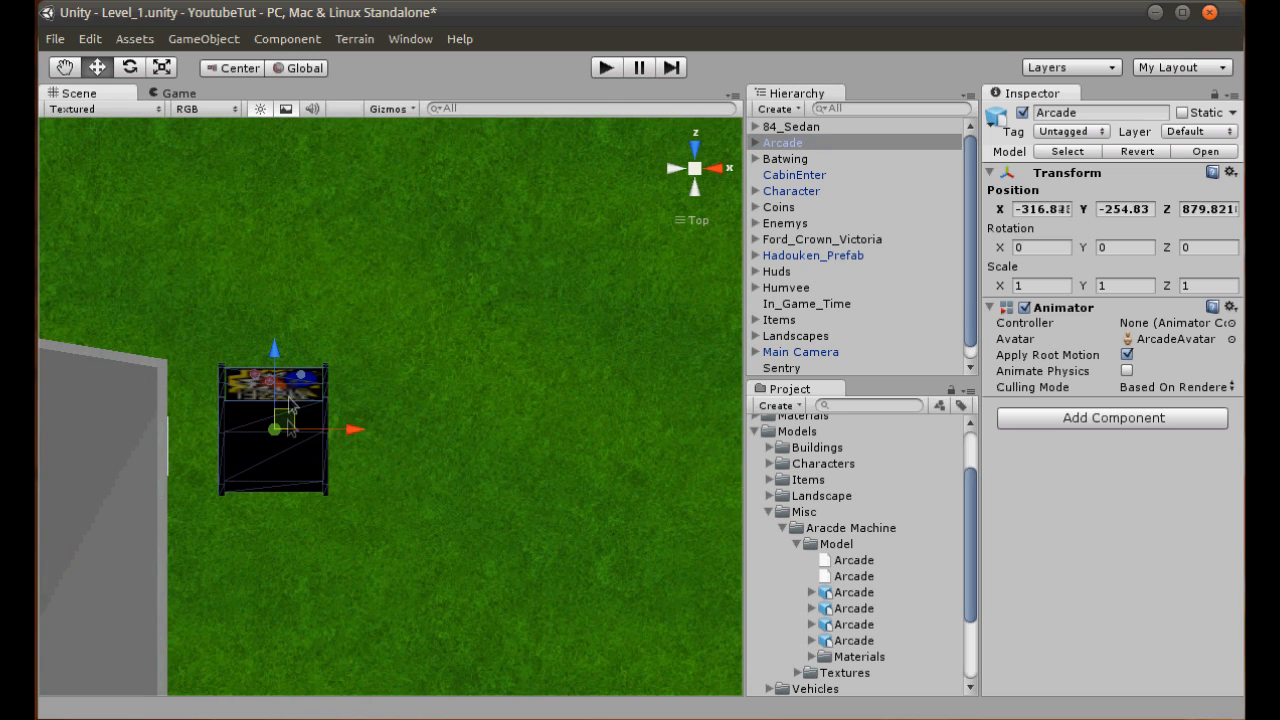
- Set the arcade machine's Y rotation to 90 and check how it faces away from the building wall
{"action": "left_click", "coordinate": [130, 68]}
{"action": "type", "text": "90"}
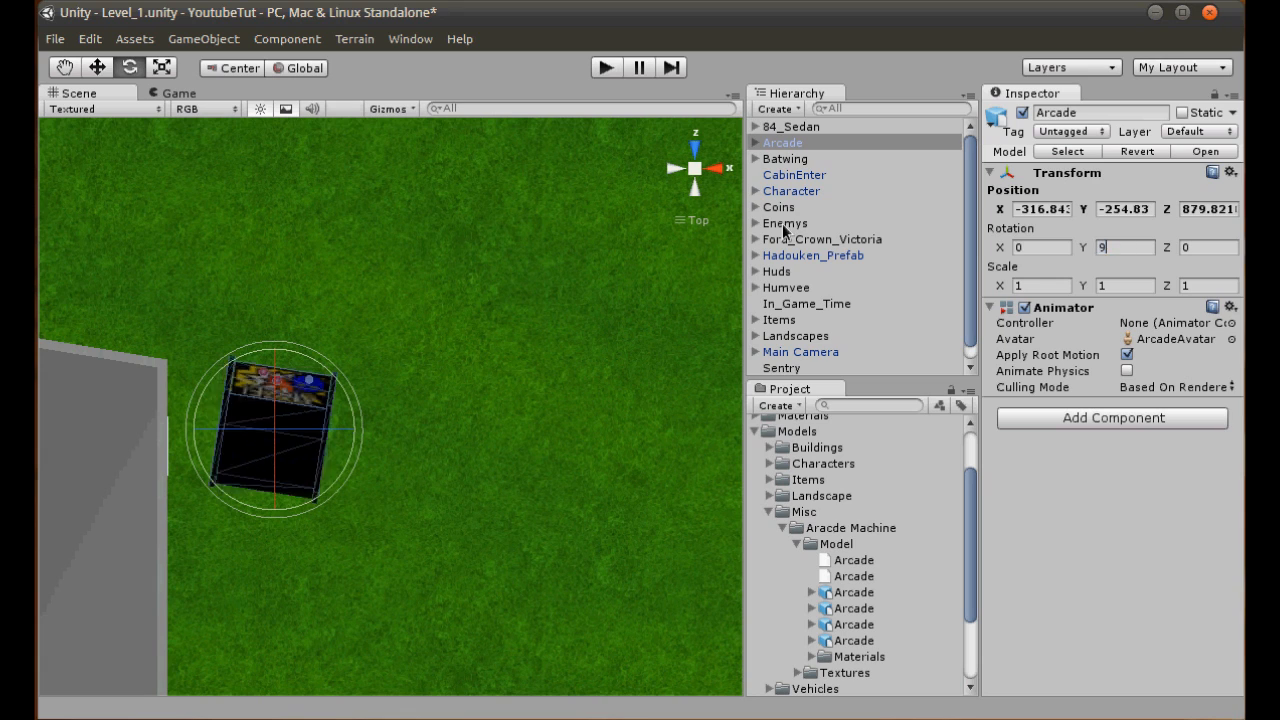
{"action": "left_click", "coordinate": [691, 168]}
{"action": "left_click_drag", "start_coordinate": [679, 328], "coordinate": [340, 683], "text": "alt"}
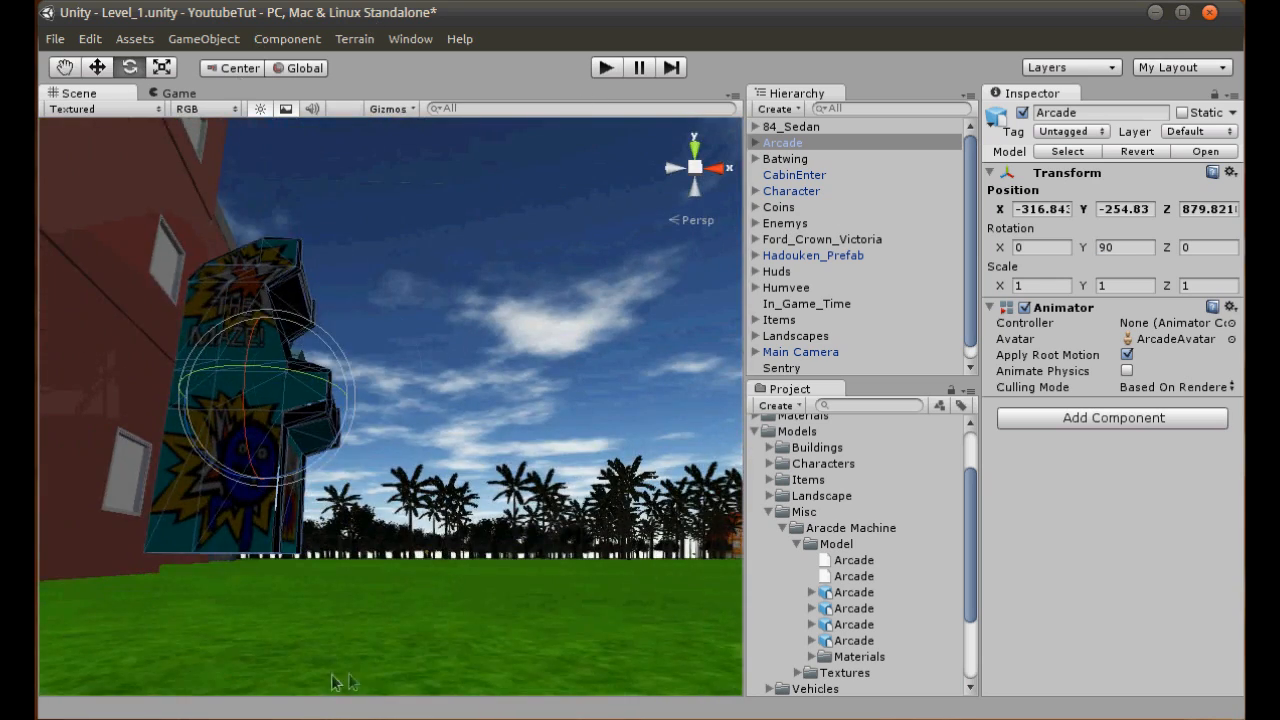
{"action": "middle_click_drag", "start_coordinate": [340, 683], "coordinate": [646, 576]}
- Lower the arcade machine to ground level beside the building, to a Y position of about -255.1
{"action": "left_click", "coordinate": [698, 167]}
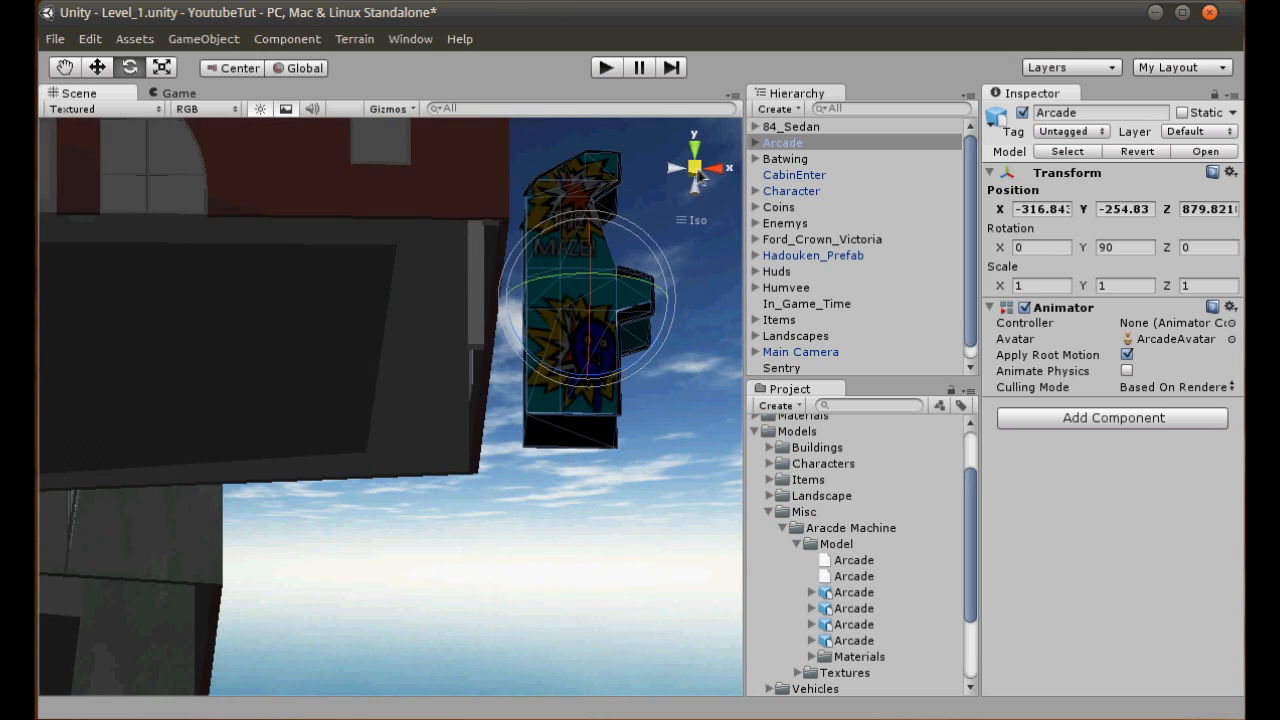
{"action": "left_click", "coordinate": [696, 170]}
{"action": "left_click_drag", "start_coordinate": [655, 250], "coordinate": [430, 430], "text": "alt"}
{"action": "left_click", "coordinate": [675, 171]}
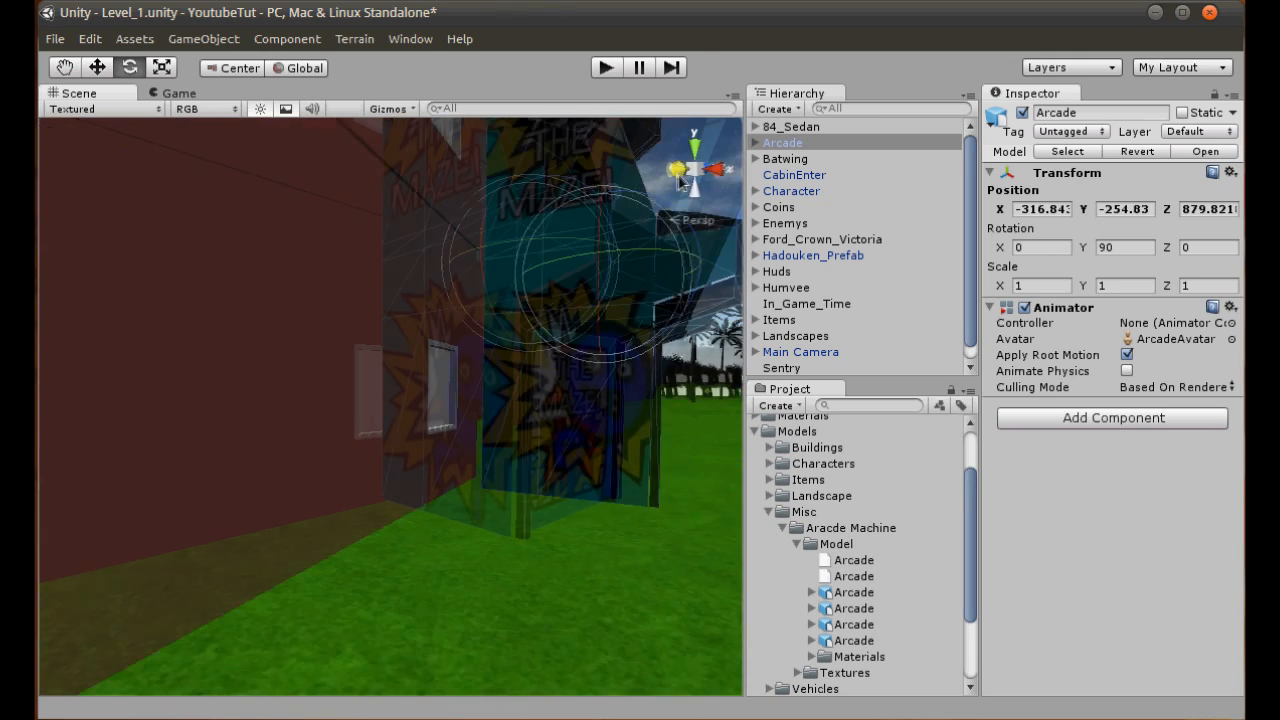
{"action": "left_click", "coordinate": [696, 172]}
{"action": "middle_click_drag", "start_coordinate": [600, 345], "coordinate": [560, 377]}
{"action": "scroll", "coordinate": [434, 429], "scroll_direction": "up", "scroll_amount": 3}
{"action": "left_click", "coordinate": [97, 67]}
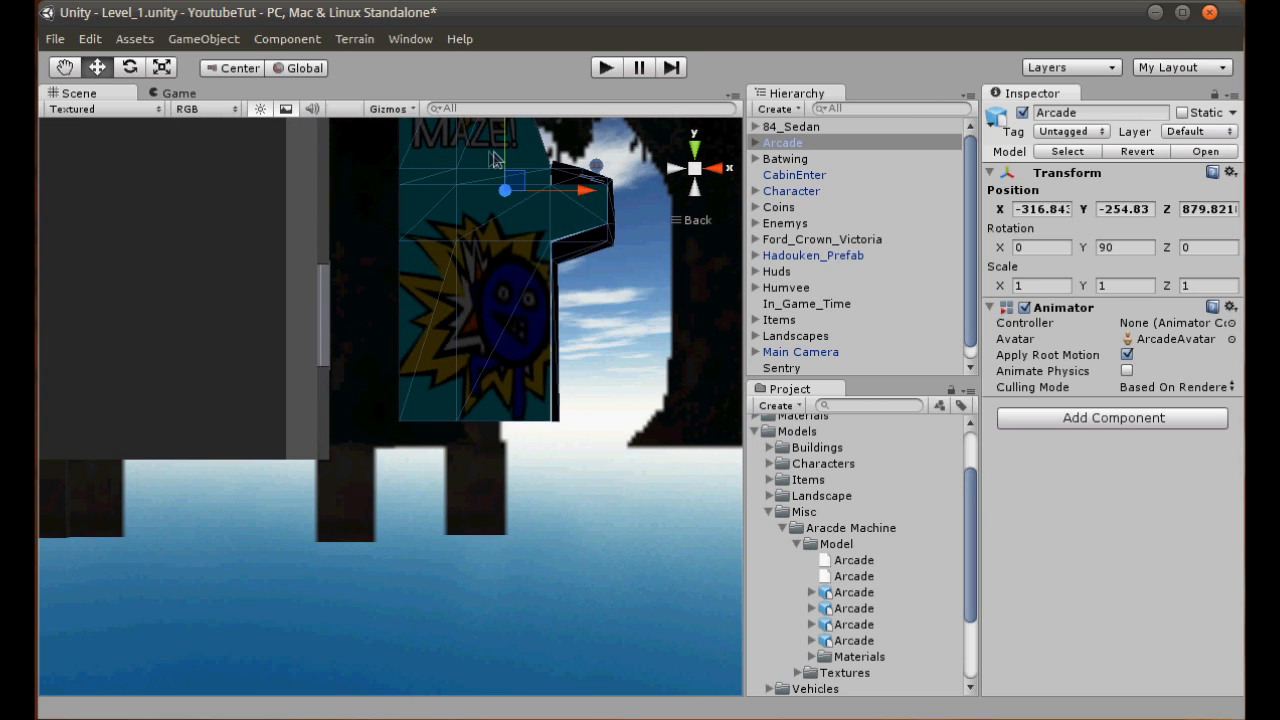
{"action": "left_click_drag", "start_coordinate": [508, 158], "coordinate": [516, 187]}
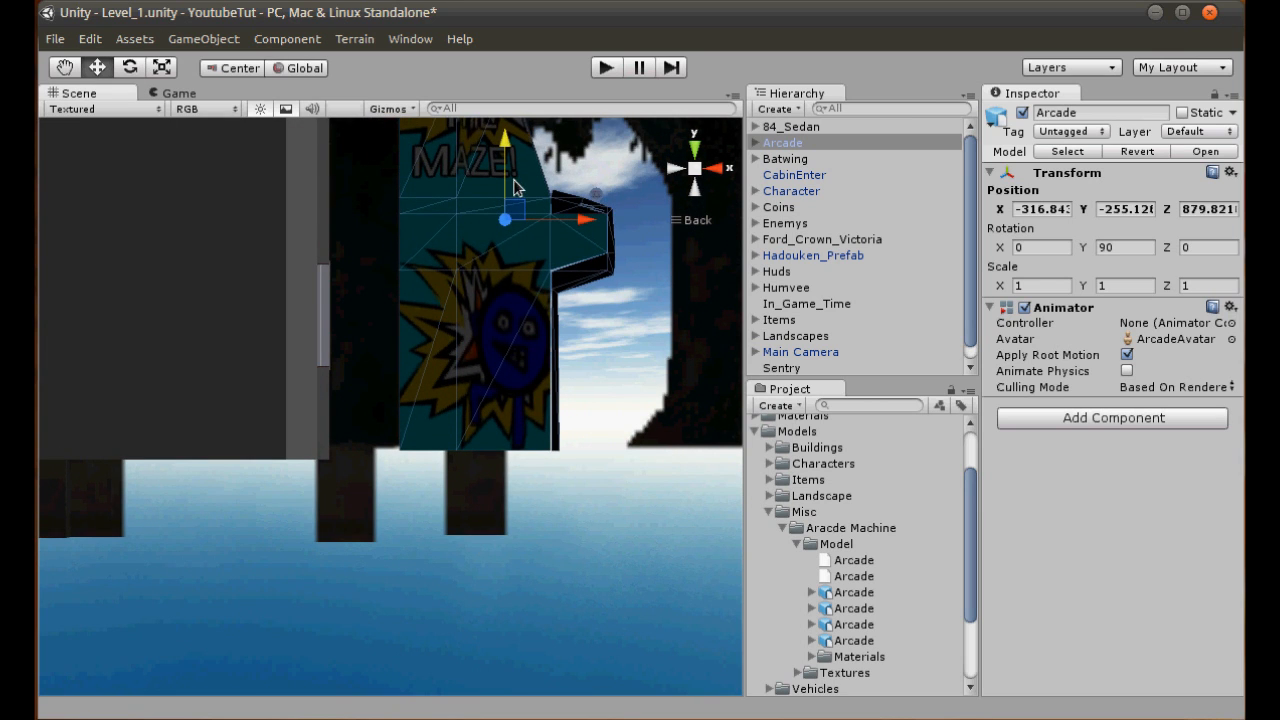
- Add a Box Collider component to the Arcade object and bring the whole machine into view
{"action": "left_click", "coordinate": [180, 38]}
{"action": "mouse_move", "coordinate": [316, 45]}
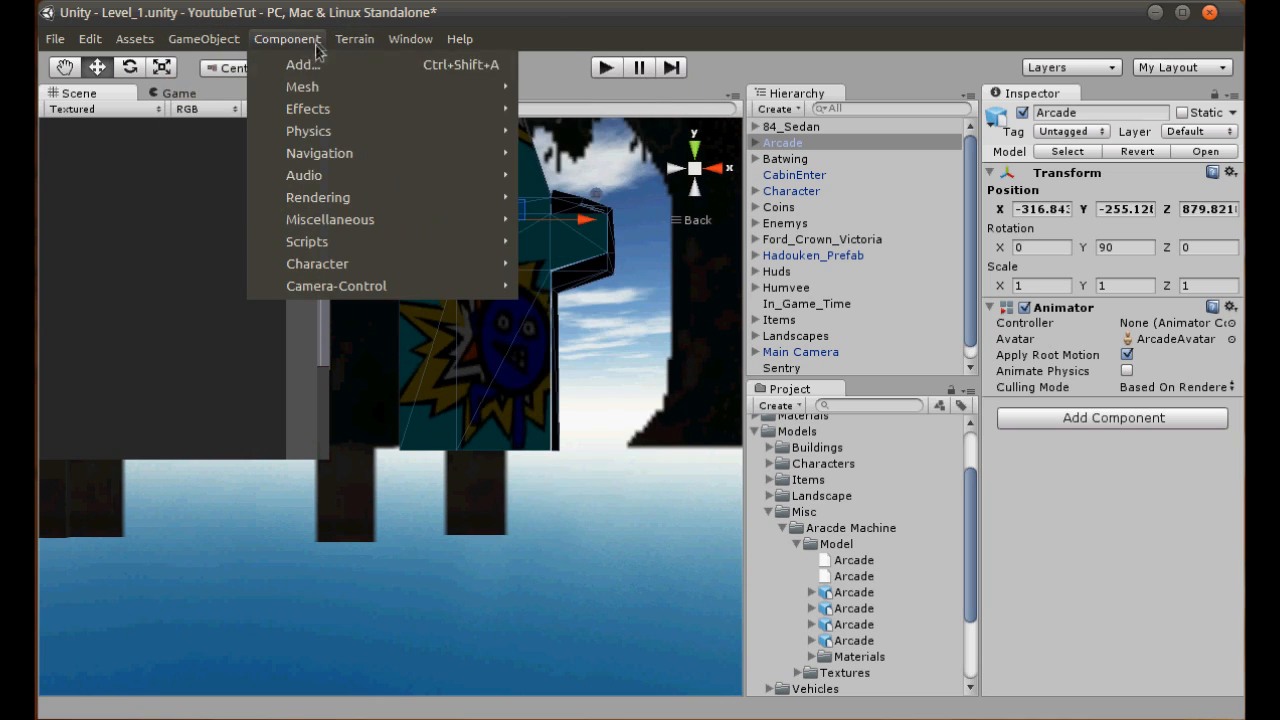
{"action": "mouse_move", "coordinate": [329, 130]}
{"action": "left_click", "coordinate": [628, 185]}
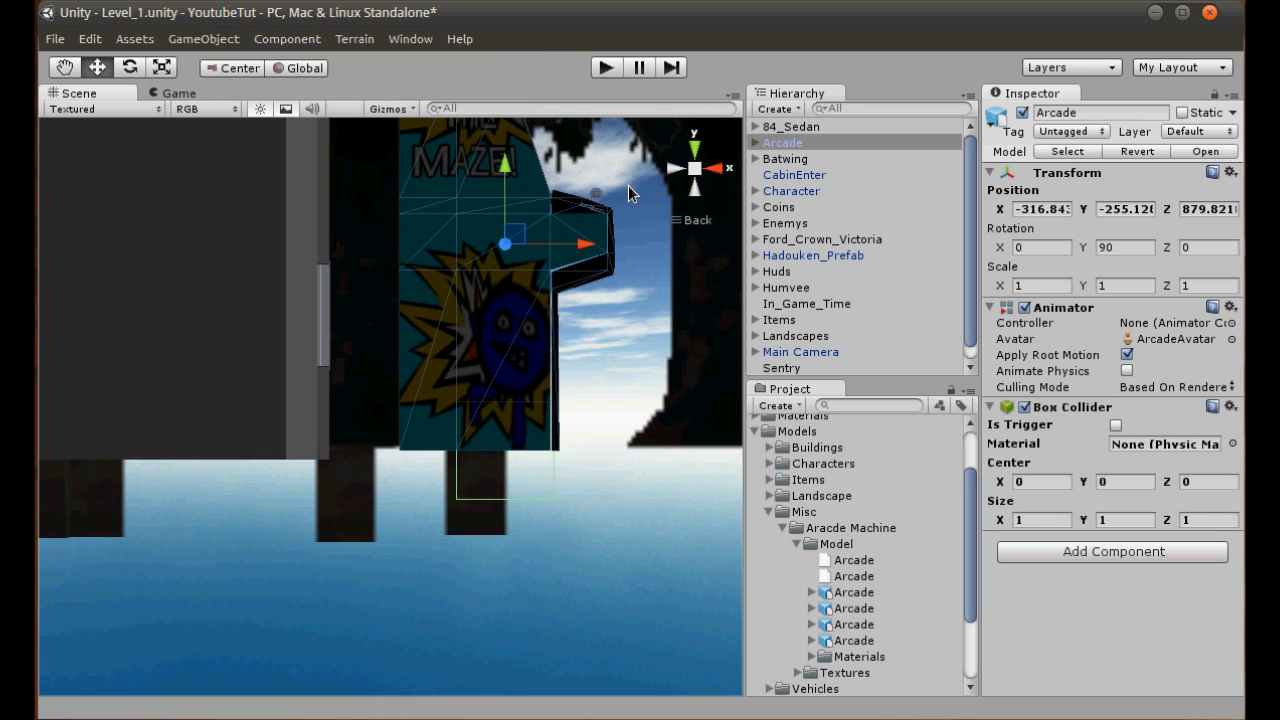
{"action": "middle_click_drag", "start_coordinate": [628, 185], "coordinate": [498, 467]}
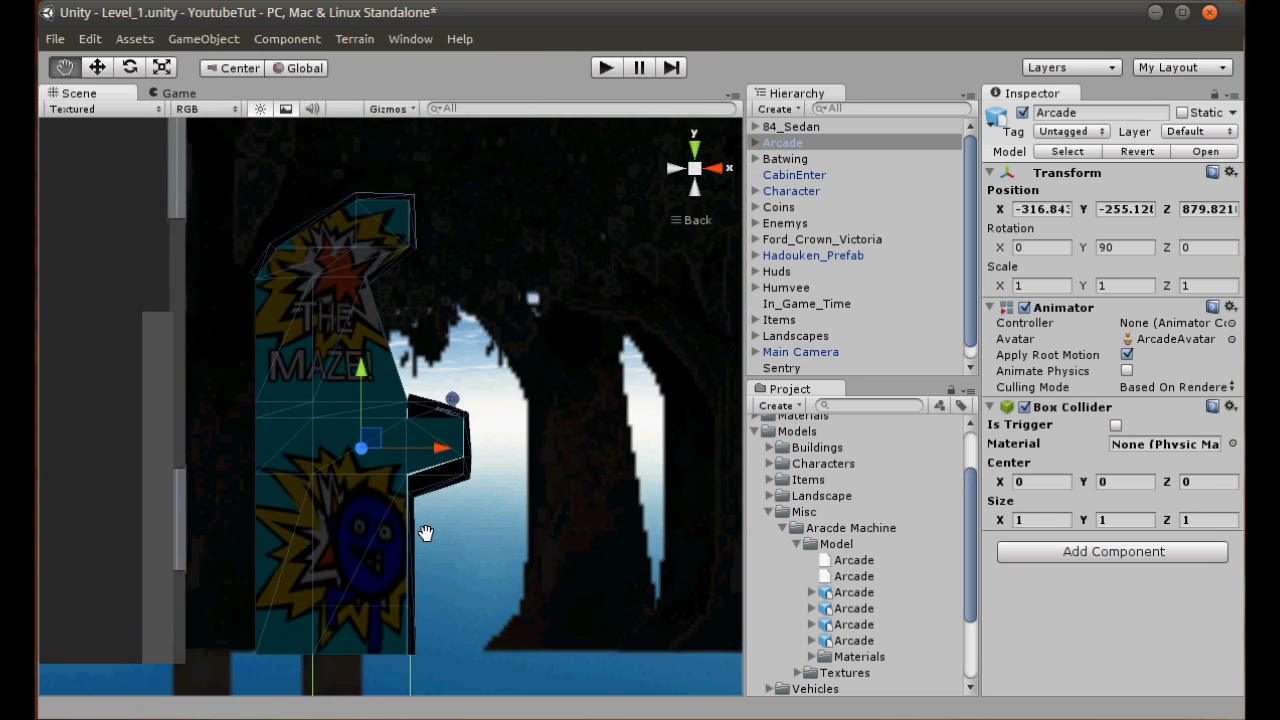
- Look over the placed arcade machine in perspective in front of the buildings and save the scene
{"action": "left_click", "coordinate": [701, 171]}
{"action": "left_click_drag", "start_coordinate": [605, 522], "coordinate": [527, 357]}
{"action": "scroll", "coordinate": [583, 271], "scroll_direction": "down", "scroll_amount": 7}
{"action": "left_click_drag", "start_coordinate": [315, 430], "coordinate": [74, 554], "text": "alt"}
{"action": "scroll", "coordinate": [343, 480], "scroll_direction": "down", "scroll_amount": 15}
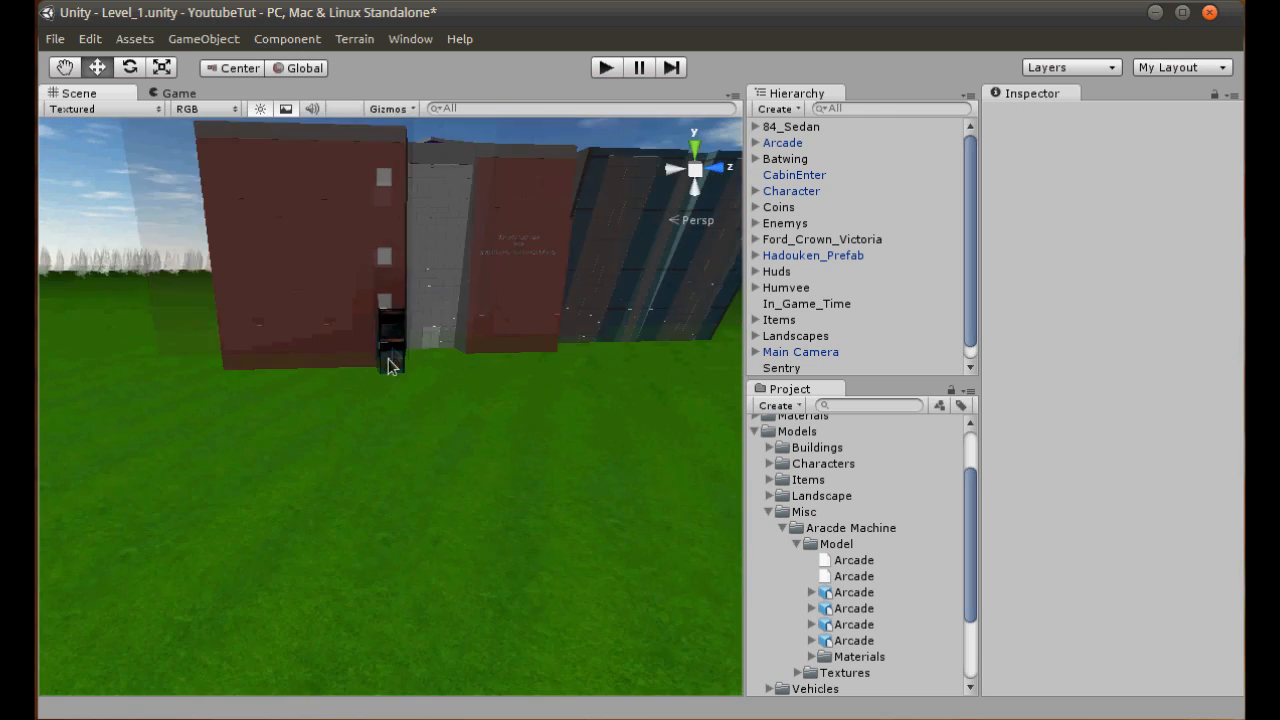
{"action": "scroll", "coordinate": [454, 506], "scroll_direction": "up", "scroll_amount": 10}
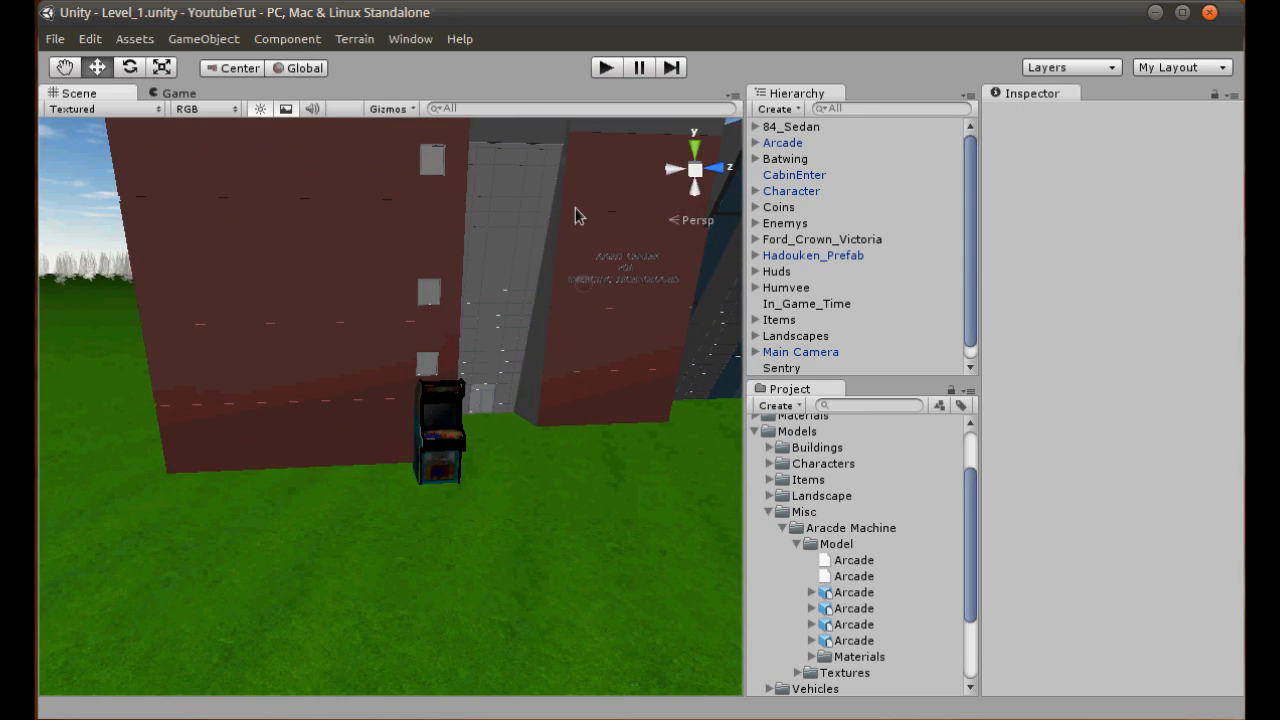
- Collapse the Misc and Models folders in the project
{"action": "left_click", "coordinate": [767, 513]}
{"action": "left_click", "coordinate": [757, 477]}
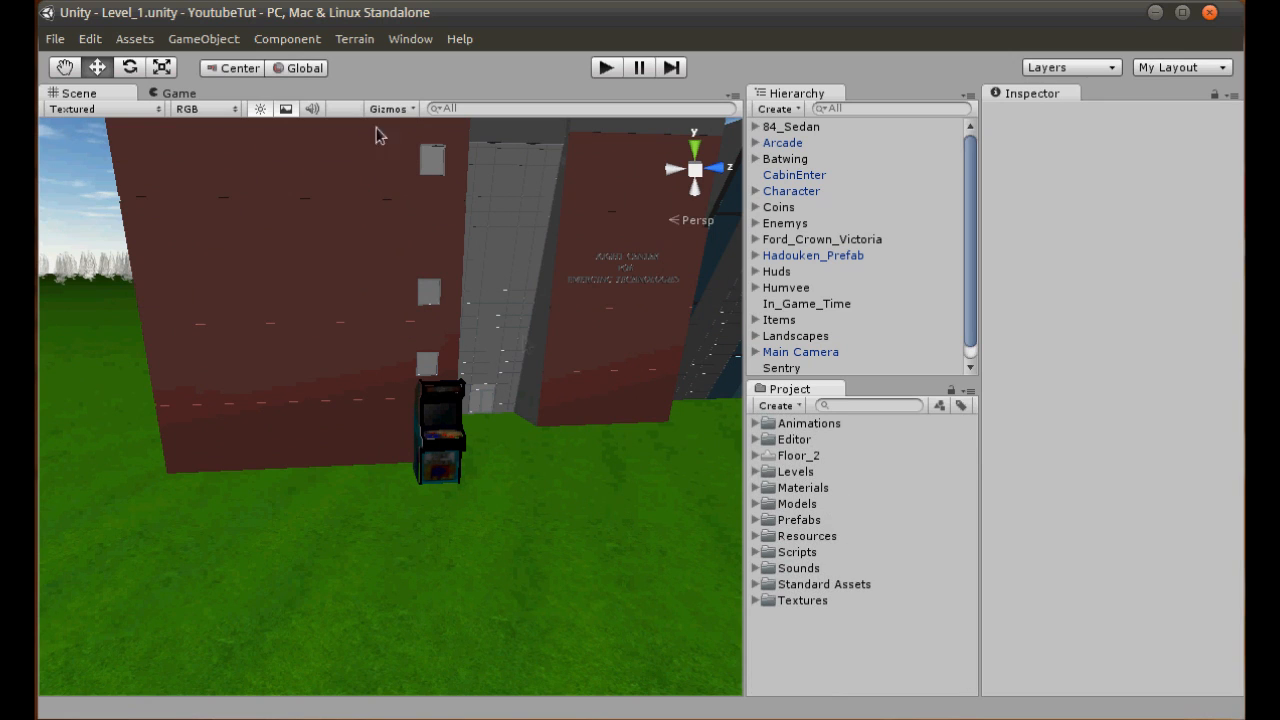
- Create a new empty scene and frame its Main Camera in the scene view
{"action": "left_click", "coordinate": [55, 38]}
{"action": "left_click", "coordinate": [78, 60]}
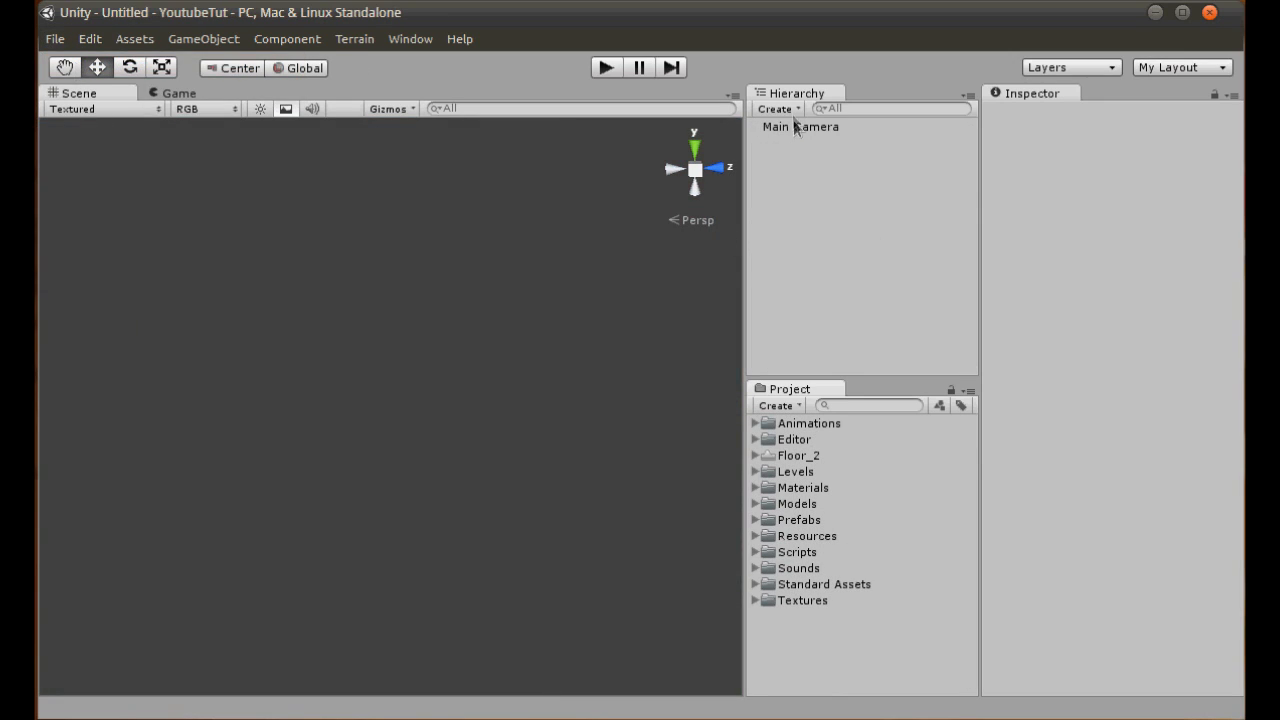
{"action": "double_click", "coordinate": [797, 126]}
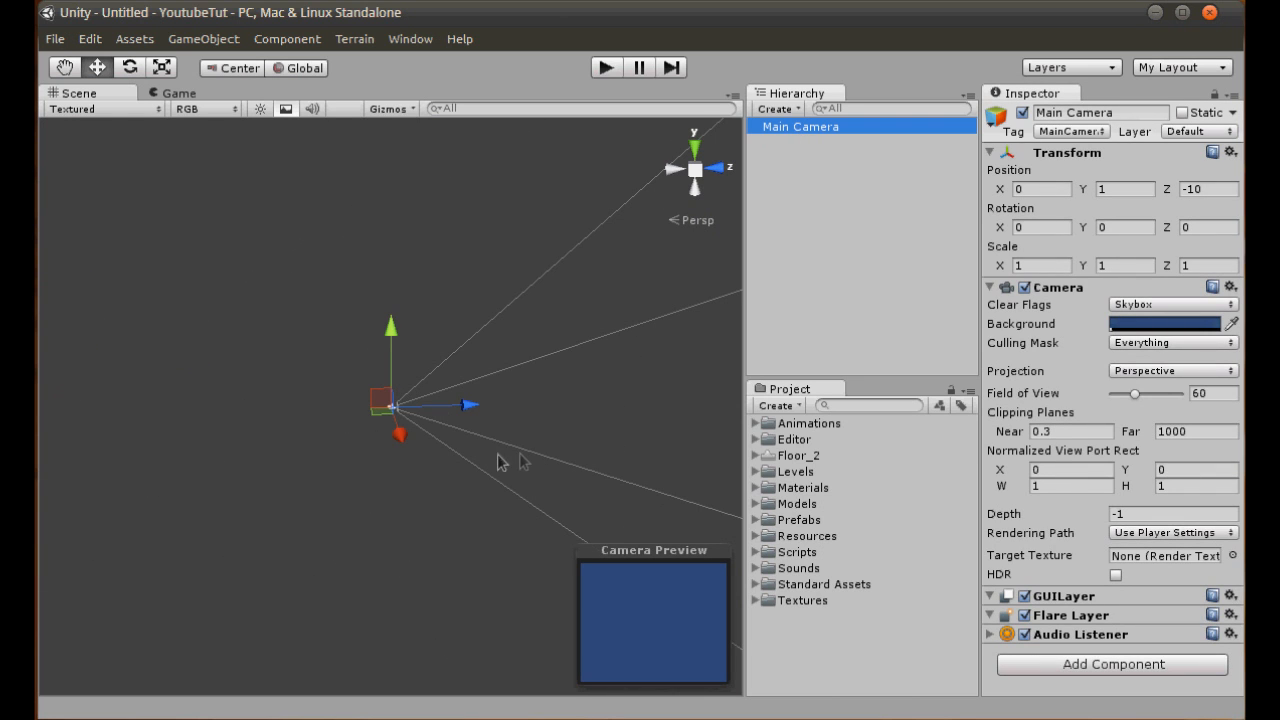
- Add a cube primitive to the empty scene
{"action": "left_click_drag", "start_coordinate": [395, 498], "coordinate": [897, 409], "text": "alt"}
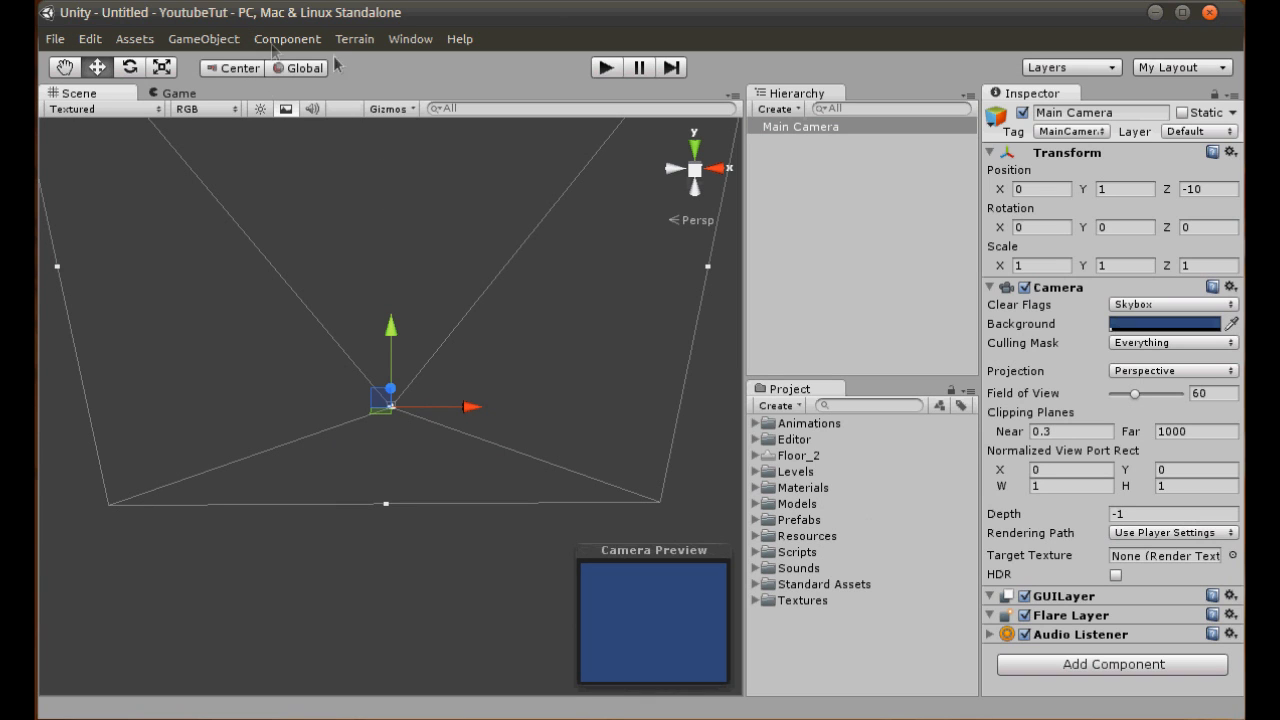
{"action": "left_click", "coordinate": [210, 40]}
{"action": "mouse_move", "coordinate": [270, 94]}
{"action": "left_click", "coordinate": [599, 308]}
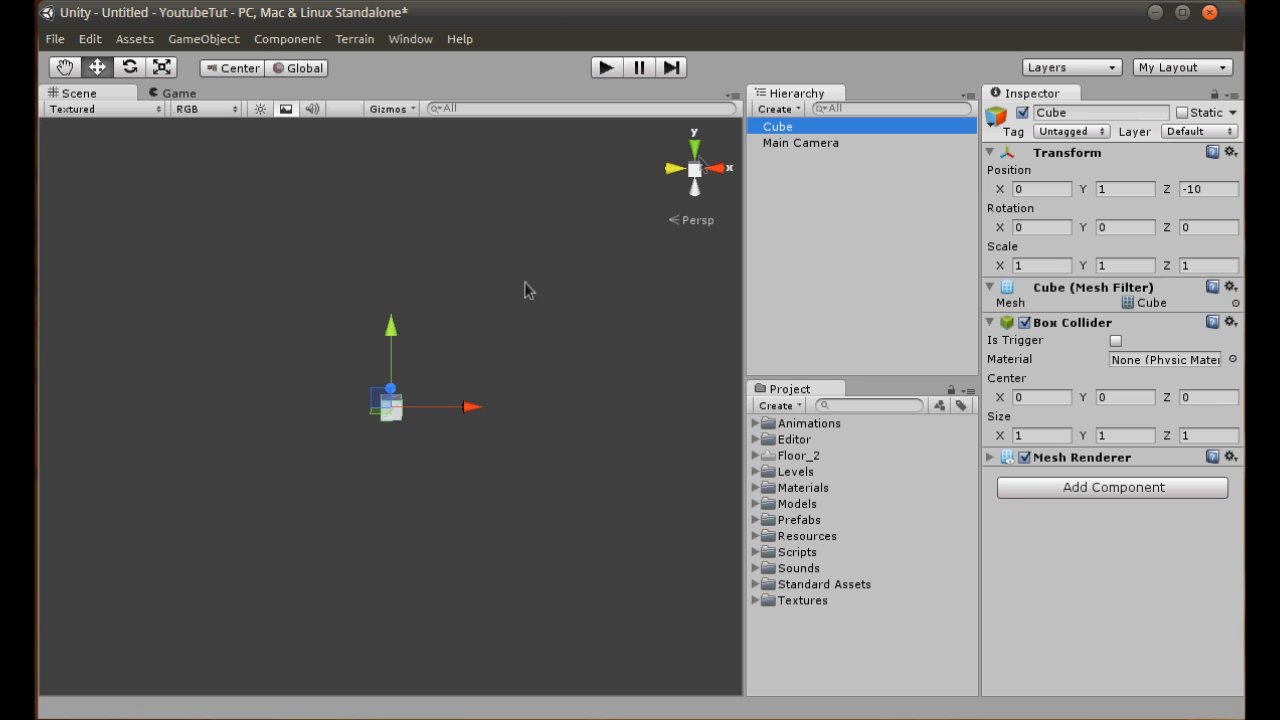
- Dock the Game view below the Scene view and enlarge it
{"action": "left_click_drag", "start_coordinate": [183, 101], "coordinate": [305, 583]}
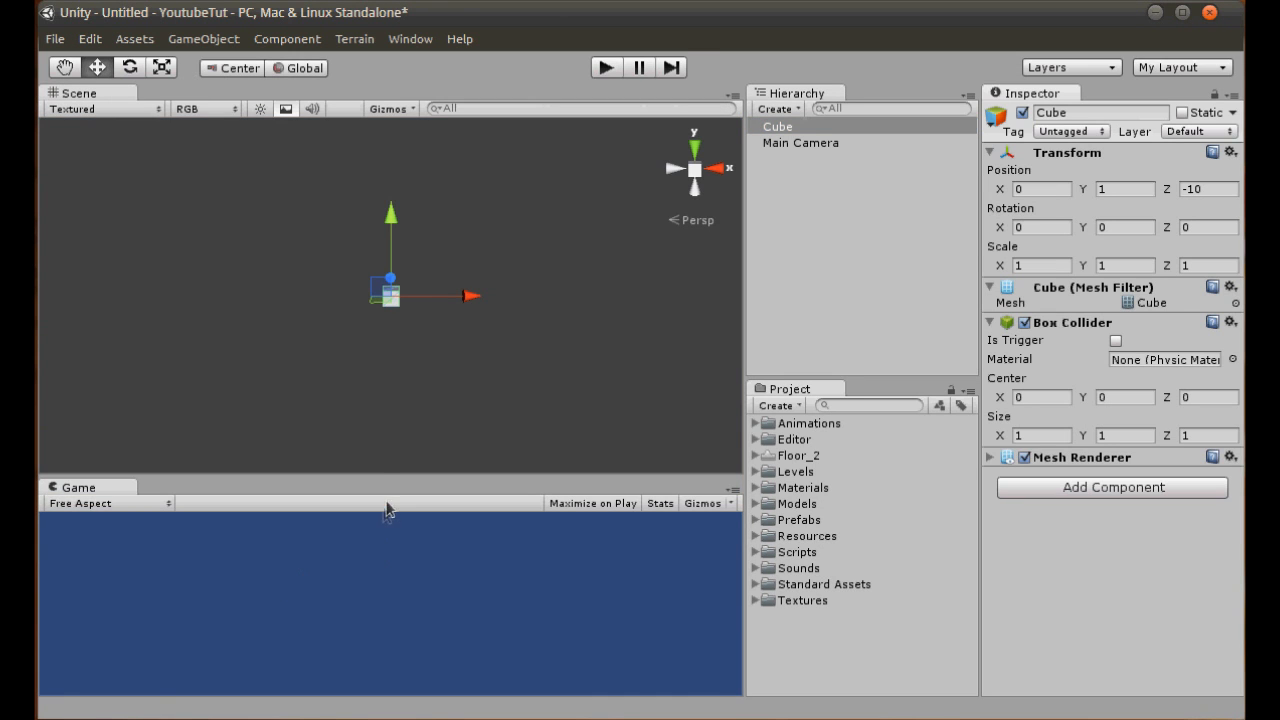
{"action": "left_click_drag", "start_coordinate": [389, 478], "coordinate": [390, 363]}
- Move the cube along Z to about -1.23, in front of the Main Camera
{"action": "left_click_drag", "start_coordinate": [412, 268], "coordinate": [662, 272], "text": "alt"}
{"action": "left_click_drag", "start_coordinate": [331, 243], "coordinate": [245, 207]}
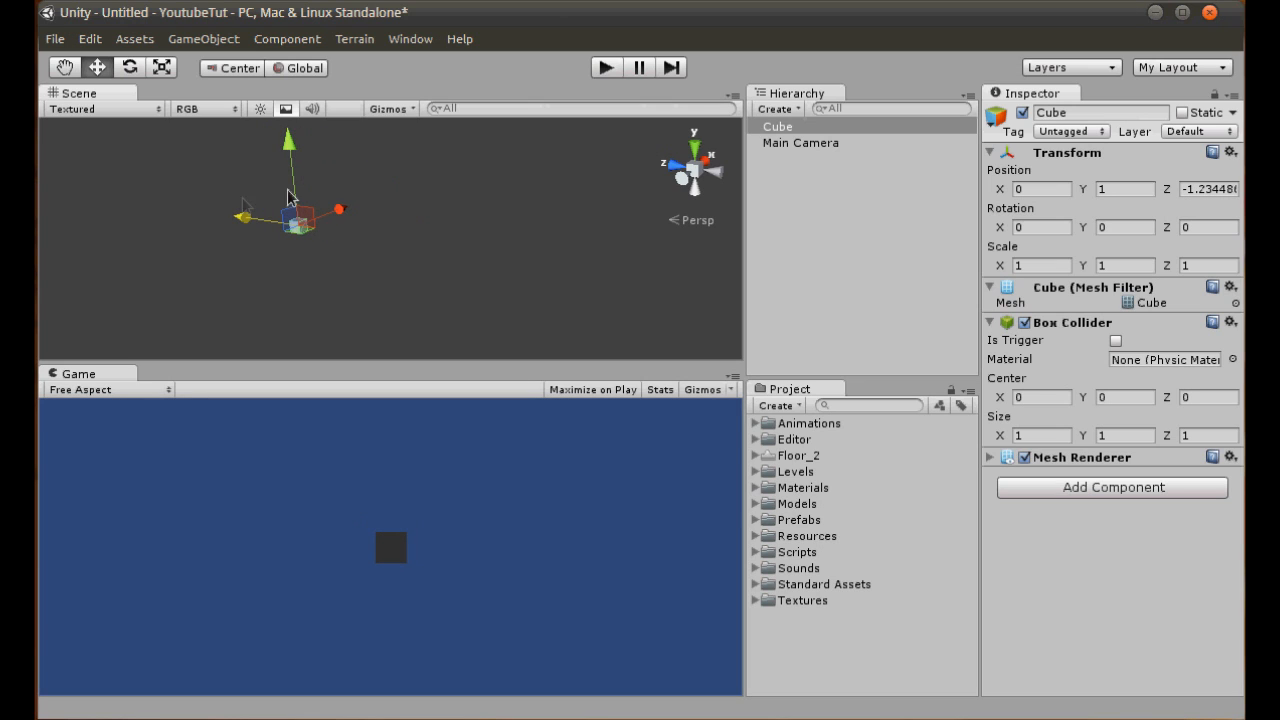
{"action": "middle_click_drag", "start_coordinate": [454, 276], "coordinate": [588, 346]}
{"action": "middle_click_drag", "start_coordinate": [494, 262], "coordinate": [507, 162]}
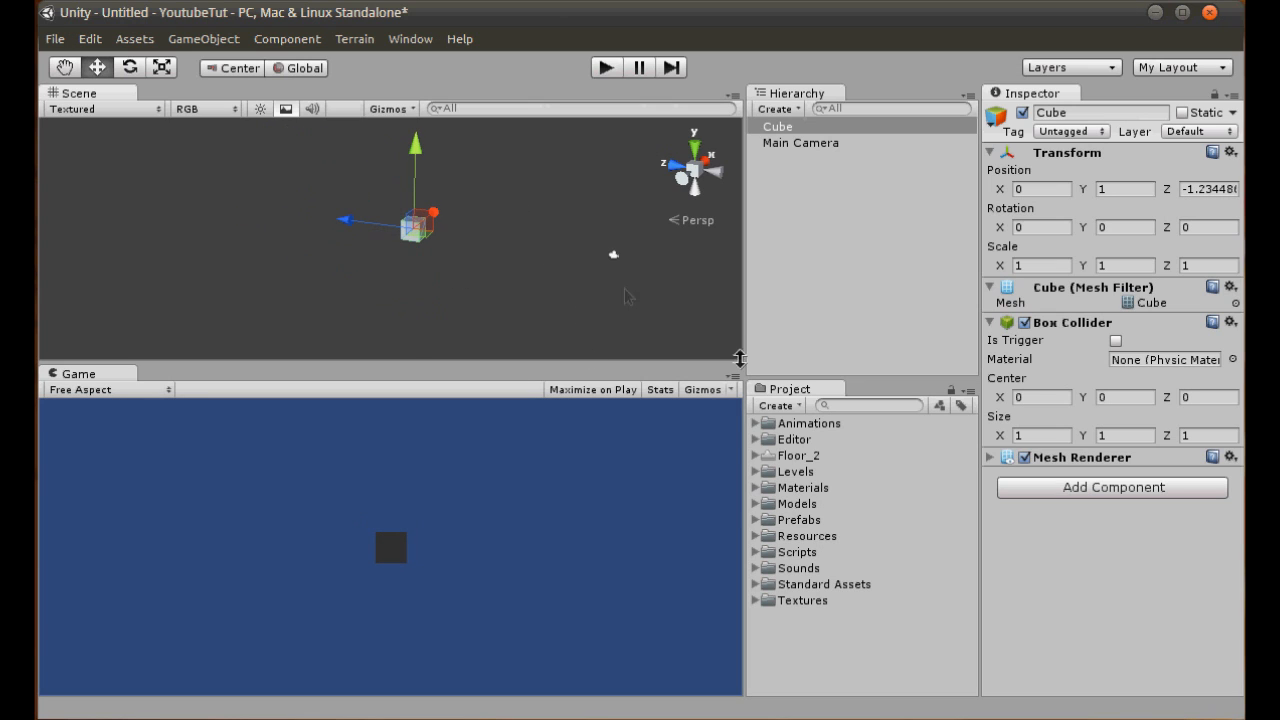
- Collapse the H.U.D folder under Textures and create a new folder named Maze_Minigame inside Textures
{"action": "left_click", "coordinate": [756, 600]}
{"action": "scroll", "coordinate": [772, 622], "scroll_direction": "down", "scroll_amount": 5}
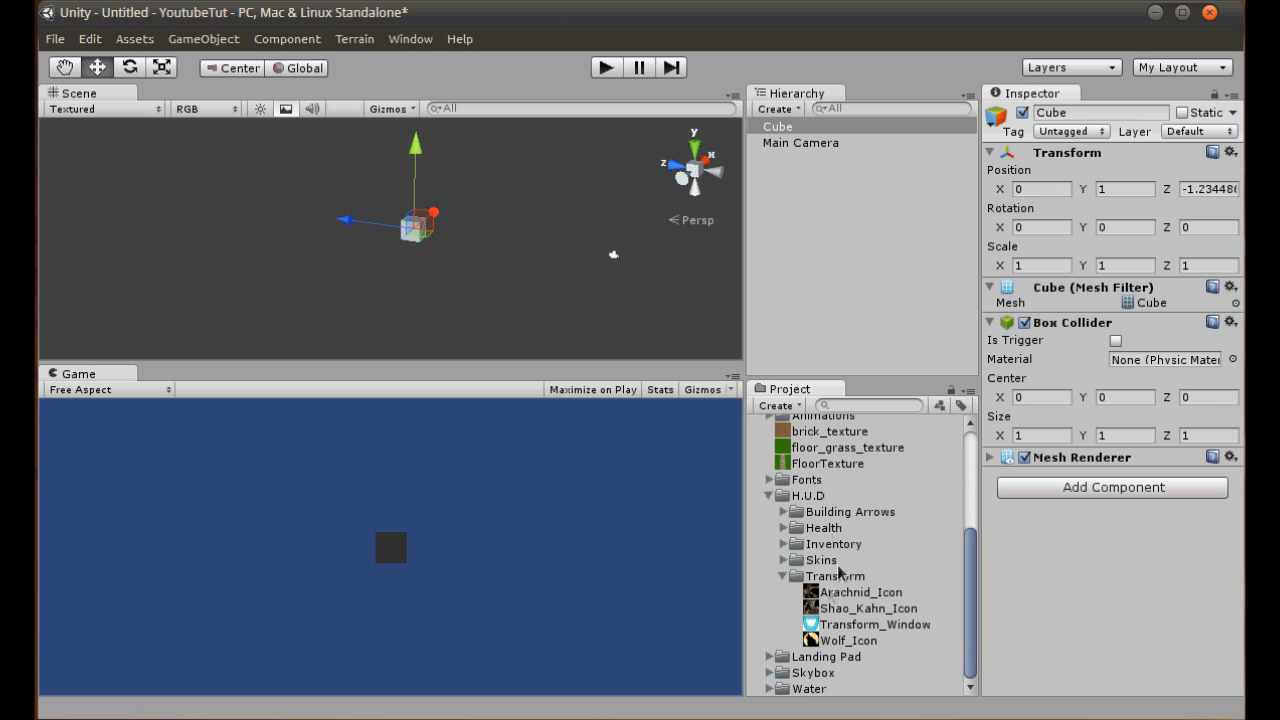
{"action": "left_click", "coordinate": [768, 496]}
{"action": "right_click", "coordinate": [806, 549]}
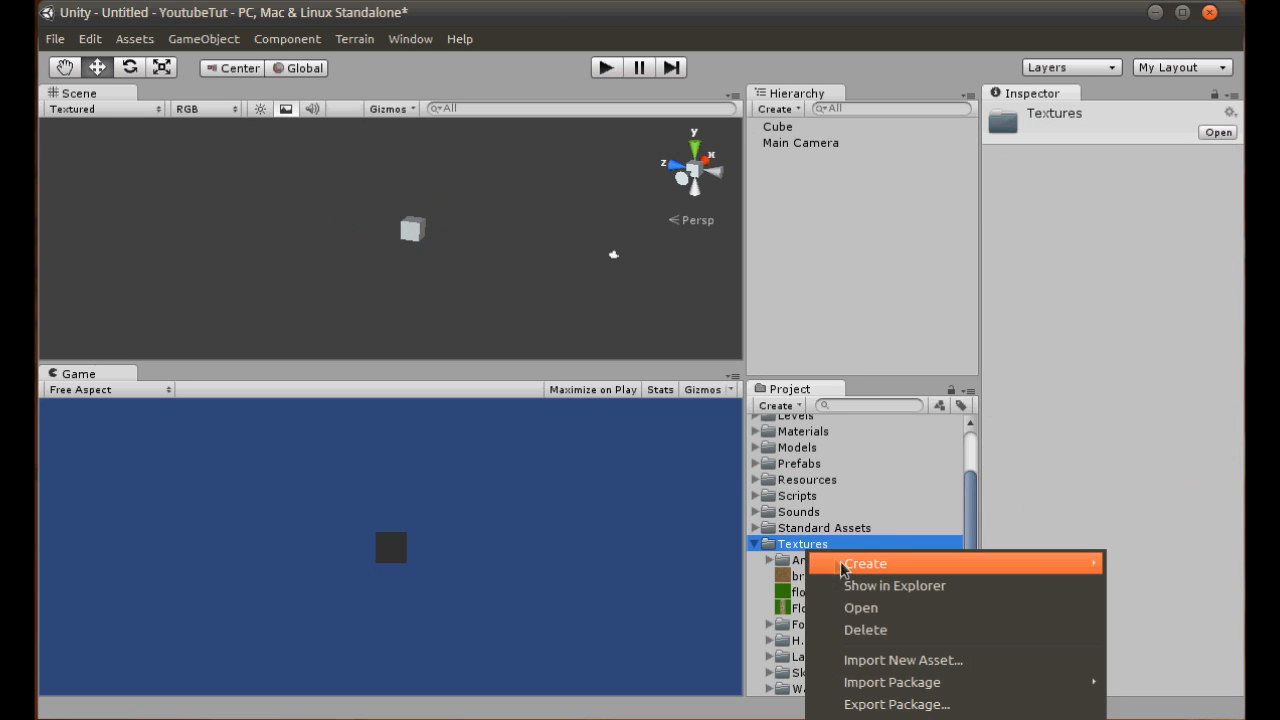
{"action": "mouse_move", "coordinate": [846, 563]}
{"action": "left_click", "coordinate": [1169, 566]}
{"action": "type", "text": "Maze_"}
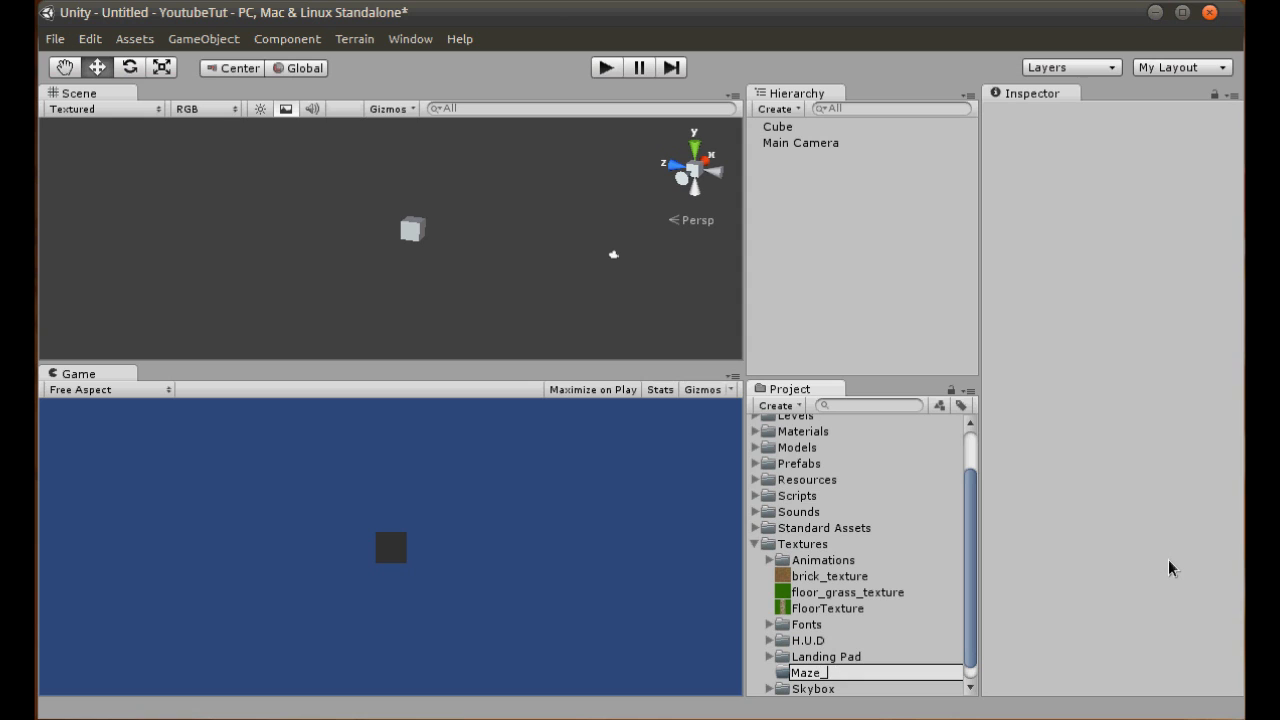
{"action": "type", "text": "Minigame"}
{"action": "key", "text": "Return"}
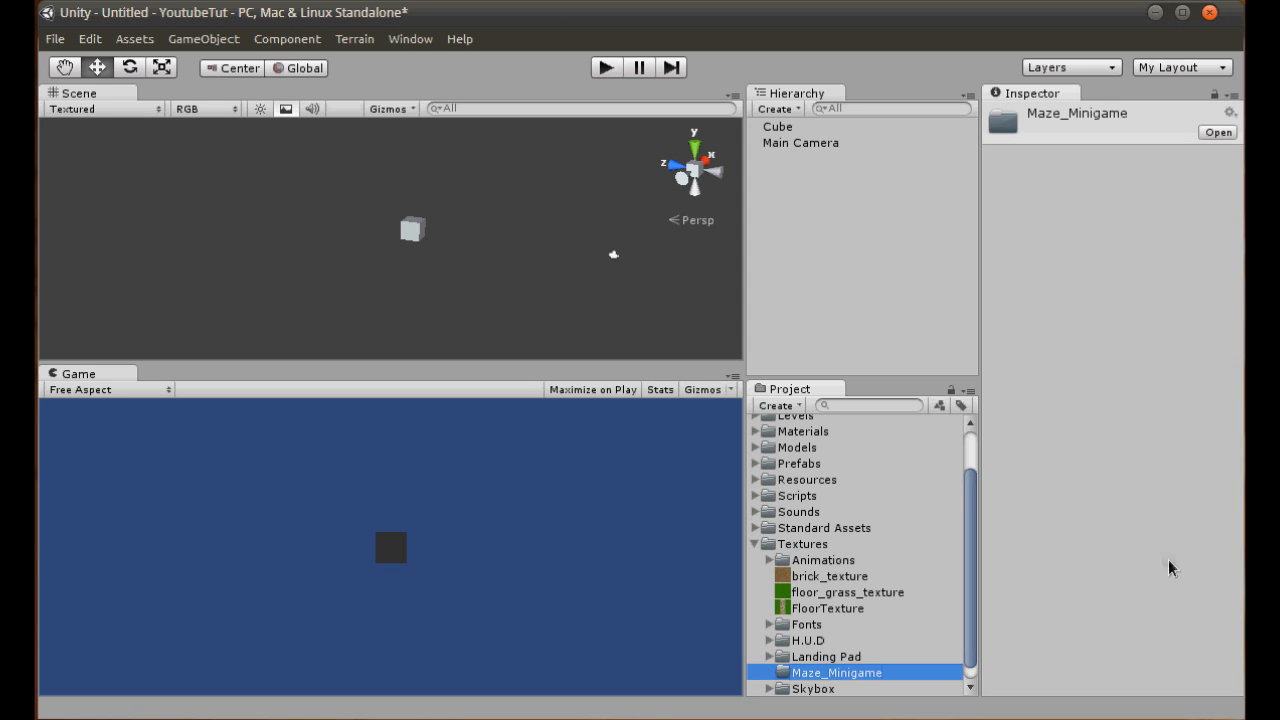
- Create a material named Char inside the Maze_Minigame folder
{"action": "right_click", "coordinate": [862, 676]}
{"action": "mouse_move", "coordinate": [921, 697]}
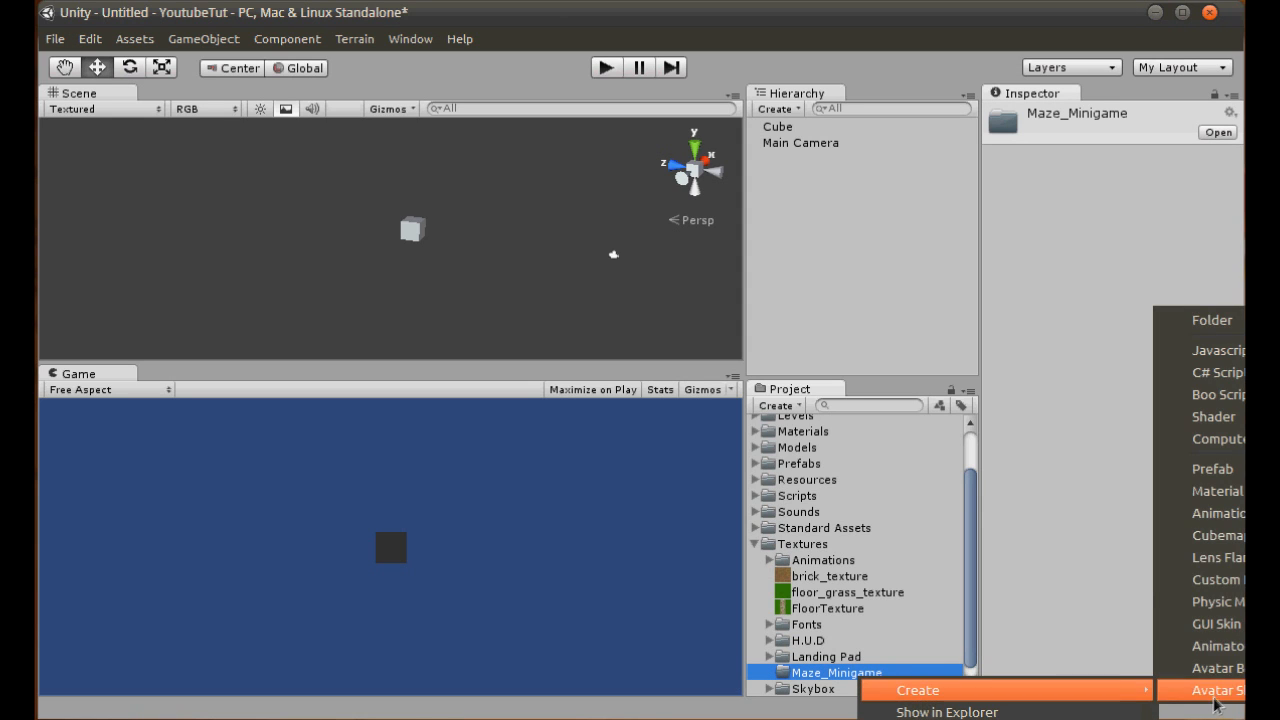
{"action": "left_click", "coordinate": [1212, 491]}
{"action": "type", "text": "Ch"}
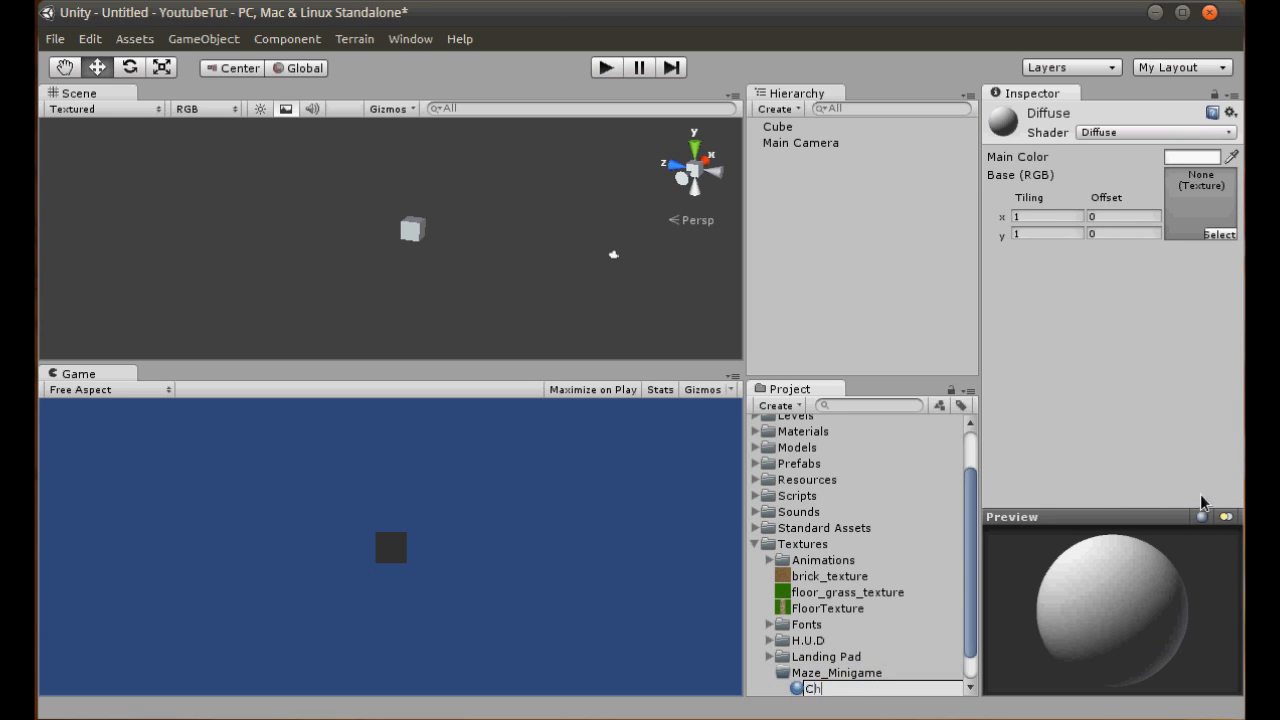
{"action": "type", "text": "ar"}
{"action": "key", "text": "Return"}
- Set the Char material's main color to bright blue, RGB 0, 95, 255
{"action": "left_click", "coordinate": [1211, 156]}
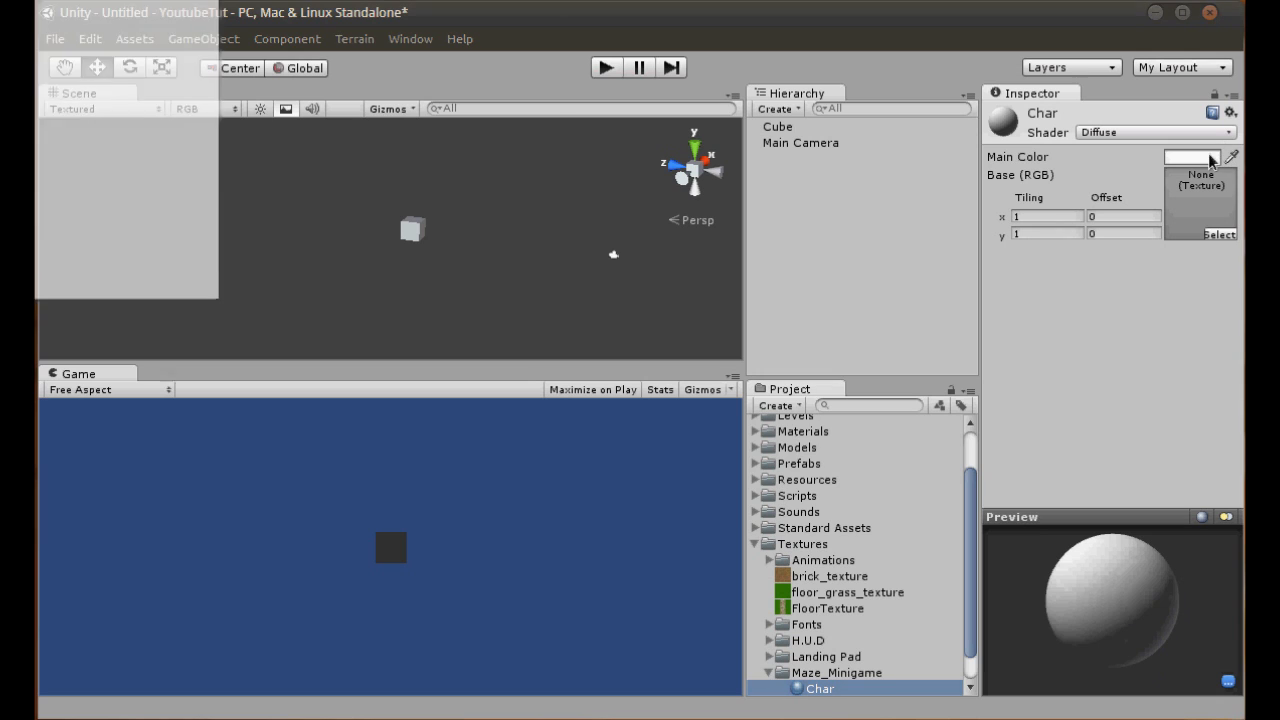
{"action": "left_click_drag", "start_coordinate": [132, 101], "coordinate": [188, 48]}
{"action": "left_click", "coordinate": [199, 93]}
{"action": "mouse_move", "coordinate": [201, 96]}
{"action": "left_mouse_down"}
{"action": "mouse_move", "coordinate": [202, 118]}
{"action": "mouse_move", "coordinate": [206, 101]}
{"action": "left_mouse_up"}
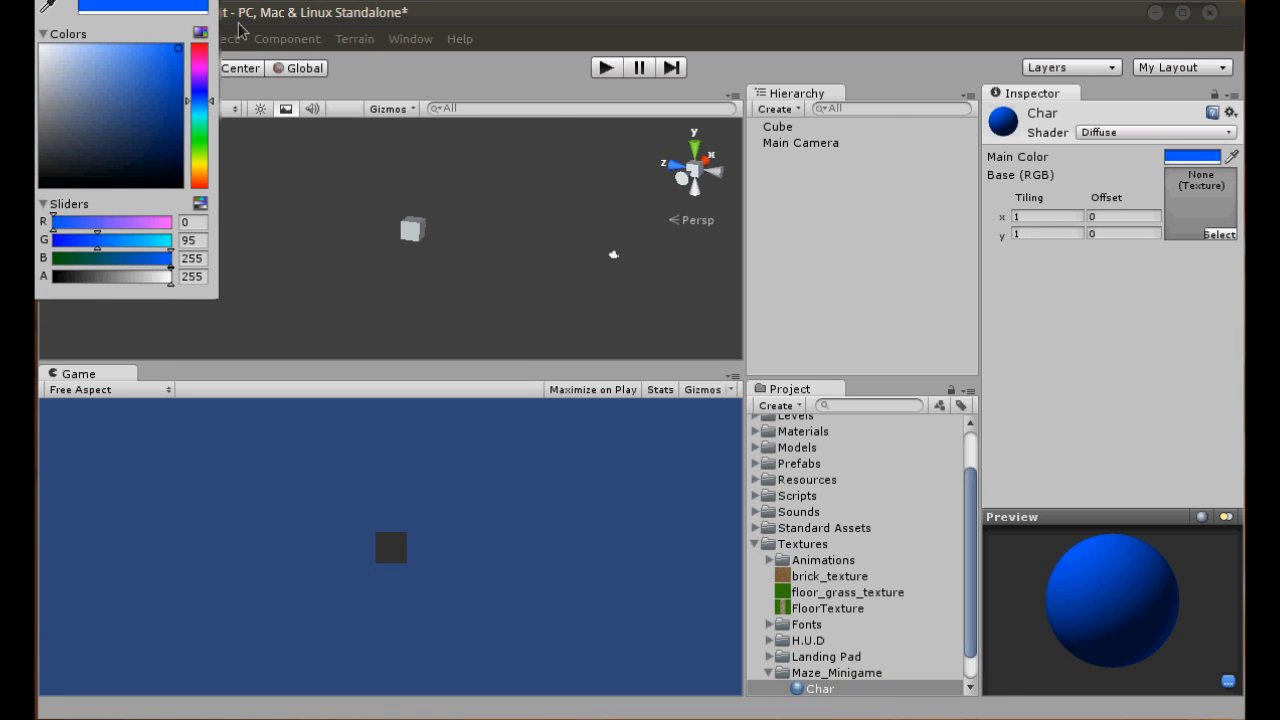
- Assign the Char material to the cube
{"action": "left_click", "coordinate": [413, 230]}
{"action": "left_click_drag", "start_coordinate": [843, 690], "coordinate": [413, 221]}
{"action": "scroll", "coordinate": [479, 246], "scroll_direction": "up", "scroll_amount": 3}
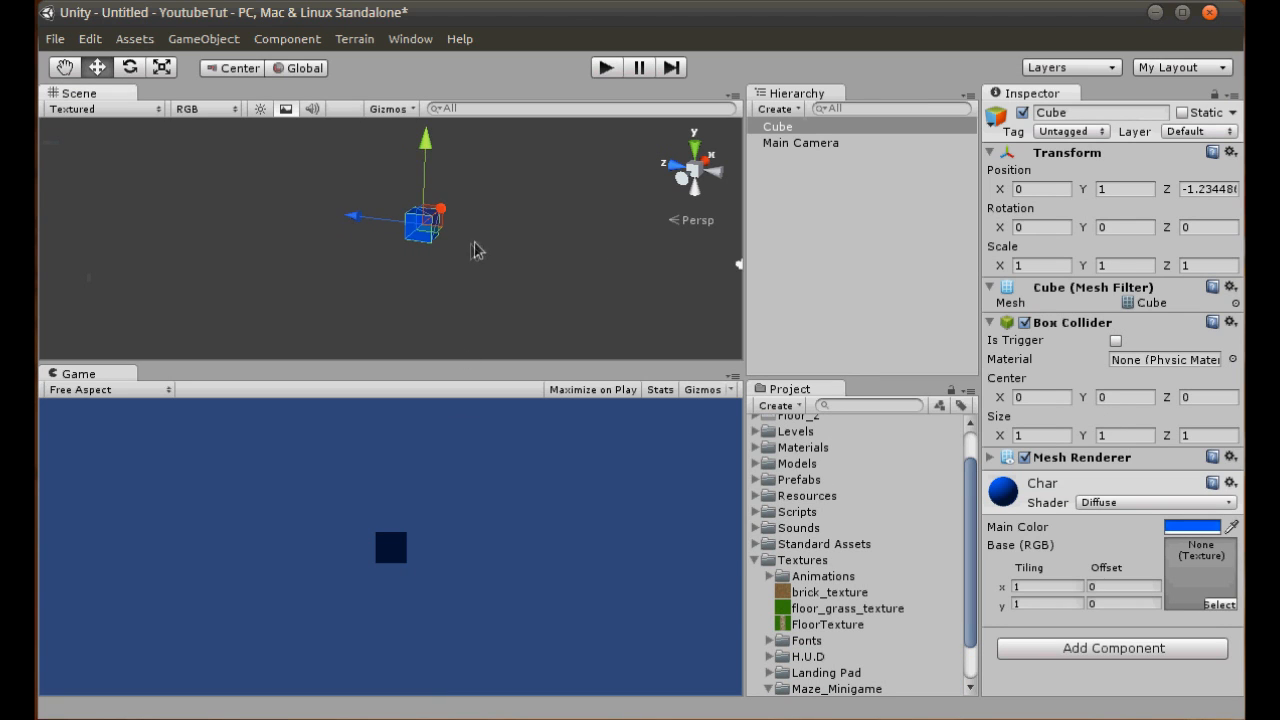
- Add a directional light and raise it above the cube to a Y position of about 14.7
{"action": "scroll", "coordinate": [486, 247], "scroll_direction": "down", "scroll_amount": 3}
{"action": "middle_click_drag", "start_coordinate": [500, 277], "coordinate": [422, 289]}
{"action": "scroll", "coordinate": [424, 288], "scroll_direction": "down", "scroll_amount": 2}
{"action": "left_click", "coordinate": [236, 45]}
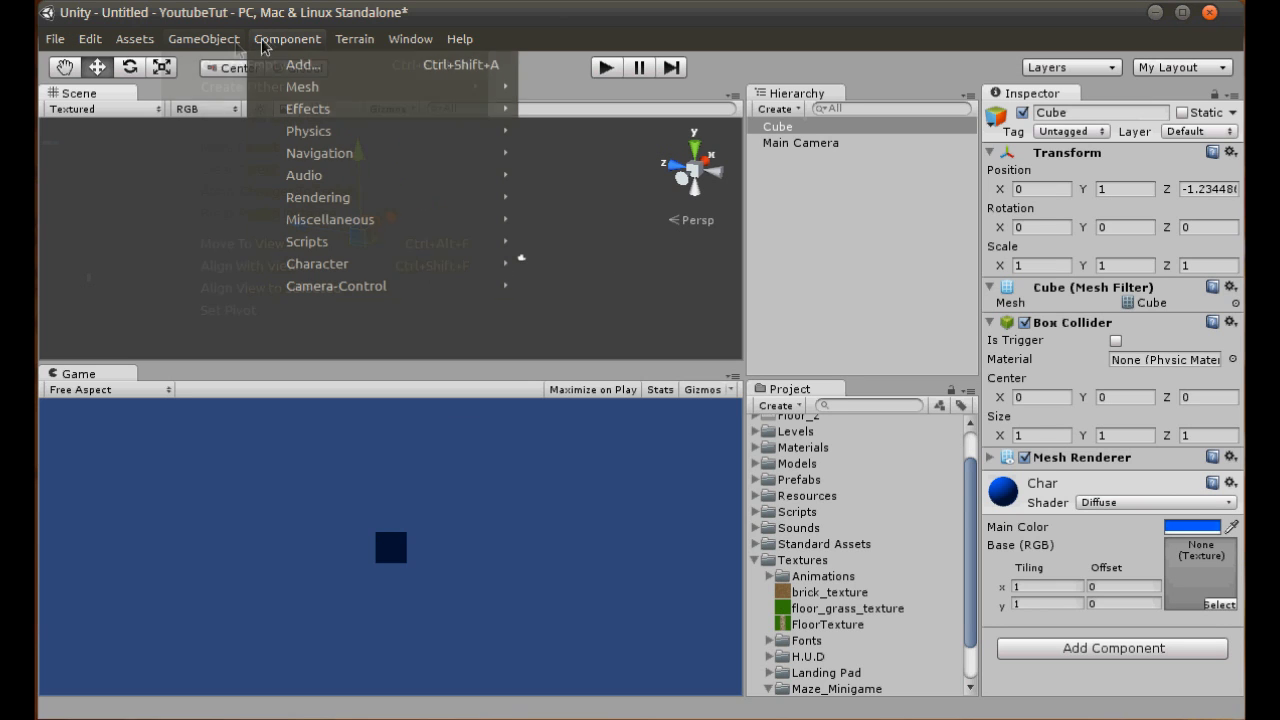
{"action": "mouse_move", "coordinate": [300, 87]}
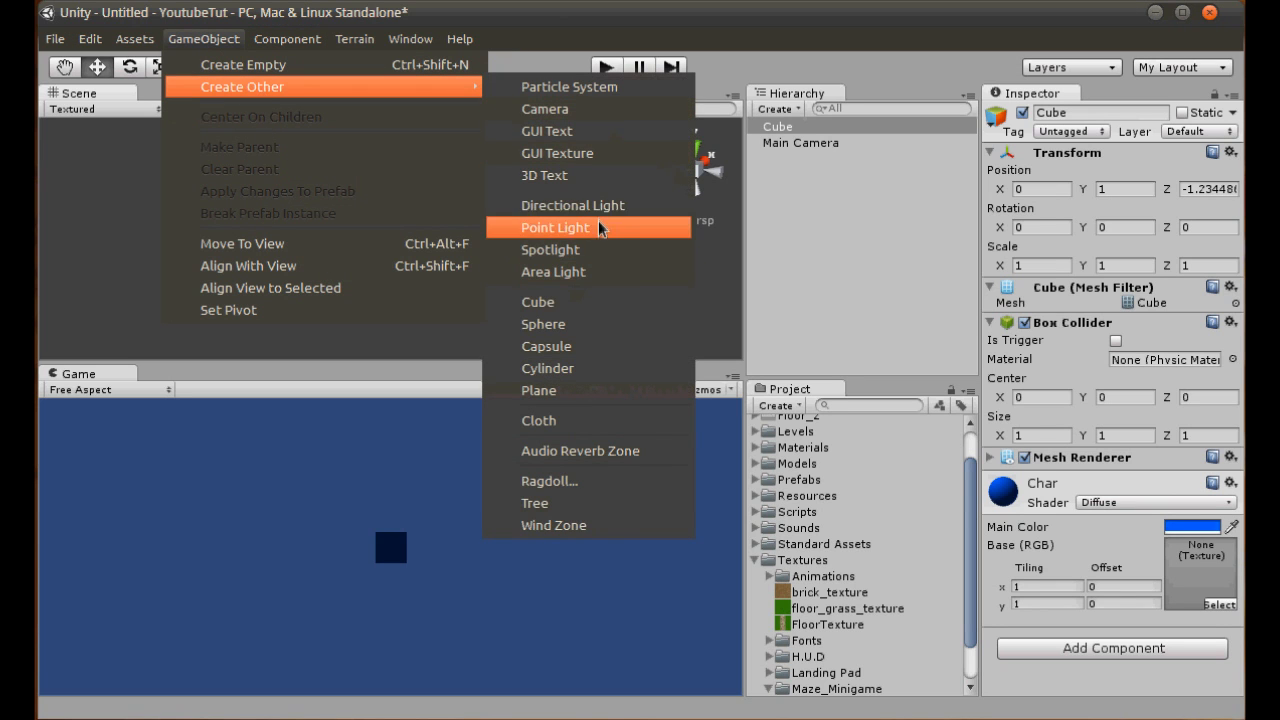
{"action": "left_click", "coordinate": [605, 207]}
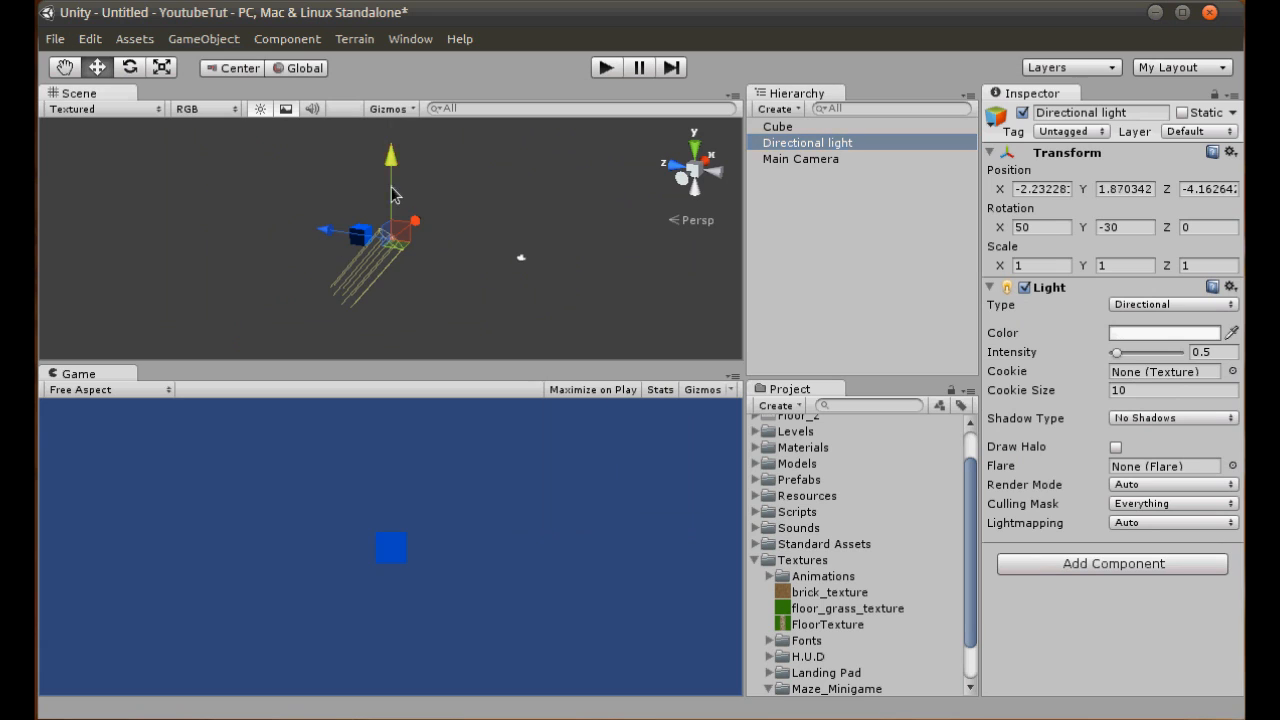
{"action": "left_click_drag", "start_coordinate": [393, 194], "coordinate": [414, 32]}
{"action": "left_click", "coordinate": [385, 283]}
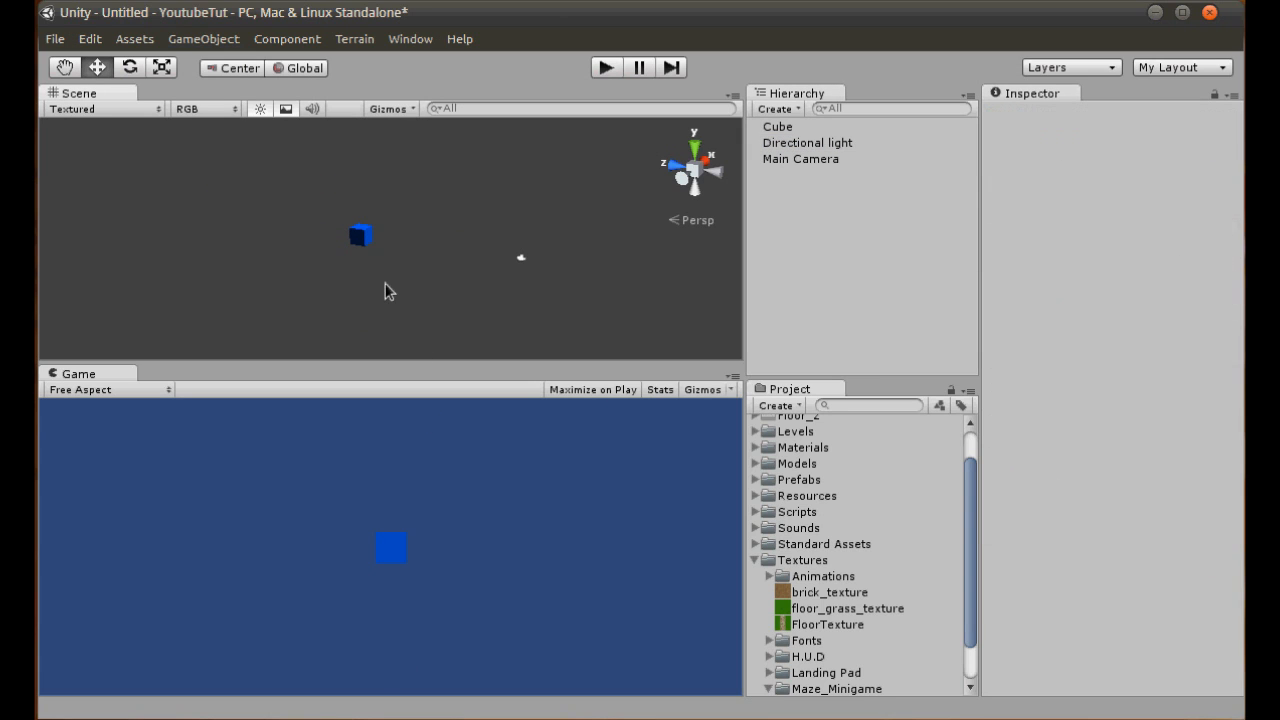
- Switch the Scene view from skybox display to the ground grid and view the cube and camera from the side
{"action": "left_click", "coordinate": [285, 110]}
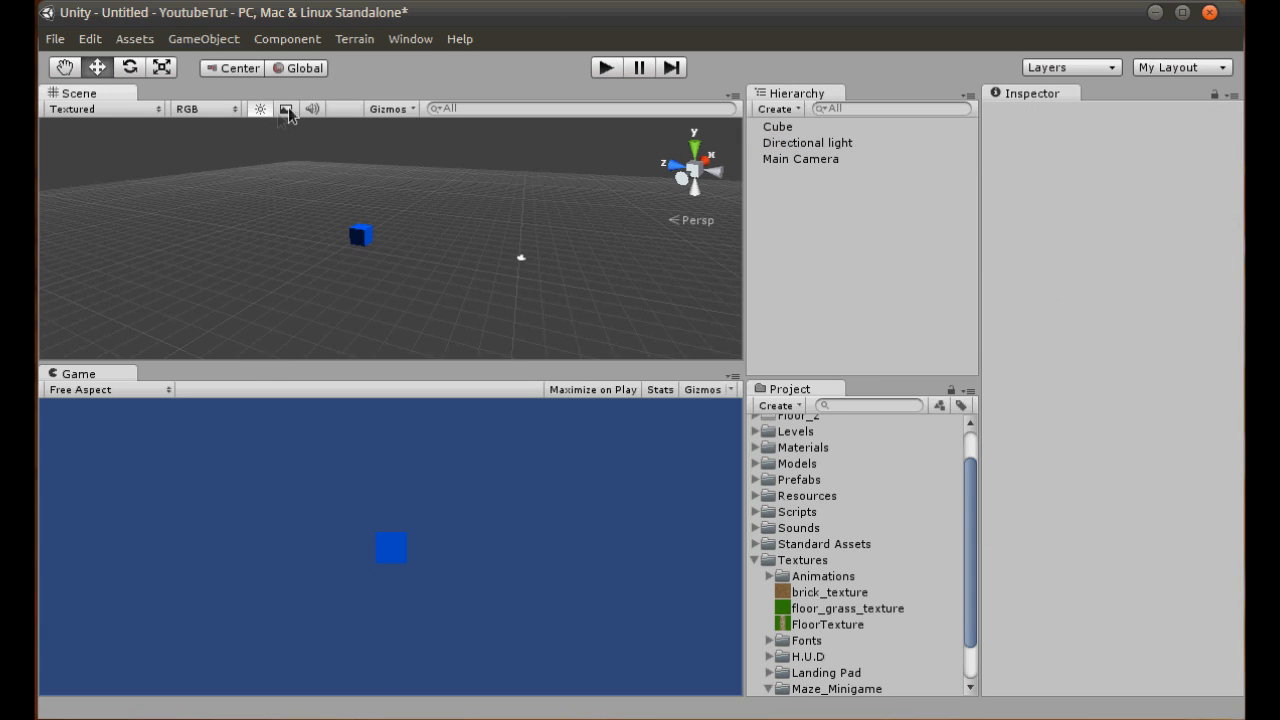
{"action": "left_click_drag", "start_coordinate": [510, 302], "coordinate": [567, 291], "text": "alt"}
{"action": "left_click_drag", "start_coordinate": [470, 208], "coordinate": [555, 277]}
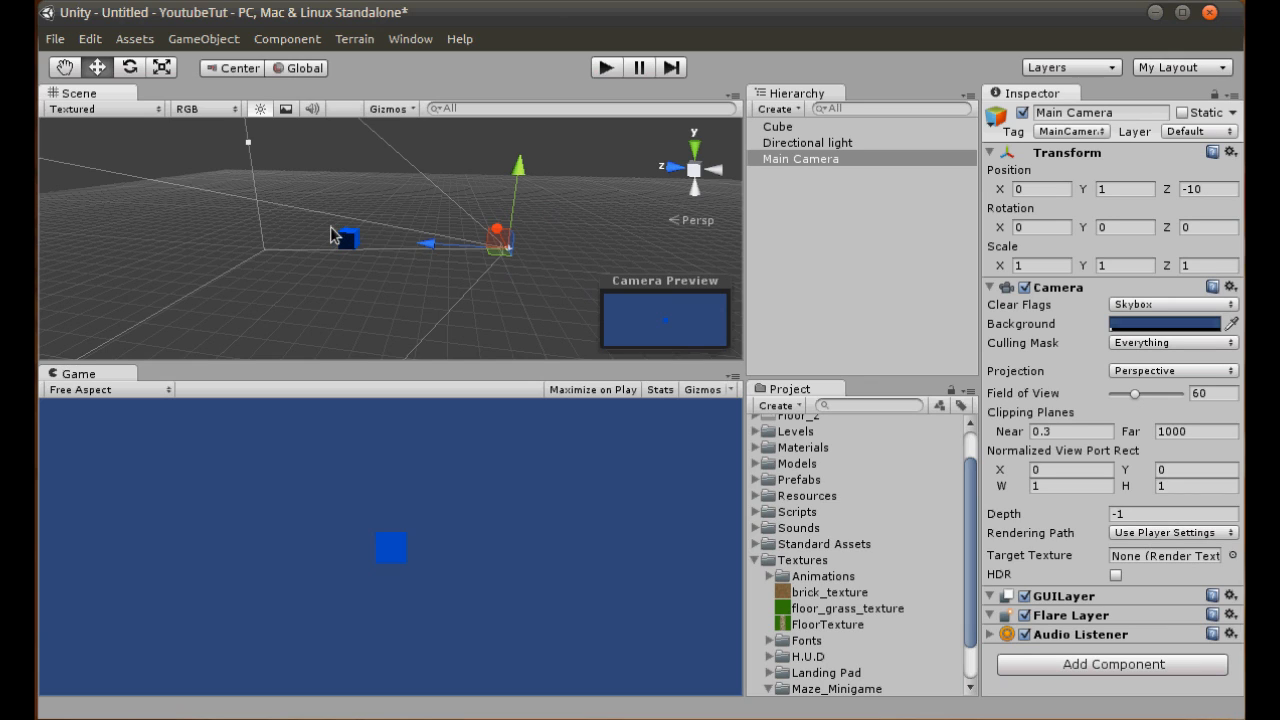
- Set the Main Camera's projection to Orthographic
{"action": "left_click", "coordinate": [826, 164]}
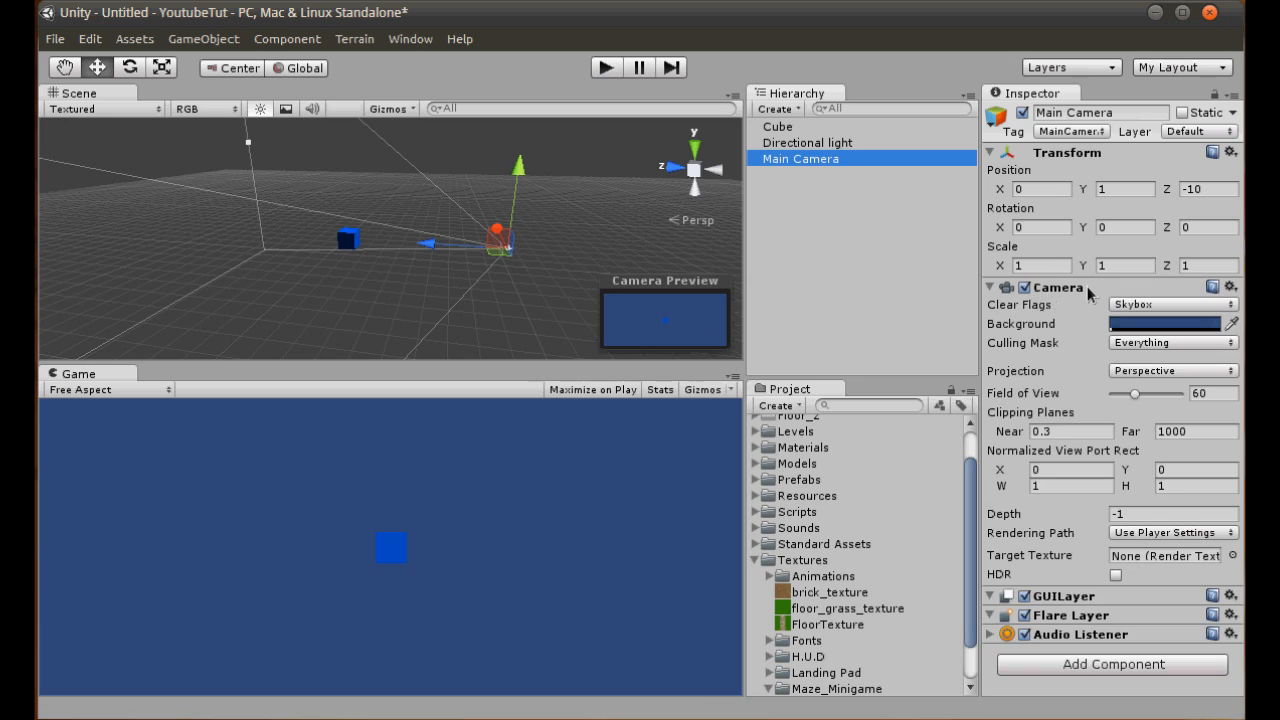
{"action": "double_click", "coordinate": [1073, 290]}
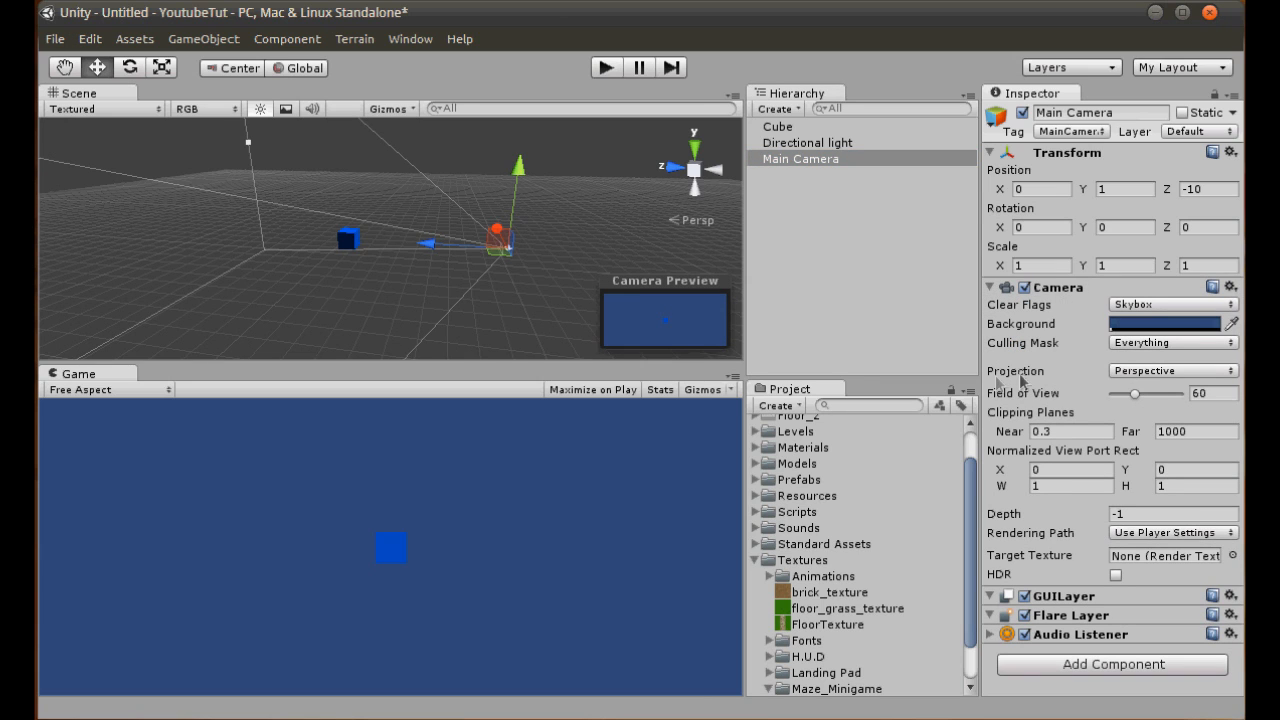
{"action": "left_click", "coordinate": [1147, 373]}
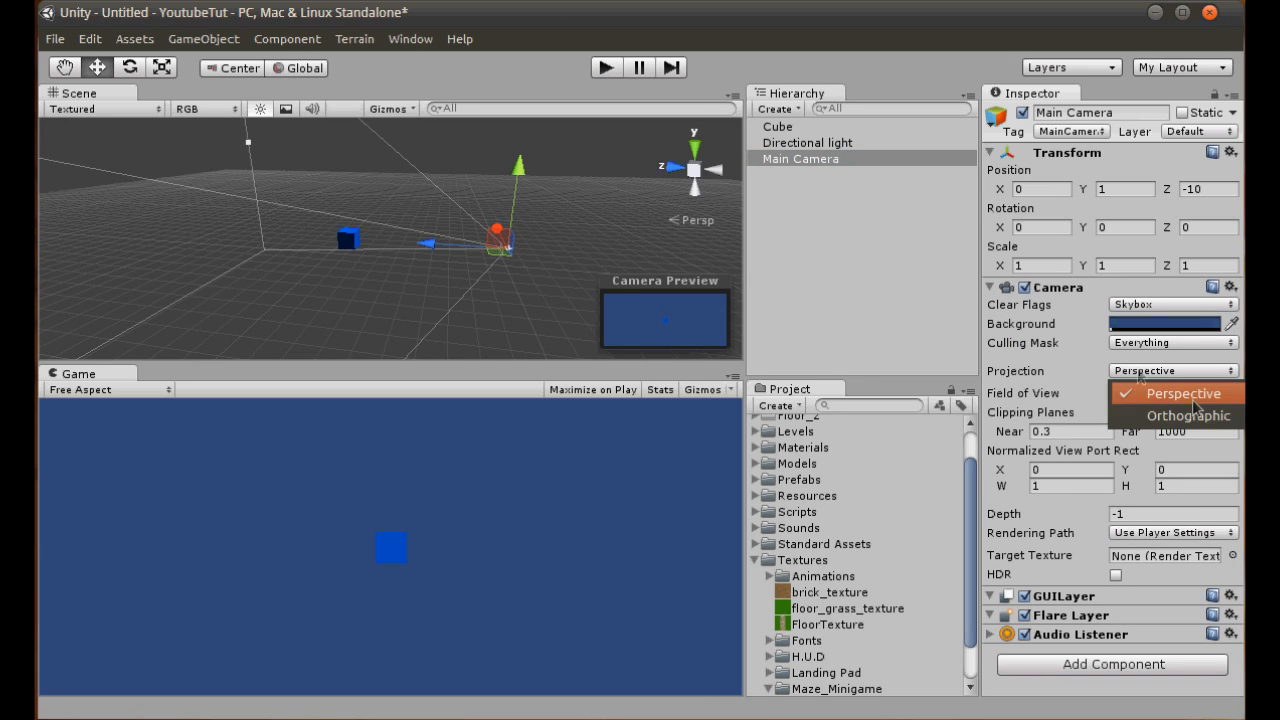
{"action": "left_click", "coordinate": [1166, 421]}
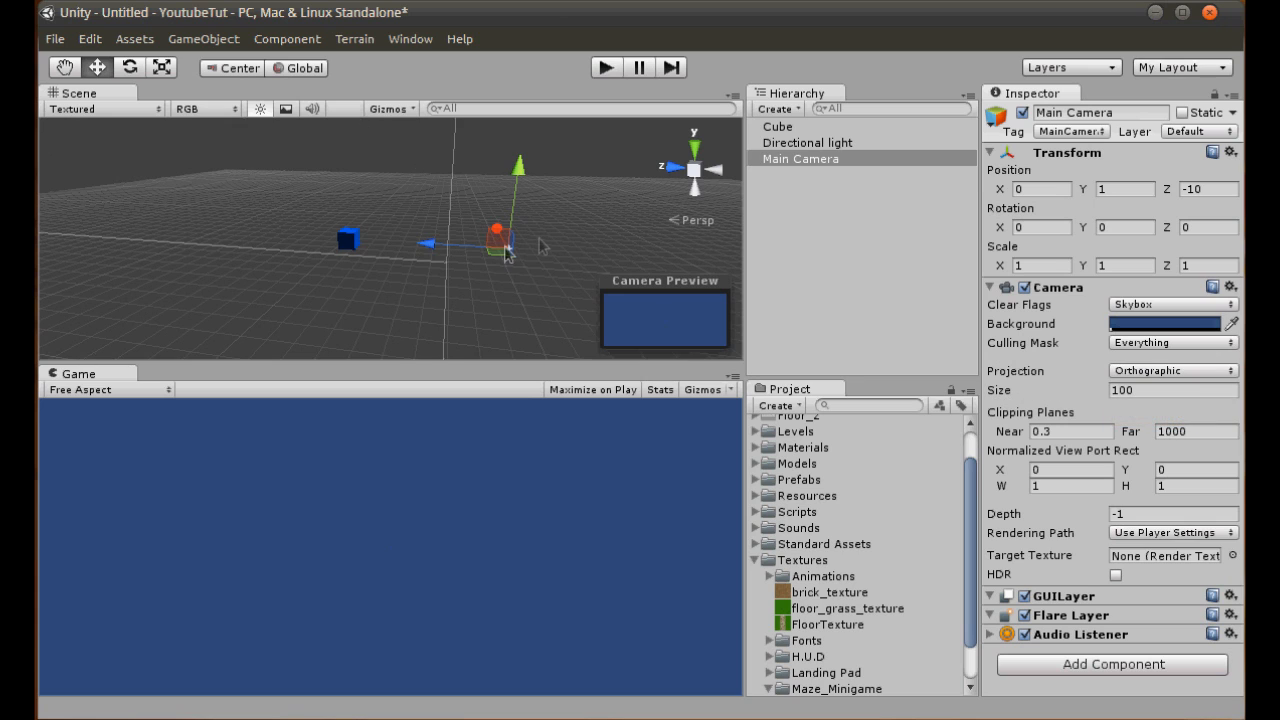
- Move the Main Camera back to Z about -12.03 and the cube away from it to Z about 5.16
{"action": "mouse_move", "coordinate": [450, 250]}
{"action": "left_mouse_down"}
{"action": "mouse_move", "coordinate": [505, 251]}
{"action": "mouse_move", "coordinate": [469, 248]}
{"action": "left_mouse_up"}
{"action": "left_click", "coordinate": [778, 126]}
{"action": "left_click_drag", "start_coordinate": [310, 248], "coordinate": [196, 206]}
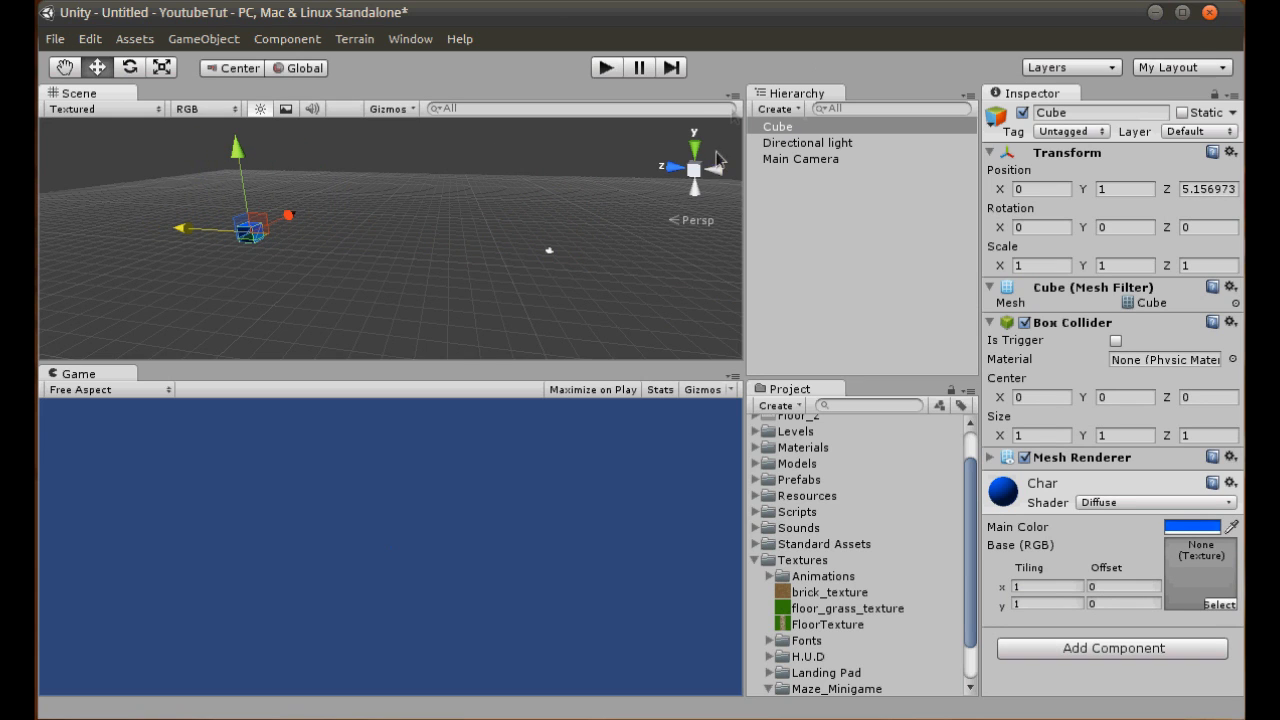
- Move the cube toward the camera to Z about -9.01 in an orthographic top view
{"action": "left_click", "coordinate": [718, 170]}
{"action": "left_click", "coordinate": [805, 142]}
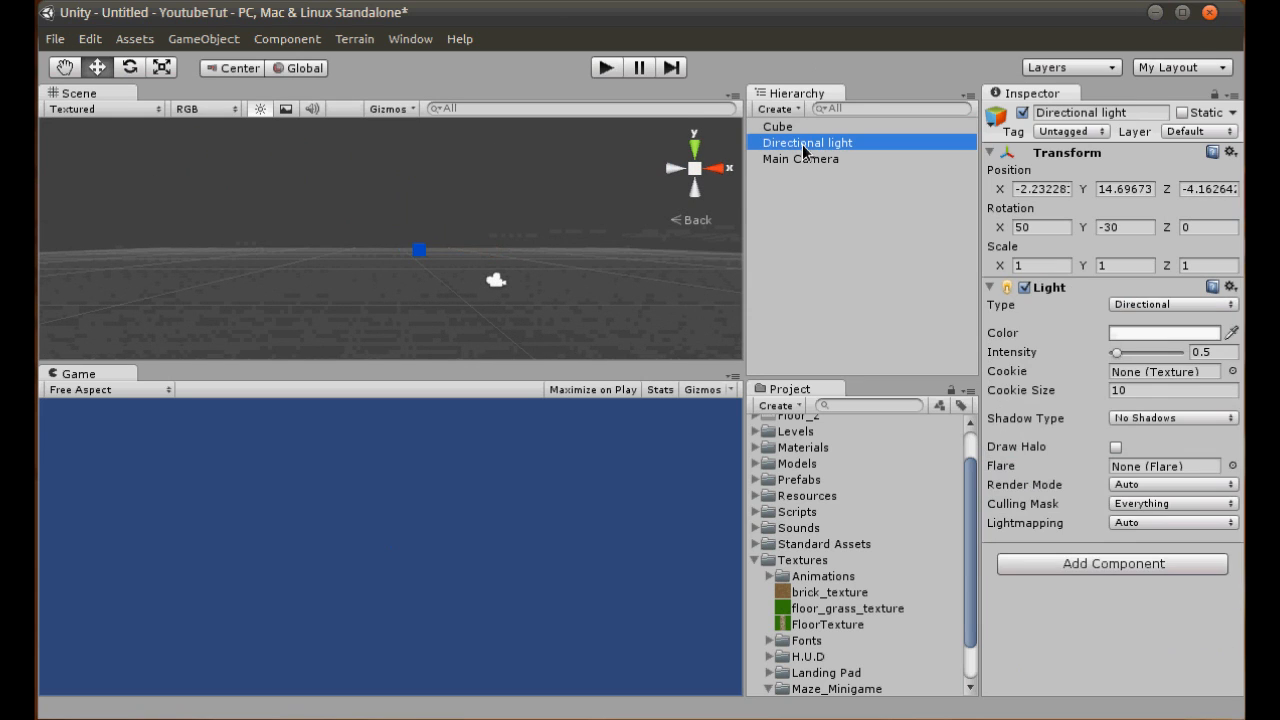
{"action": "left_click", "coordinate": [804, 159]}
{"action": "left_click", "coordinate": [703, 155]}
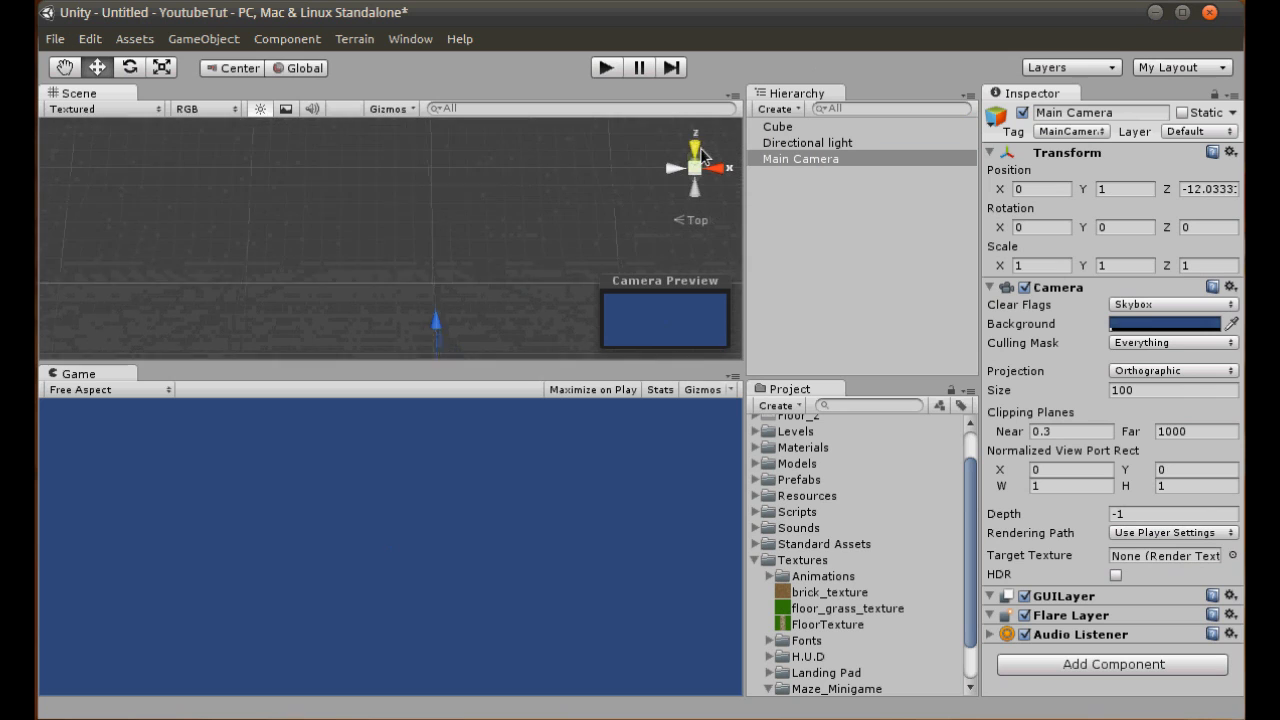
{"action": "left_click_drag", "start_coordinate": [368, 138], "coordinate": [450, 214]}
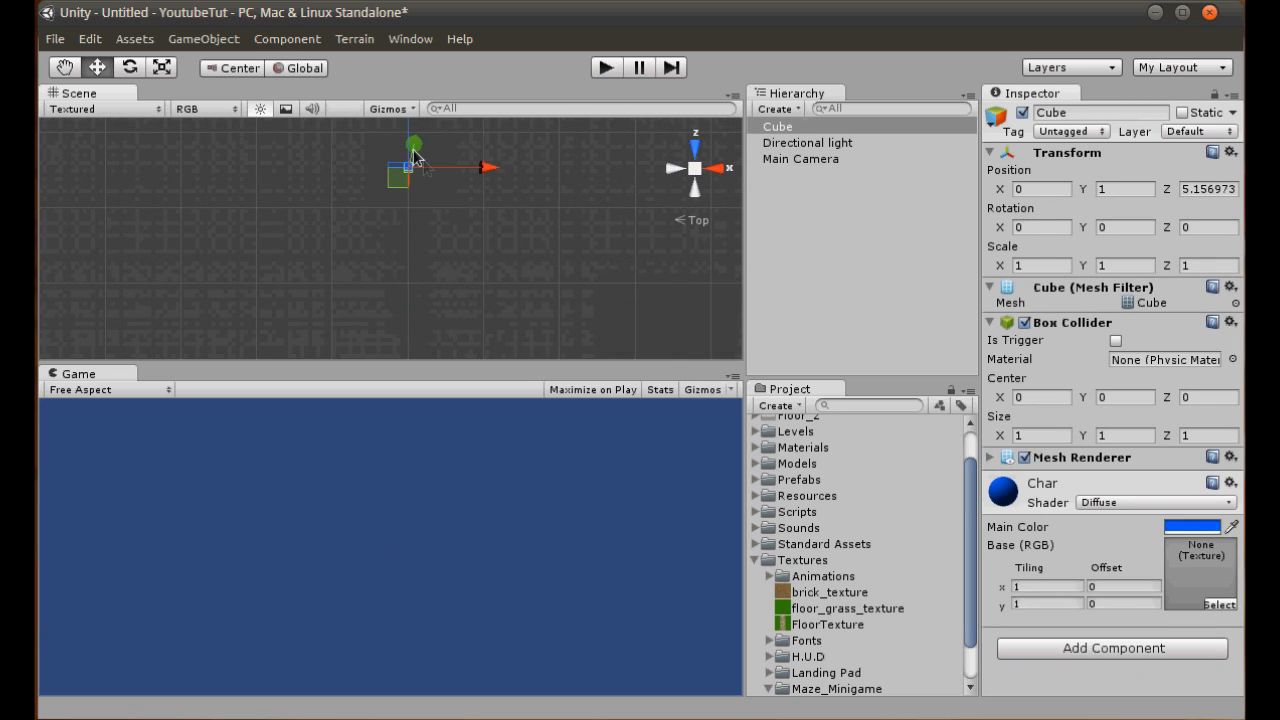
{"action": "left_click", "coordinate": [688, 170]}
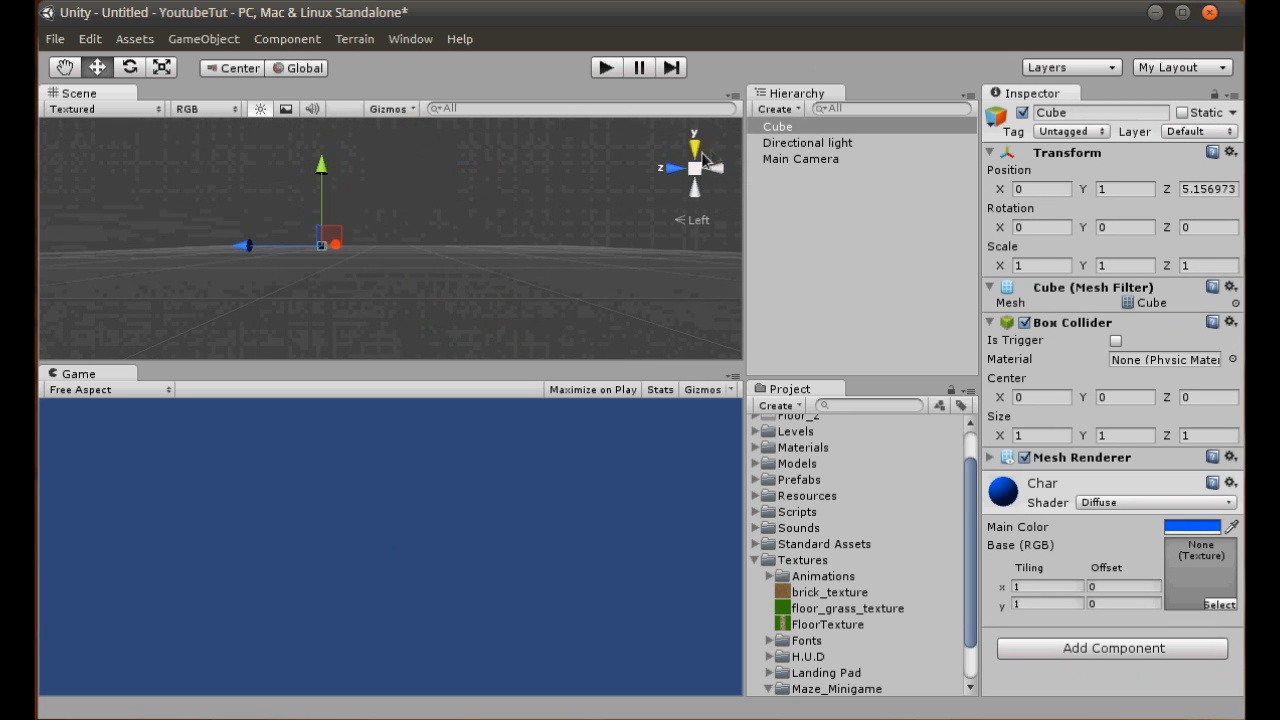
{"action": "left_click", "coordinate": [697, 152]}
{"action": "left_click", "coordinate": [696, 168]}
{"action": "left_click_drag", "start_coordinate": [413, 135], "coordinate": [416, 272]}
- Set the cube's scale to 10 on X, Y and Z
{"action": "left_click", "coordinate": [820, 150]}
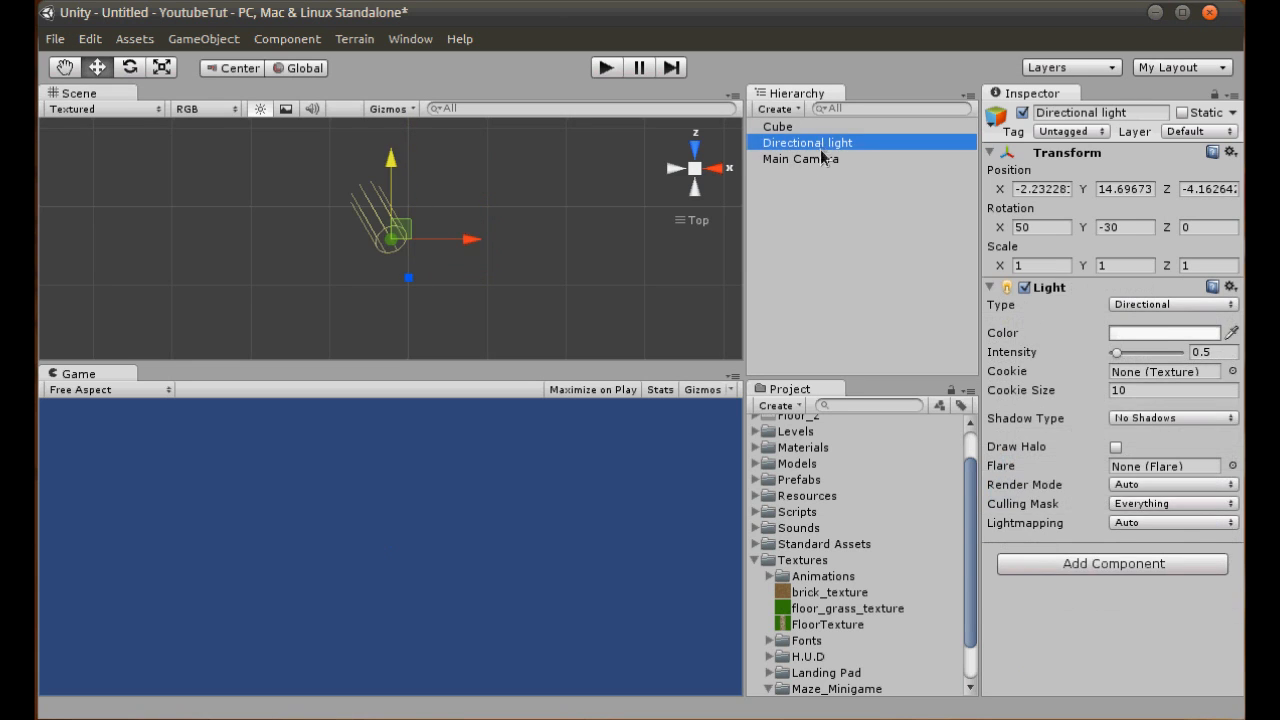
{"action": "left_click", "coordinate": [815, 158]}
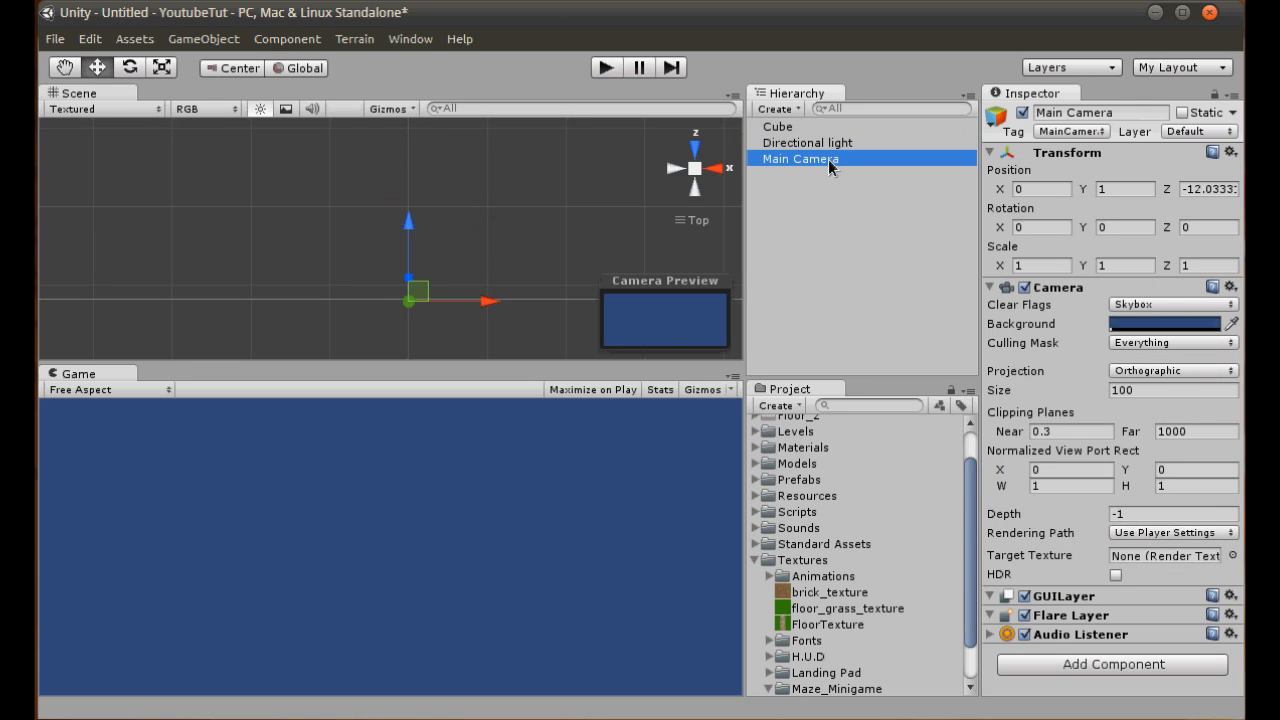
{"action": "left_click", "coordinate": [695, 172]}
{"action": "left_click_drag", "start_coordinate": [443, 251], "coordinate": [820, 5], "text": "alt"}
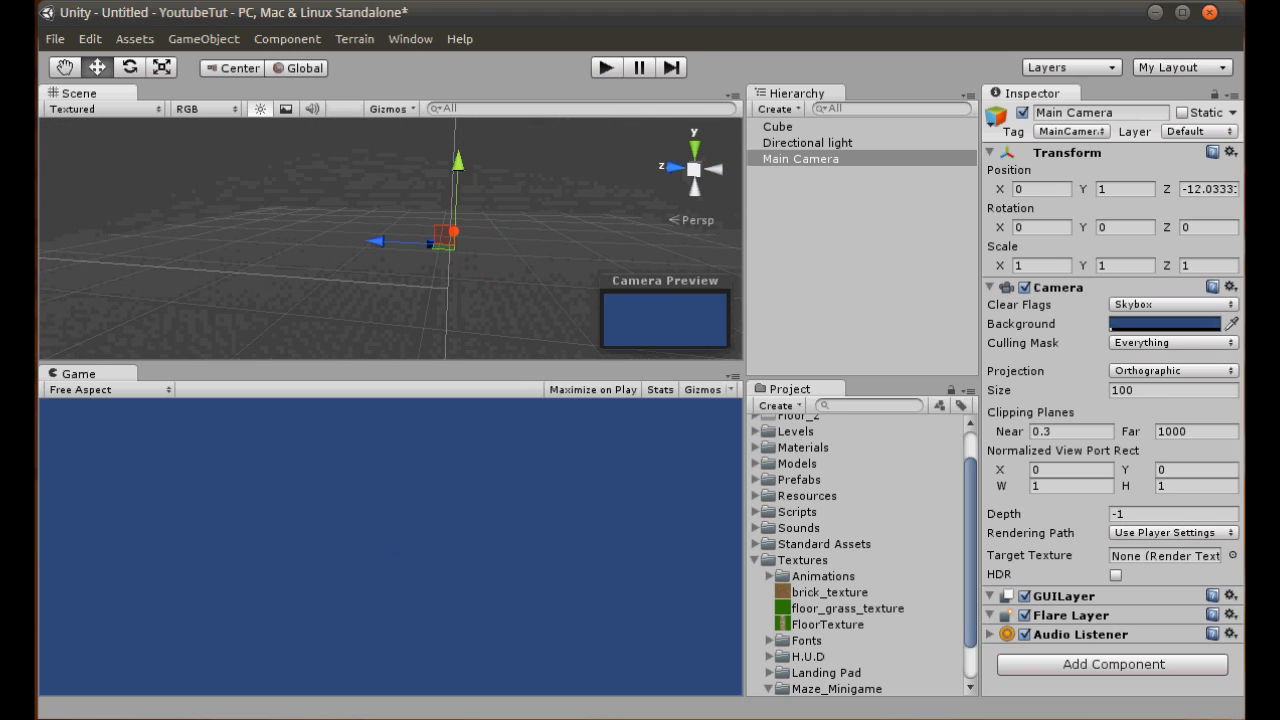
{"action": "left_click", "coordinate": [778, 127]}
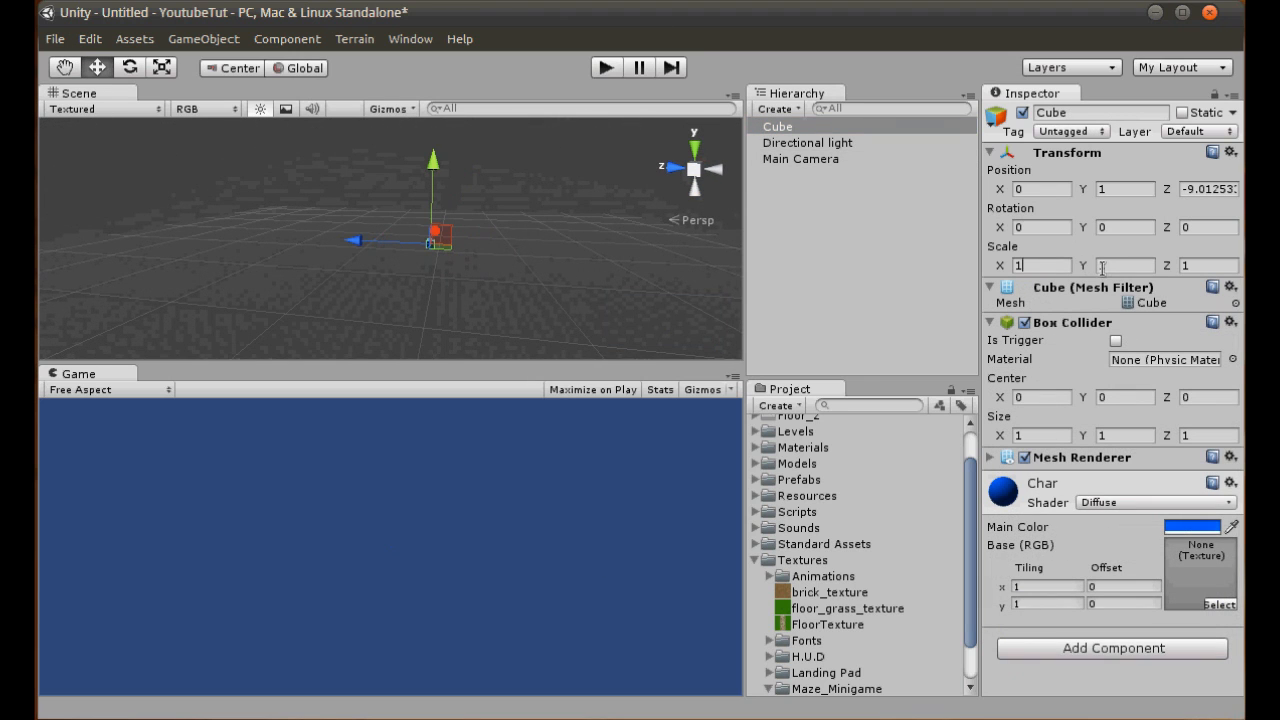
{"action": "type", "text": "0"}
{"action": "key", "text": "Tab"}
{"action": "type", "text": "0"}
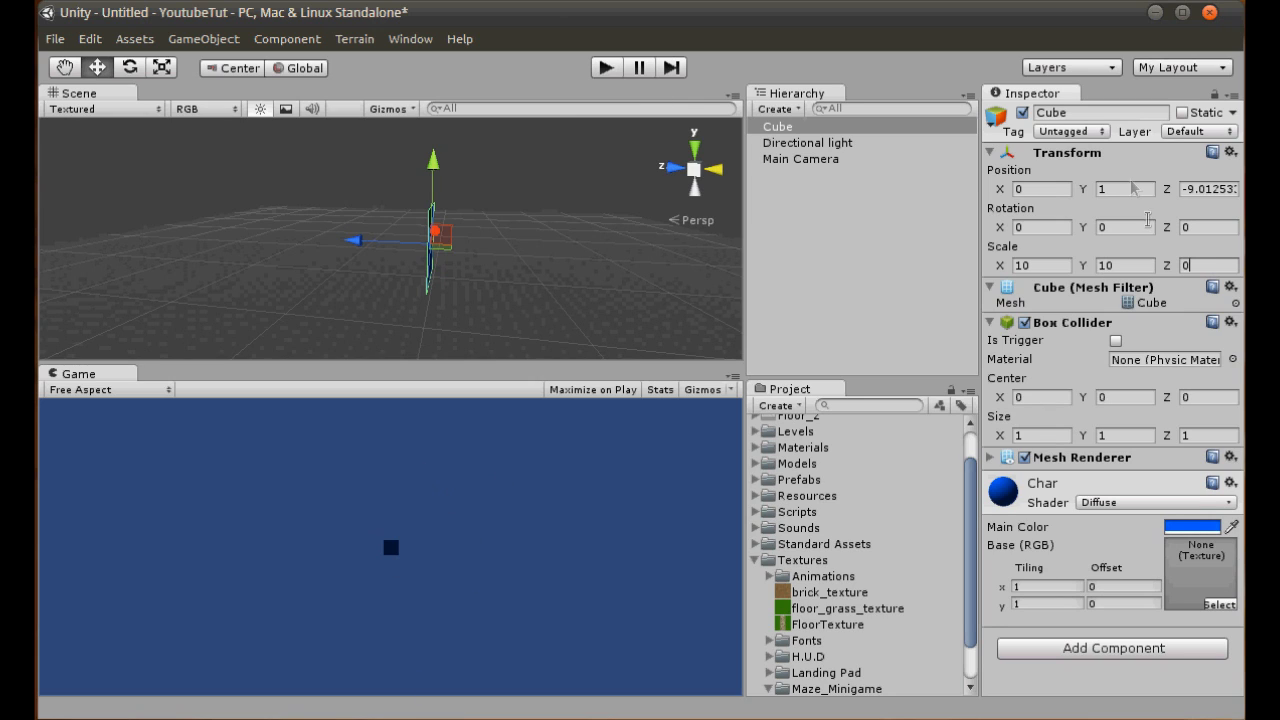
{"action": "type", "text": "0"}
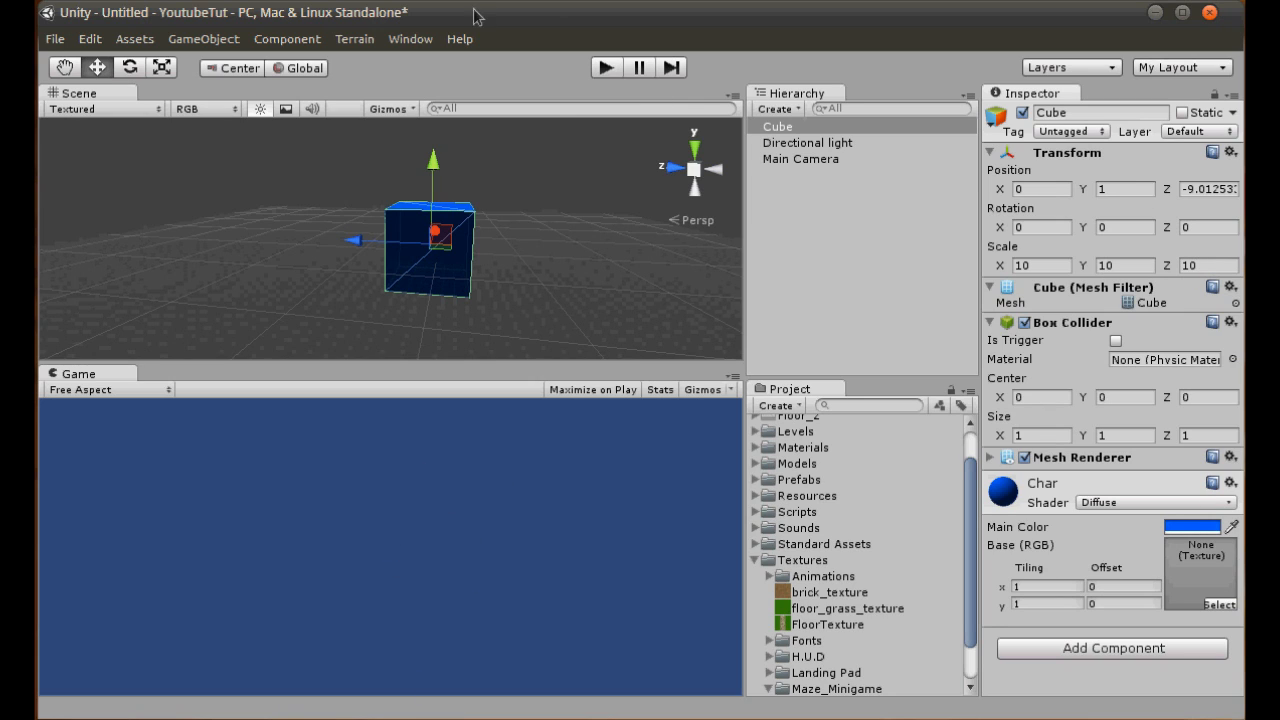
- Move the cube away from the camera along the Z axis to about 8.62
{"action": "left_click_drag", "start_coordinate": [366, 243], "coordinate": [230, 222]}
{"action": "left_click", "coordinate": [780, 159]}
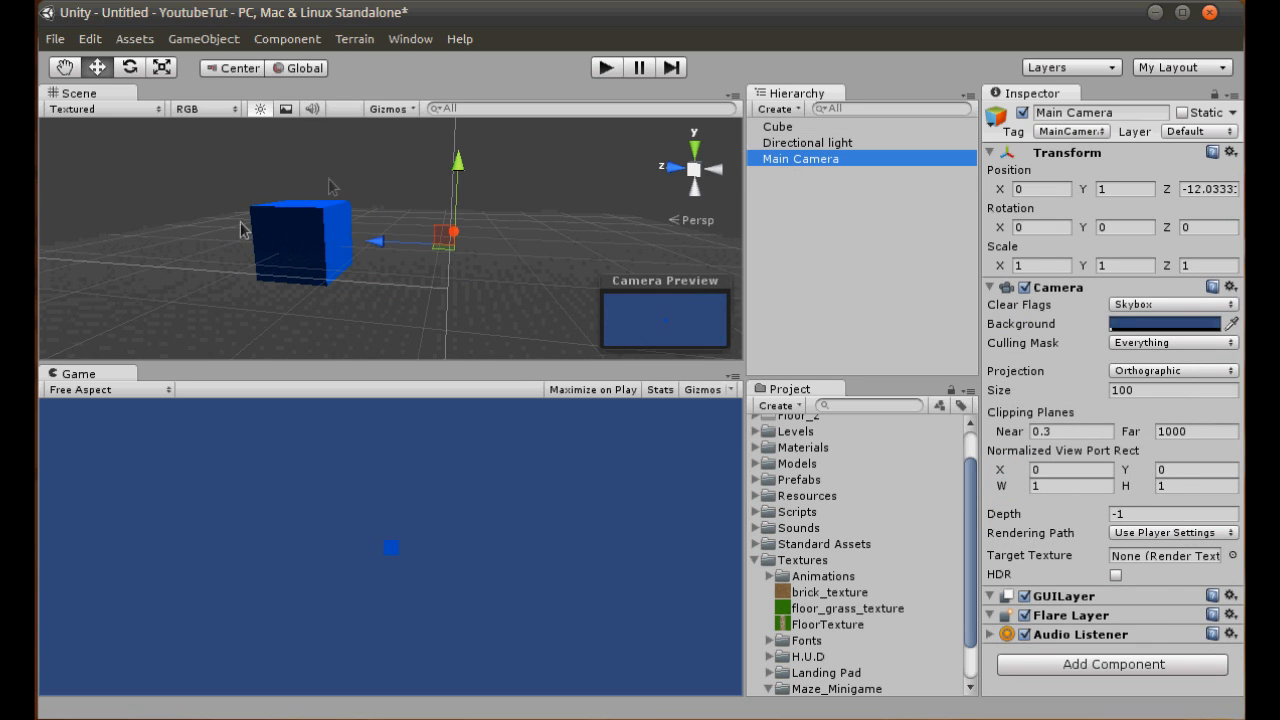
{"action": "left_click_drag", "start_coordinate": [377, 242], "coordinate": [472, 246]}
{"action": "key", "text": "ctrl+z"}
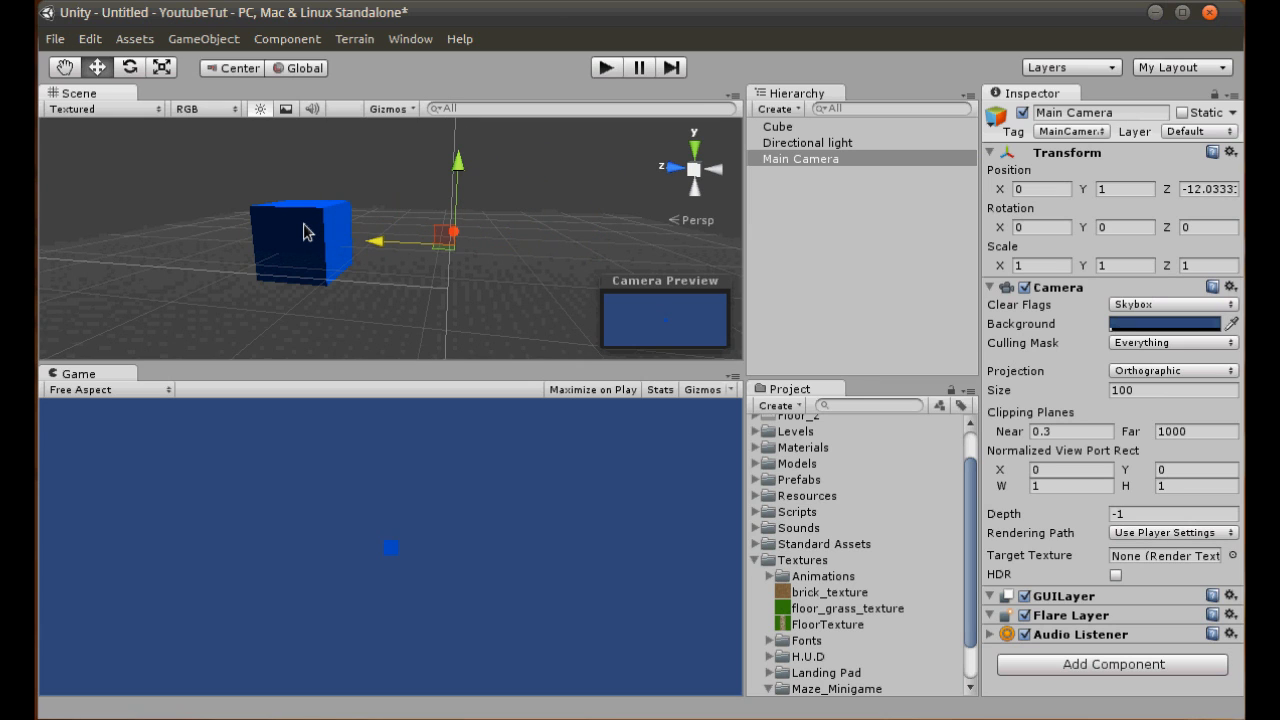
{"action": "left_click", "coordinate": [553, 237]}
{"action": "scroll", "coordinate": [337, 258], "scroll_direction": "up", "scroll_amount": 5}
{"action": "scroll", "coordinate": [367, 249], "scroll_direction": "down", "scroll_amount": 6}
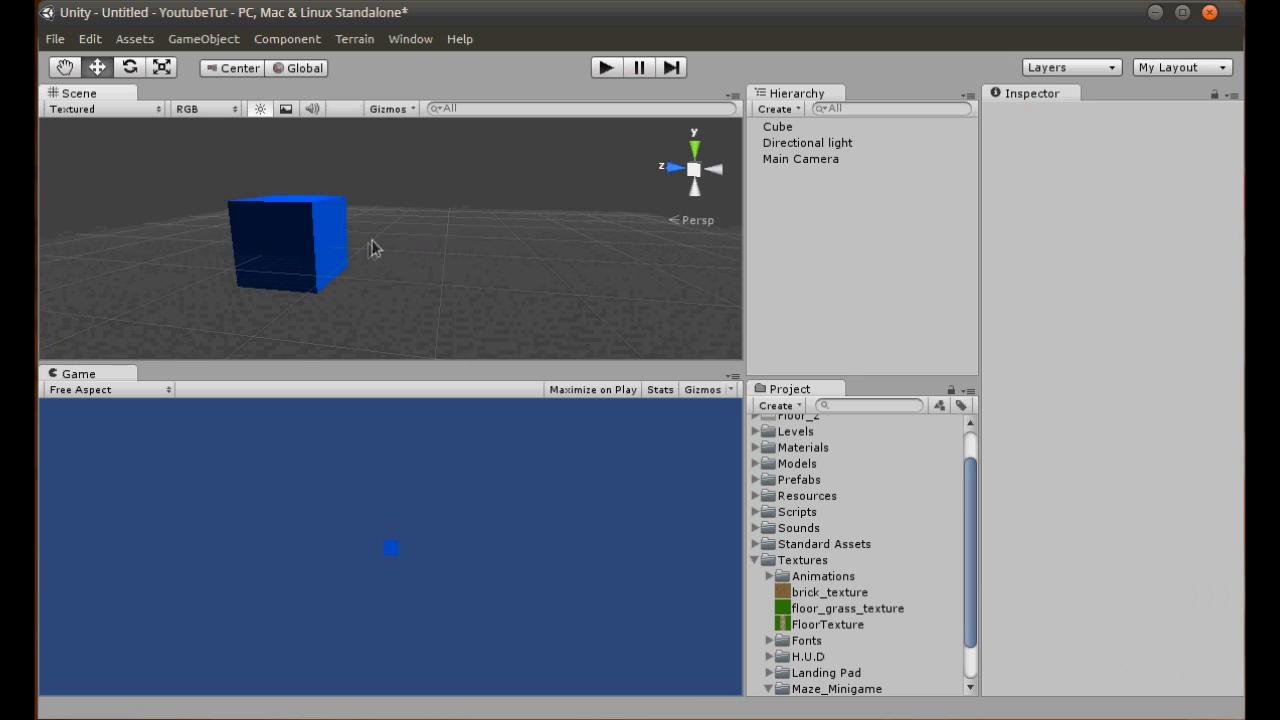
- In the back view, move the cube to the camera view's lower-left corner, about X -213.87 and Y -78.61
{"action": "left_click", "coordinate": [312, 232]}
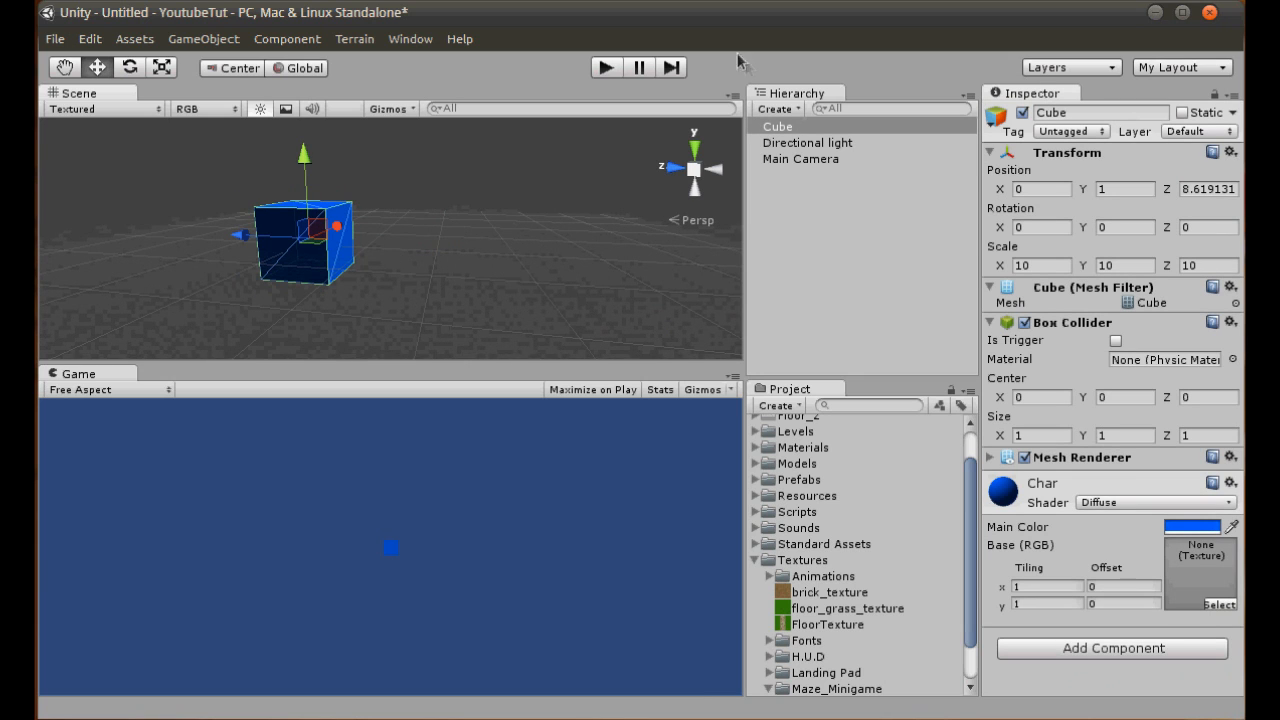
{"action": "left_click", "coordinate": [709, 175]}
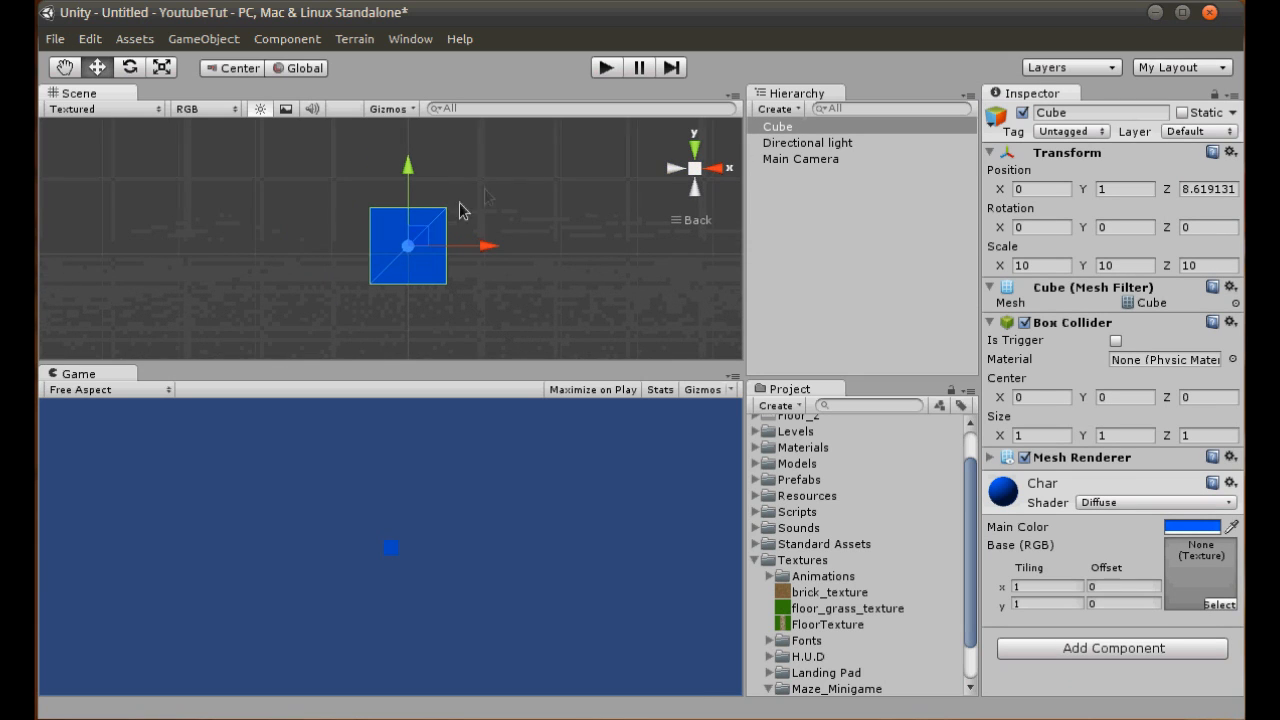
{"action": "left_click_drag", "start_coordinate": [423, 240], "coordinate": [50, 350]}
{"action": "key", "text": "f"}
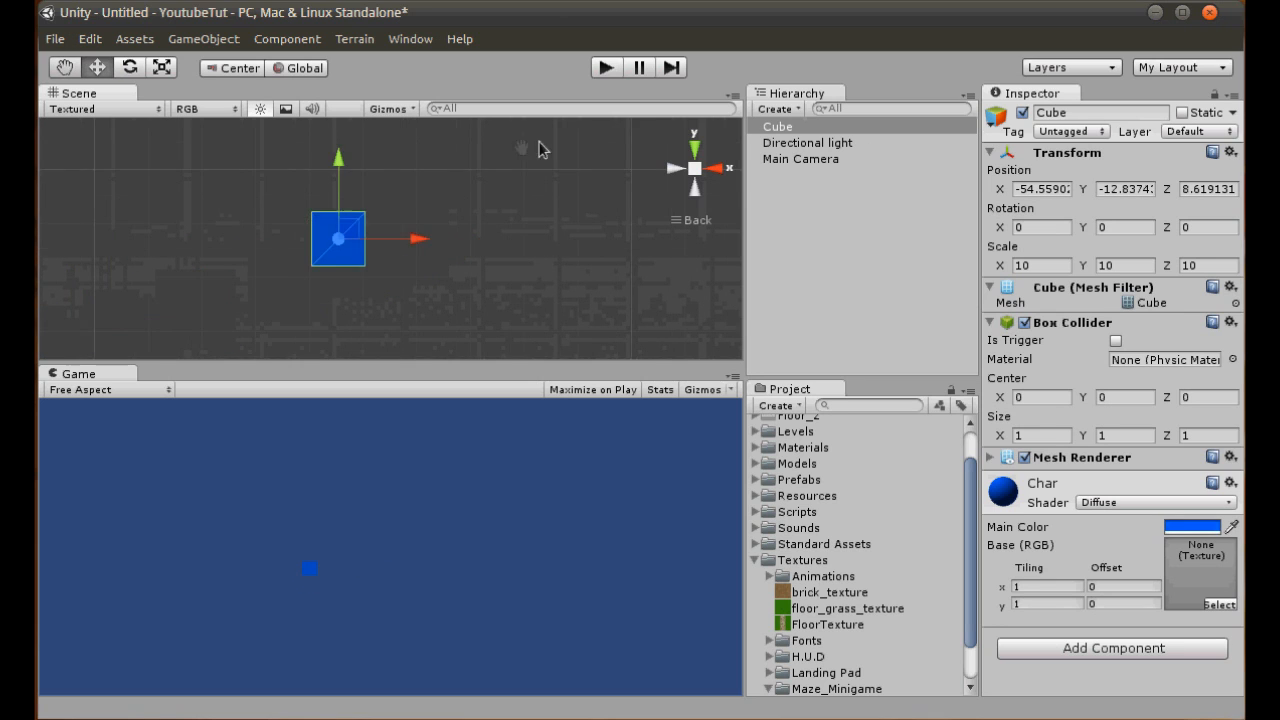
{"action": "left_click_drag", "start_coordinate": [389, 226], "coordinate": [173, 316]}
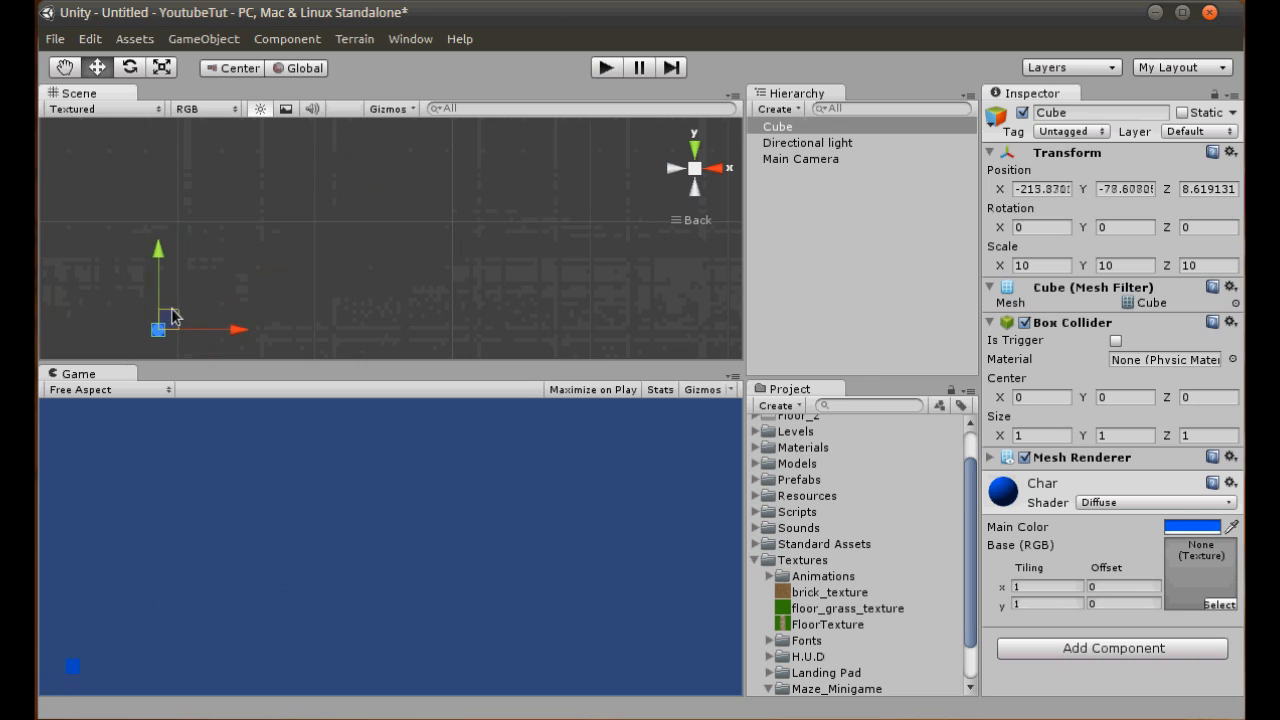
{"action": "left_click", "coordinate": [364, 252]}
{"action": "middle_click_drag", "start_coordinate": [395, 242], "coordinate": [448, 219]}
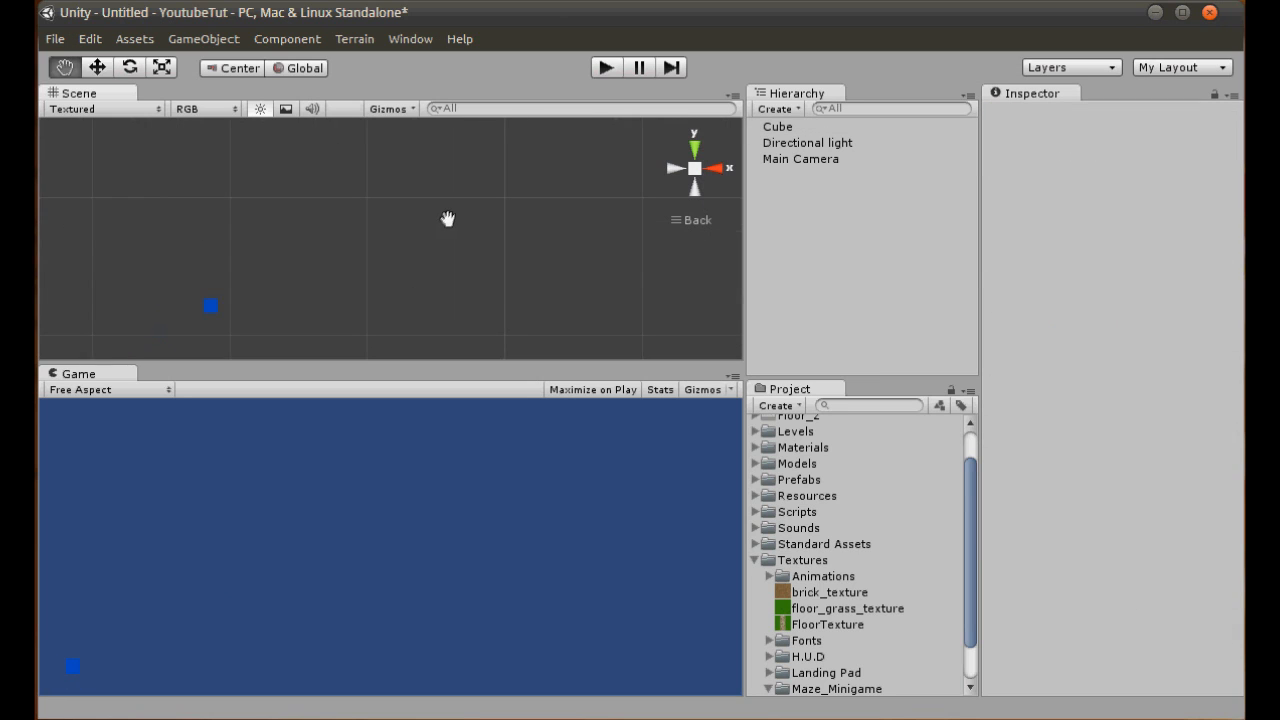
- Rename the cube object as Char
{"action": "left_click", "coordinate": [772, 128]}
{"action": "left_click", "coordinate": [1112, 112]}
{"action": "key", "text": "Home"}
{"action": "type", "text": "Cha"}
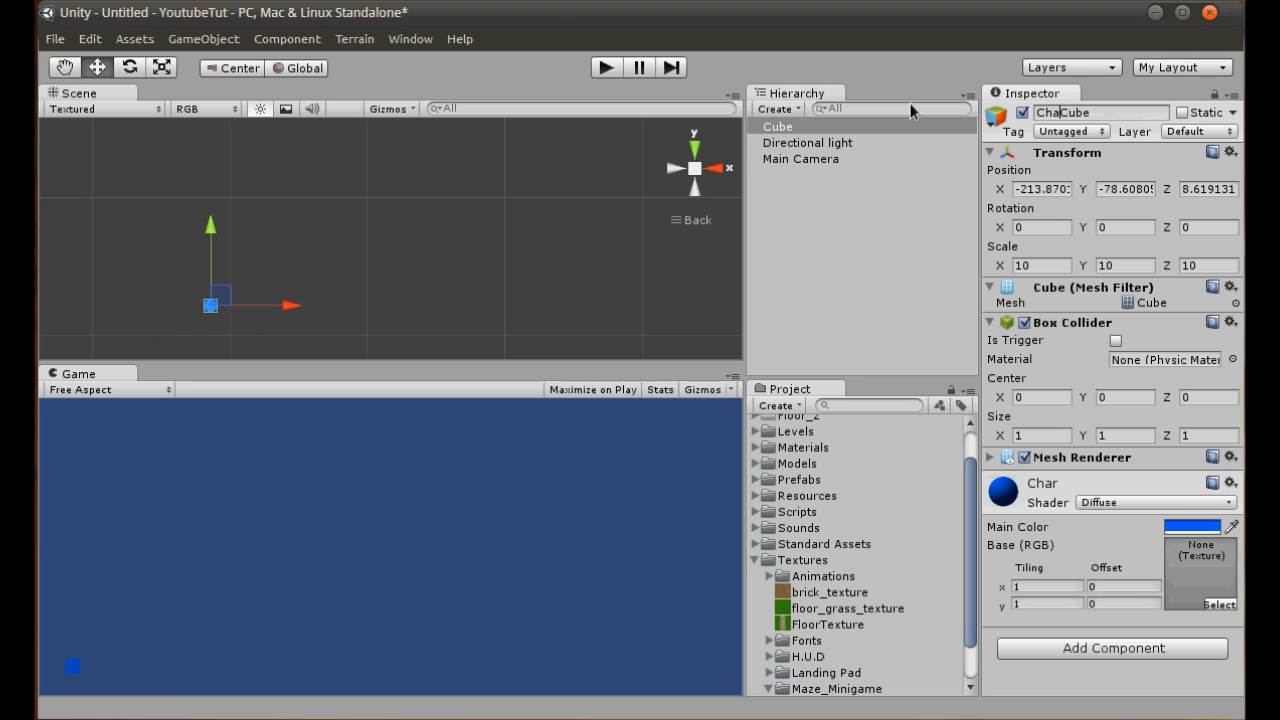
{"action": "left_click_drag", "start_coordinate": [1062, 111], "coordinate": [1034, 112]}
{"action": "key", "text": "BackSpace"}
{"action": "key", "text": "shift+End"}
{"action": "type", "text": "Char"}
{"action": "key", "text": "Return"}
- Create a folder named Maze_Minigame inside the project's Scripts folder
{"action": "left_click", "coordinate": [757, 559]}
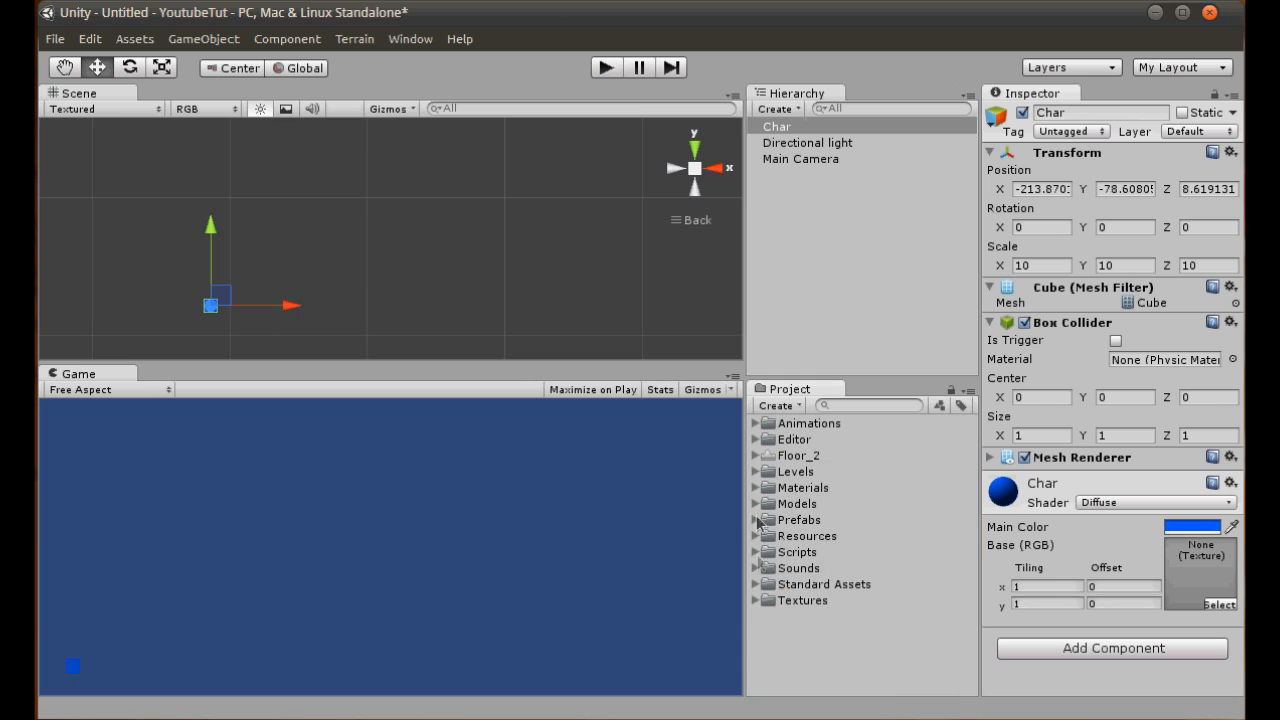
{"action": "left_click", "coordinate": [755, 552]}
{"action": "left_click", "coordinate": [797, 552]}
{"action": "left_click", "coordinate": [769, 601]}
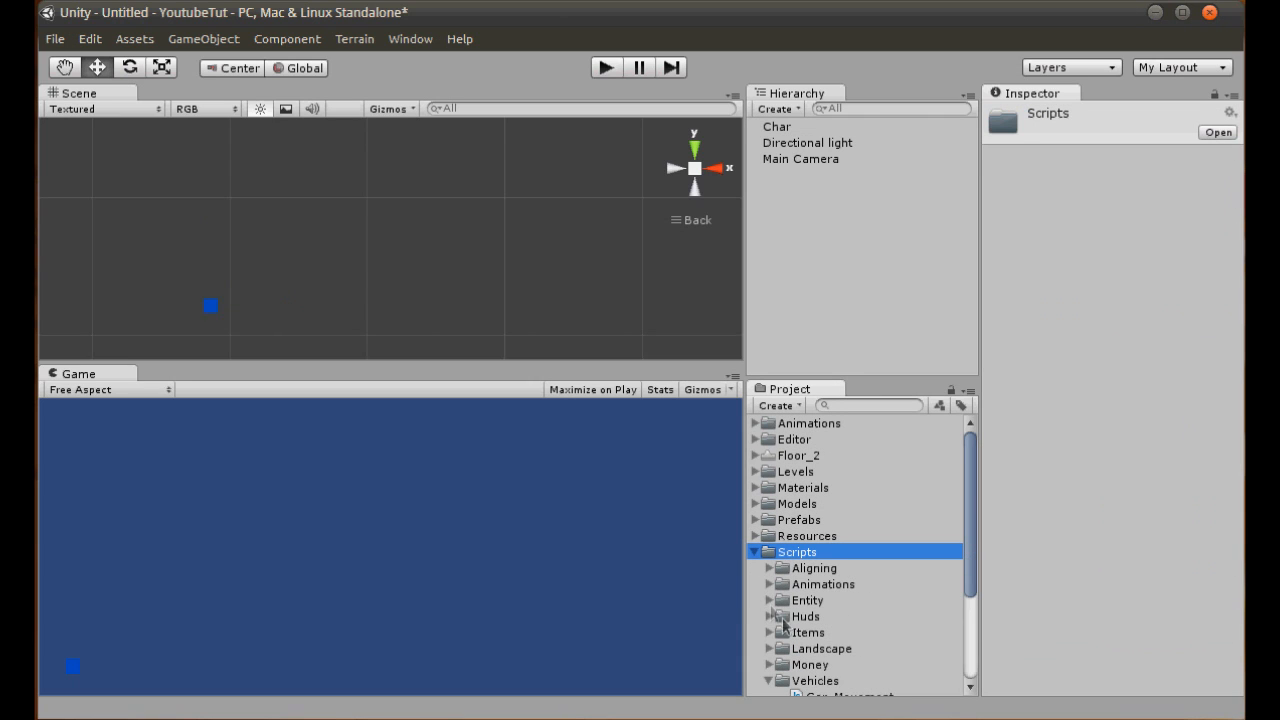
{"action": "right_click", "coordinate": [815, 560]}
{"action": "mouse_move", "coordinate": [860, 566]}
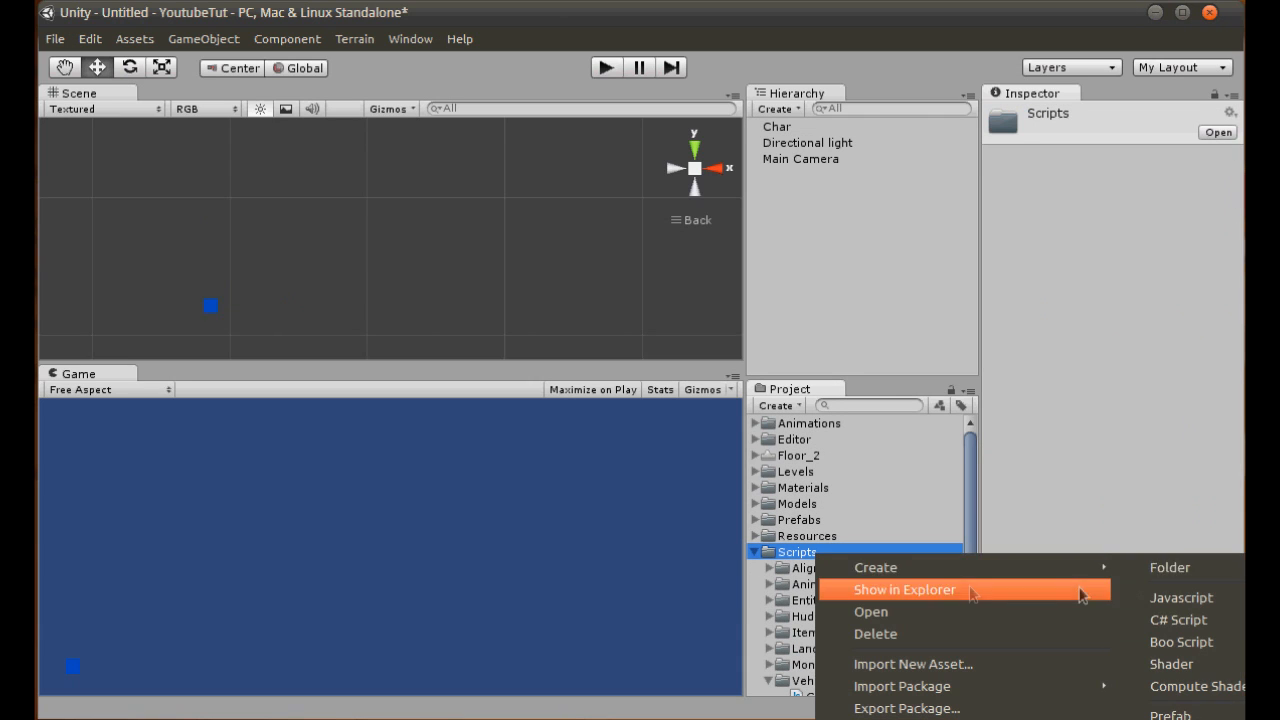
{"action": "left_click", "coordinate": [1194, 570]}
{"action": "type", "text": "Maze_M"}
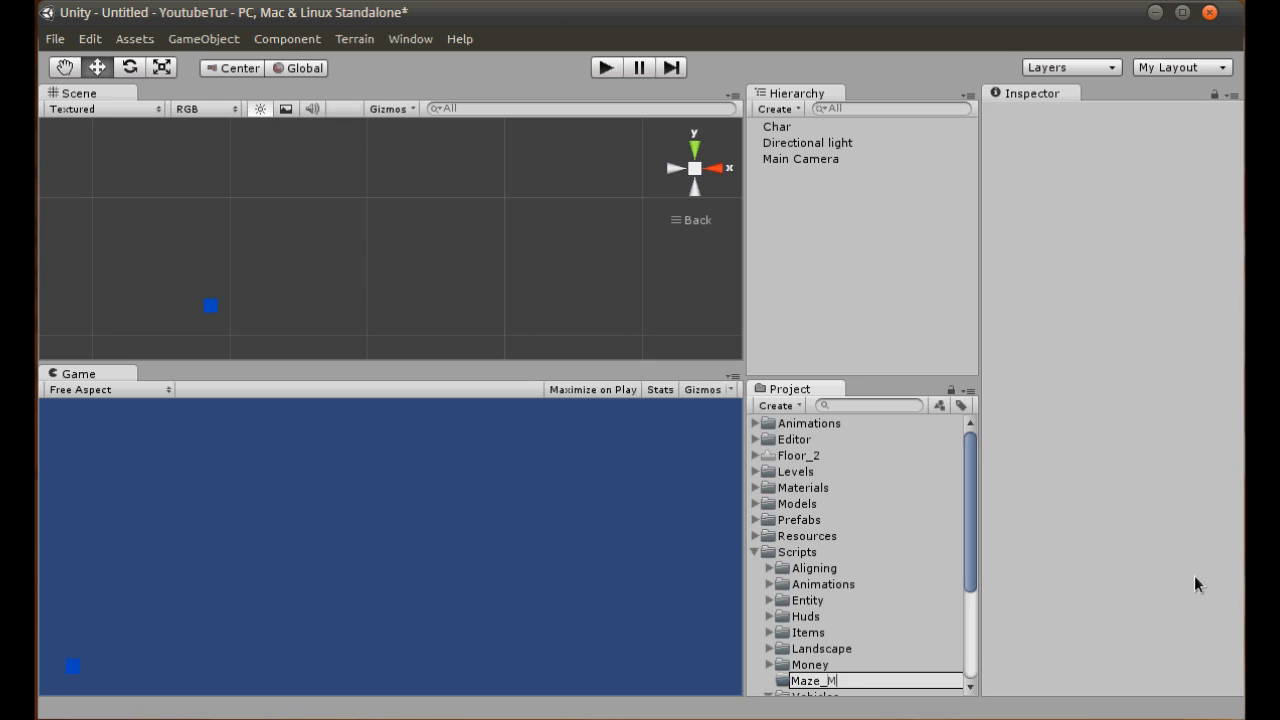
{"action": "type", "text": "inigame"}
{"action": "key", "text": "Return"}
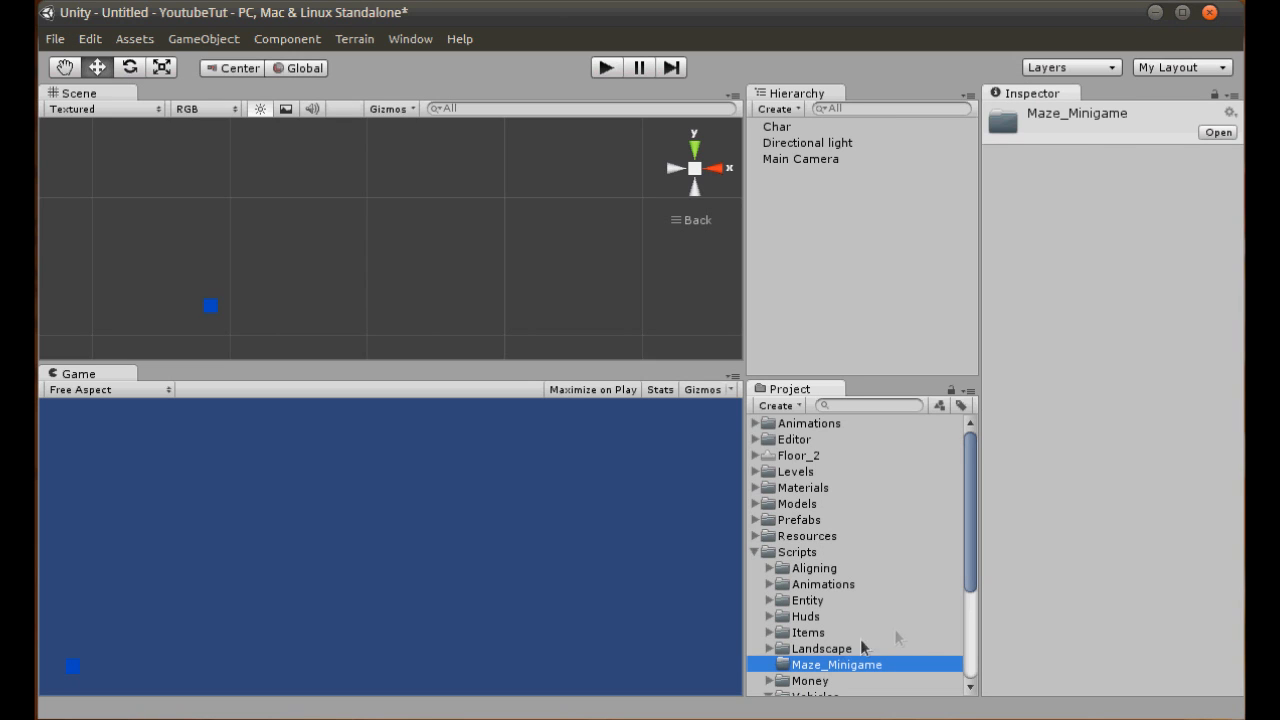
- Create a Javascript file named Char_Controls in the Maze_Minigame scripts folder
{"action": "right_click", "coordinate": [862, 664]}
{"action": "mouse_move", "coordinate": [867, 678]}
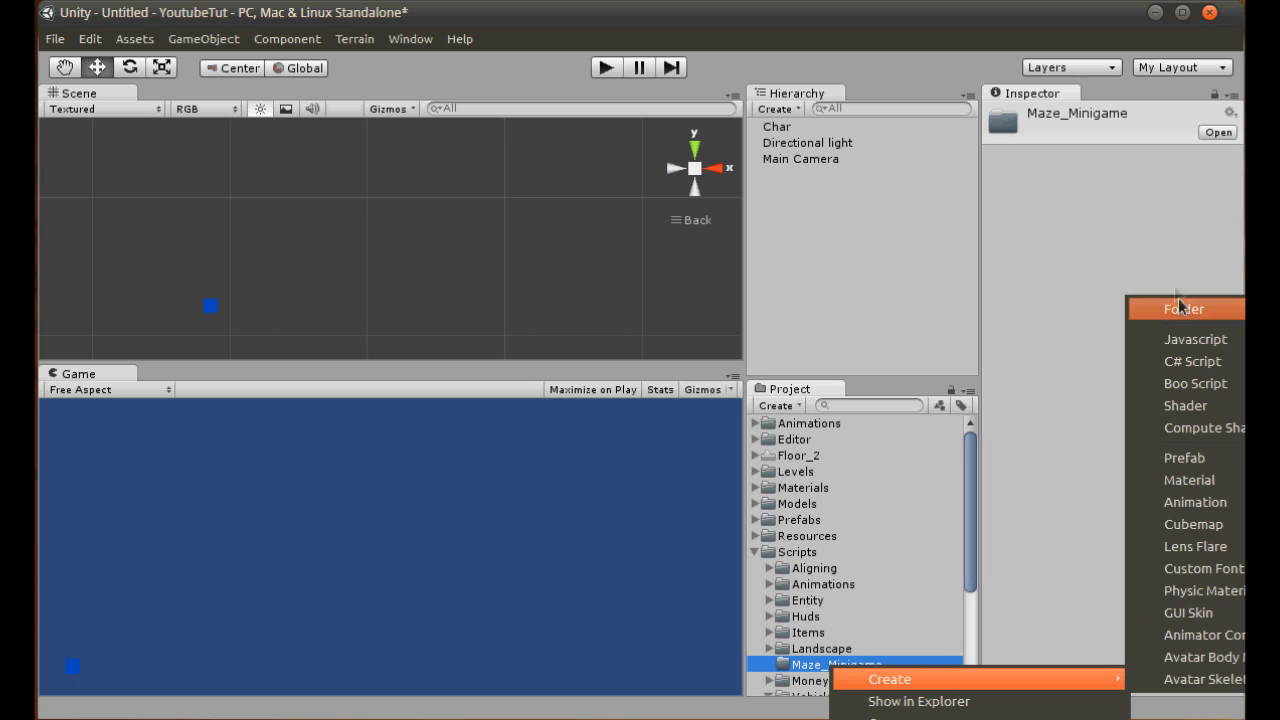
{"action": "left_click", "coordinate": [1193, 338]}
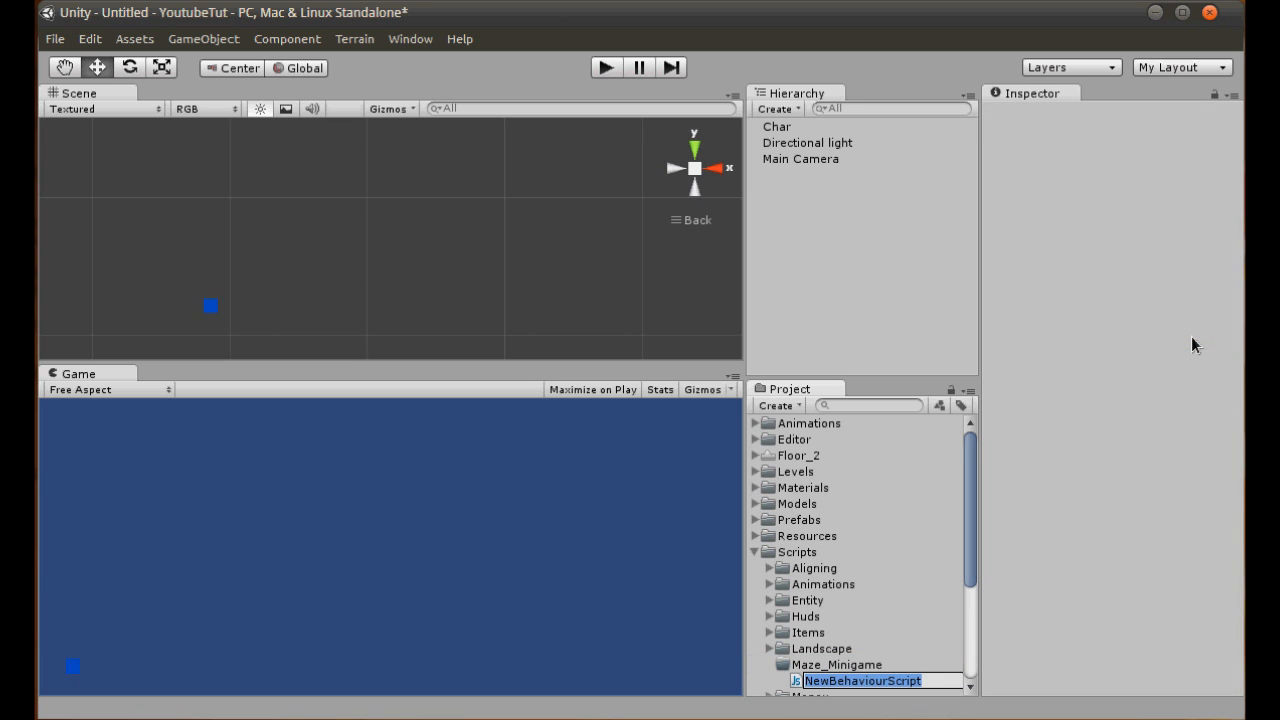
{"action": "type", "text": "Char"}
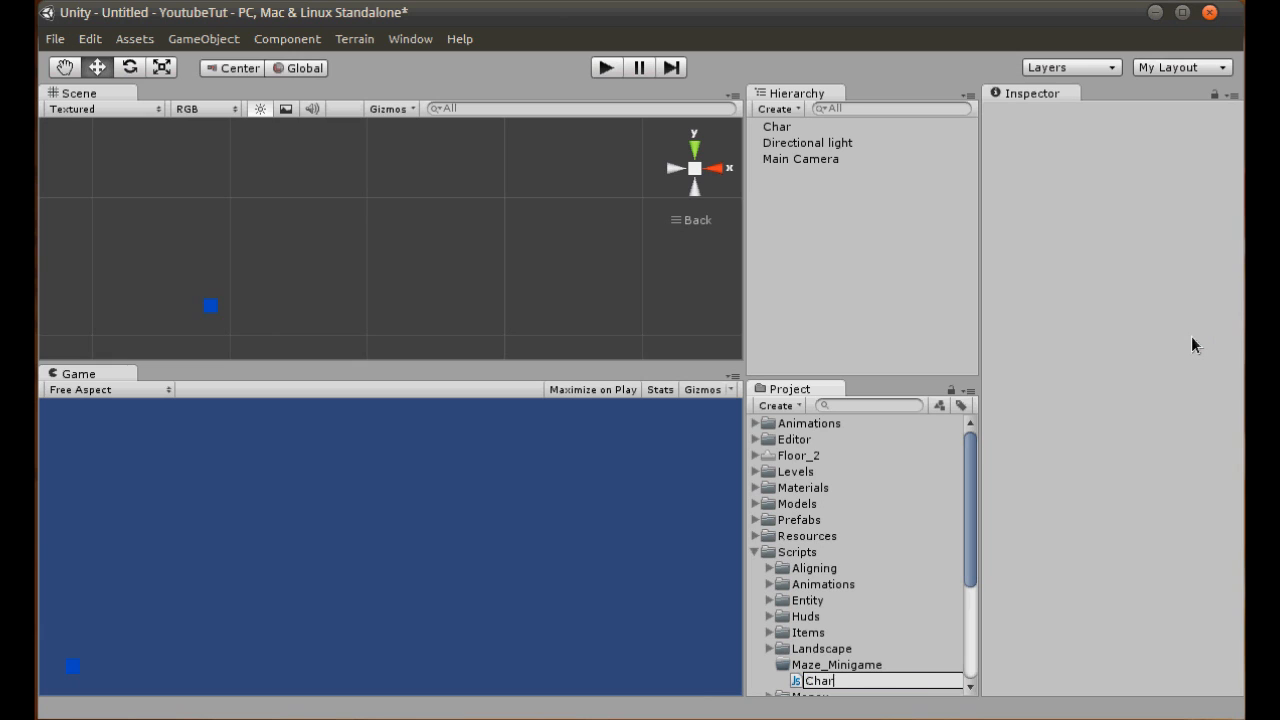
{"action": "type", "text": "_Controls"}
{"action": "key", "text": "Return"}
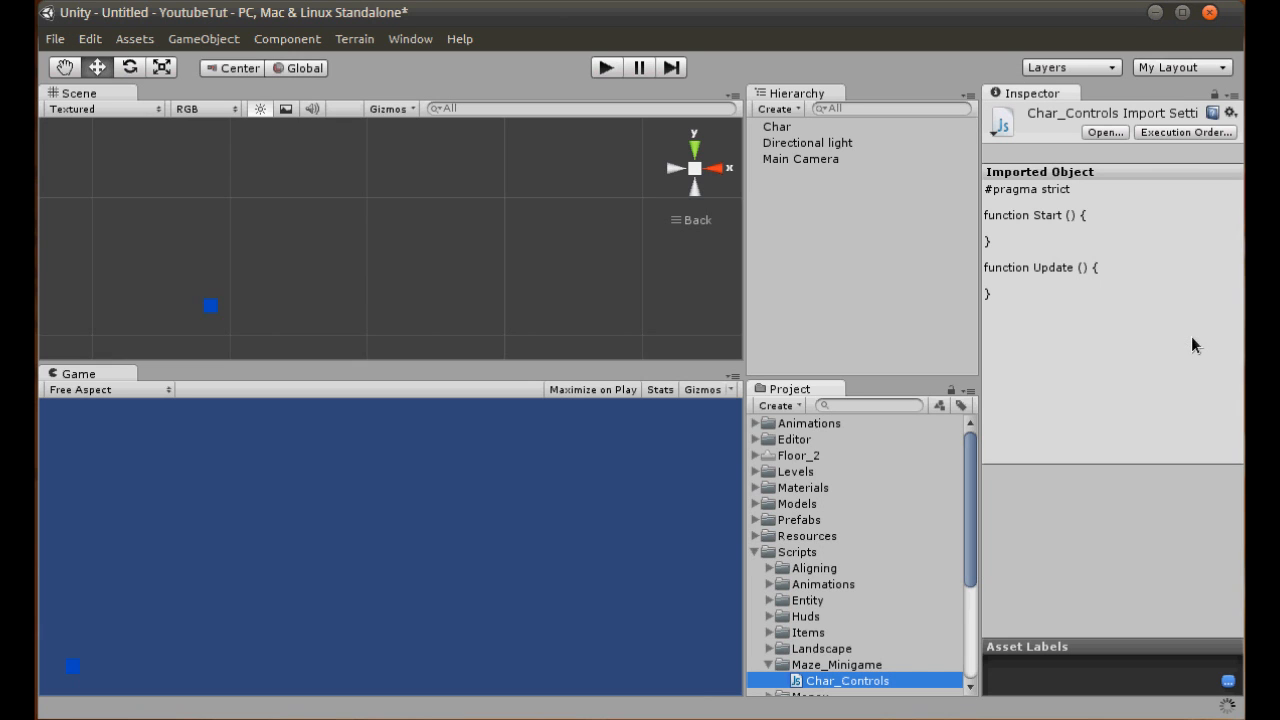
- Try to attach the Char_Controls script to the Char object
{"action": "left_click", "coordinate": [777, 127]}
{"action": "left_click_drag", "start_coordinate": [847, 681], "coordinate": [1040, 690]}
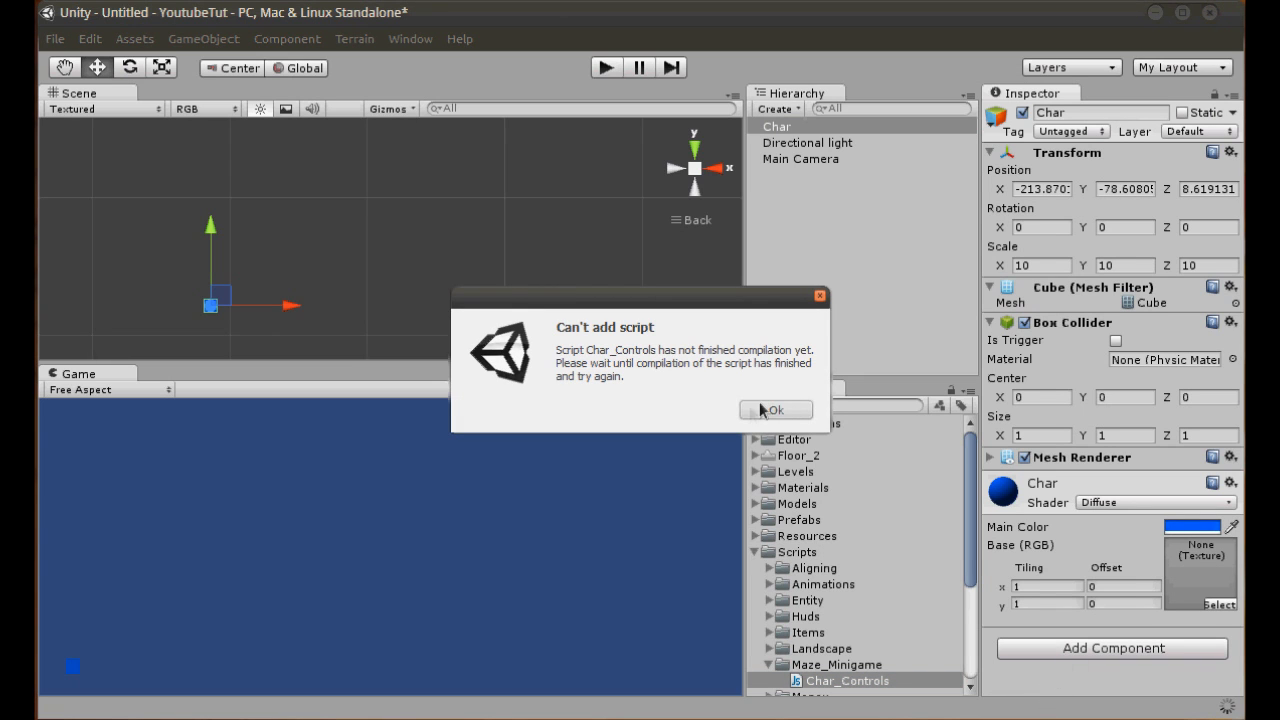
{"action": "left_click", "coordinate": [776, 411]}
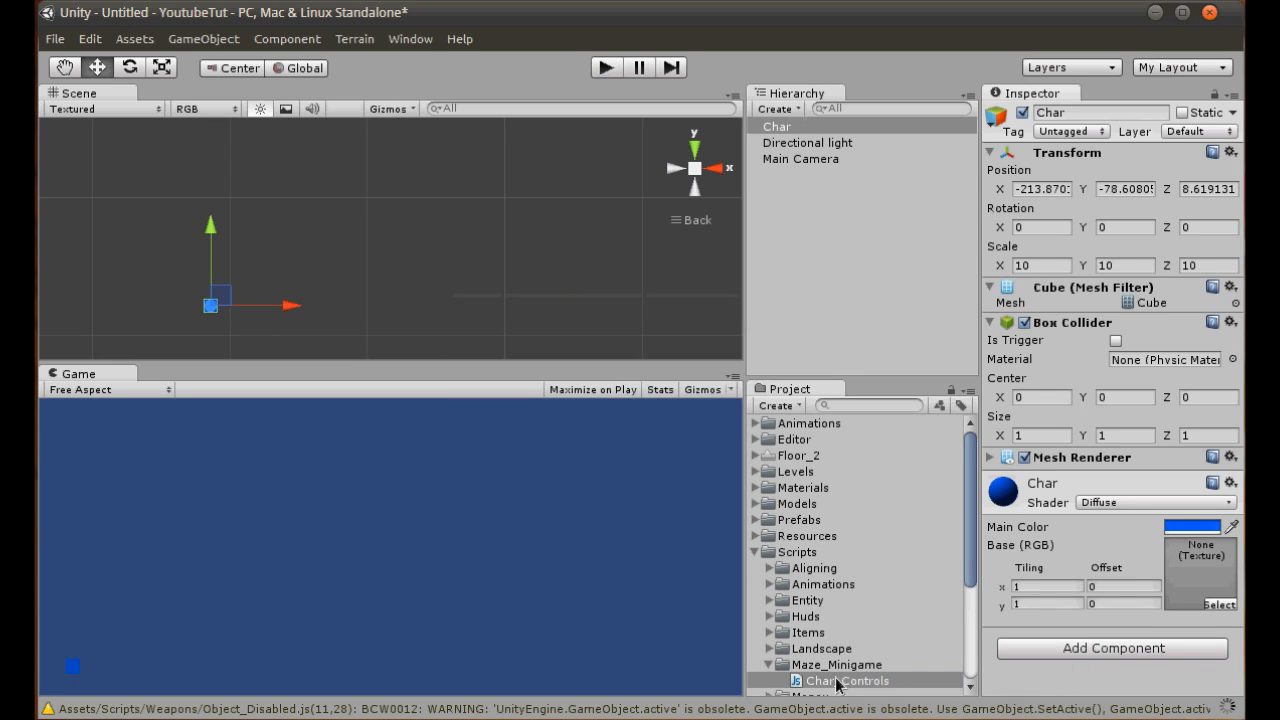
- Open the Char_Controls script in Notepad++, reposition its window lower on the screen and return to Unity
{"action": "left_click", "coordinate": [838, 681]}
{"action": "double_click", "coordinate": [843, 680]}
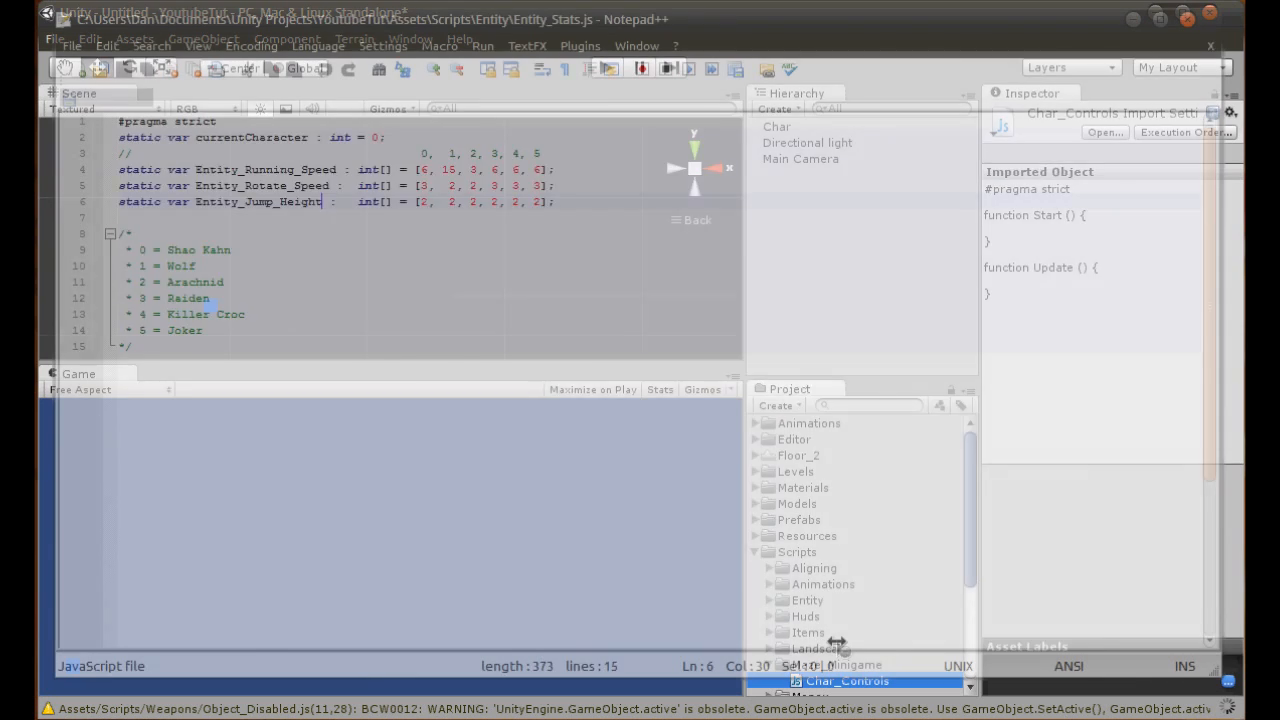
{"action": "key", "text": "ctrl+a"}
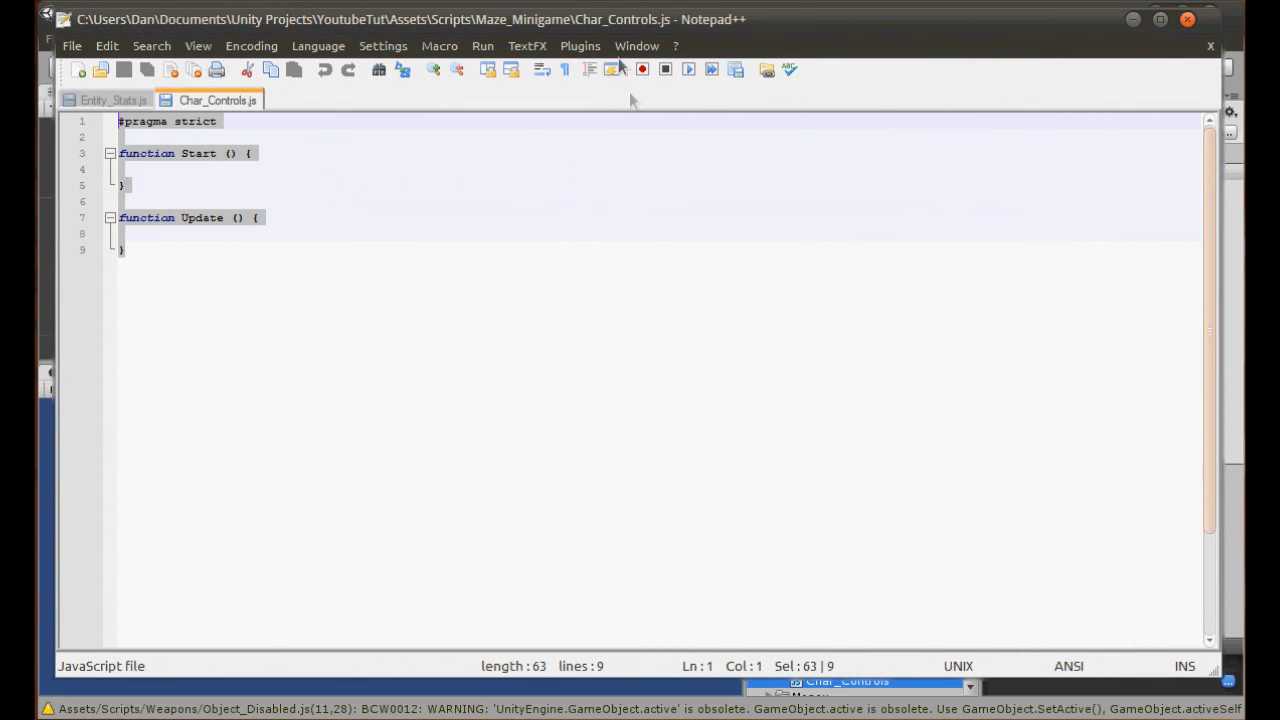
{"action": "left_click_drag", "start_coordinate": [625, 17], "coordinate": [626, 114]}
{"action": "left_click", "coordinate": [1098, 86]}
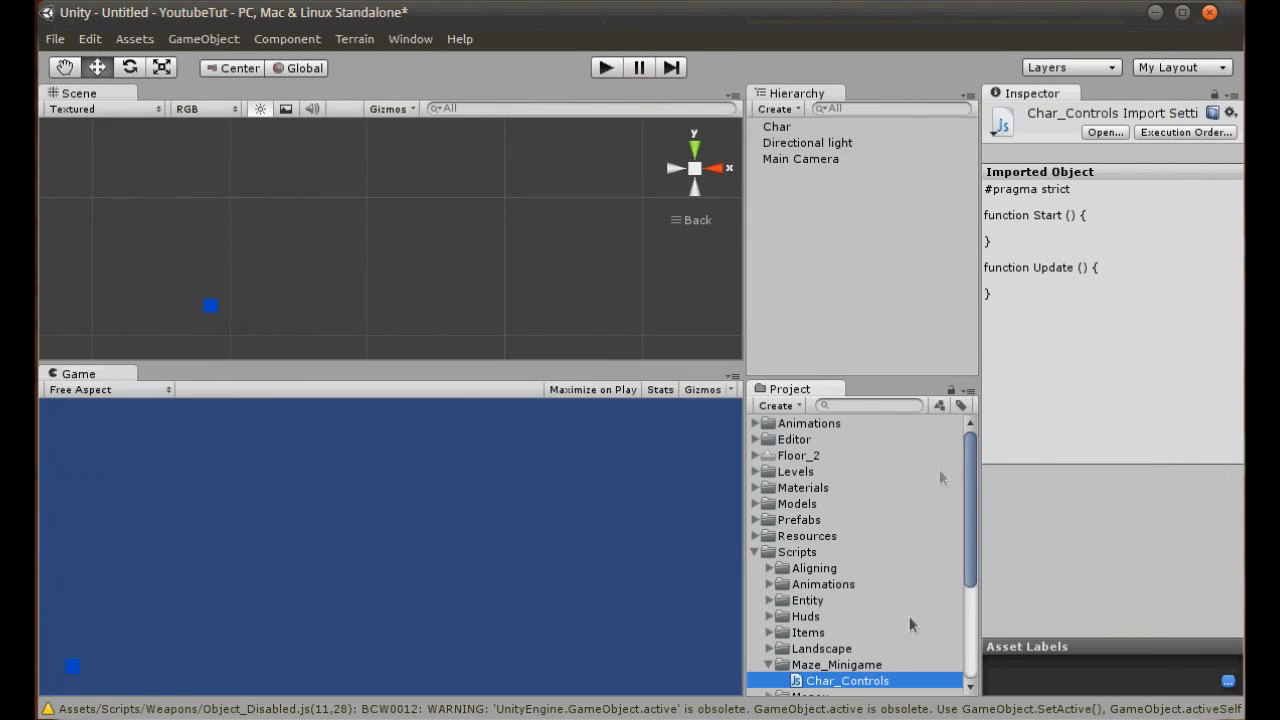
- Attach the Char_Controls script to the Char object as a component and collapse its material settings
{"action": "left_click", "coordinate": [780, 127]}
{"action": "left_click_drag", "start_coordinate": [847, 681], "coordinate": [1092, 692]}
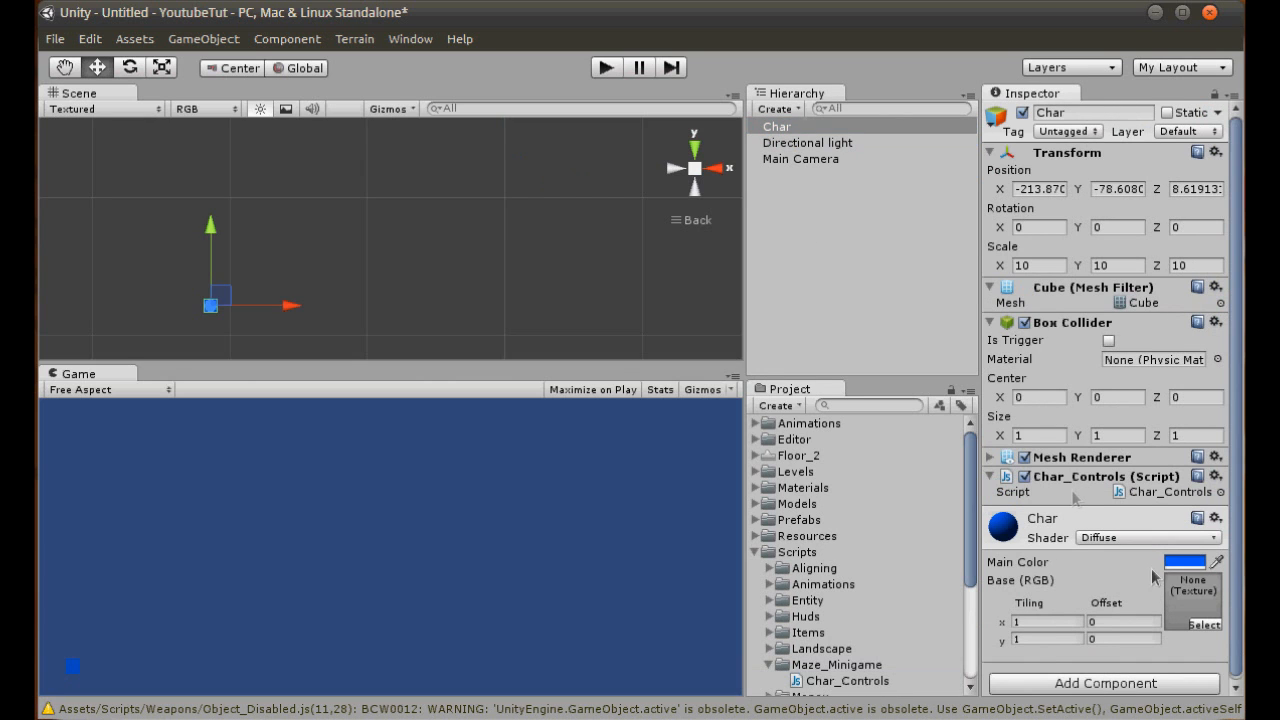
{"action": "left_click", "coordinate": [1036, 530]}
- Switch to Notepad++ and delete the empty Start function from Char_Controls.js
{"action": "key", "text": "alt+Tab"}
{"action": "left_click", "coordinate": [235, 356]}
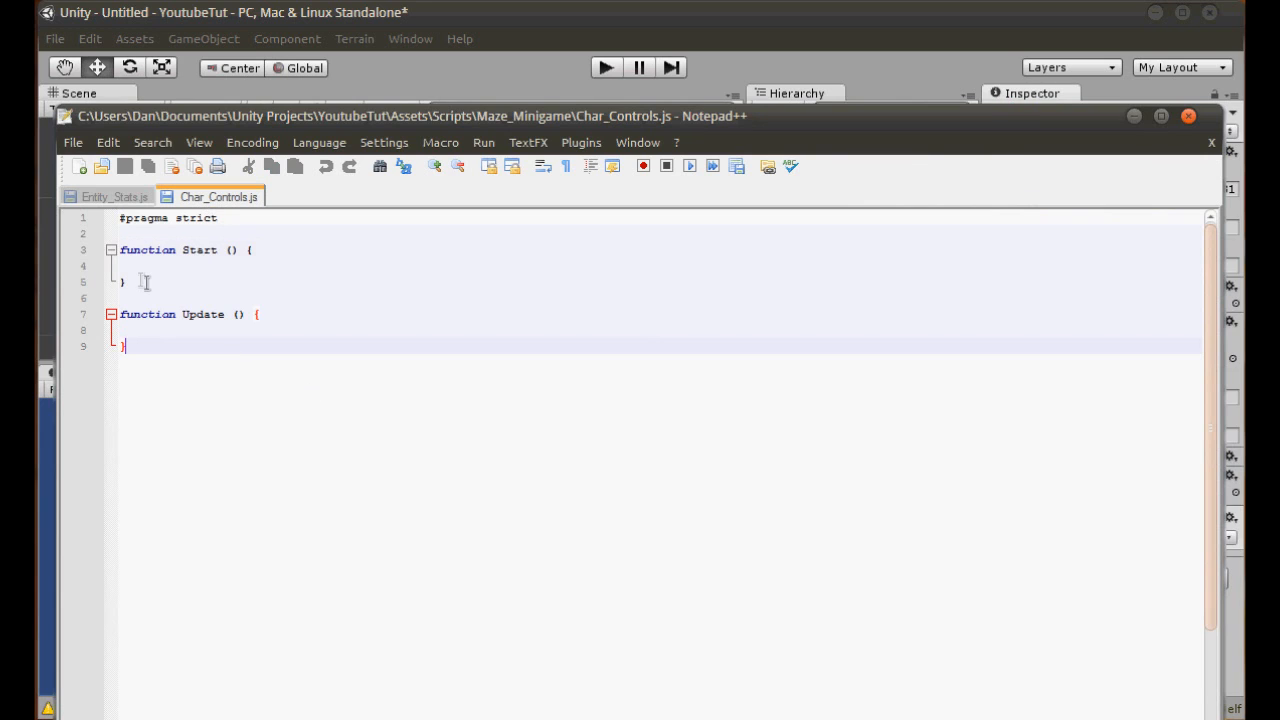
{"action": "left_click_drag", "start_coordinate": [145, 283], "coordinate": [145, 233]}
{"action": "key", "text": "BackSpace"}
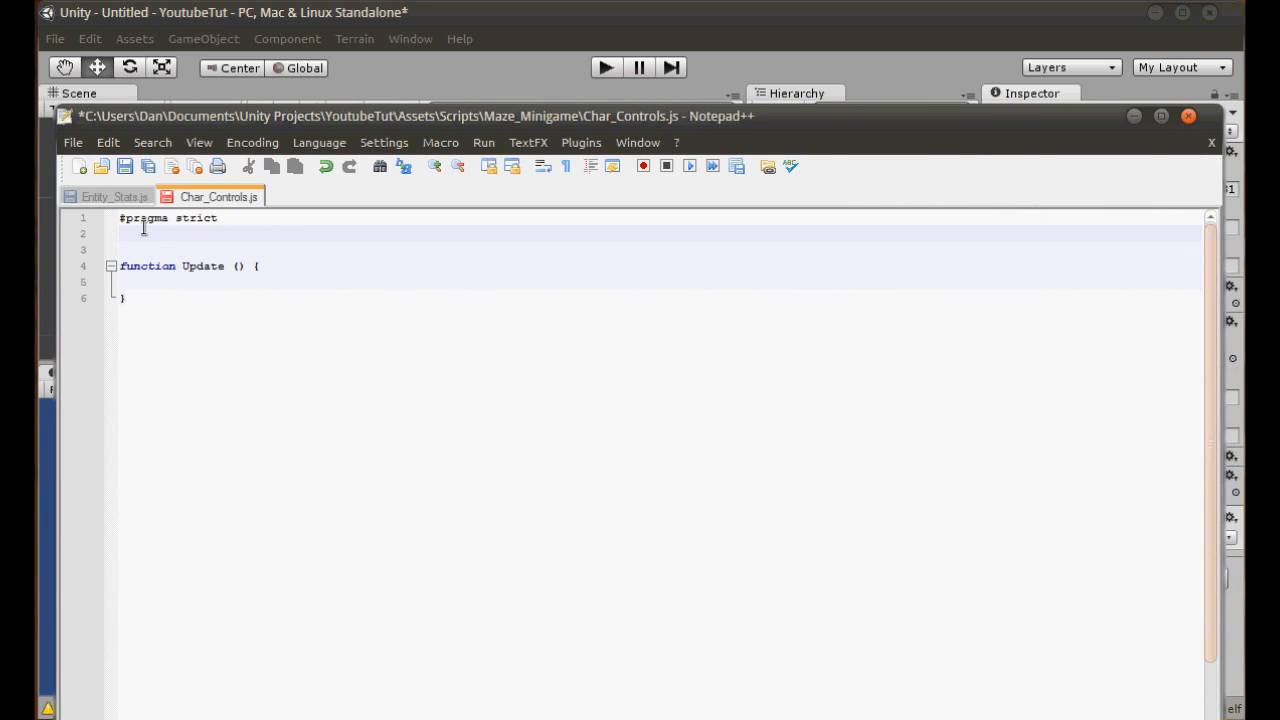
- Declare "var Camera : GameObject;" below the #pragma strict line and save the script
{"action": "type", "text": "Camera : GameObject;"}
{"action": "key", "text": "ctrl+s"}
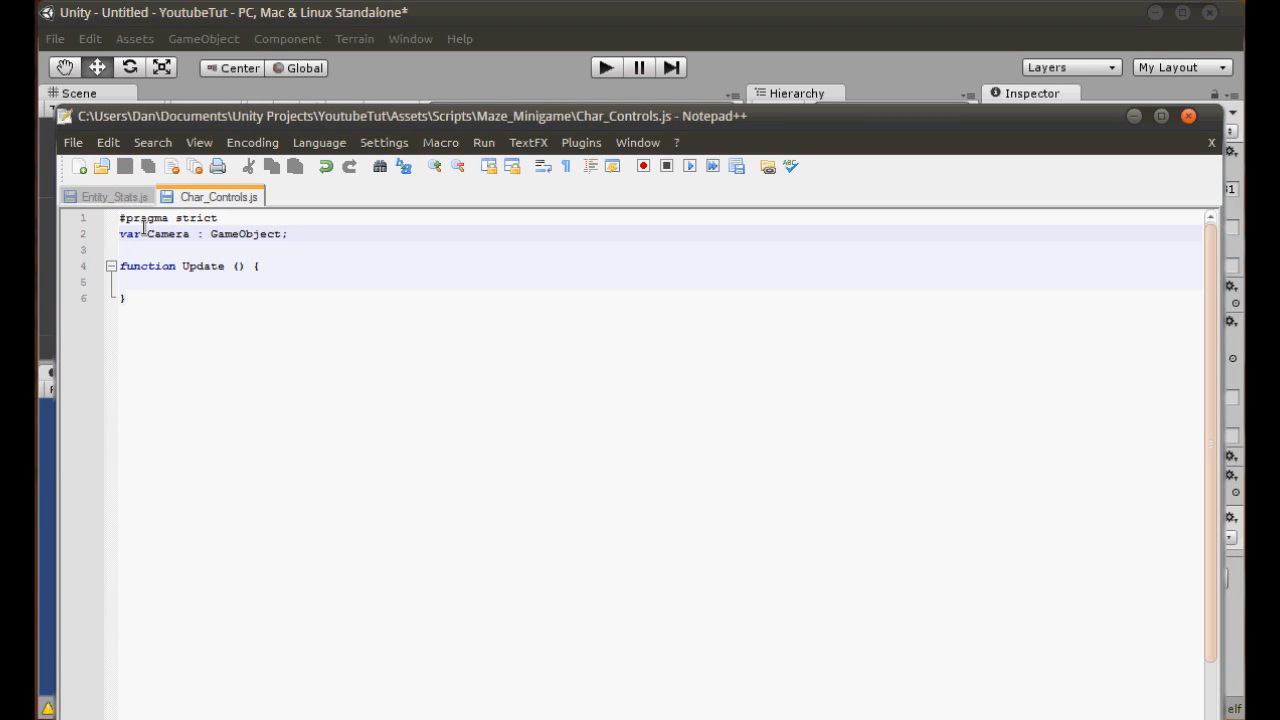
- Put the Update function's opening brace on its own line and place the cursor on the indented line in its body
{"action": "left_click", "coordinate": [250, 268]}
{"action": "key", "text": "Return"}
{"action": "key", "text": "End"}
{"action": "key", "text": "Return"}
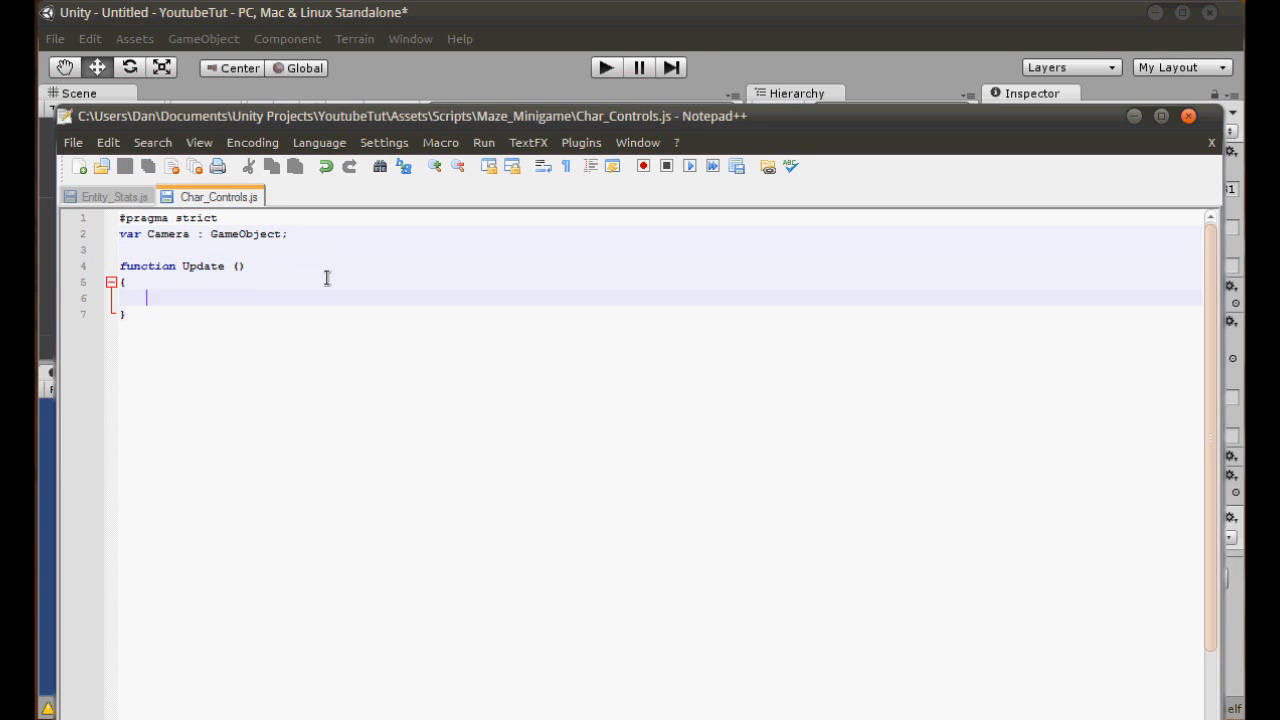
- Switch to Unity and examine the Main Camera's view bounds relative to the Char cube
{"action": "left_click", "coordinate": [658, 22]}
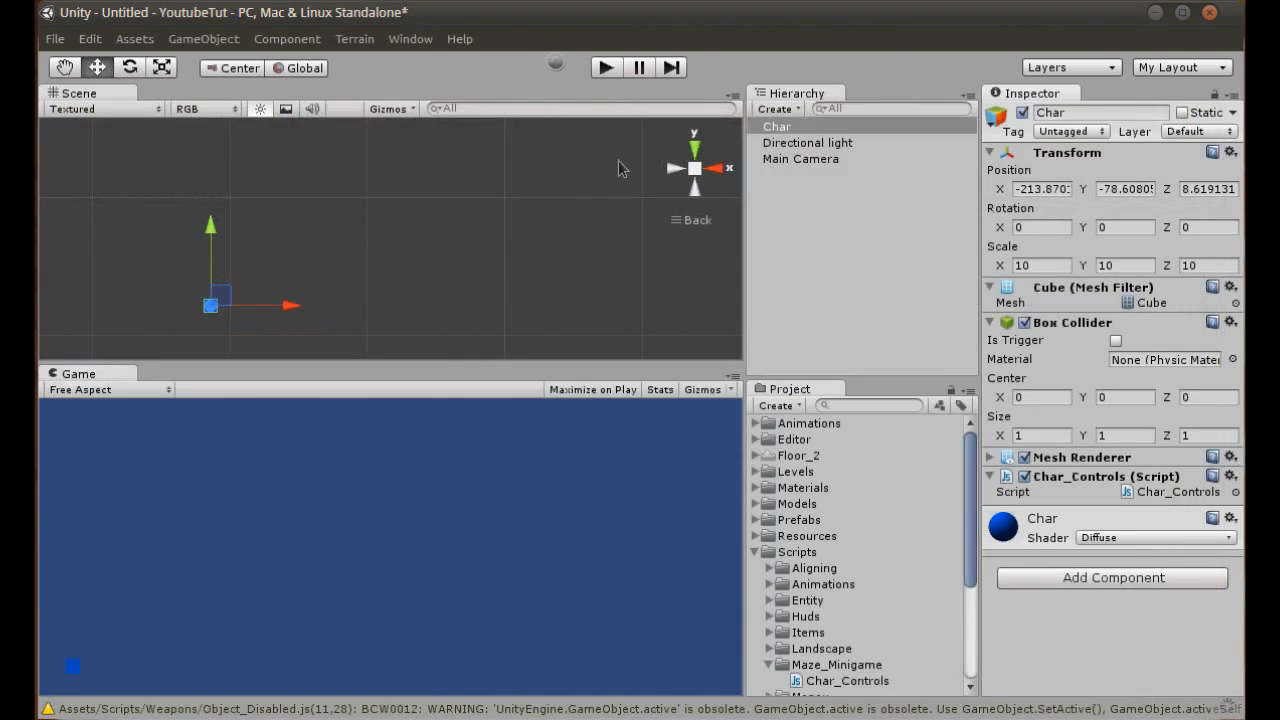
{"action": "left_click", "coordinate": [798, 160], "text": "ctrl"}
{"action": "middle_click_drag", "start_coordinate": [310, 293], "coordinate": [312, 262]}
{"action": "scroll", "coordinate": [313, 268], "scroll_direction": "down", "scroll_amount": 3}
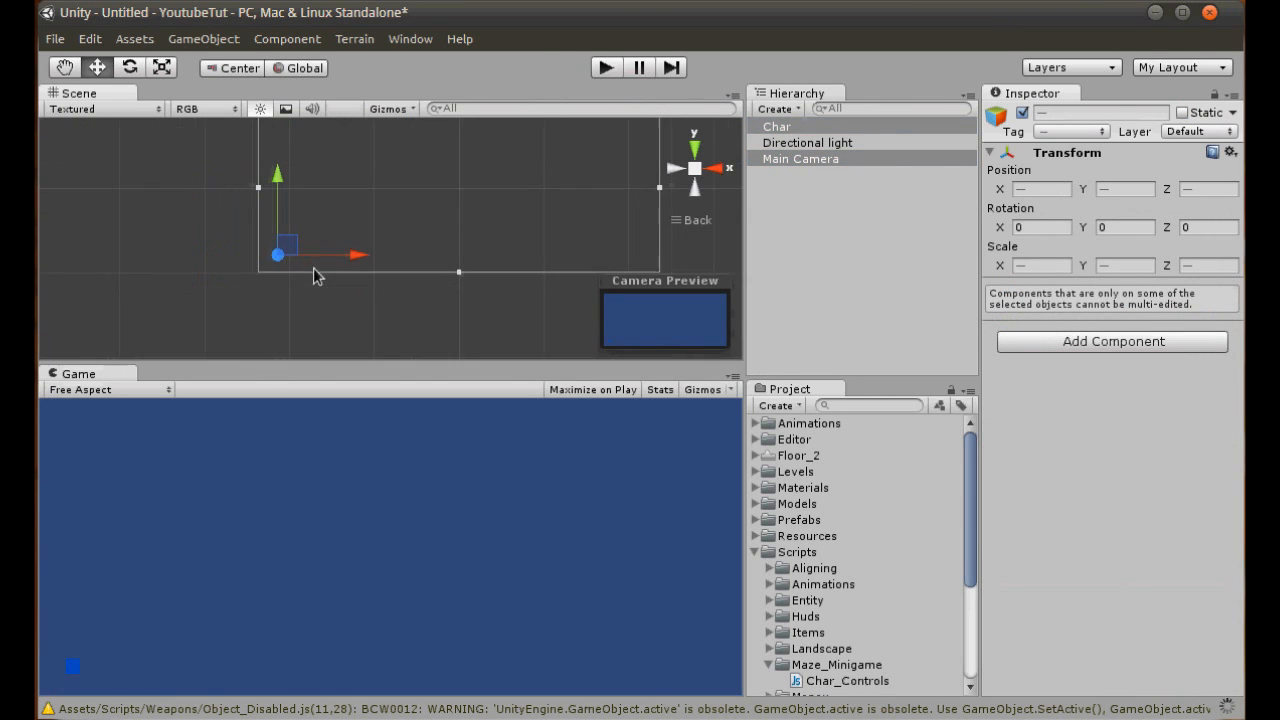
{"action": "scroll", "coordinate": [503, 286], "scroll_direction": "up", "scroll_amount": 2}
{"action": "scroll", "coordinate": [503, 286], "scroll_direction": "up", "scroll_amount": 1}
{"action": "middle_click_drag", "start_coordinate": [518, 298], "coordinate": [456, 281]}
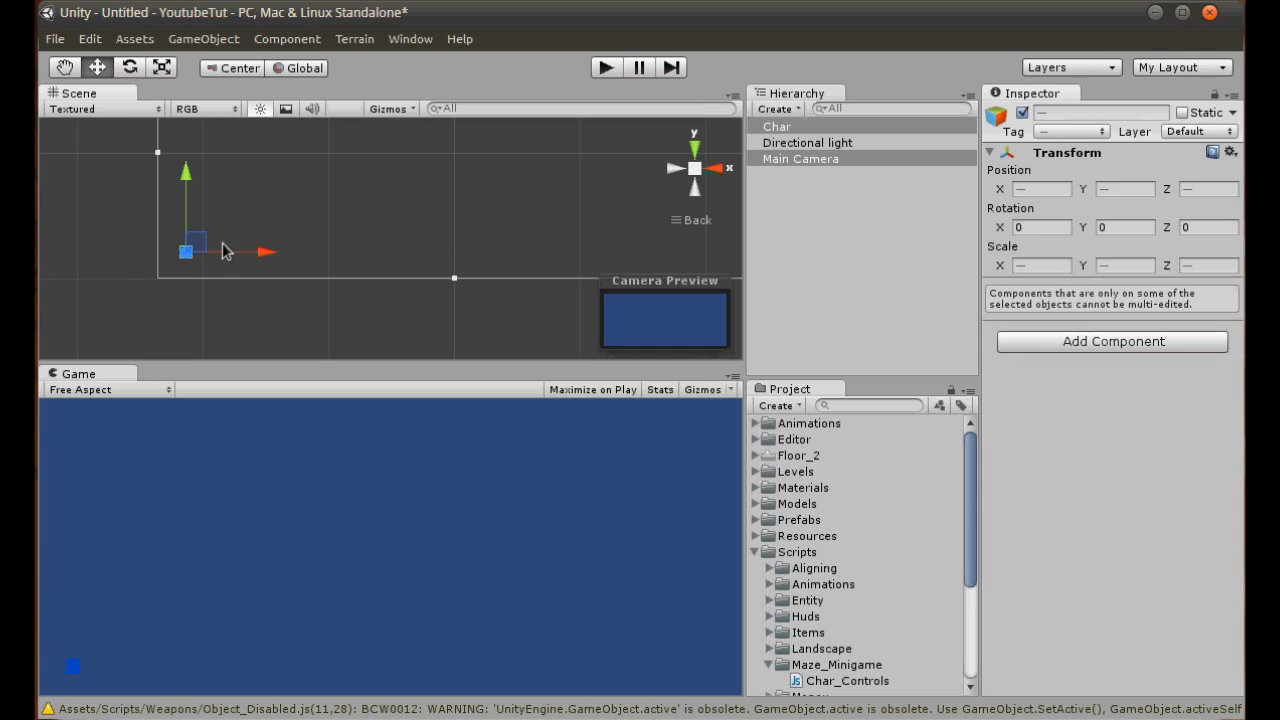
{"action": "left_click_drag", "start_coordinate": [266, 216], "coordinate": [170, 290]}
{"action": "left_click", "coordinate": [447, 218]}
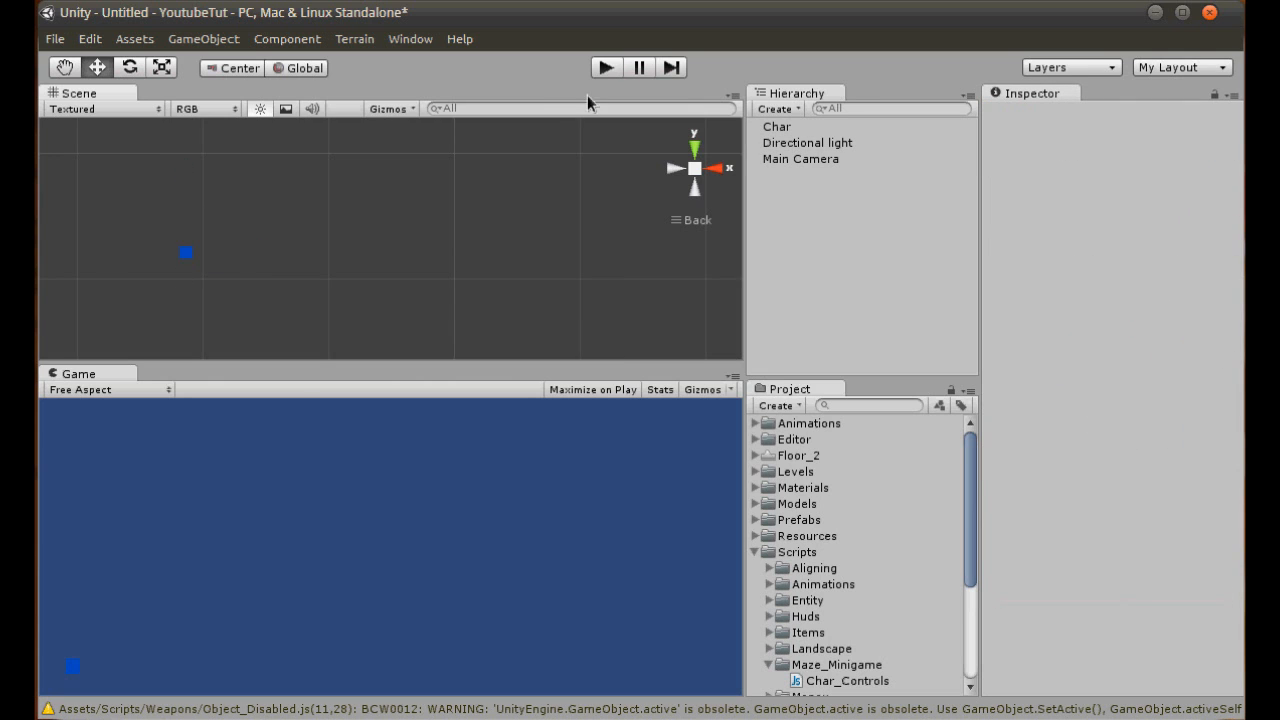
{"action": "left_click", "coordinate": [791, 158]}
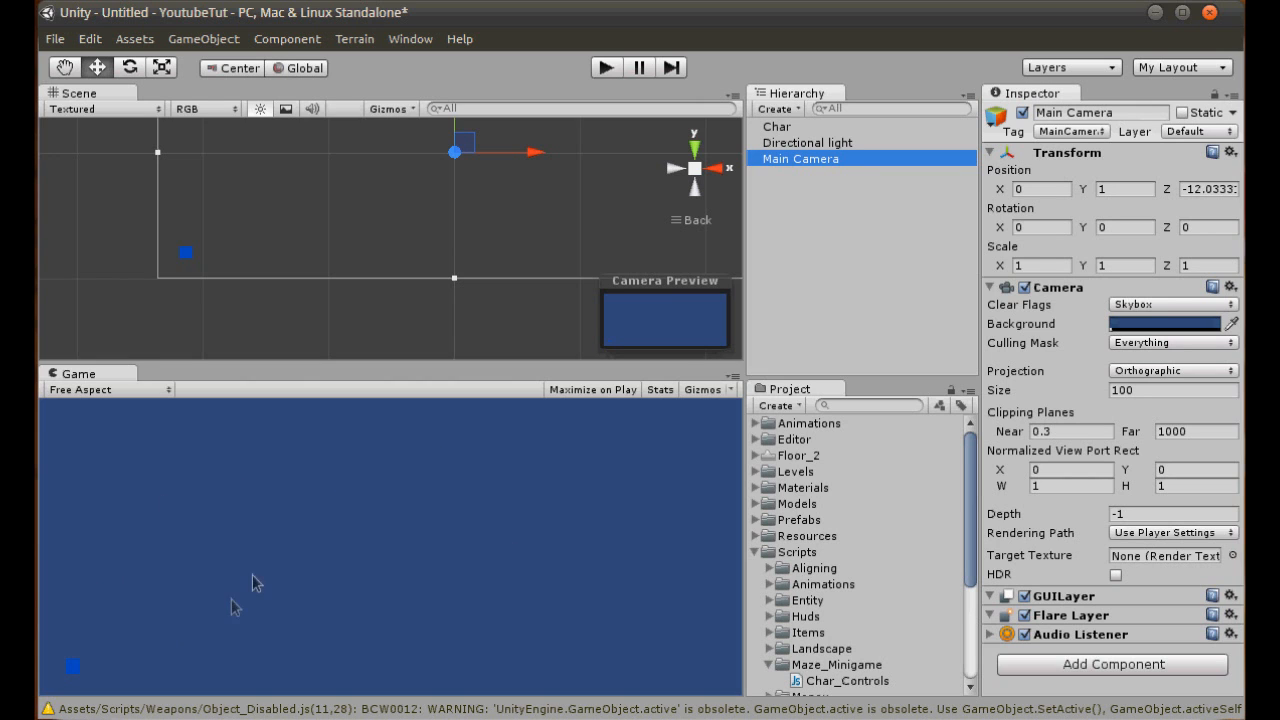
- Switch to Notepad++ and begin a declaration reading "var theLine : Ray" inside the Update function of Char_Controls.js
{"action": "left_click", "coordinate": [235, 719]}
{"action": "left_click", "coordinate": [174, 300]}
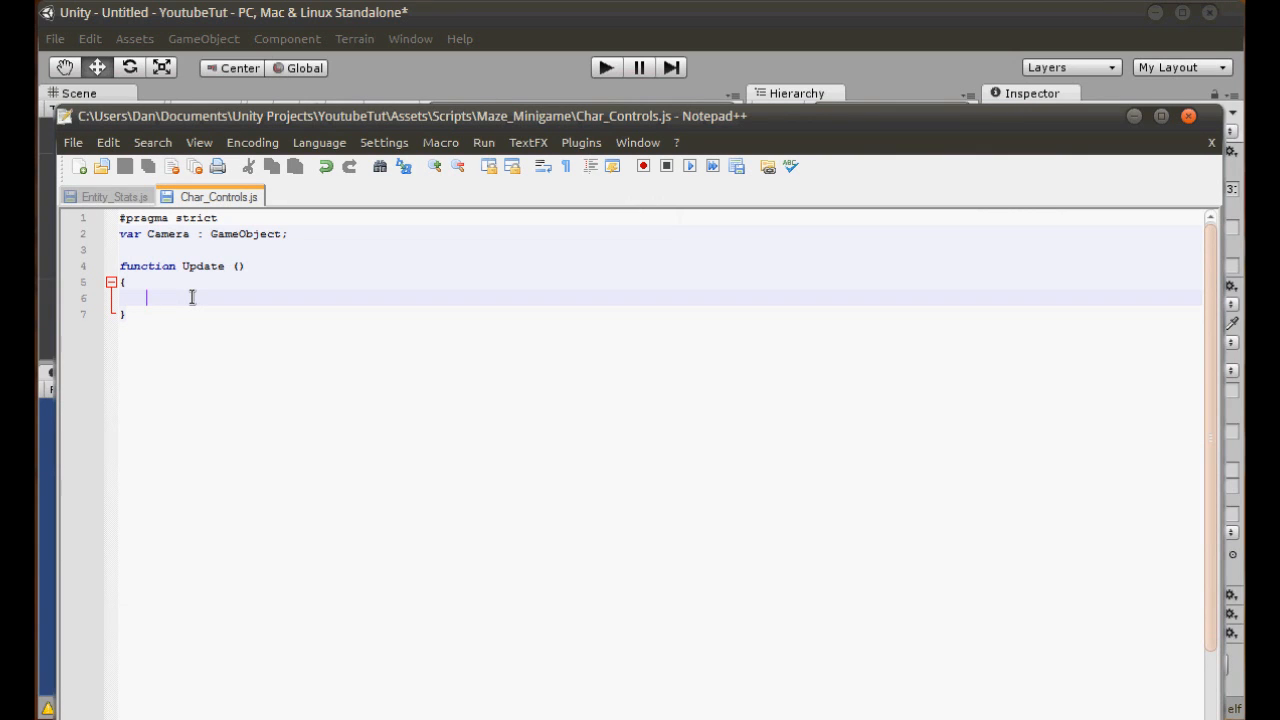
{"action": "type", "text": "var "}
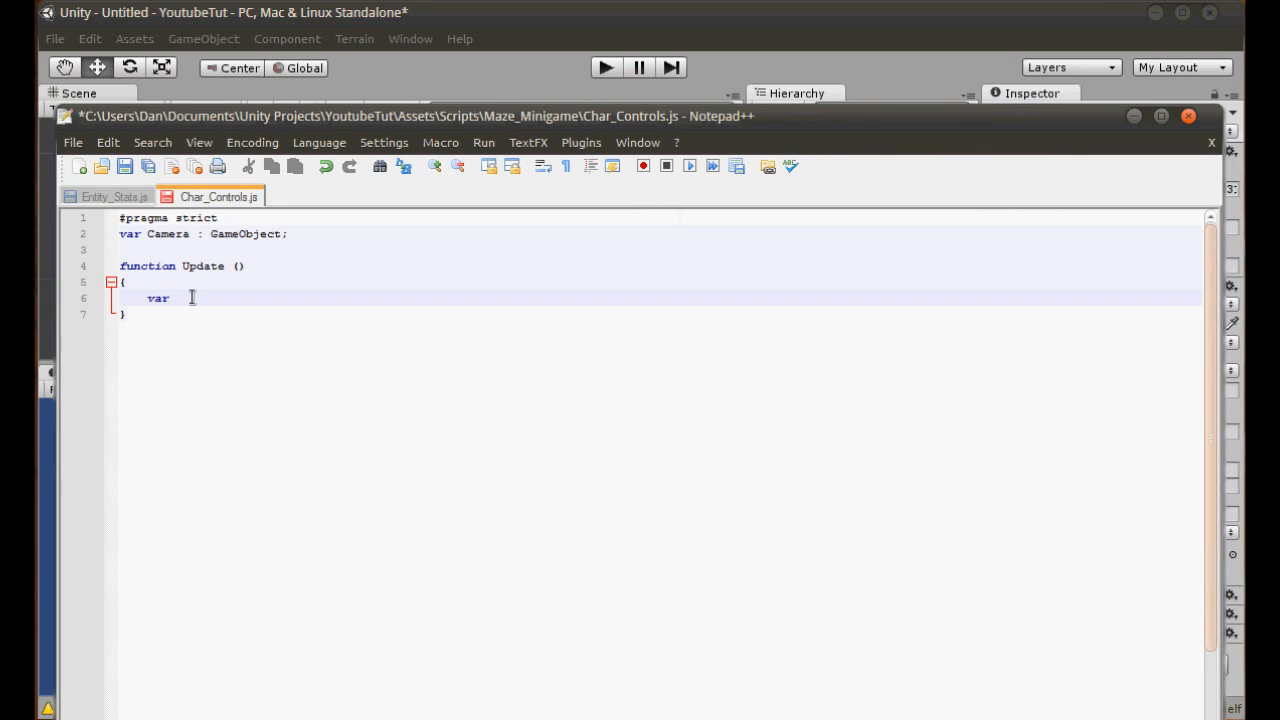
{"action": "type", "text": "thetime"}
{"action": "key", "text": "BackSpace"}
{"action": "key", "text": "BackSpace"}
{"action": "key", "text": "BackSpace"}
{"action": "key", "text": "BackSpace"}
{"action": "key", "text": "BackSpace"}
{"action": "key", "text": "BackSpace"}
{"action": "type", "text": "thisLine : Ray"}
- Extend the theLine declaration with "= Camera.camera", checking the Main Camera's Camera component in Unity
{"action": "left_click_drag", "start_coordinate": [292, 236], "coordinate": [100, 229]}
{"action": "left_click_drag", "start_coordinate": [286, 298], "coordinate": [284, 283]}
{"action": "left_click", "coordinate": [293, 297]}
{"action": "type", "text": "= Camera"}
{"action": "type", "text": "."}
{"action": "left_click", "coordinate": [749, 99]}
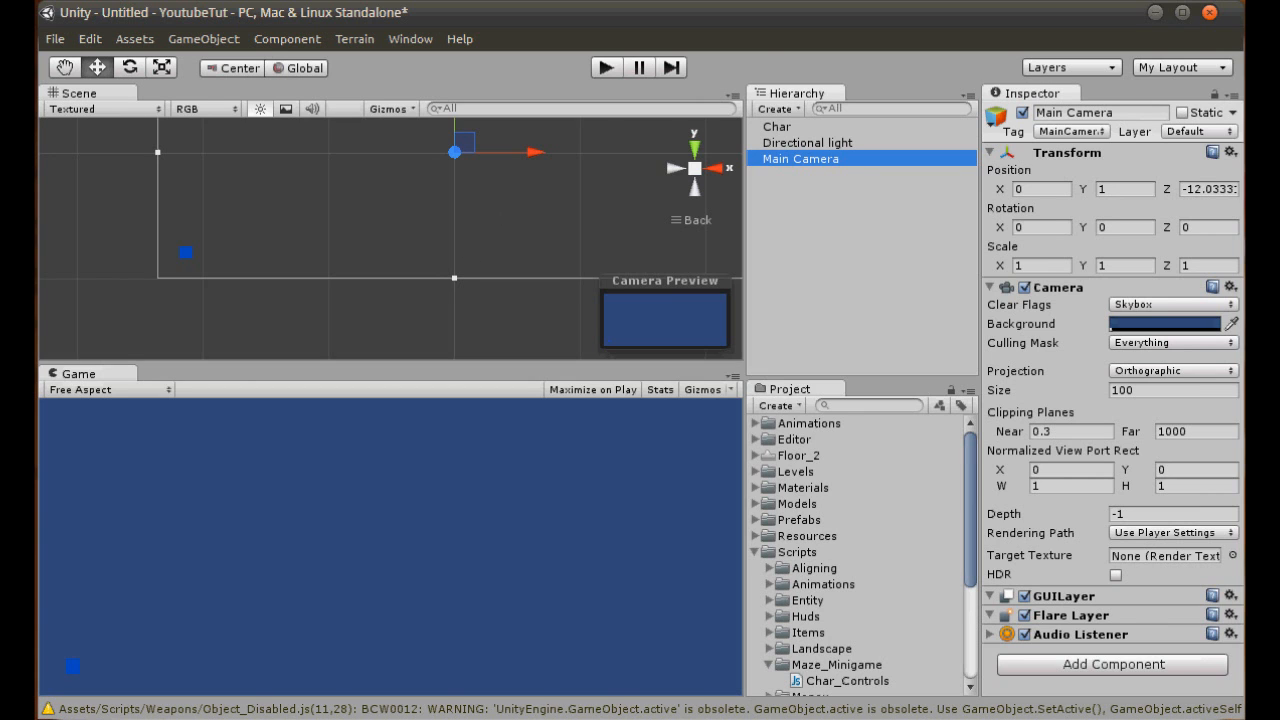
{"action": "key", "text": "alt+Tab"}
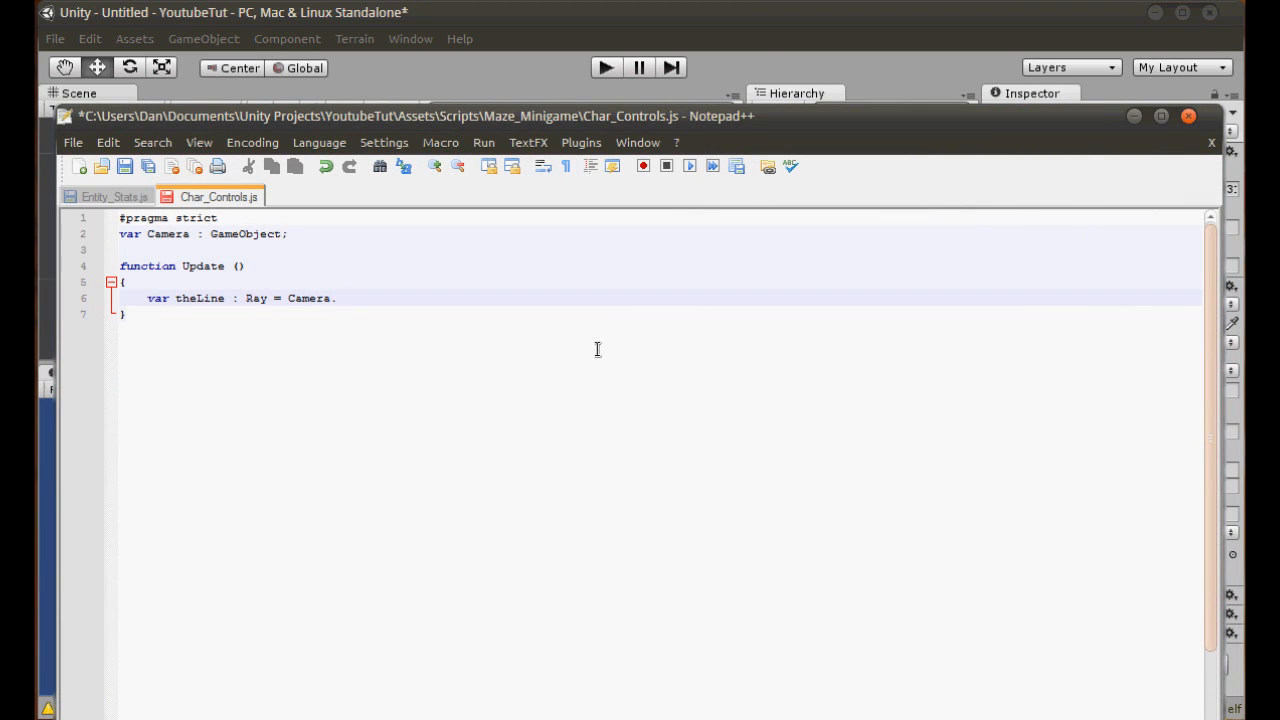
{"action": "left_click", "coordinate": [758, 42]}
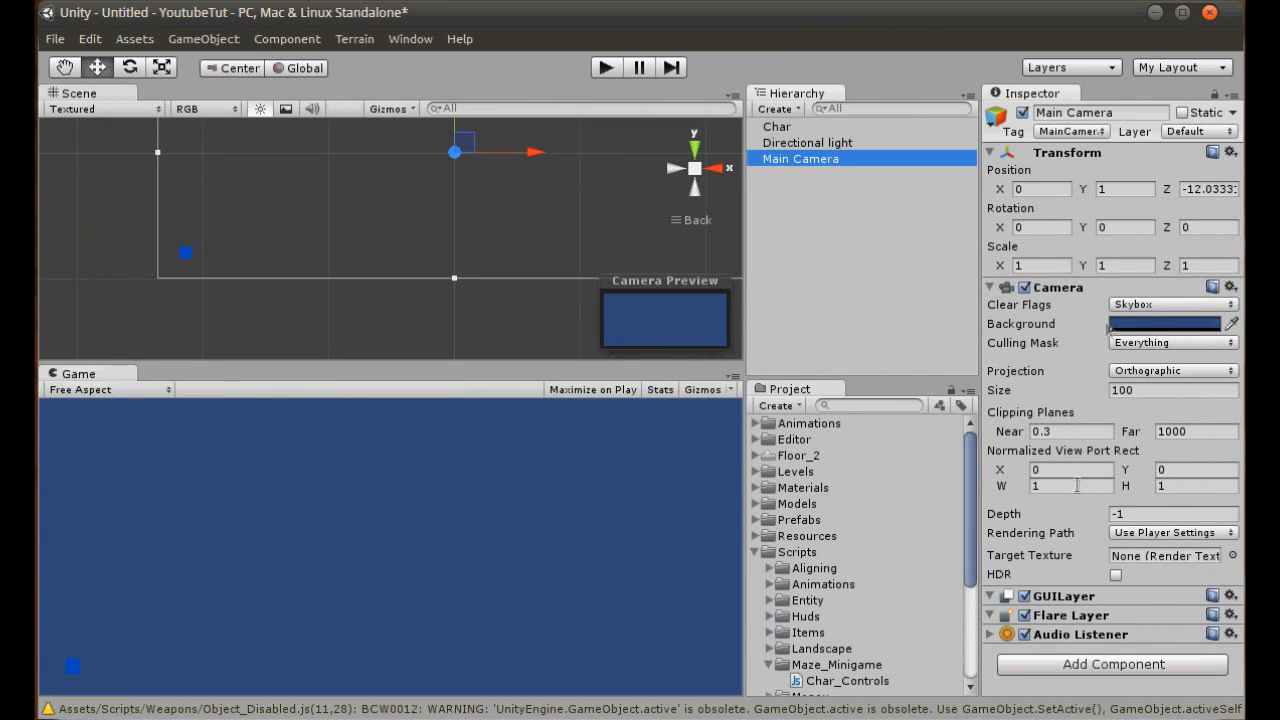
{"action": "key", "text": "alt+Tab"}
{"action": "type", "text": "camera"}
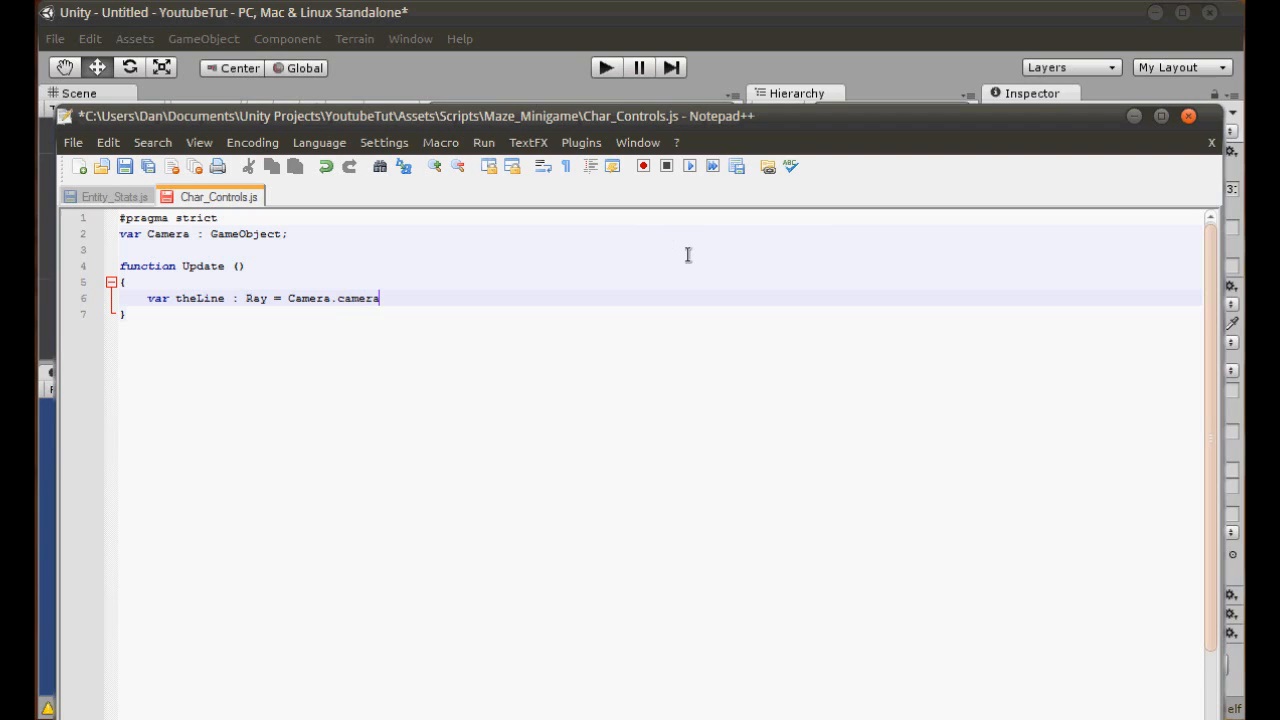
{"action": "type", "text": ".ScreenPointToRay"}
- Complete the theLine statement with ".ScreenPointToRay (Input.mousePosition);" and save the script
{"action": "type", "text": "();"}
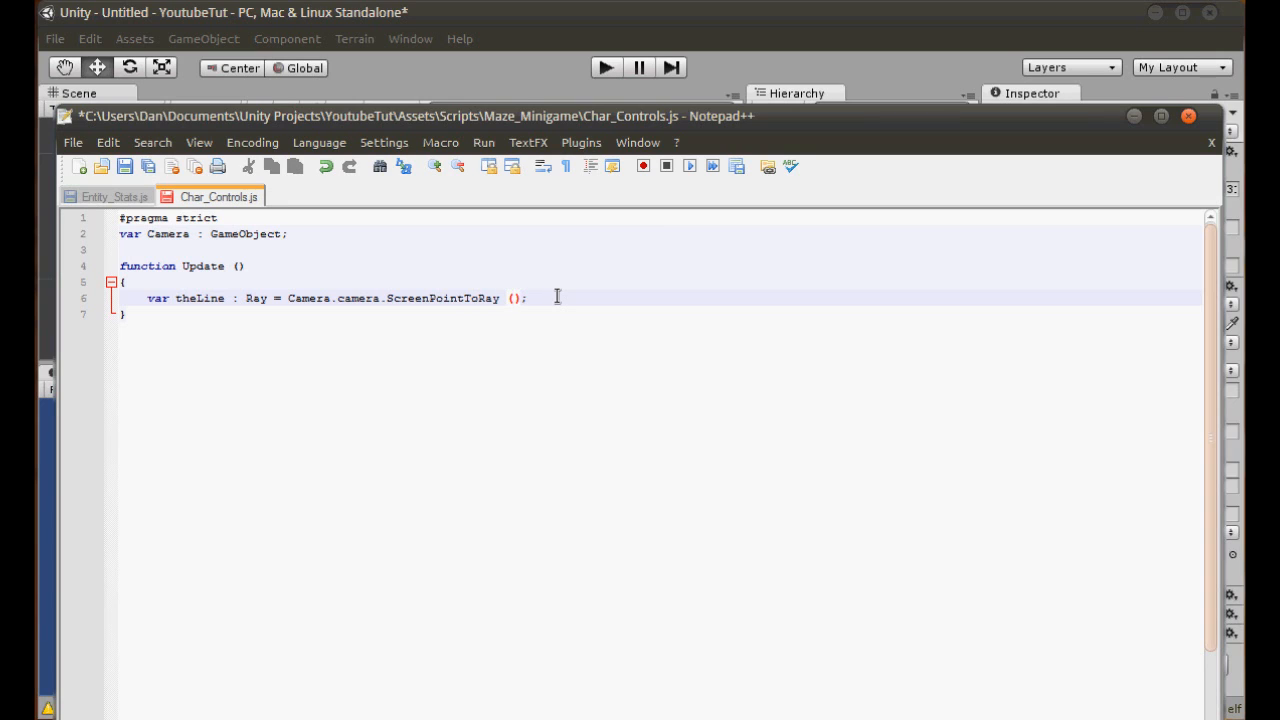
{"action": "type", "text": "Input.mousePosition"}
{"action": "key", "text": "ctrl+s"}
{"action": "left_click", "coordinate": [720, 303]}
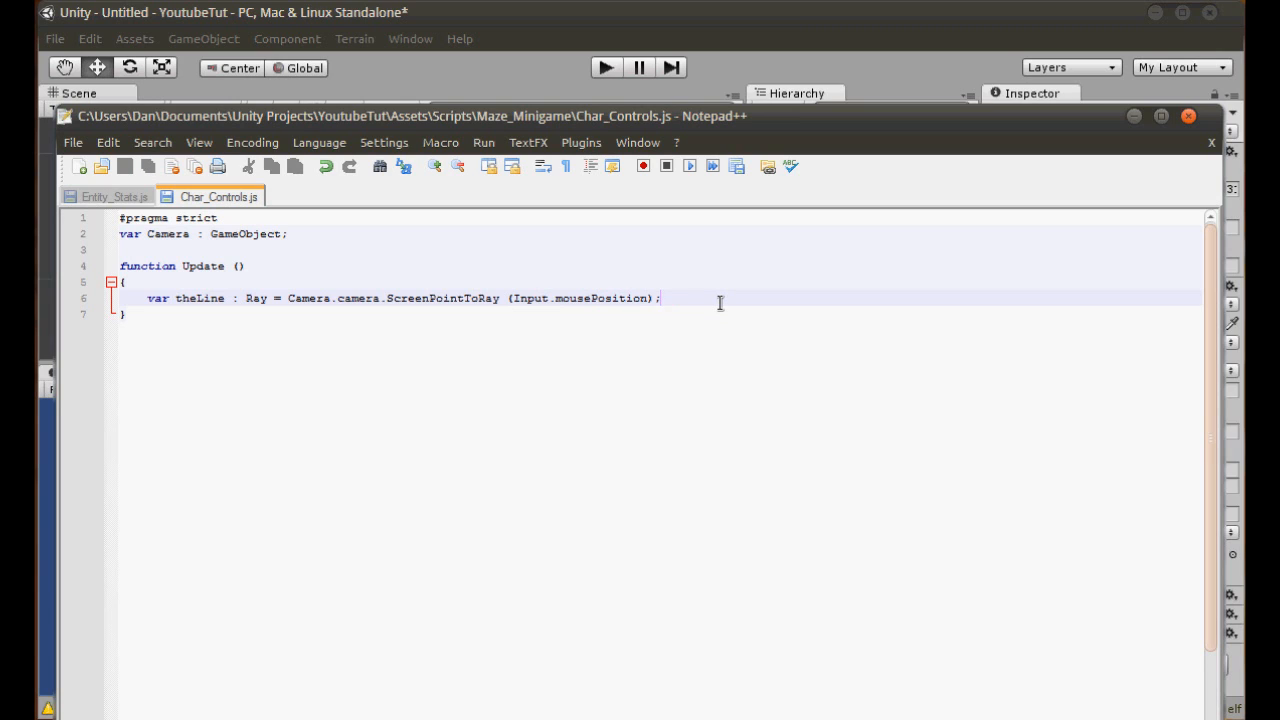
- Begin a new line below the ray declaration reading "var newPos : Vector3 = theLine."
{"action": "double_click", "coordinate": [255, 298]}
{"action": "key", "text": "End"}
{"action": "key", "text": "Return"}
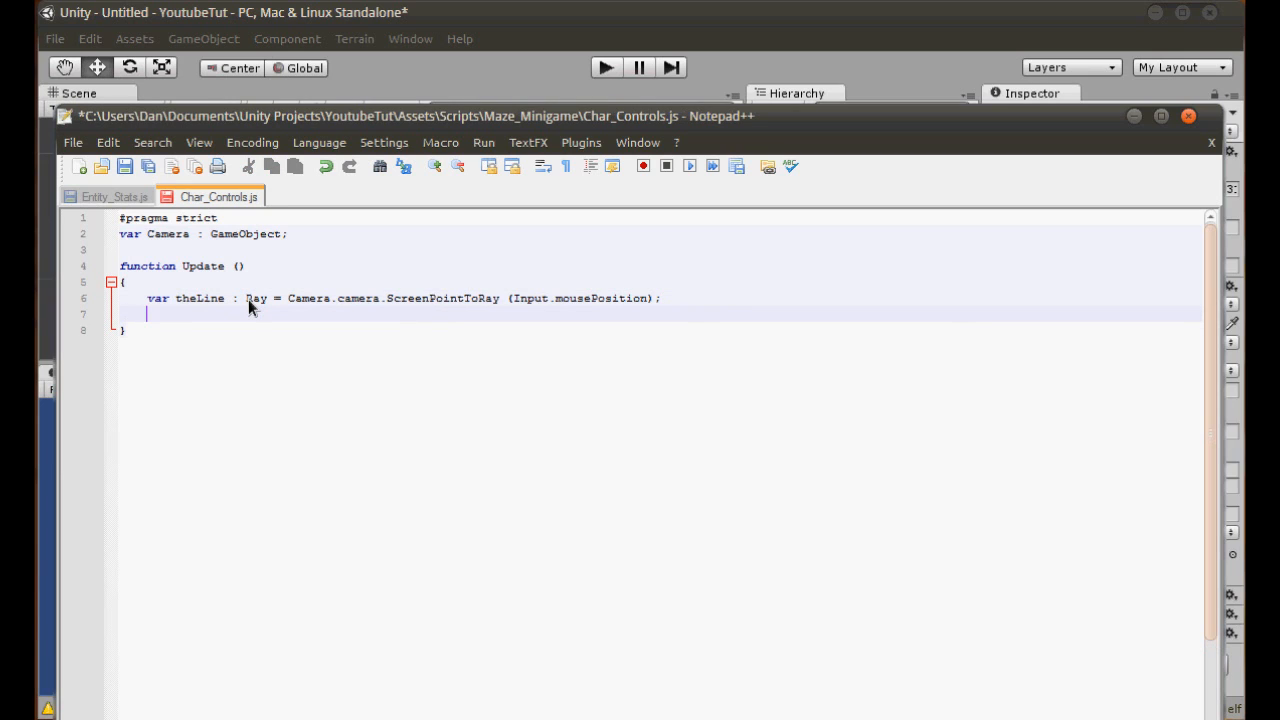
{"action": "type", "text": "var newPos : Vector3 ="}
{"action": "double_click", "coordinate": [212, 298]}
{"action": "key", "text": "ctrl+c"}
{"action": "left_click", "coordinate": [321, 314]}
{"action": "type", "text": "="}
{"action": "key", "text": "ctrl+v"}
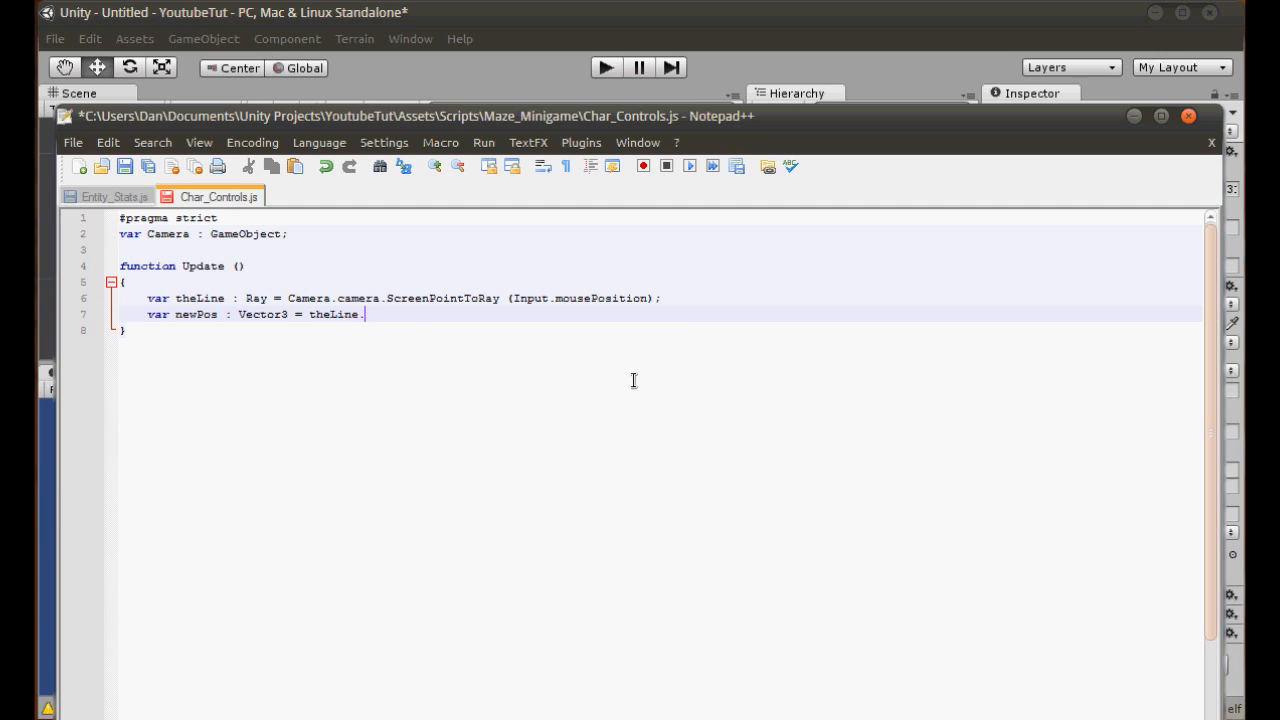
- Complete the newPos statement with "GetPoint(15);" and save the script
{"action": "double_click", "coordinate": [198, 299]}
{"action": "double_click", "coordinate": [255, 298]}
{"action": "left_click", "coordinate": [332, 314]}
{"action": "double_click", "coordinate": [333, 314]}
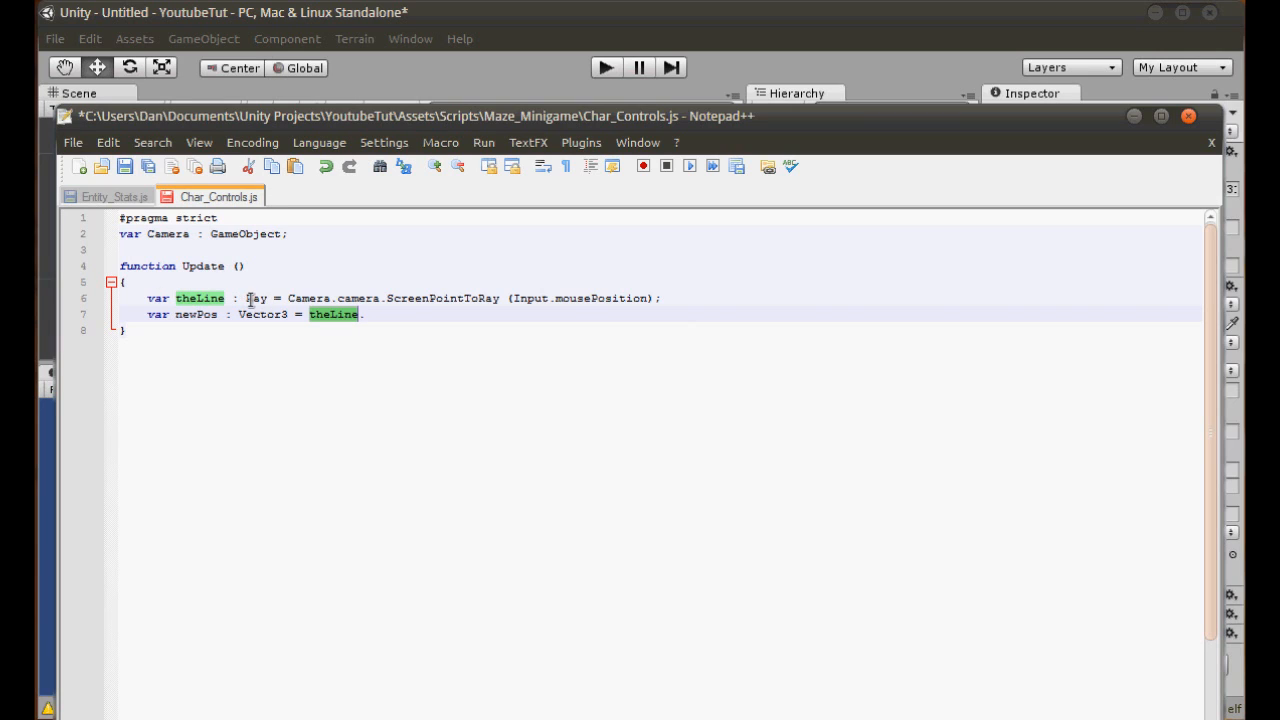
{"action": "left_click", "coordinate": [412, 312]}
{"action": "type", "text": ".GetPoint("}
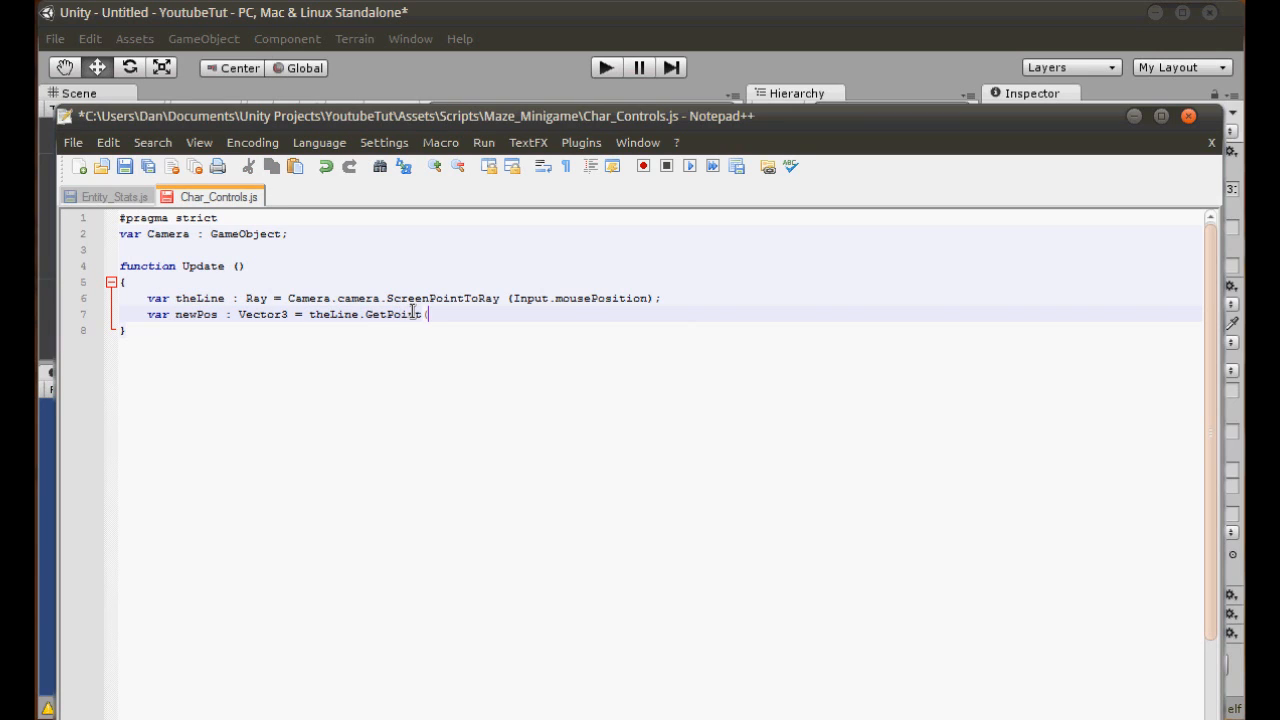
{"action": "left_click", "coordinate": [564, 62]}
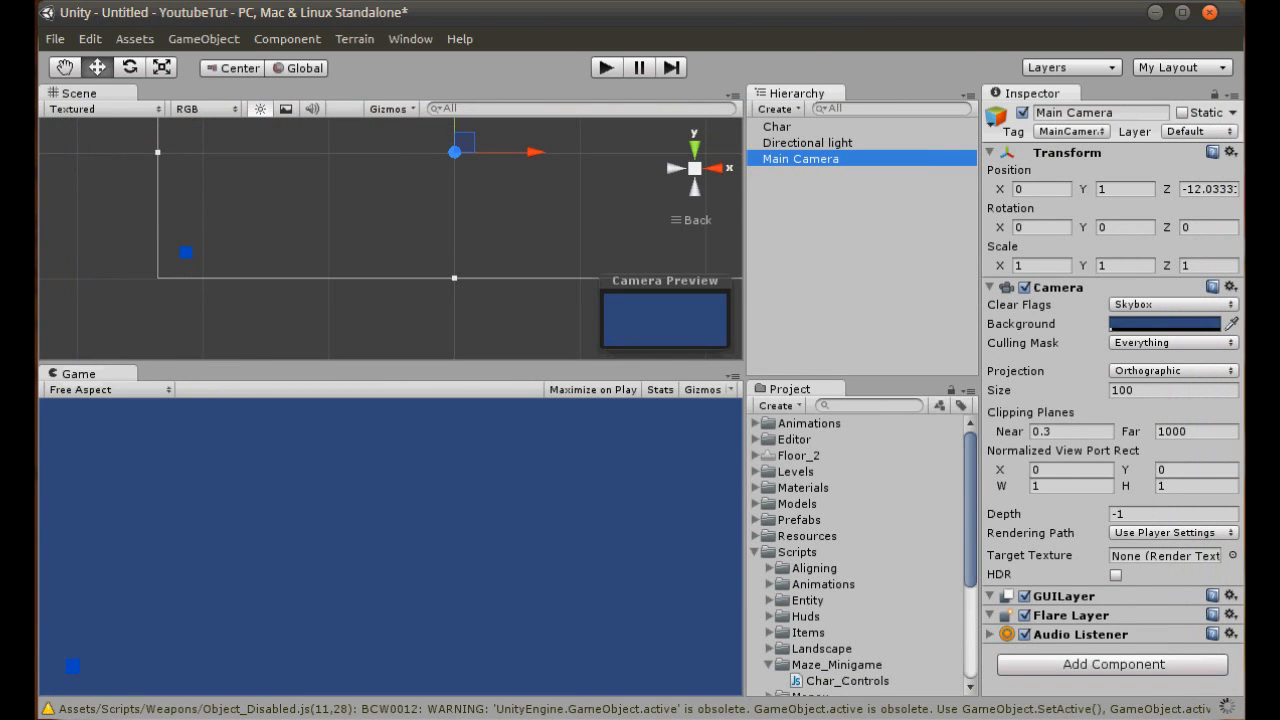
{"action": "left_click", "coordinate": [250, 718]}
{"action": "type", "text": "15"}
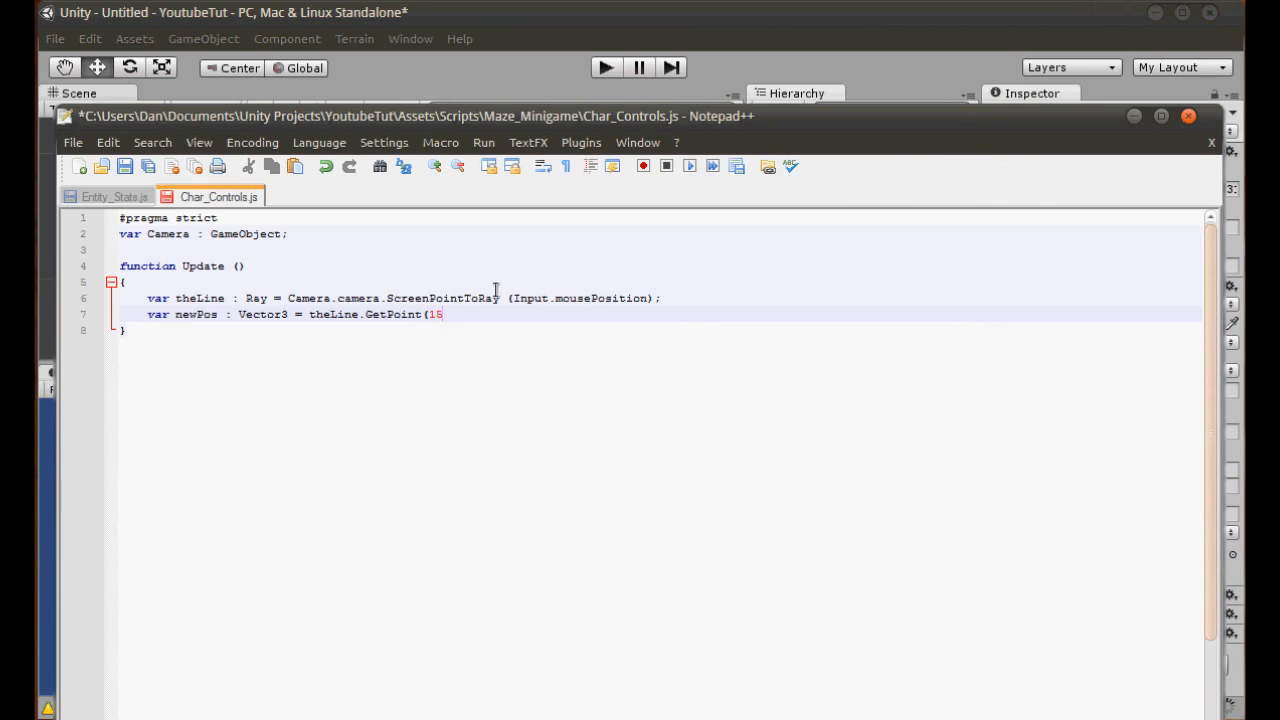
{"action": "type", "text": ");"}
{"action": "key", "text": "ctrl+s"}
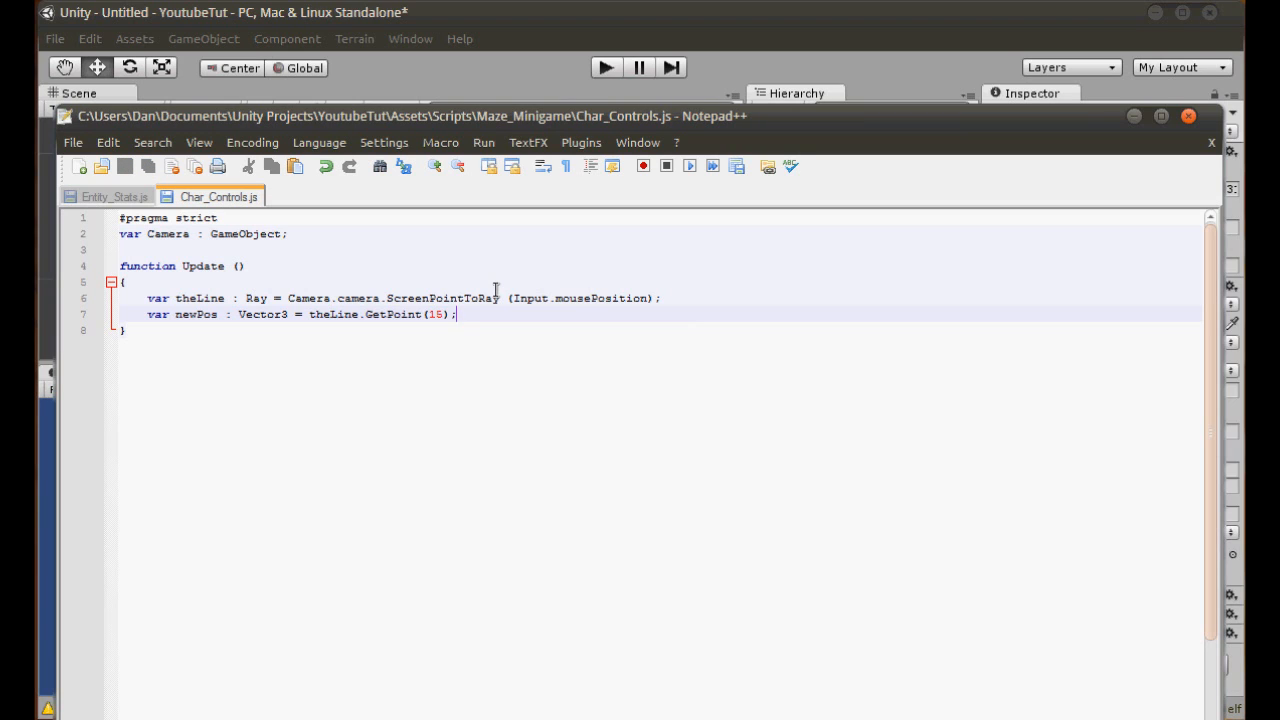
- Add the line "this.transform.position = newPos;" at the end of Update and save the script
{"action": "double_click", "coordinate": [192, 314]}
{"action": "left_click", "coordinate": [513, 314]}
{"action": "key", "text": "Return"}
{"action": "type", "text": "this.t"}
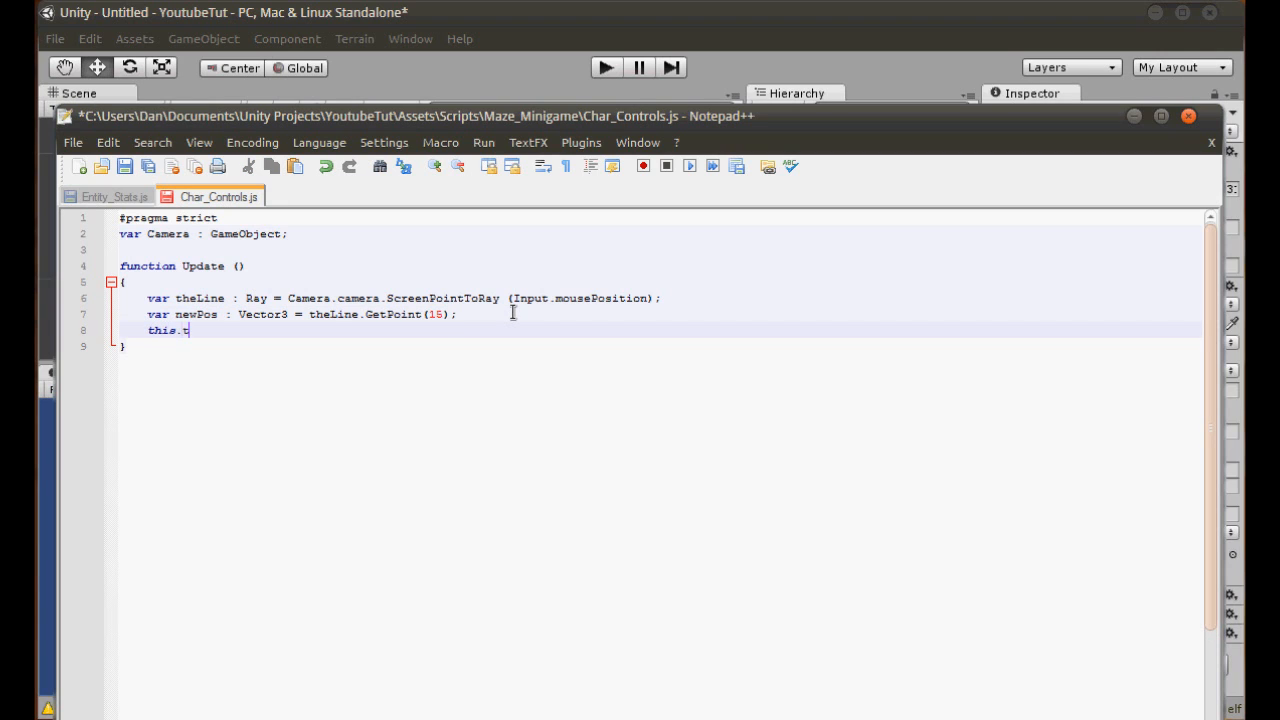
{"action": "type", "text": "ransform.position ="}
{"action": "double_click", "coordinate": [195, 314]}
{"action": "key", "text": "ctrl+c"}
{"action": "left_click", "coordinate": [385, 327]}
{"action": "key", "text": "ctrl+v"}
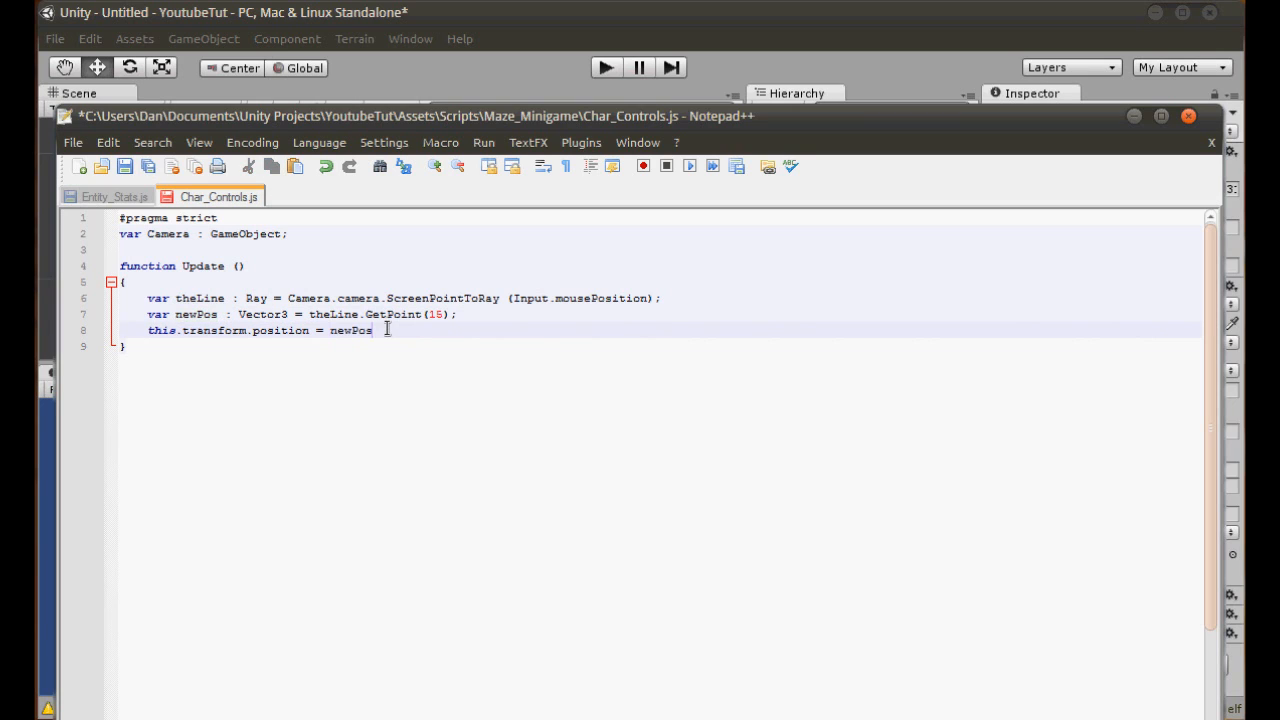
{"action": "type", "text": ";"}
{"action": "key", "text": "ctrl+s"}
- Review how theLine and newPos feed the position assignment, then switch to Unity and briefly test-run the scene
{"action": "left_click_drag", "start_coordinate": [148, 331], "coordinate": [310, 331]}
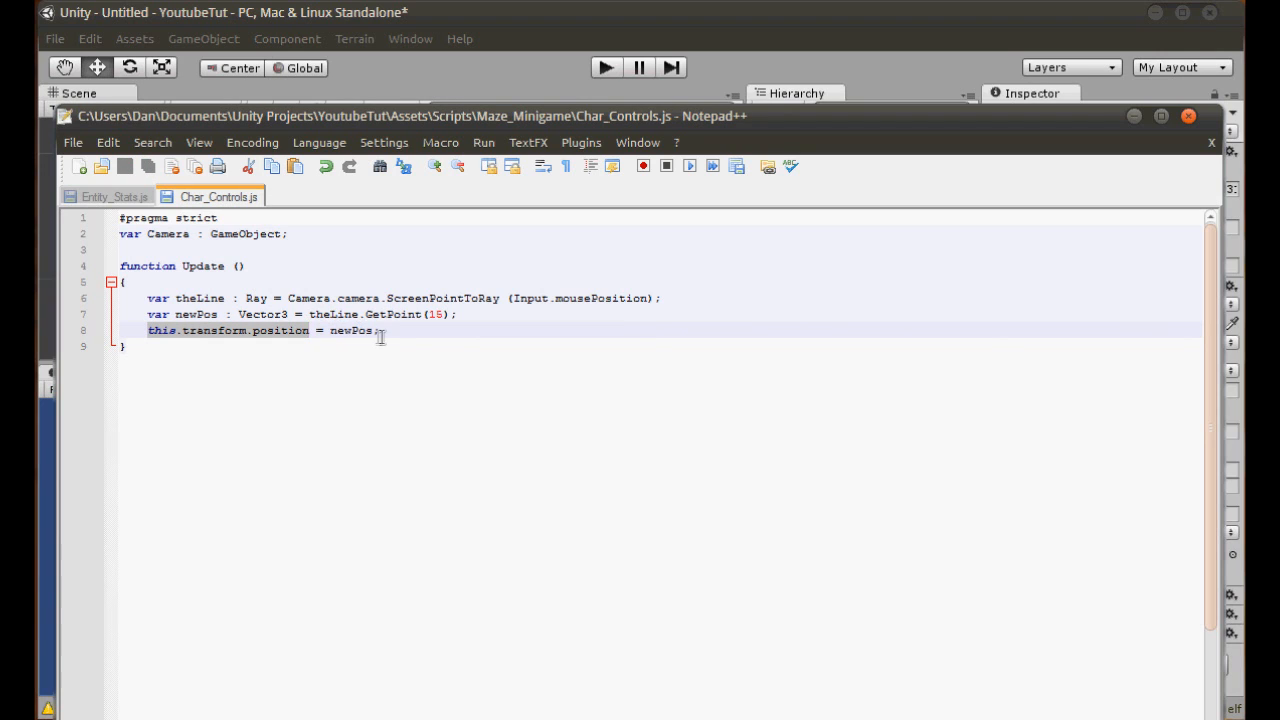
{"action": "double_click", "coordinate": [336, 331]}
{"action": "double_click", "coordinate": [186, 314]}
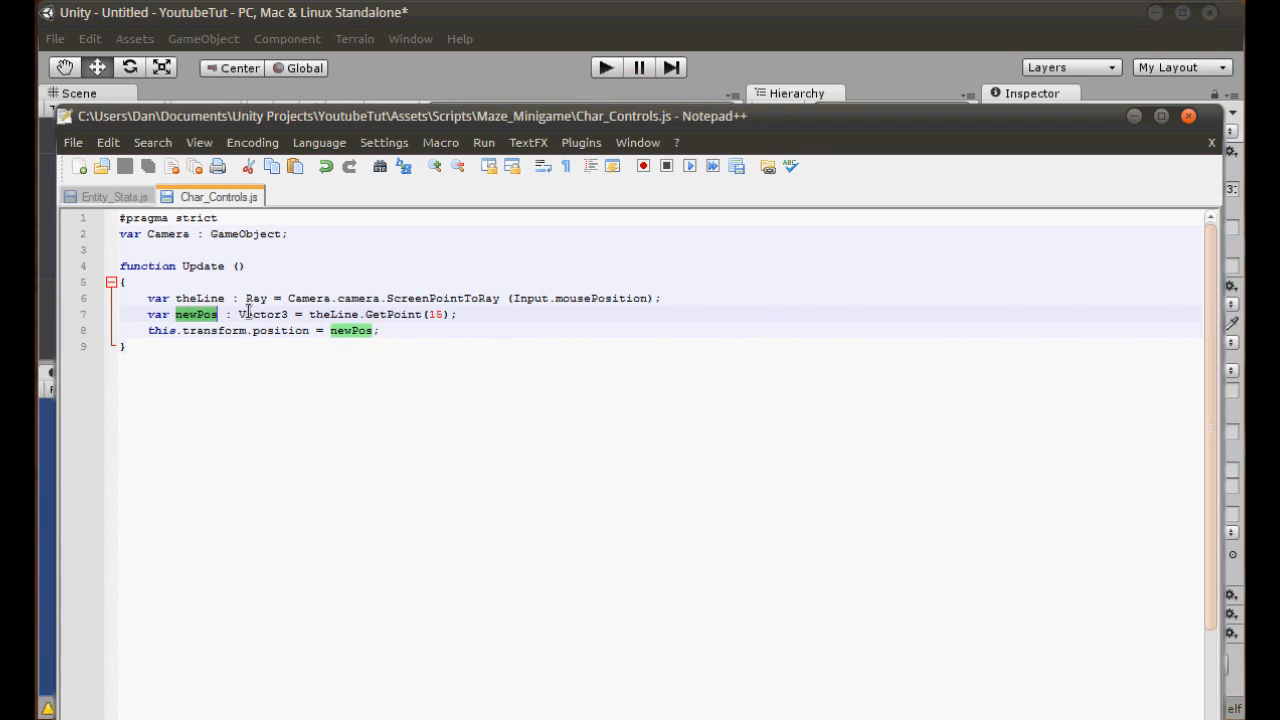
{"action": "left_click_drag", "start_coordinate": [237, 314], "coordinate": [292, 298]}
{"action": "double_click", "coordinate": [333, 314]}
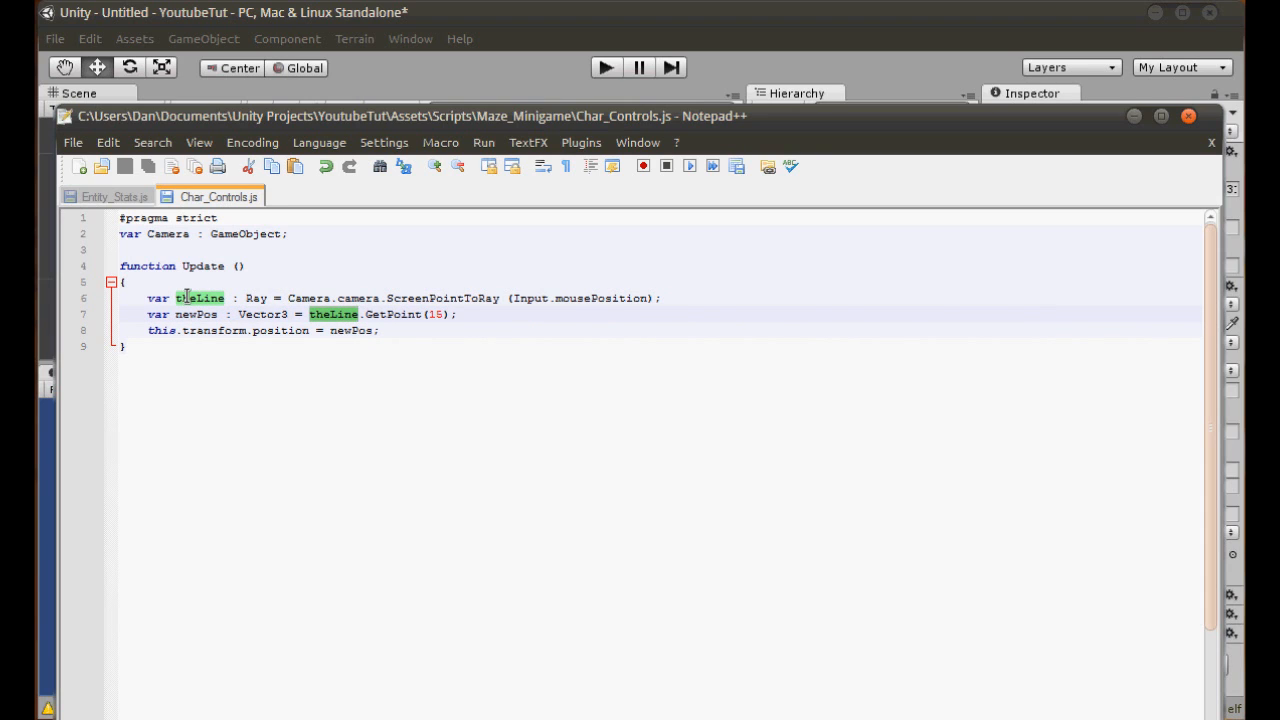
{"action": "left_click_drag", "start_coordinate": [364, 314], "coordinate": [400, 332]}
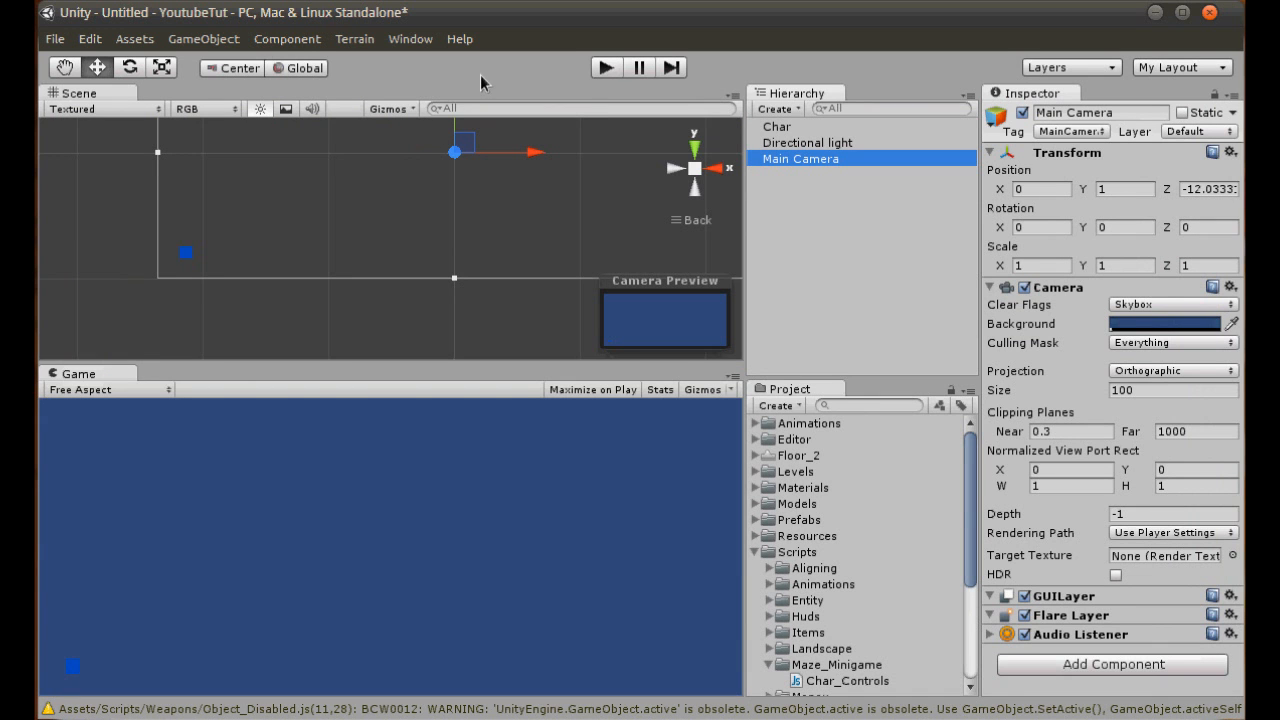
{"action": "left_click", "coordinate": [606, 68]}
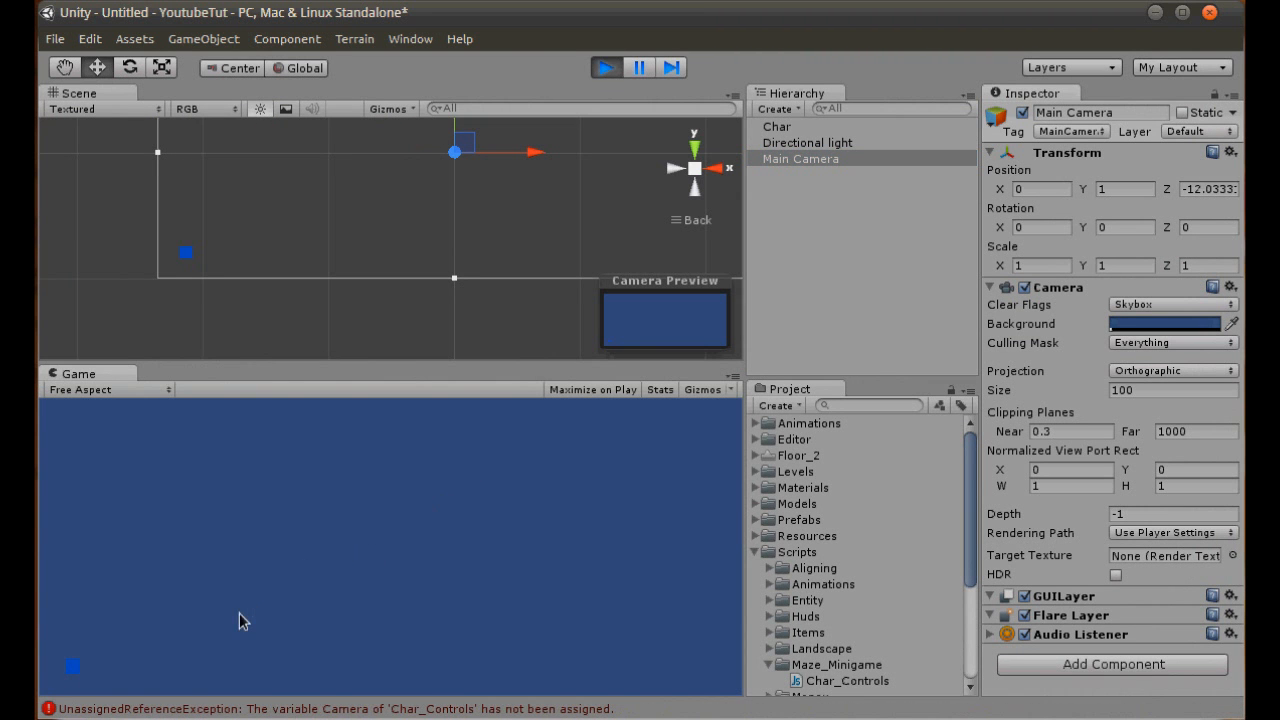
{"action": "left_click", "coordinate": [606, 68]}
- Assign Main Camera to the Camera variable of the Char cube's Char_Controls script
{"action": "mouse_move", "coordinate": [830, 163]}
{"action": "left_mouse_down"}
{"action": "mouse_move", "coordinate": [862, 182]}
{"action": "mouse_move", "coordinate": [836, 165]}
{"action": "left_mouse_up"}
{"action": "left_click", "coordinate": [778, 110]}
{"action": "left_click", "coordinate": [750, 86]}
{"action": "left_click", "coordinate": [769, 131]}
{"action": "left_click_drag", "start_coordinate": [804, 162], "coordinate": [1160, 512]}
- Run the scene, clear the Console, test how the cube follows the mouse, and stop the run
{"action": "left_click", "coordinate": [604, 67]}
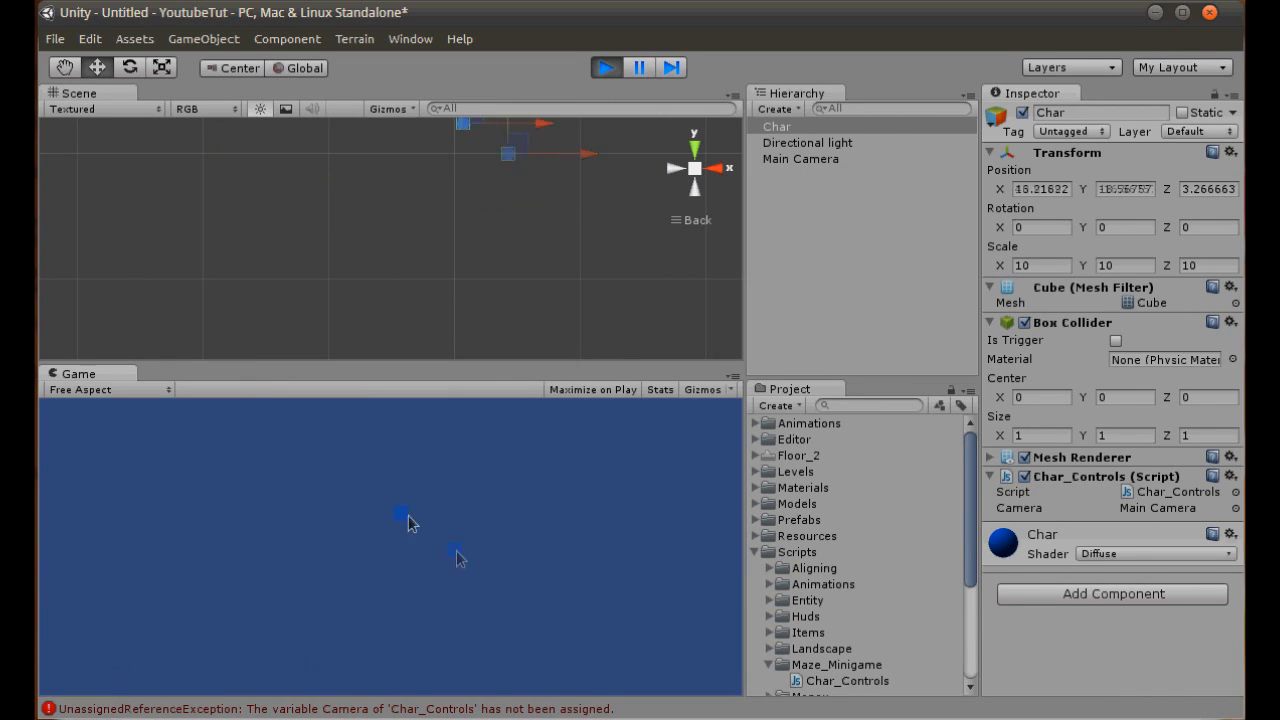
{"action": "left_click", "coordinate": [336, 708]}
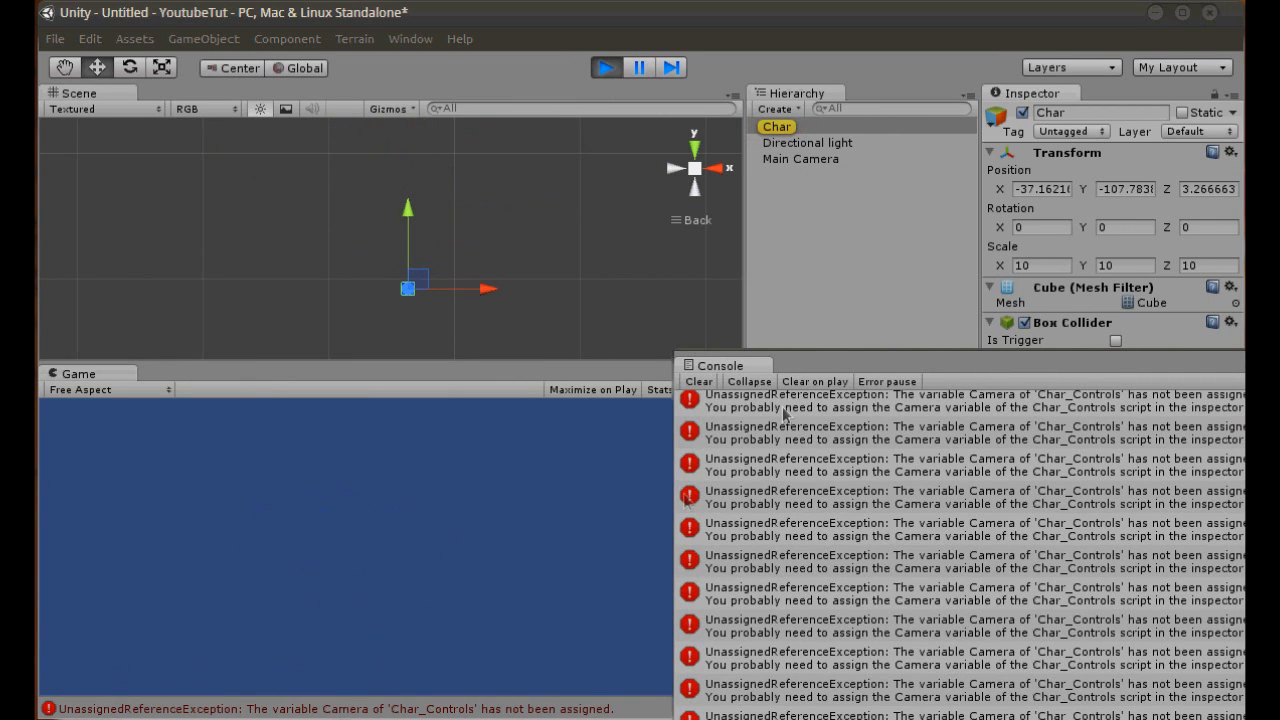
{"action": "left_click", "coordinate": [697, 384]}
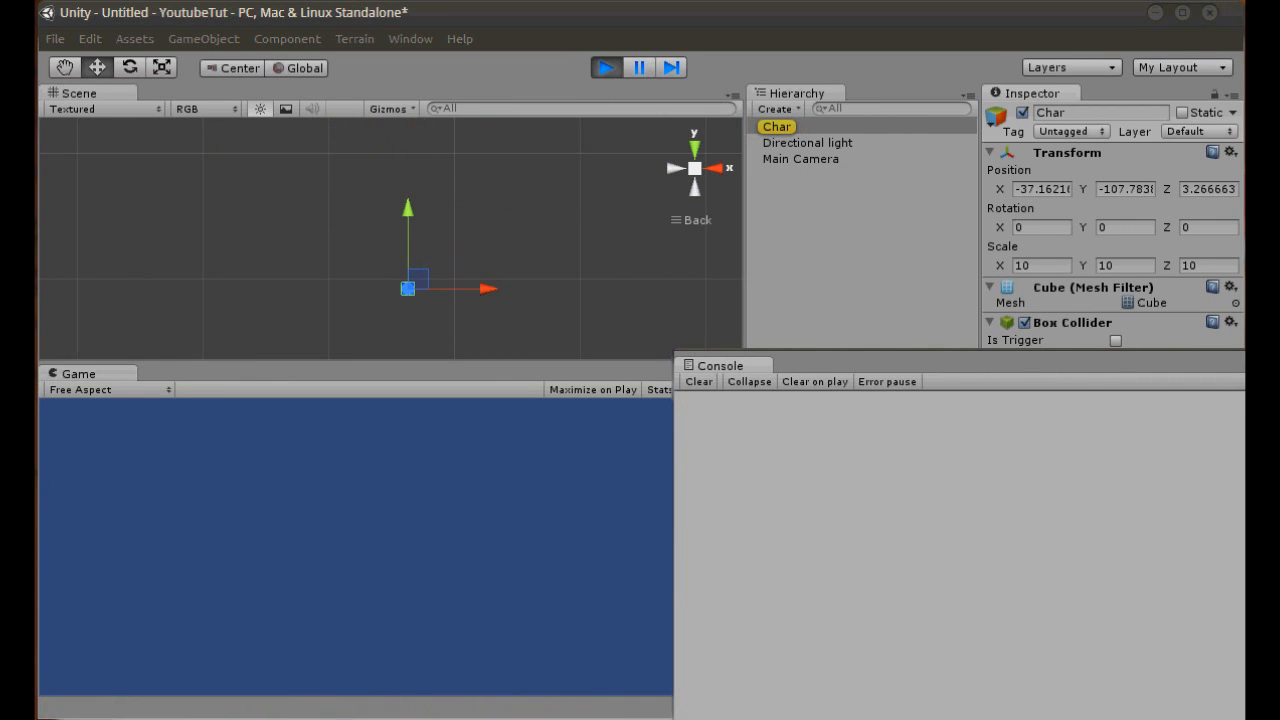
{"action": "left_click", "coordinate": [263, 446]}
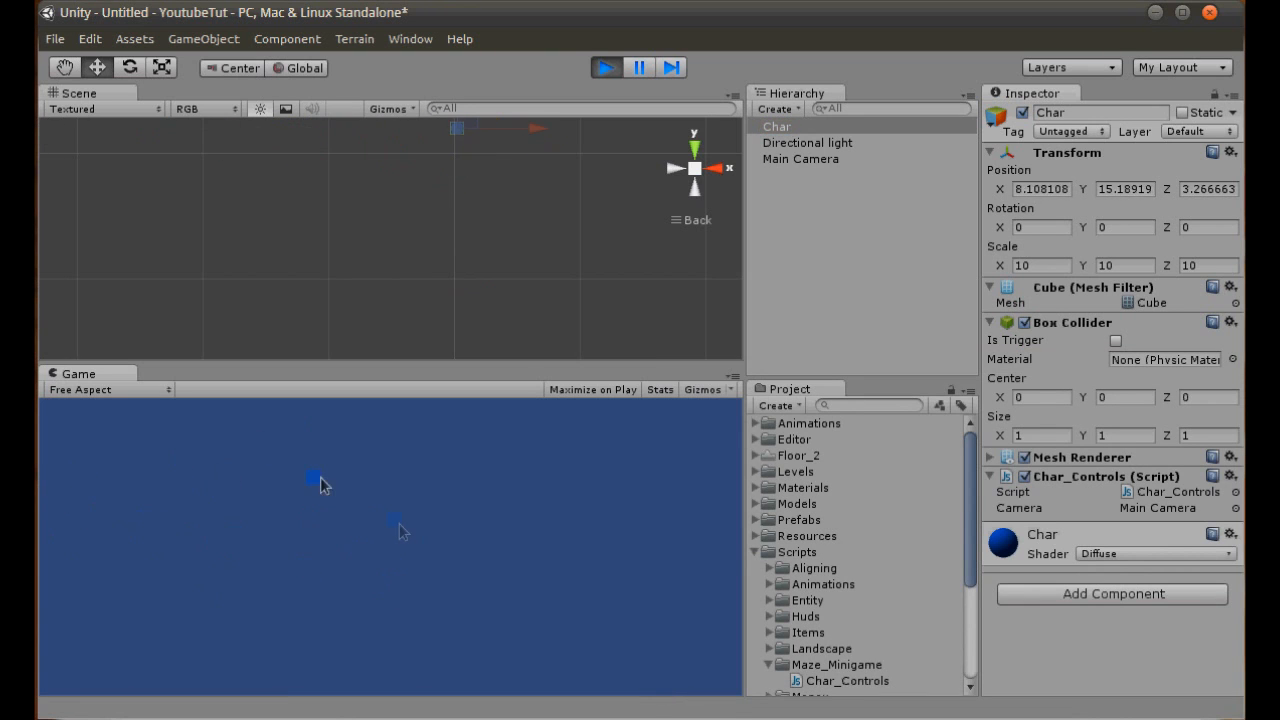
{"action": "left_click", "coordinate": [606, 67]}
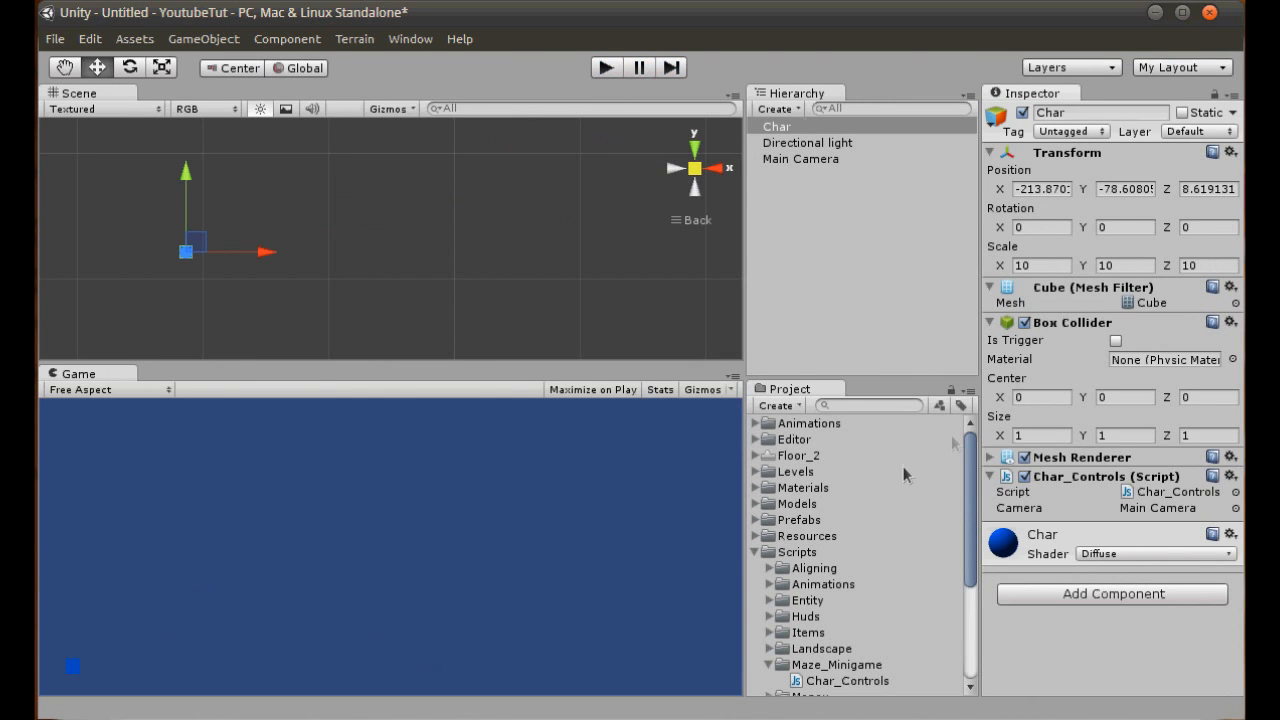
- Switch to Notepad++, set the GetPoint distance in the newPos line to 5, and save the script
{"action": "key", "text": "alt+Tab"}
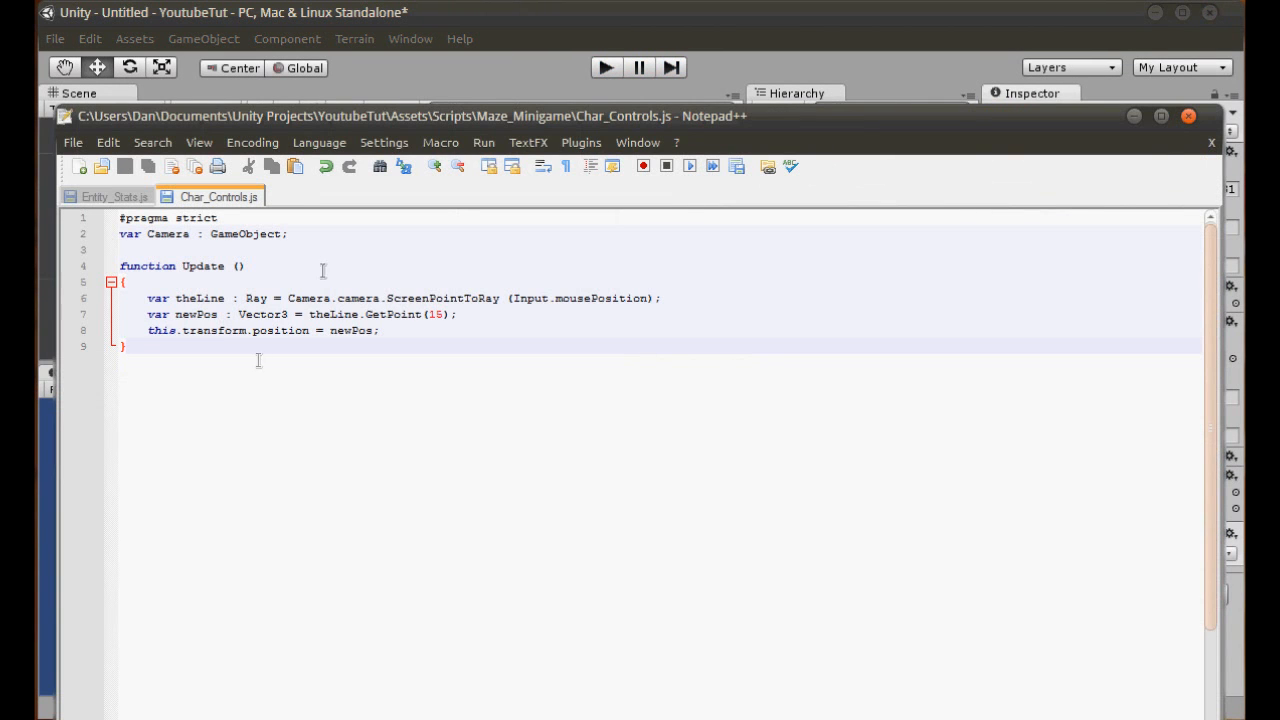
{"action": "left_click", "coordinate": [455, 315]}
{"action": "key", "text": "Left"}
{"action": "key", "text": "BackSpace"}
{"action": "key", "text": "BackSpace"}
{"action": "type", "text": "5"}
{"action": "key", "text": "ctrl+s"}
- Switch to Unity, test-run the scene with the edited script, and inspect the Main Camera's settings
{"action": "left_click", "coordinate": [448, 13]}
{"action": "left_click", "coordinate": [606, 67]}
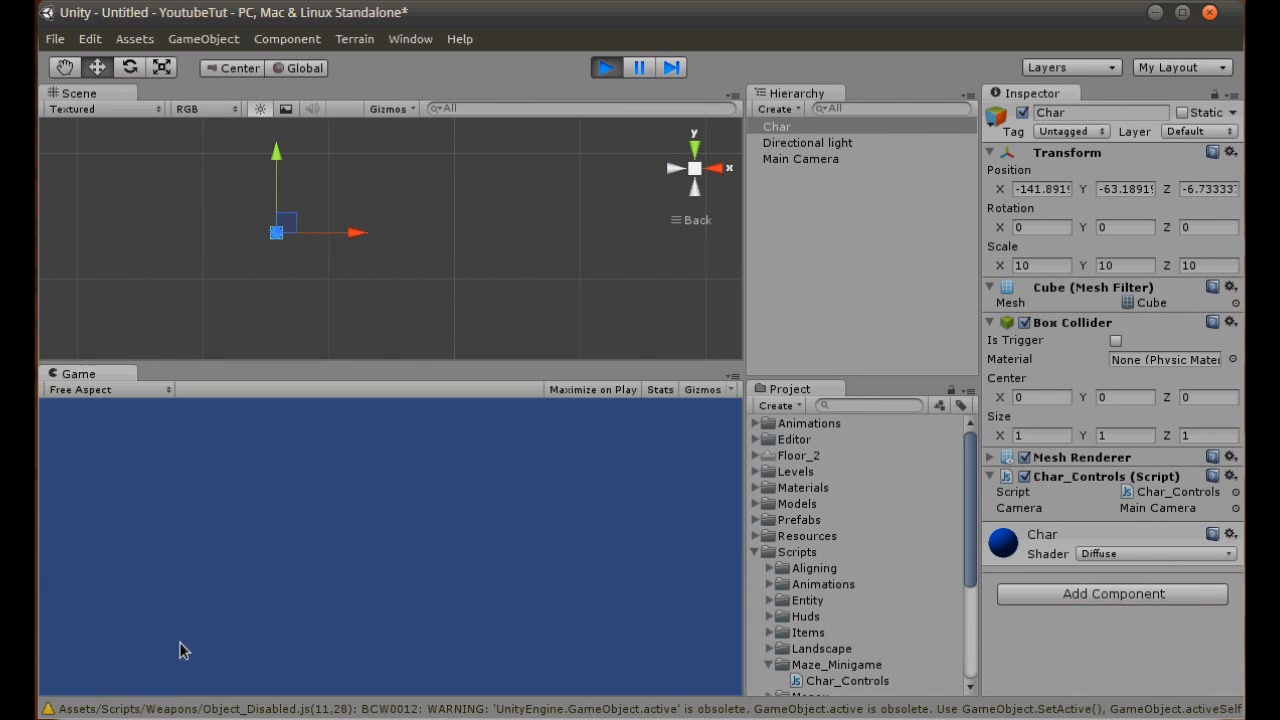
{"action": "left_click", "coordinate": [608, 70]}
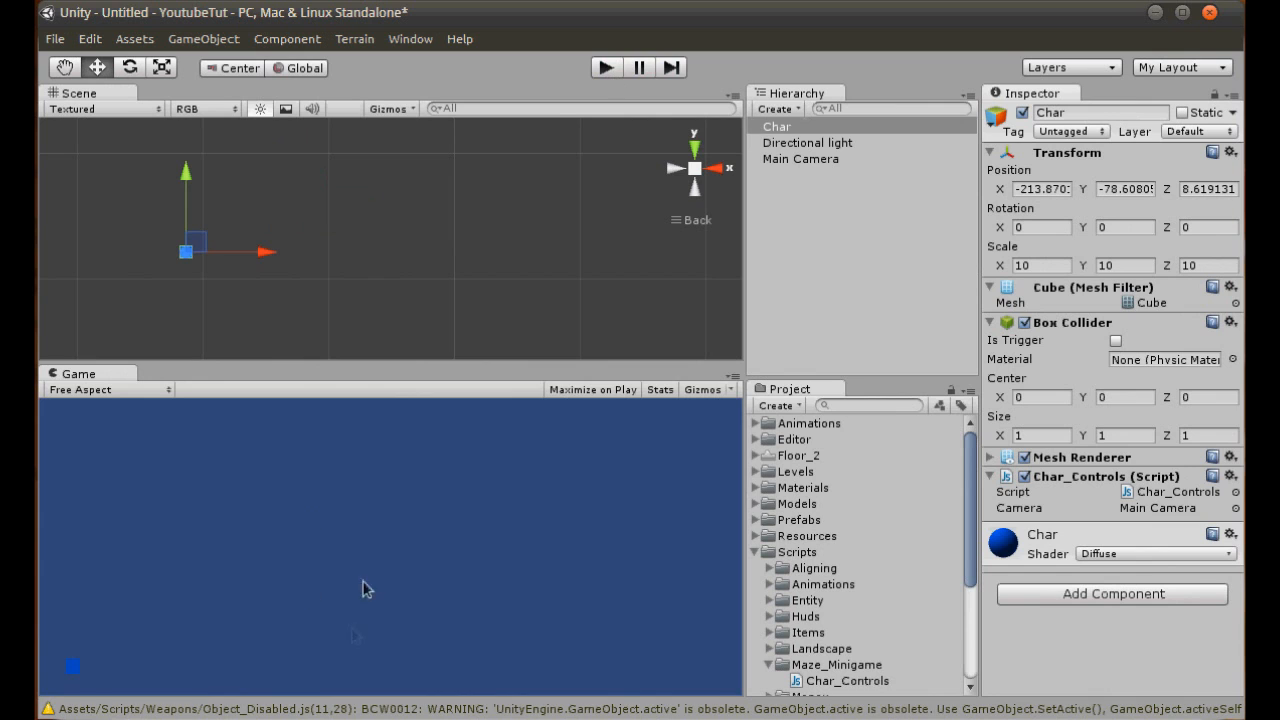
{"action": "left_click", "coordinate": [821, 160]}
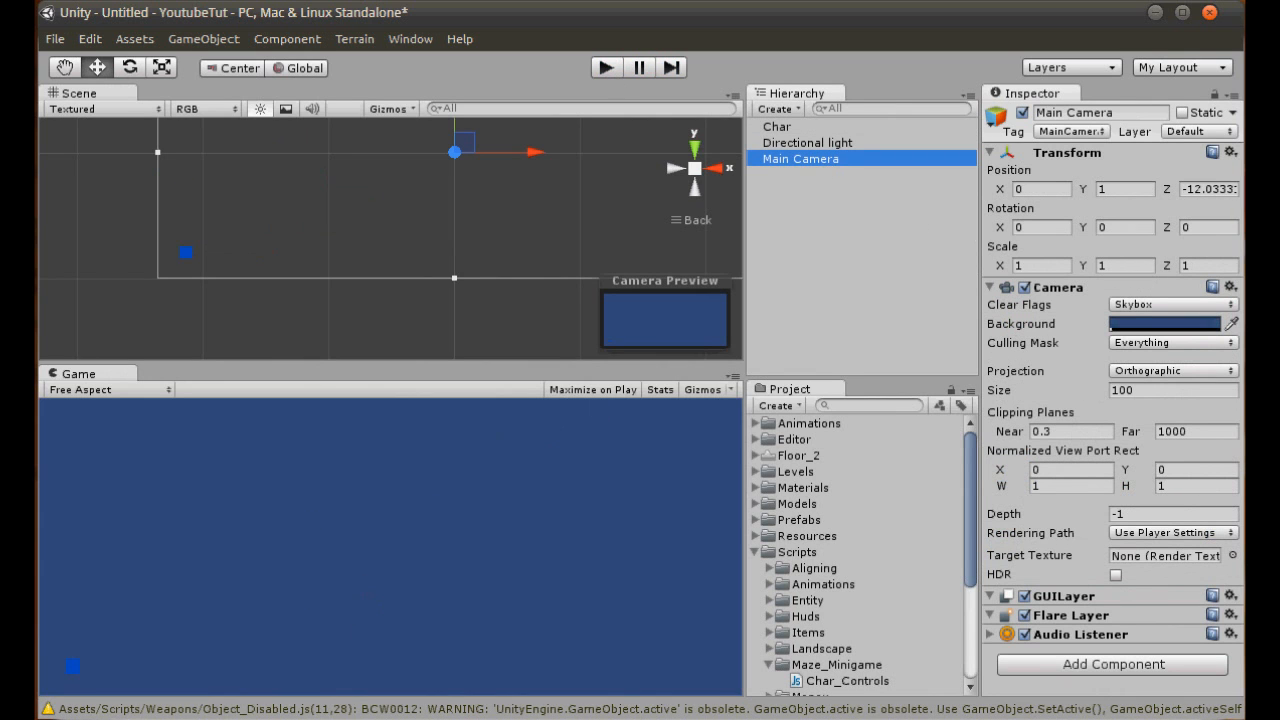
- Switch to Notepad++, replace the GetPoint distance in the newPos line, and save the script
{"action": "key", "text": "alt+Tab"}
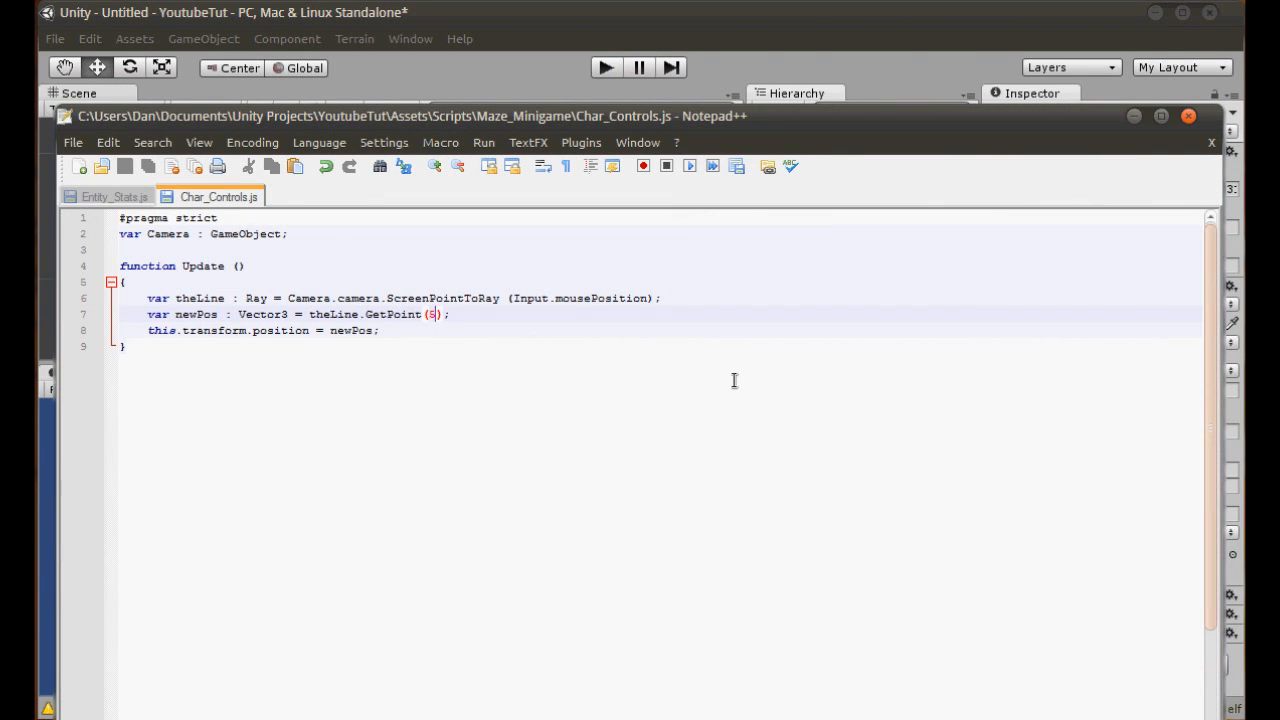
{"action": "key", "text": "BackSpace"}
{"action": "key", "text": "ctrl+s"}
- Switch to Unity, run the scene, and examine the cube's movement against the Main Camera's full view bounds
{"action": "key", "text": "alt+Tab"}
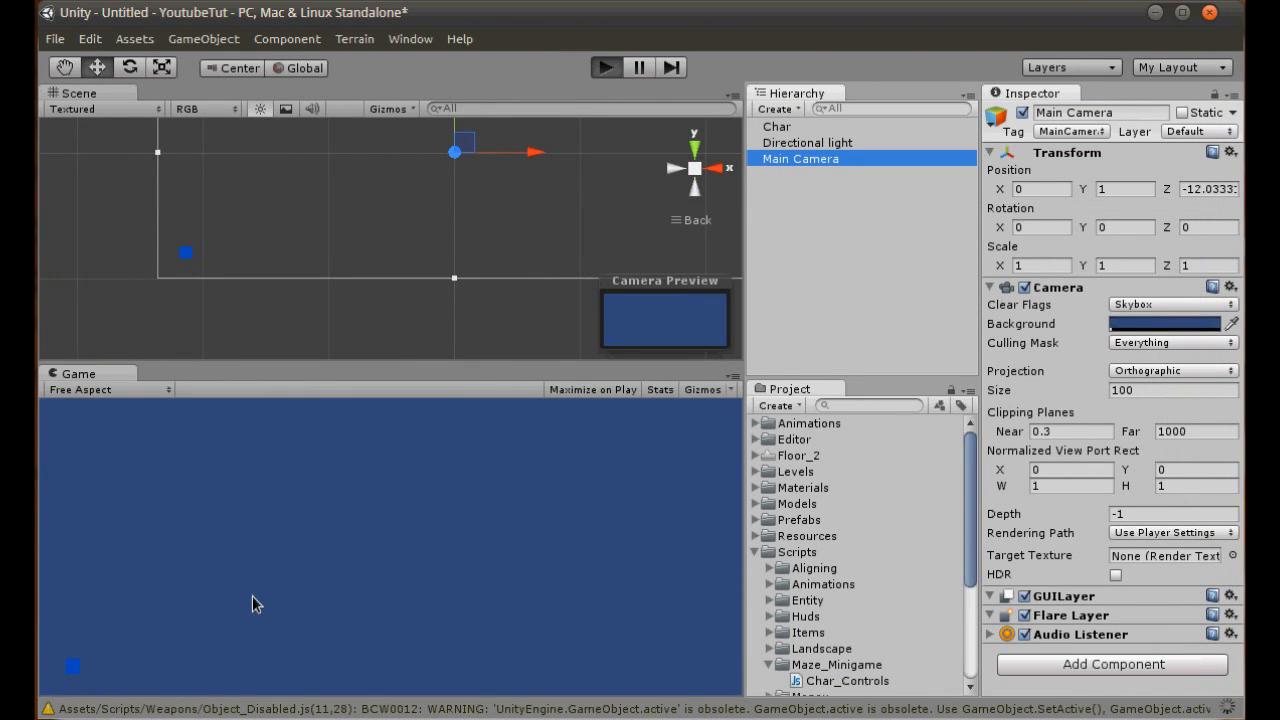
{"action": "key", "text": "ctrl+p"}
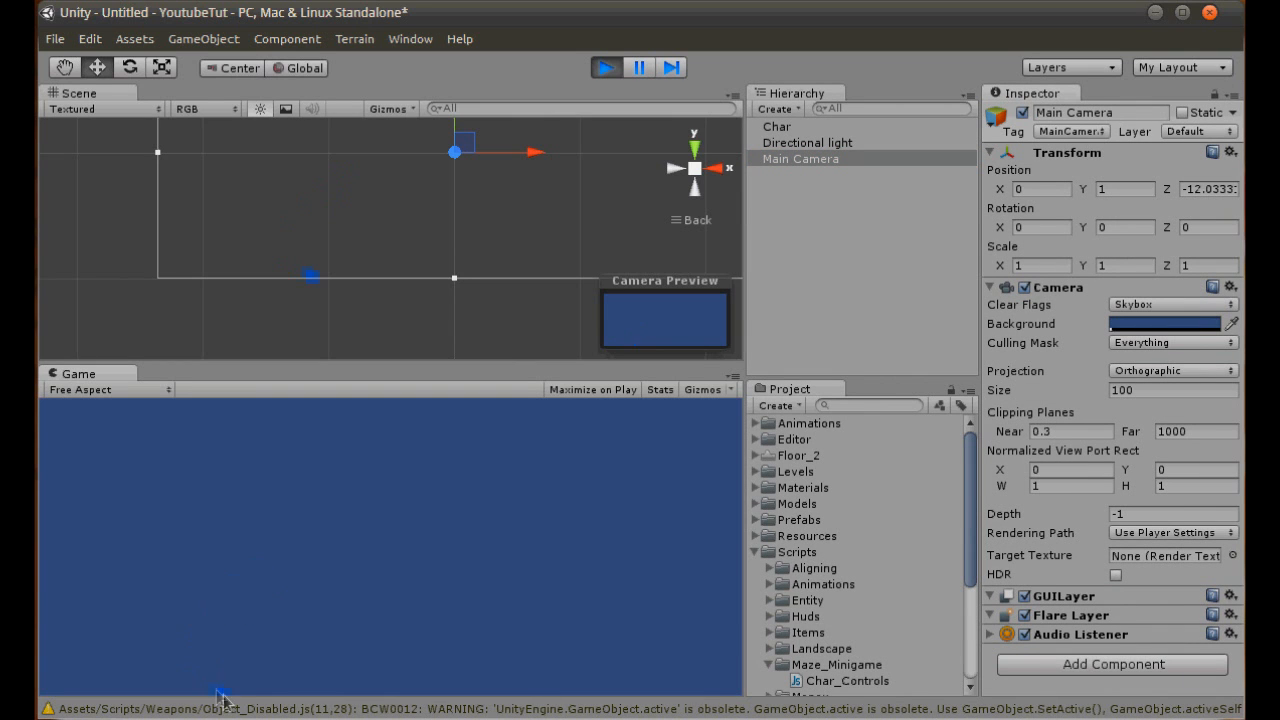
{"action": "scroll", "coordinate": [554, 186], "scroll_direction": "down", "scroll_amount": 1}
{"action": "scroll", "coordinate": [535, 195], "scroll_direction": "down", "scroll_amount": 10}
{"action": "middle_click_drag", "start_coordinate": [489, 200], "coordinate": [459, 267]}
{"action": "scroll", "coordinate": [486, 222], "scroll_direction": "up", "scroll_amount": 6}
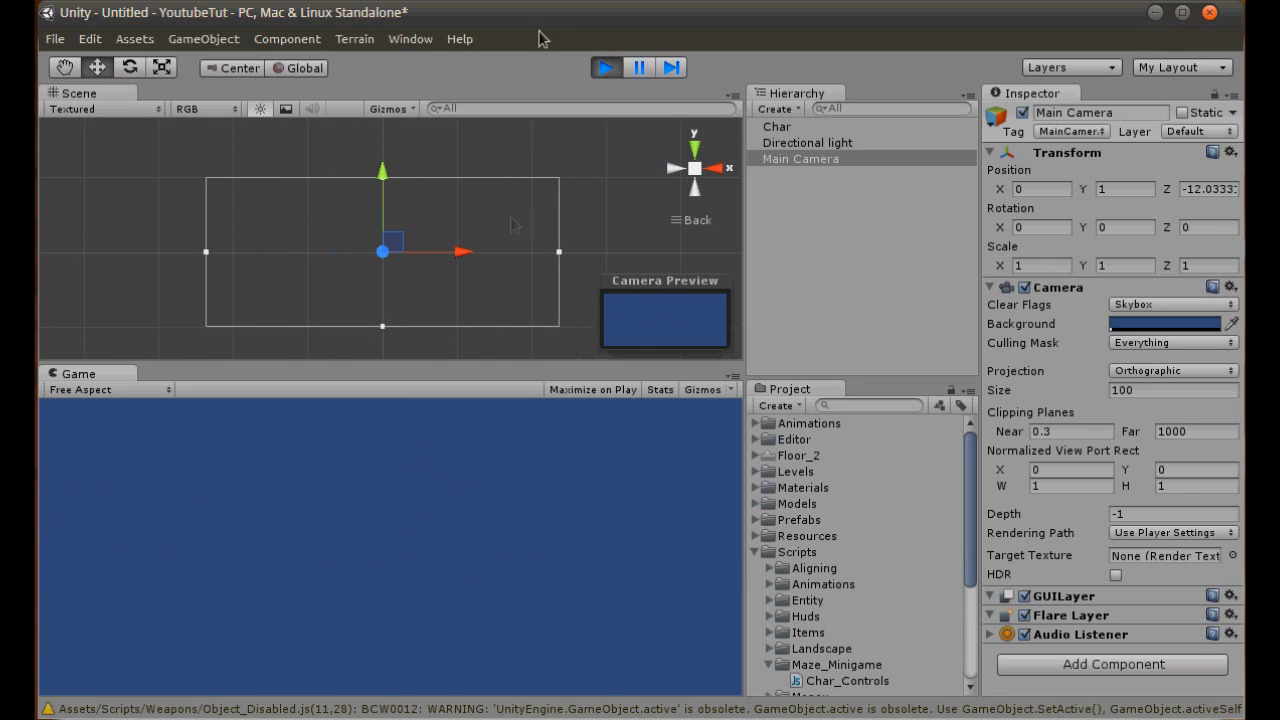
- Stop the test run and create a new cube in the scene
{"action": "left_click", "coordinate": [604, 67]}
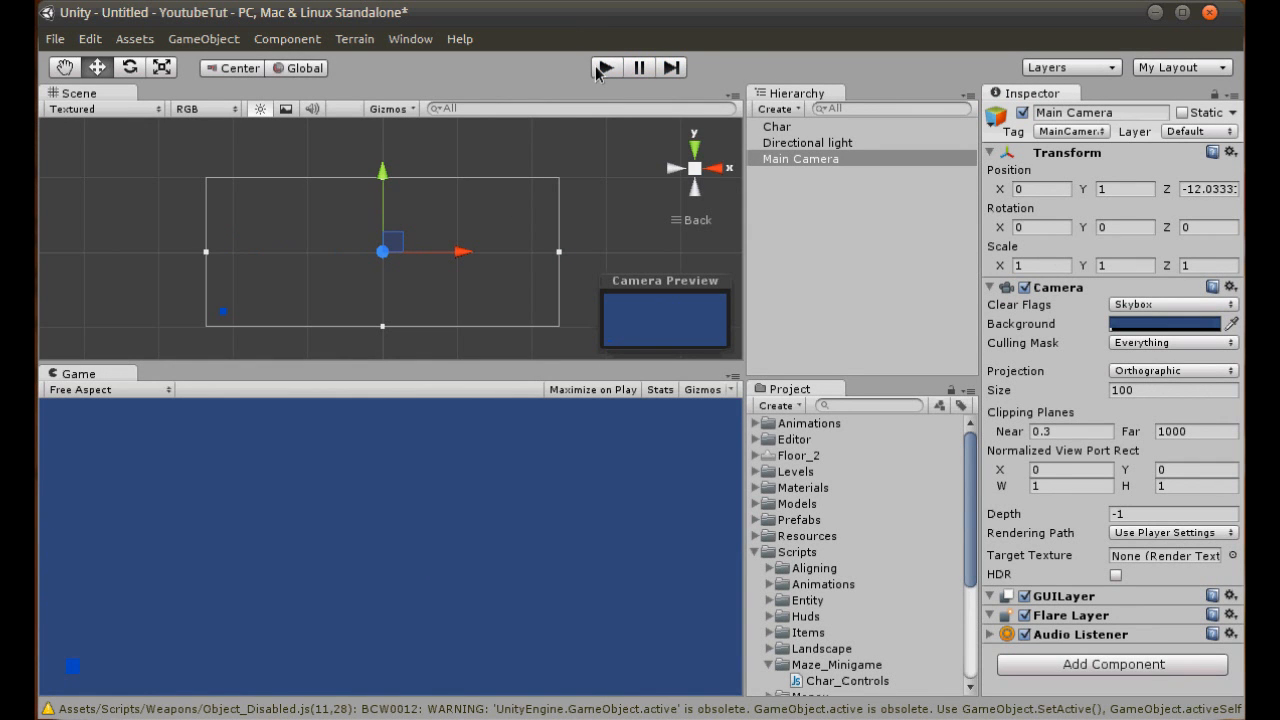
{"action": "left_click", "coordinate": [208, 42]}
{"action": "mouse_move", "coordinate": [343, 89]}
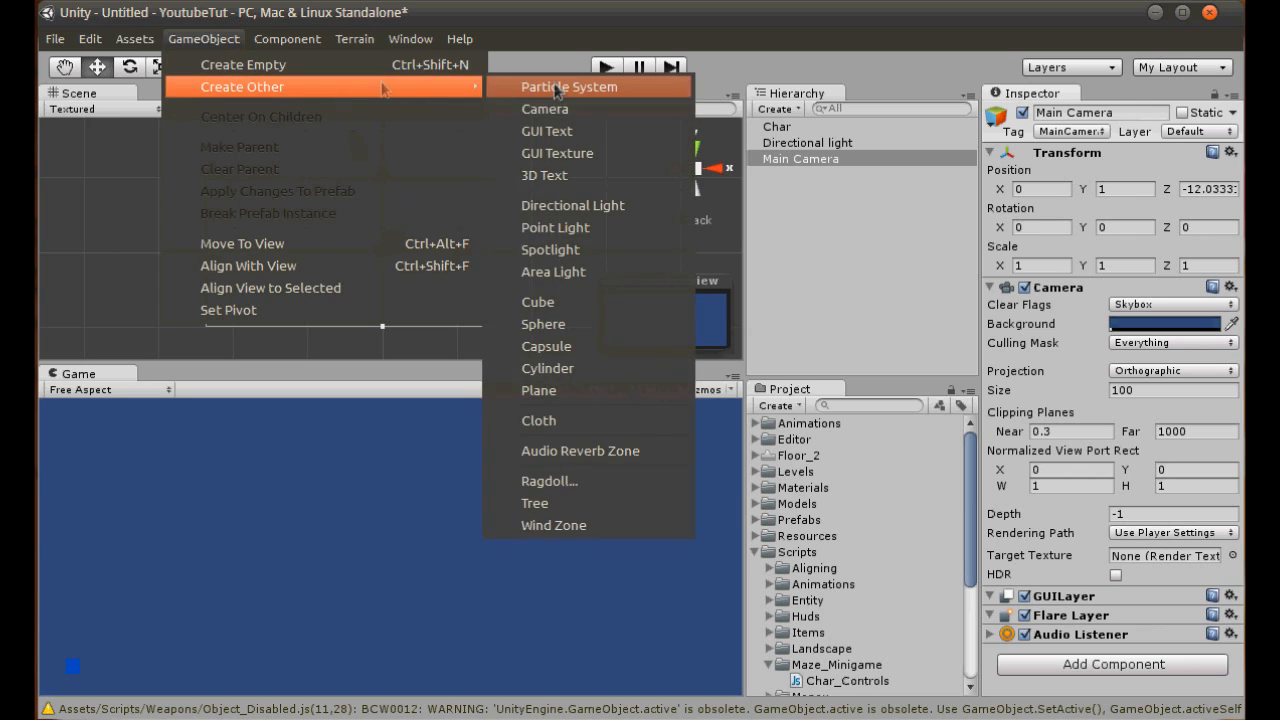
{"action": "left_click", "coordinate": [567, 299]}
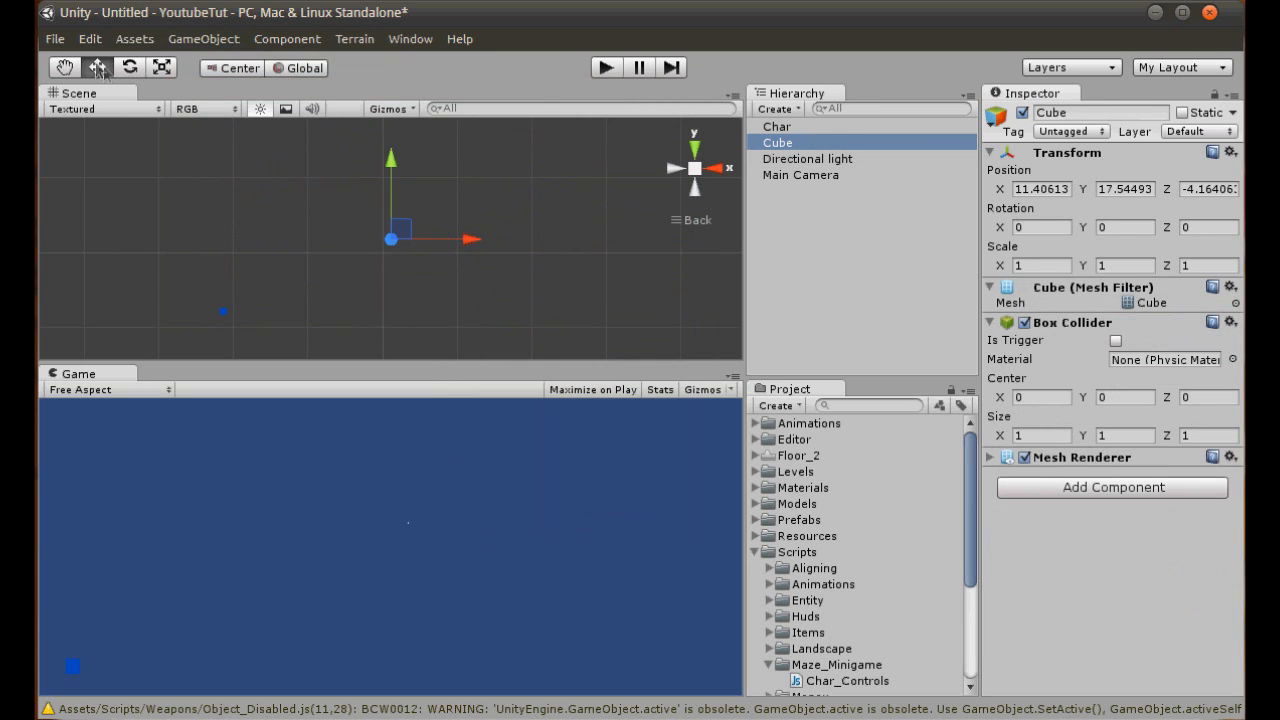
- Move the new cube straight down to about Y -91.7, near the lower edge of the camera's view
{"action": "left_click", "coordinate": [162, 67]}
{"action": "left_click", "coordinate": [780, 143]}
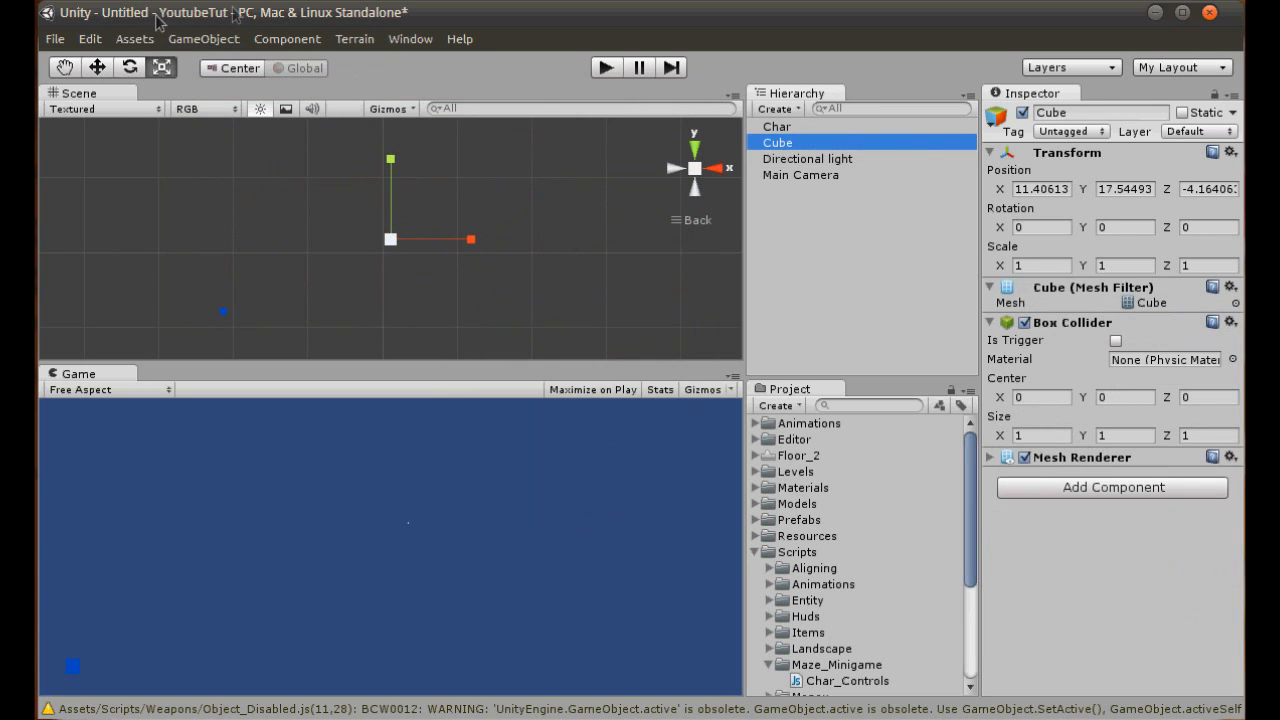
{"action": "left_click", "coordinate": [97, 67]}
{"action": "left_click_drag", "start_coordinate": [393, 183], "coordinate": [401, 265]}
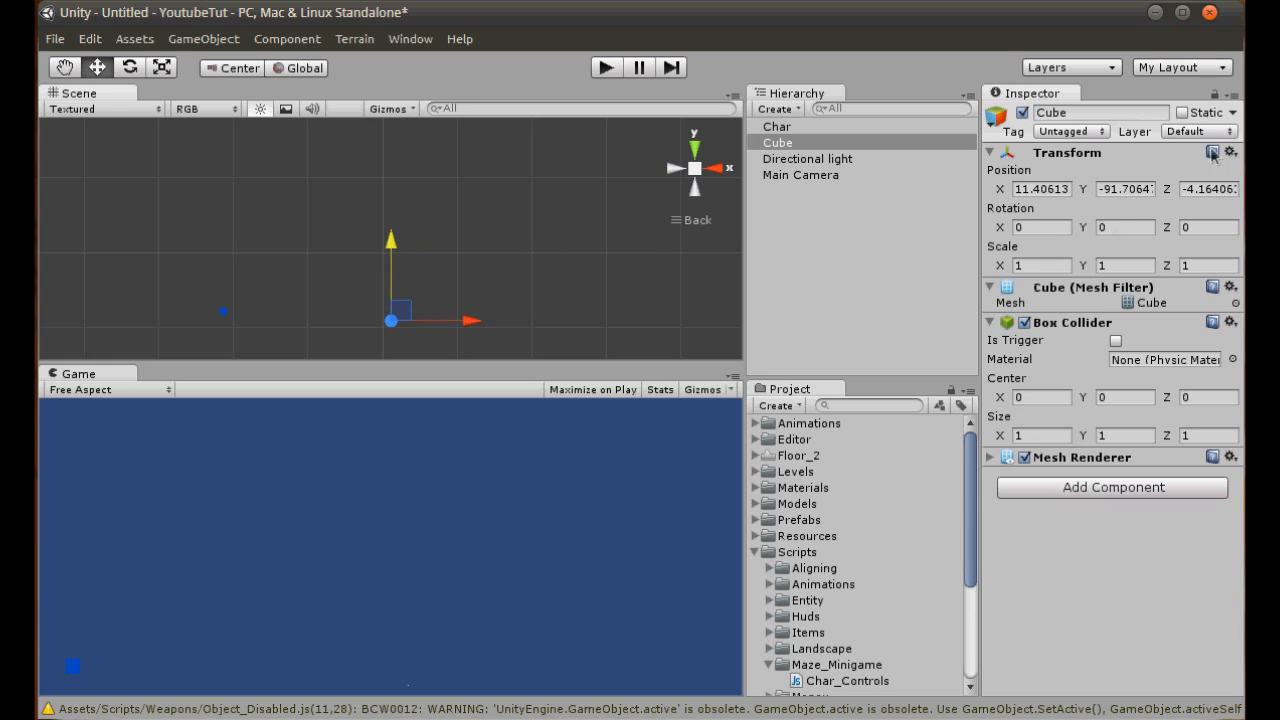
- Set the new cube's X scale to 1000 so it spans the full width of the camera's view
{"action": "type", "text": "200"}
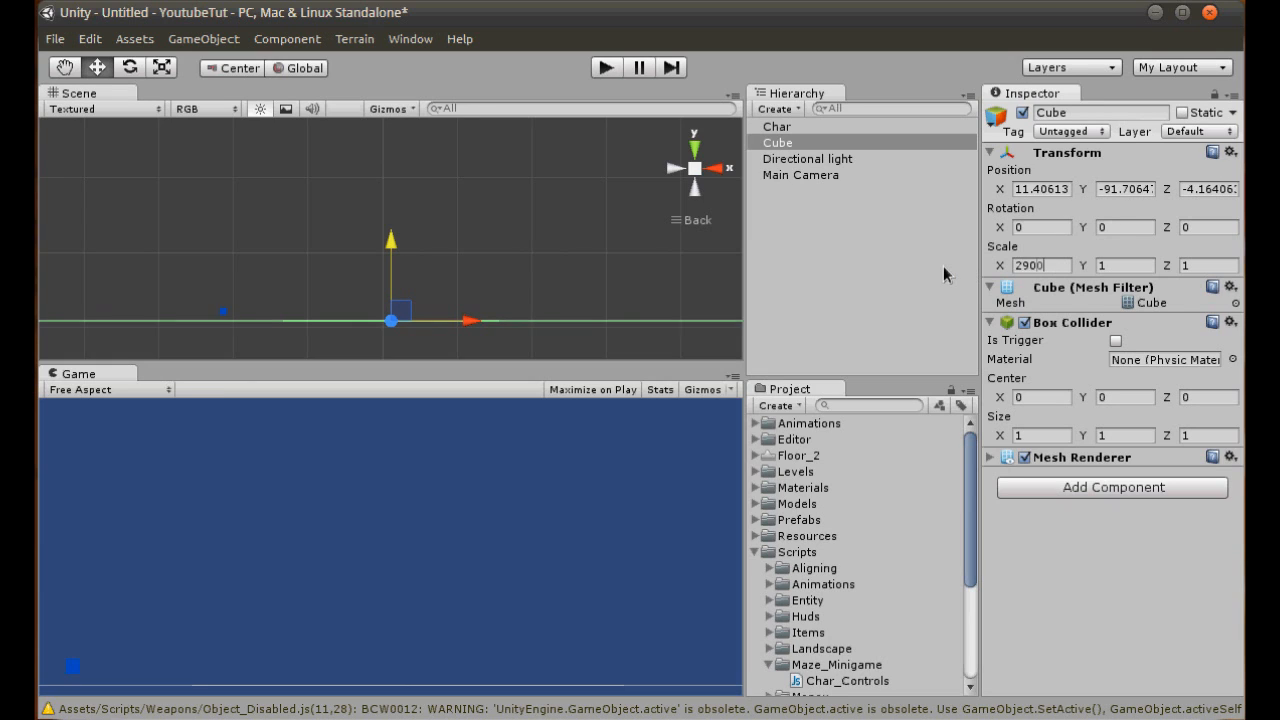
{"action": "key", "text": "BackSpace"}
{"action": "key", "text": "BackSpace"}
{"action": "key", "text": "BackSpace"}
{"action": "type", "text": "300"}
{"action": "key", "text": "BackSpace"}
{"action": "key", "text": "BackSpace"}
{"action": "key", "text": "BackSpace"}
{"action": "type", "text": "5000"}
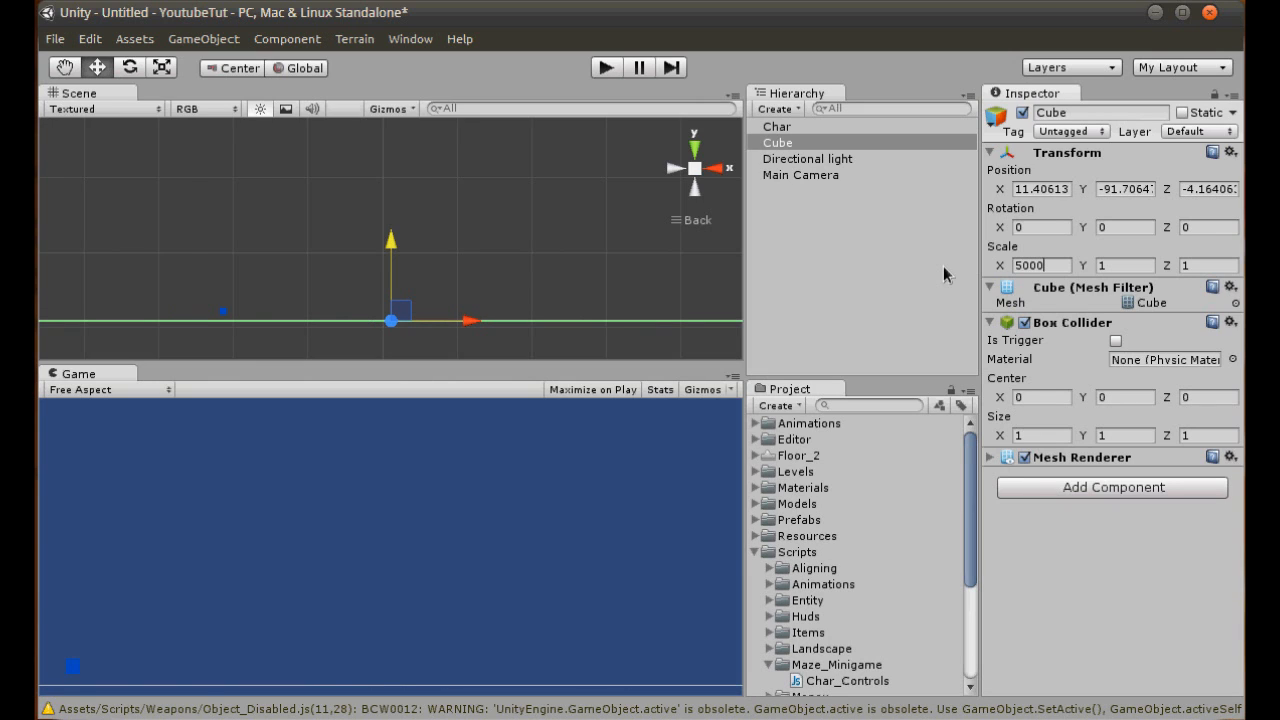
{"action": "key", "text": "BackSpace"}
{"action": "key", "text": "BackSpace"}
{"action": "key", "text": "BackSpace"}
{"action": "key", "text": "BackSpace"}
{"action": "type", "text": "1000"}
{"action": "key", "text": "Return"}
{"action": "scroll", "coordinate": [420, 232], "scroll_direction": "down", "scroll_amount": 3}
- Set the stretched cube's Y scale to 10 and its Z scale to 50
{"action": "left_click", "coordinate": [1122, 266]}
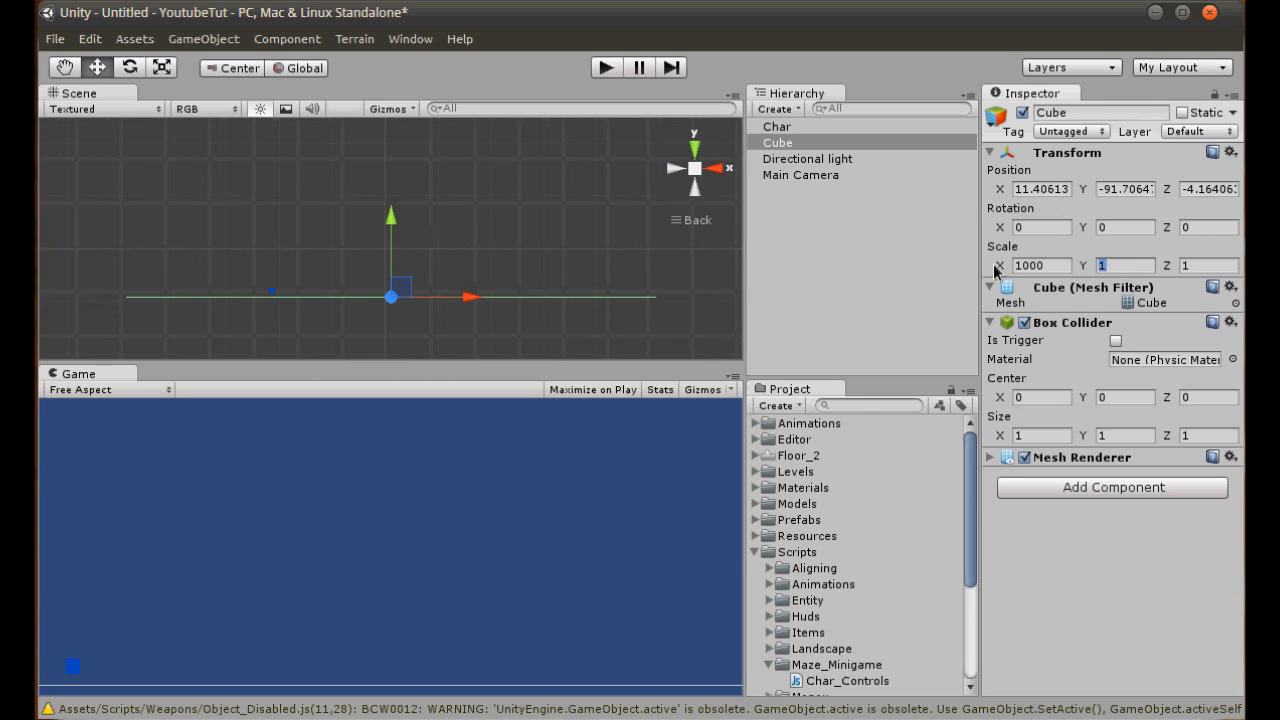
{"action": "type", "text": "20"}
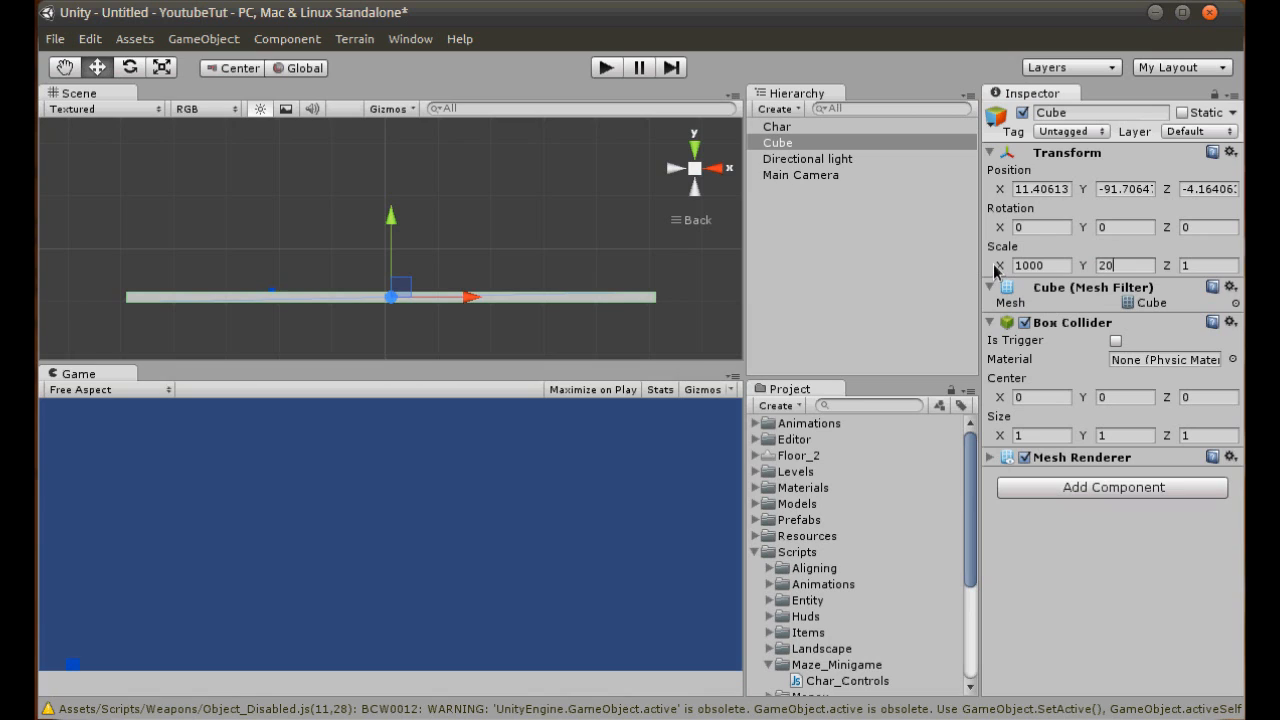
{"action": "key", "text": "BackSpace"}
{"action": "key", "text": "BackSpace"}
{"action": "type", "text": "10"}
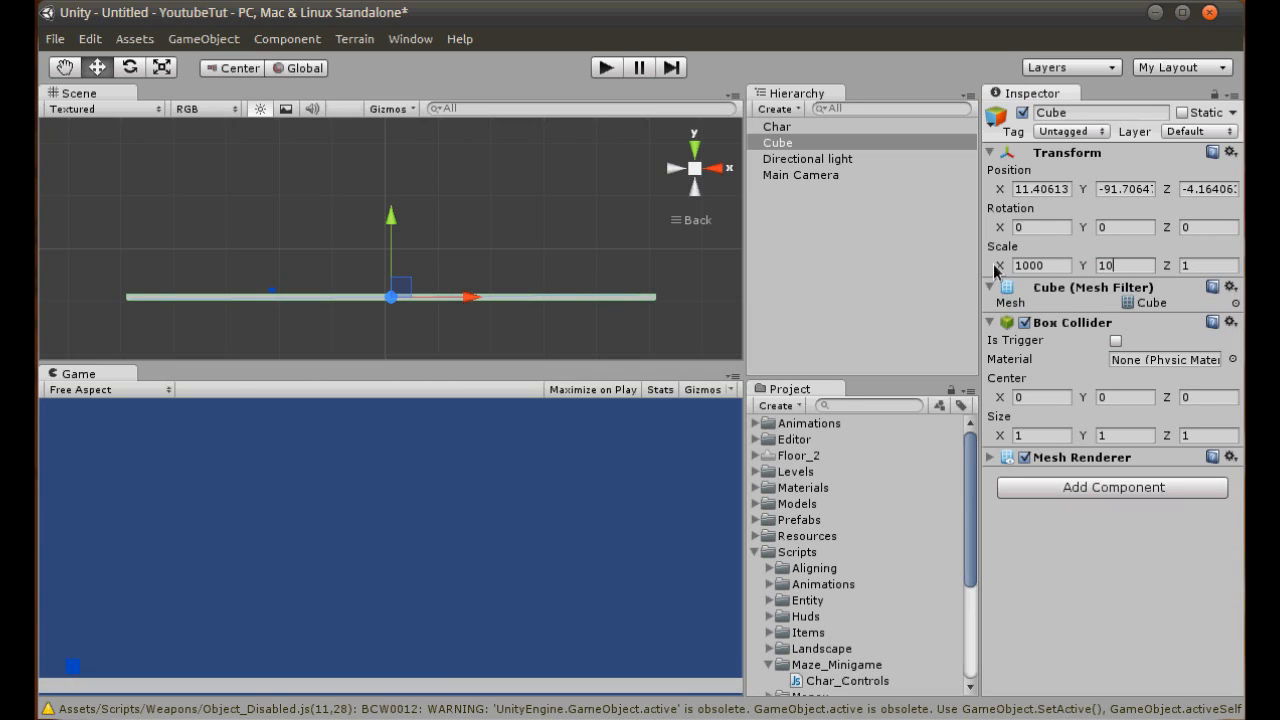
{"action": "type", "text": "50"}
{"action": "key", "text": "Return"}
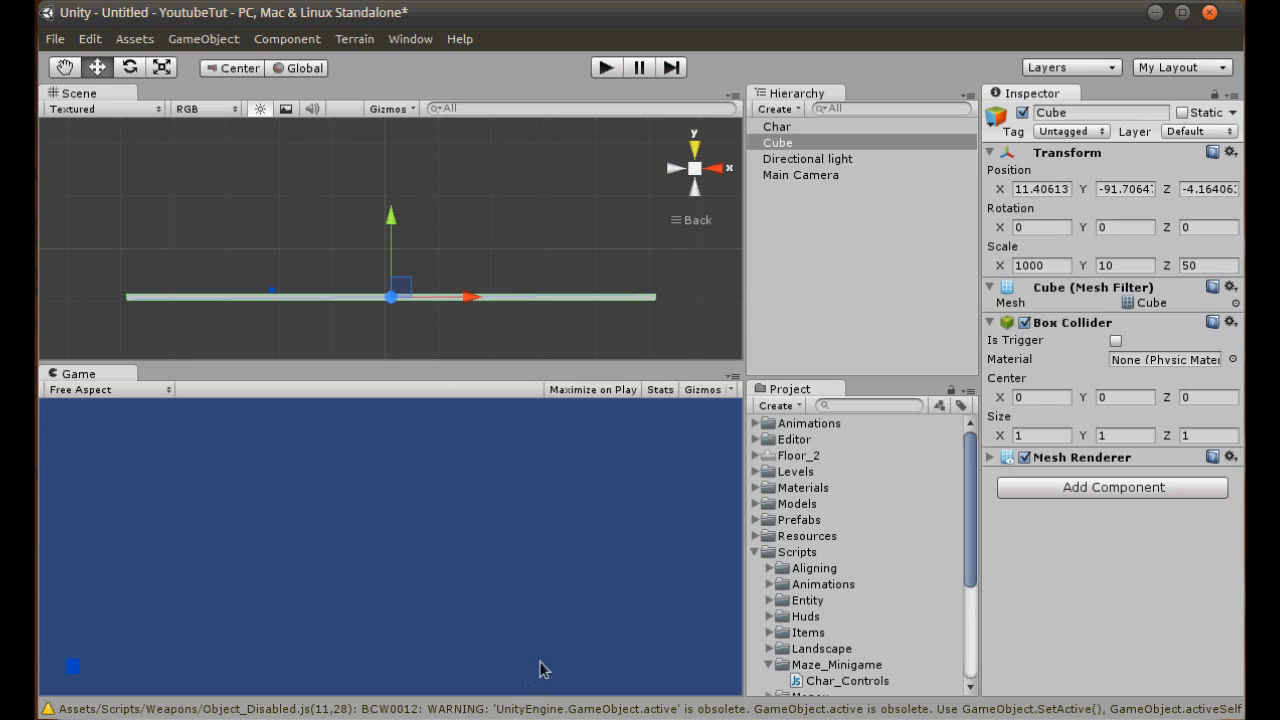
- Shift the stretched cube along Z to about 20.6 and lower it to about Y -96.5
{"action": "left_click", "coordinate": [695, 150]}
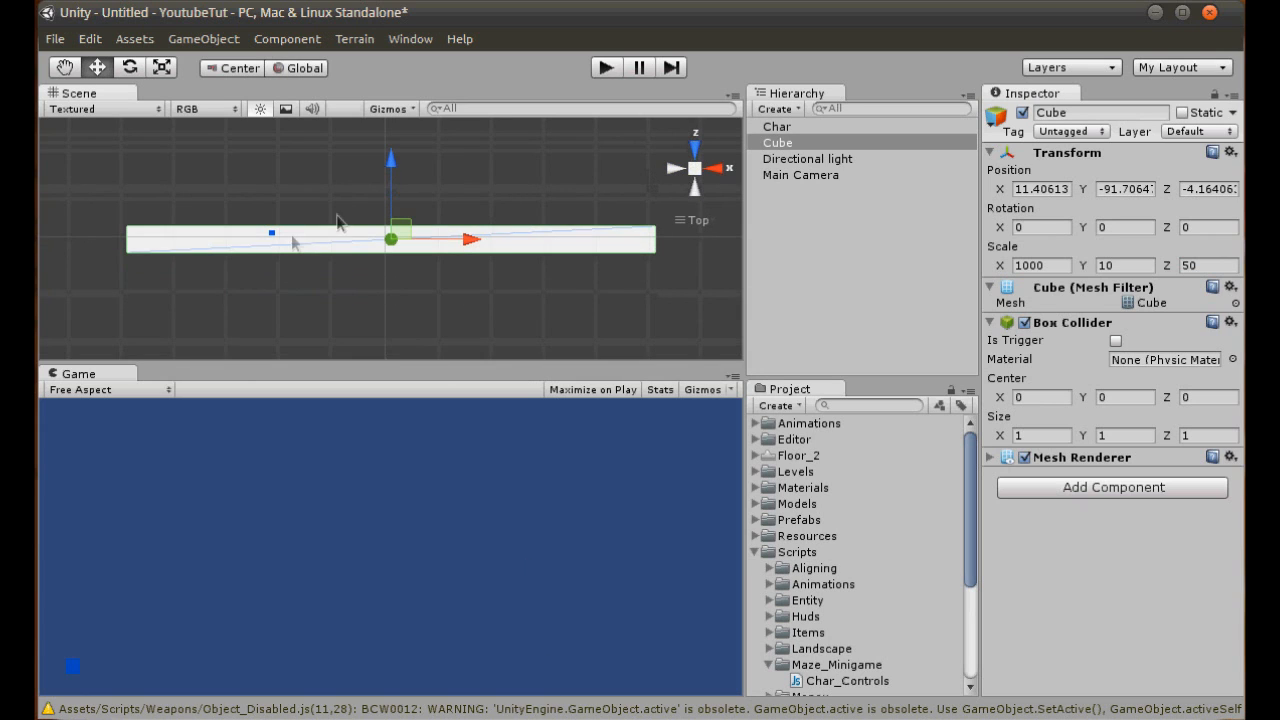
{"action": "left_click_drag", "start_coordinate": [390, 195], "coordinate": [392, 186]}
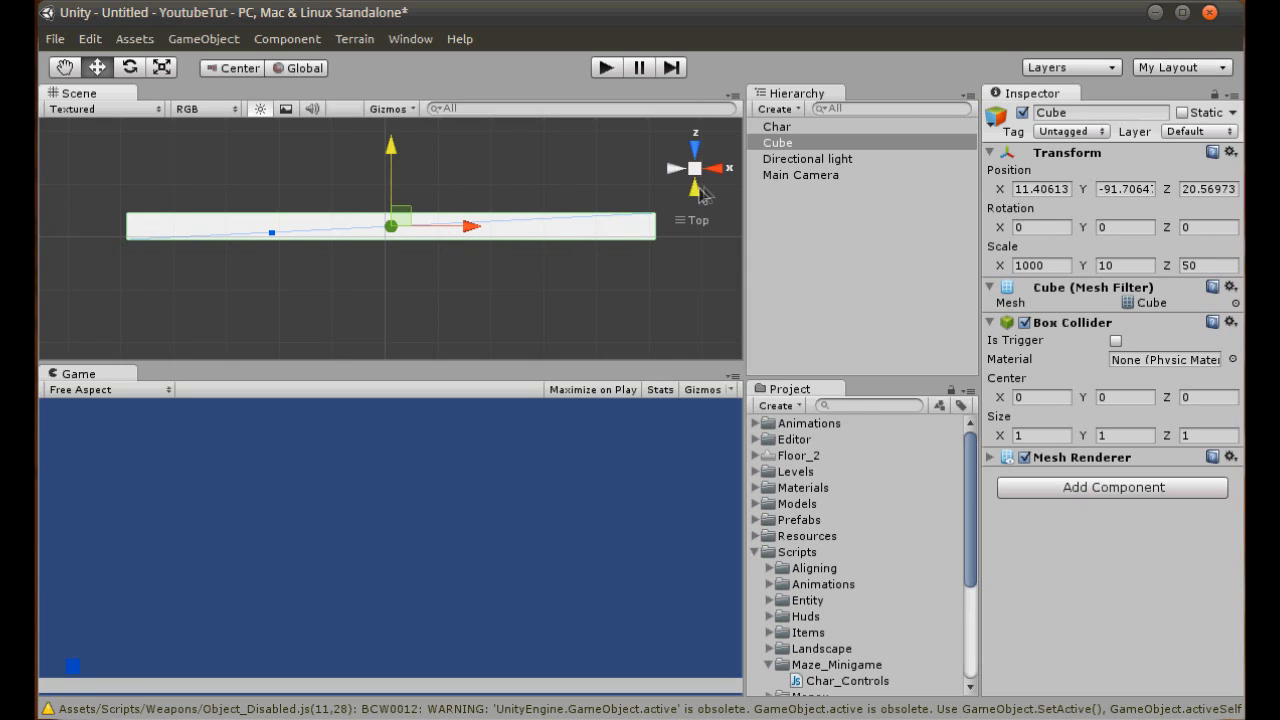
{"action": "left_click", "coordinate": [695, 188]}
{"action": "scroll", "coordinate": [394, 270], "scroll_direction": "up", "scroll_amount": 1}
{"action": "middle_click_drag", "start_coordinate": [393, 245], "coordinate": [407, 155]}
{"action": "scroll", "coordinate": [407, 155], "scroll_direction": "up", "scroll_amount": 3}
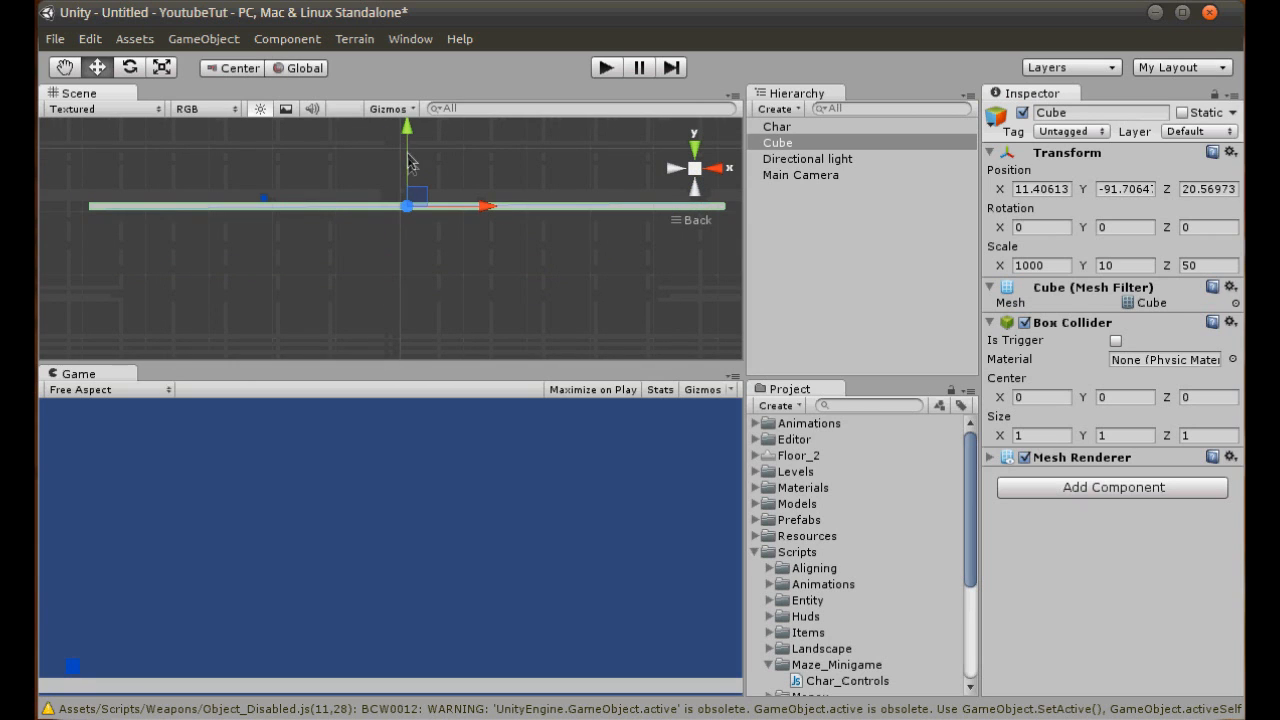
{"action": "left_click_drag", "start_coordinate": [407, 160], "coordinate": [409, 164]}
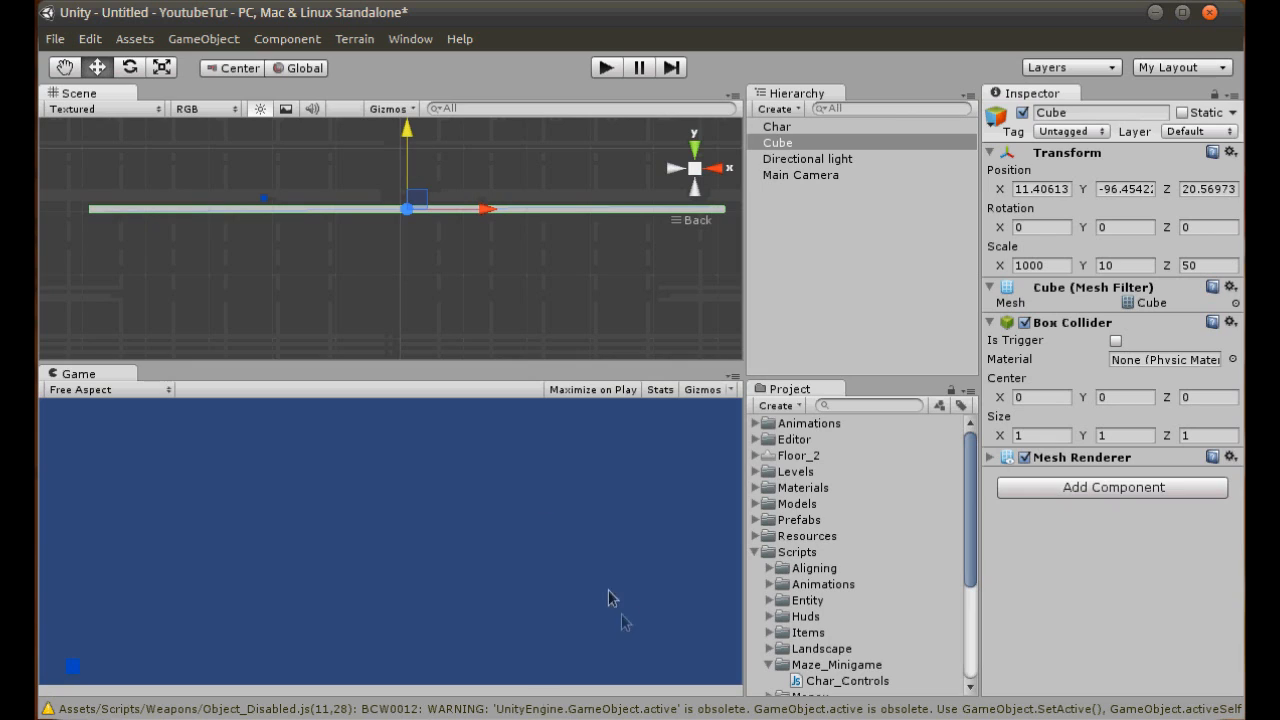
- Rename the stretched cube as Wall
{"action": "left_click", "coordinate": [1087, 116]}
{"action": "type", "text": "Wall"}
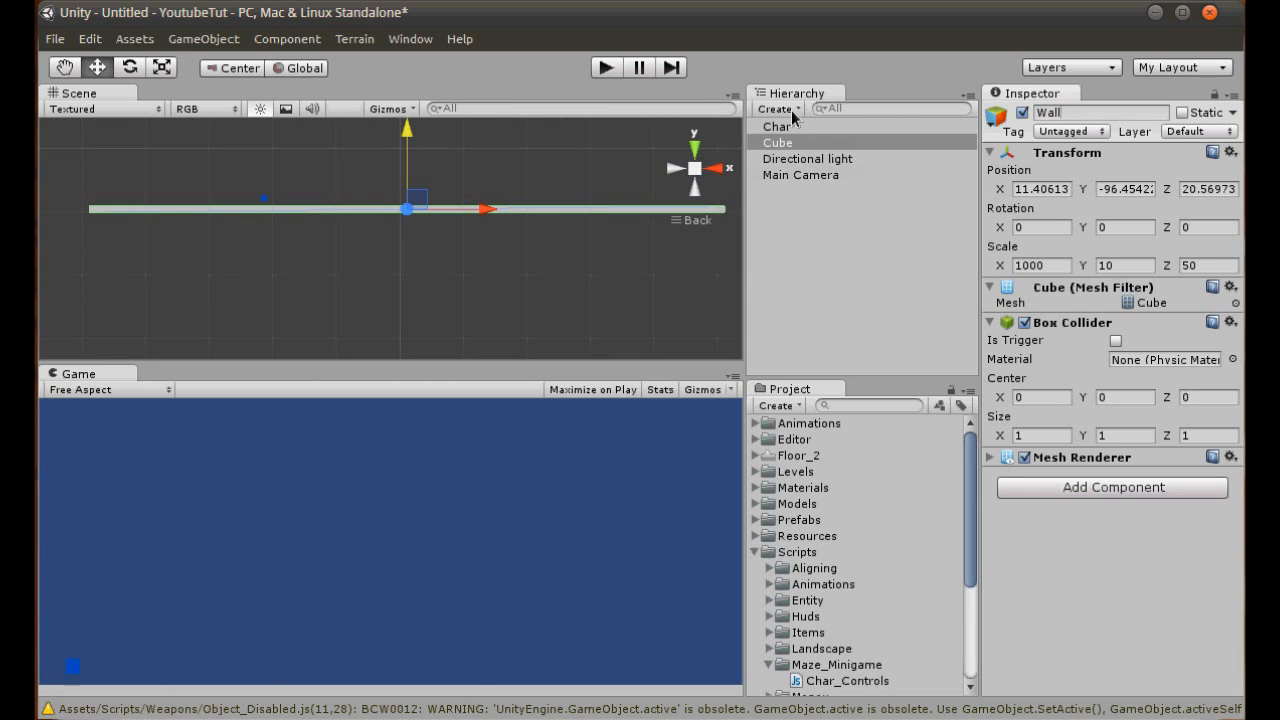
{"action": "key", "text": "Return"}
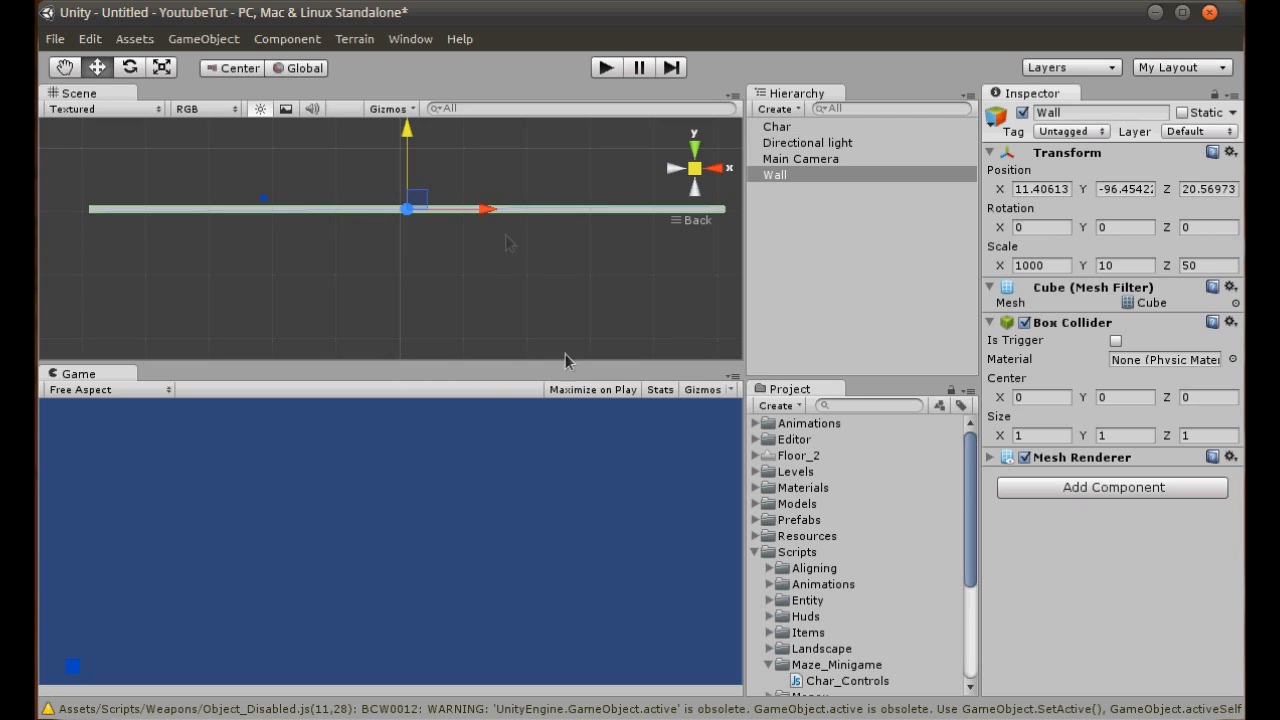
- Check the maximized Game view and move the Char cube up and to the right, clear of the wall
{"action": "left_click", "coordinate": [540, 442]}
{"action": "key", "text": "shift+space"}
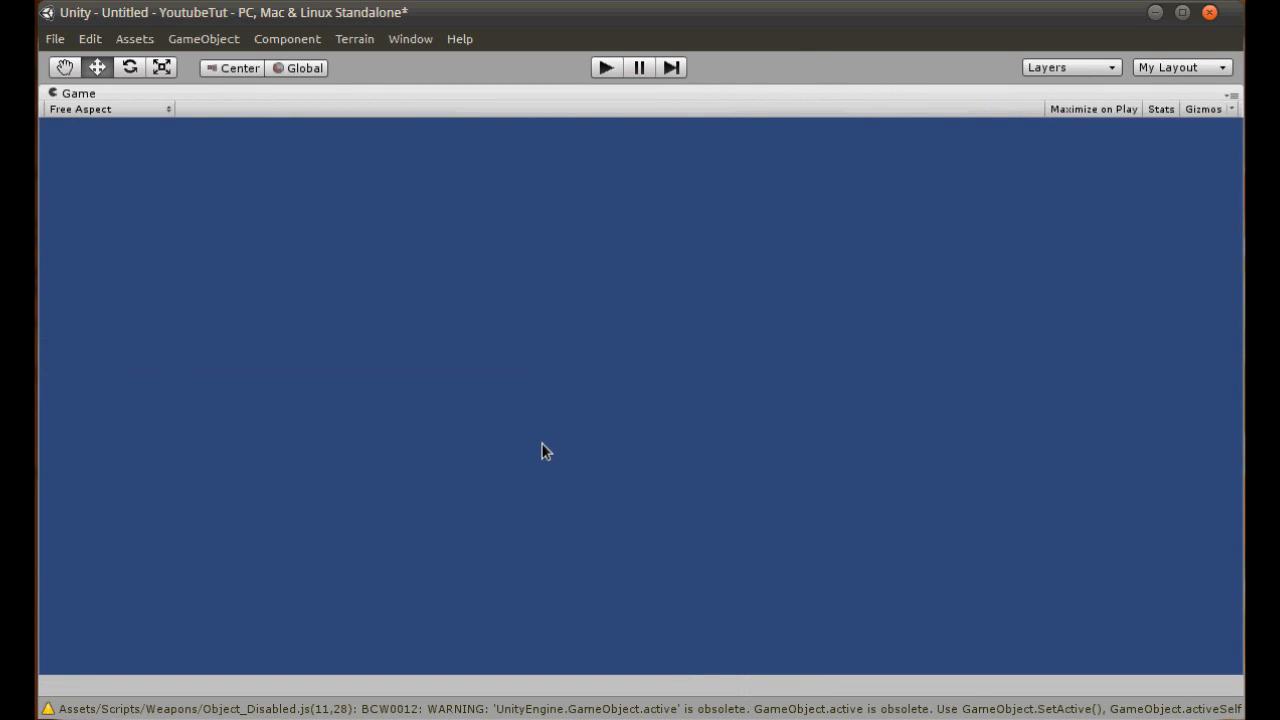
{"action": "key", "text": "shift+space"}
{"action": "key", "text": "shift+space"}
{"action": "key", "text": "shift+space"}
{"action": "left_click", "coordinate": [263, 206]}
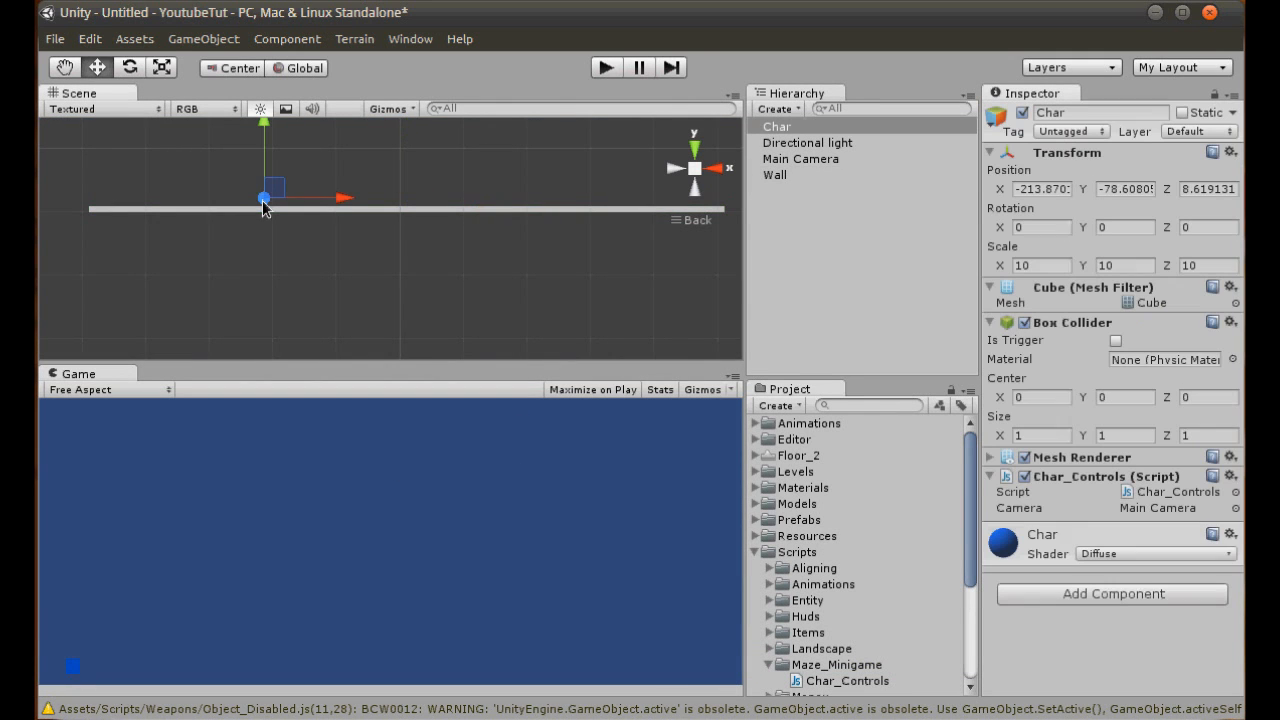
{"action": "left_click_drag", "start_coordinate": [264, 158], "coordinate": [263, 135]}
{"action": "key", "text": "shift+space"}
{"action": "key", "text": "shift+space"}
{"action": "left_click_drag", "start_coordinate": [300, 174], "coordinate": [371, 174]}
{"action": "key", "text": "shift+space"}
{"action": "key", "text": "shift+space"}
- Duplicate the wall and raise the copy to about Y 98.2, along the upper edge of the camera's view
{"action": "left_click", "coordinate": [394, 211]}
{"action": "middle_click_drag", "start_coordinate": [394, 214], "coordinate": [405, 355]}
{"action": "key", "text": "ctrl+d"}
{"action": "left_click_drag", "start_coordinate": [406, 336], "coordinate": [406, 212]}
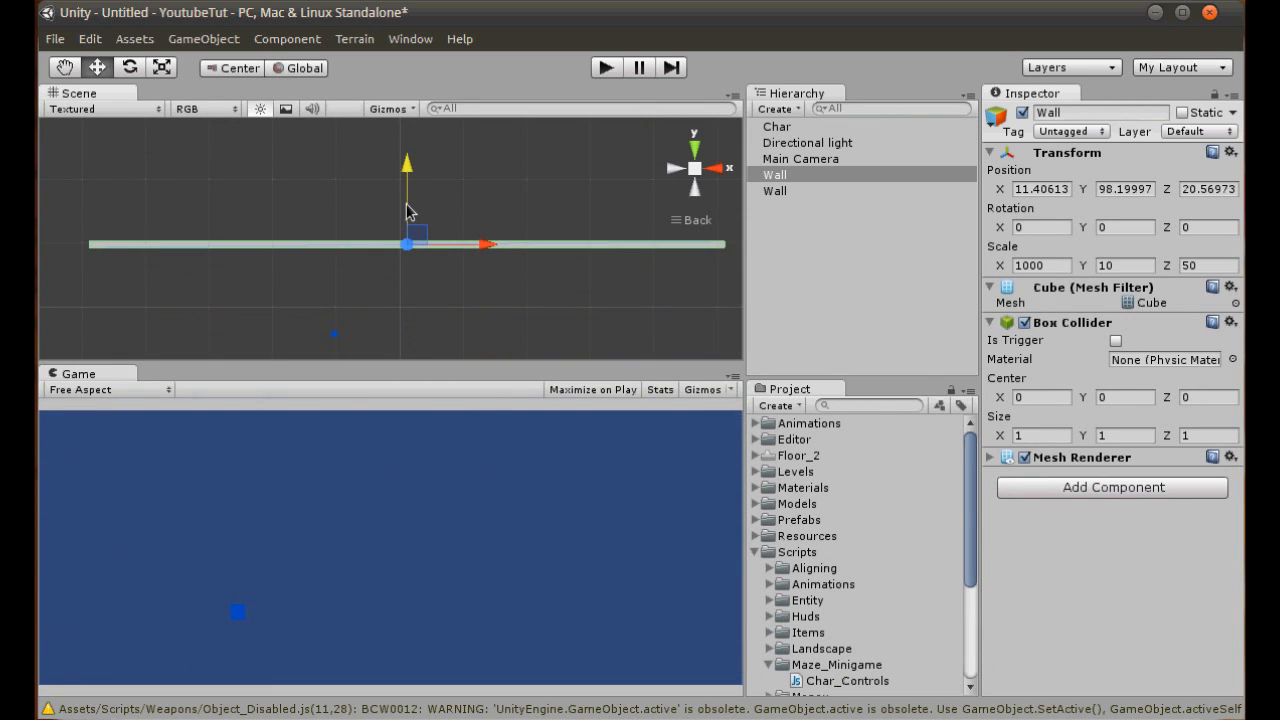
{"action": "middle_click_drag", "start_coordinate": [503, 291], "coordinate": [489, 216]}
{"action": "scroll", "coordinate": [476, 245], "scroll_direction": "down", "scroll_amount": 1}
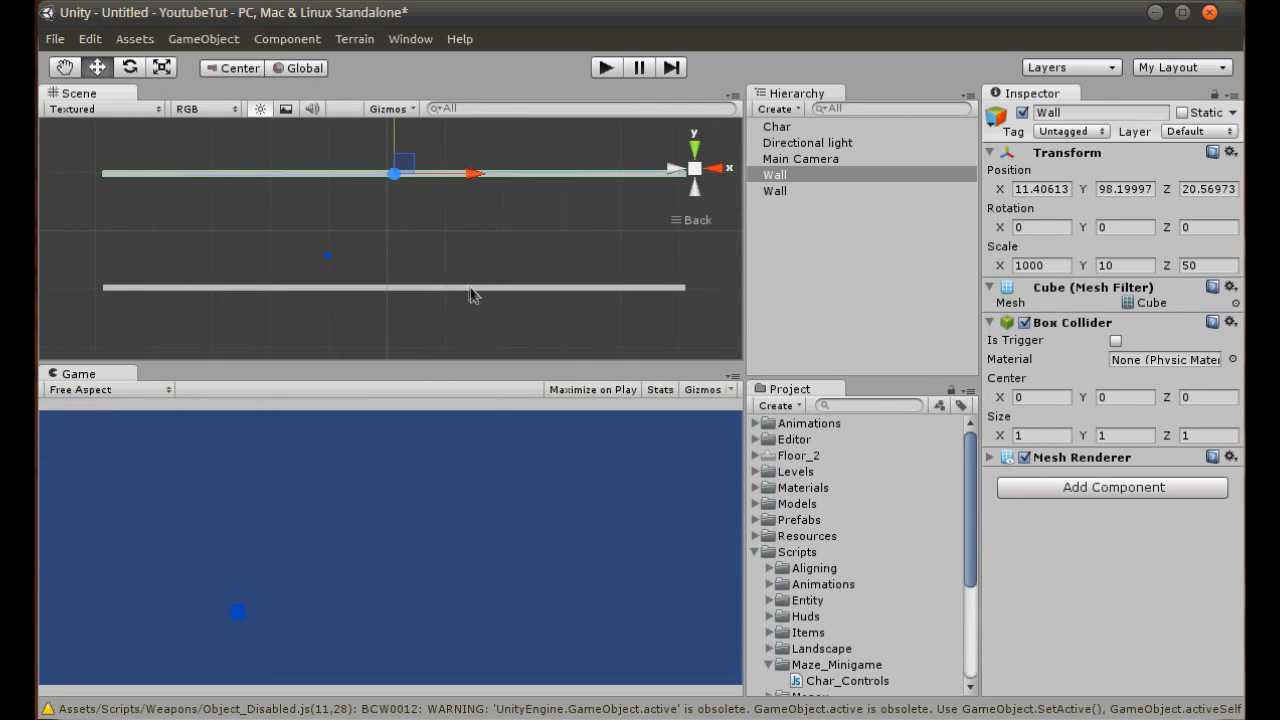
- Select both horizontal walls and duplicate them together
{"action": "left_click", "coordinate": [473, 290], "text": "shift"}
{"action": "key", "text": "ctrl+d"}
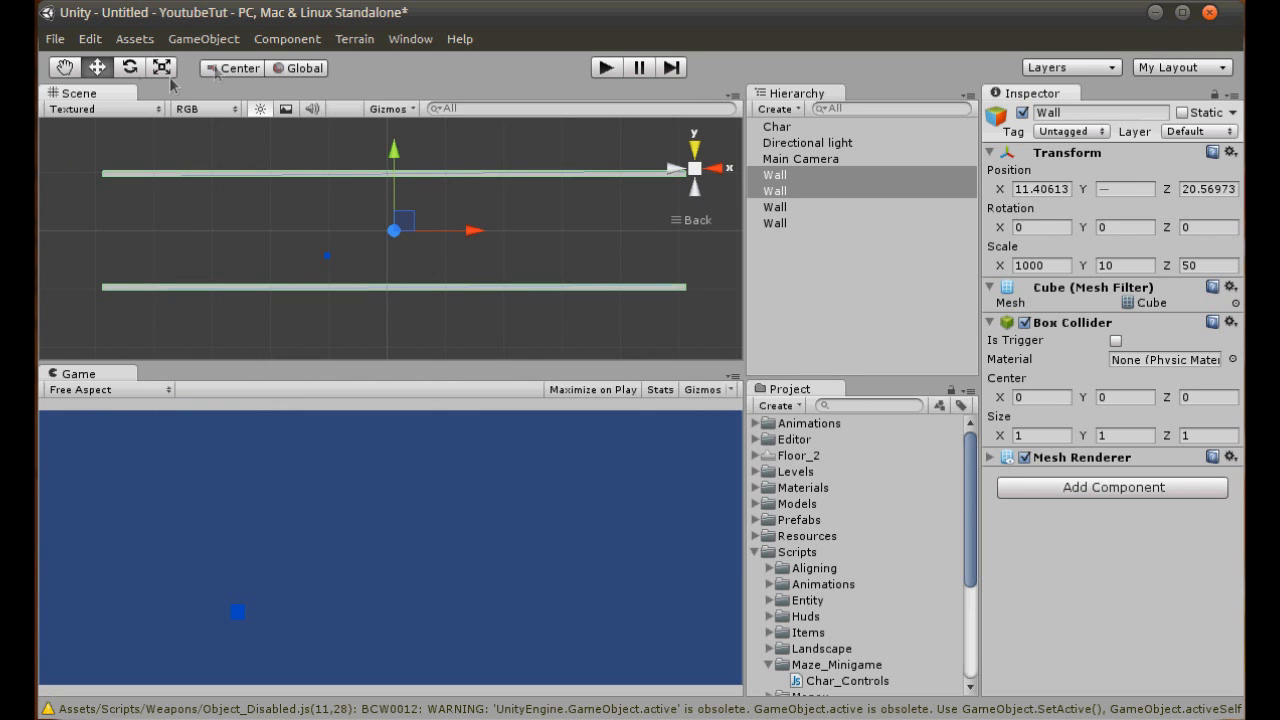
{"action": "left_click", "coordinate": [130, 68]}
{"action": "left_click_drag", "start_coordinate": [456, 195], "coordinate": [572, 401]}
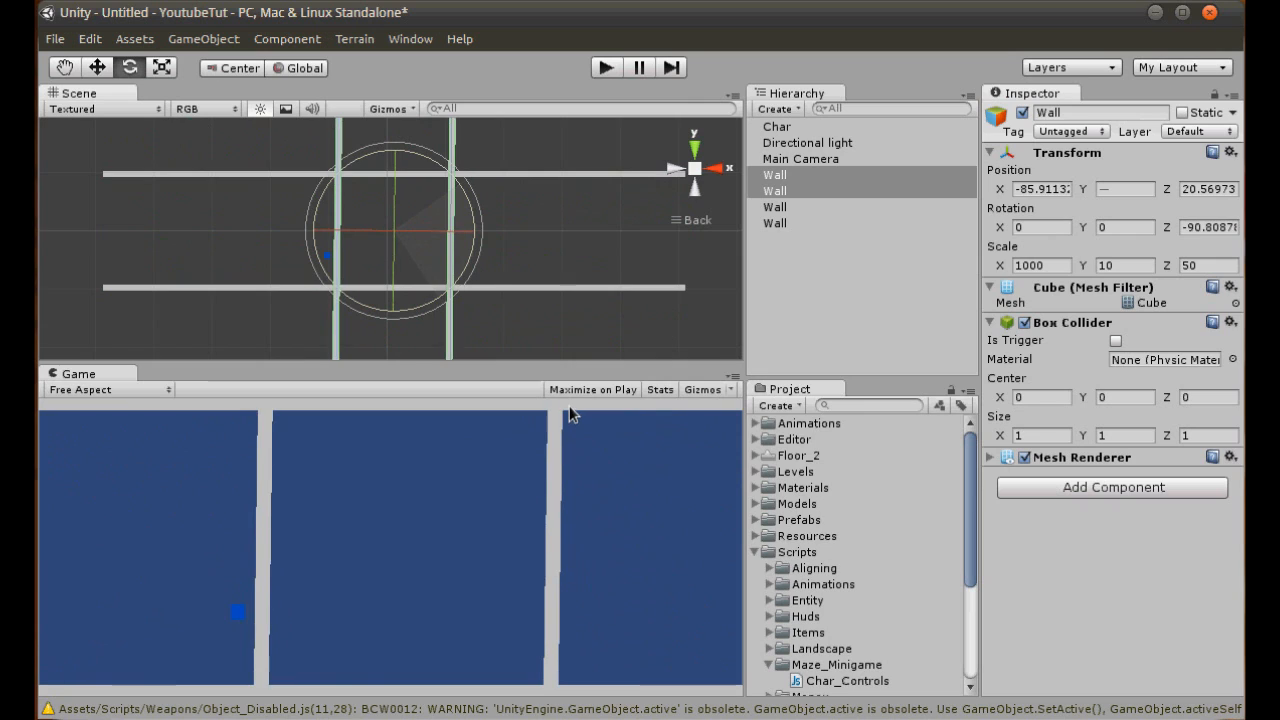
{"action": "key", "text": "ctrl+z"}
- Rotate one copy of the upper wall to vertical by setting its Z rotation to 90, keeping X and Y at 0
{"action": "left_click", "coordinate": [780, 190]}
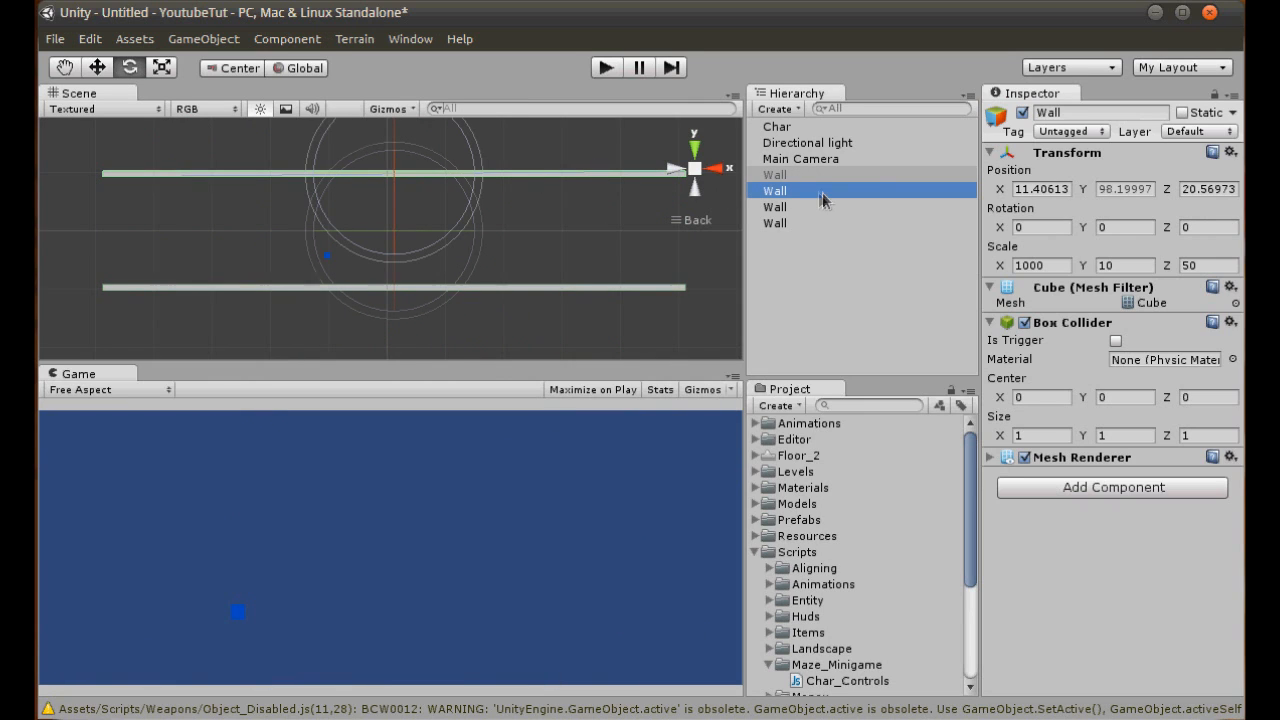
{"action": "type", "text": "90"}
{"action": "key", "text": "Return"}
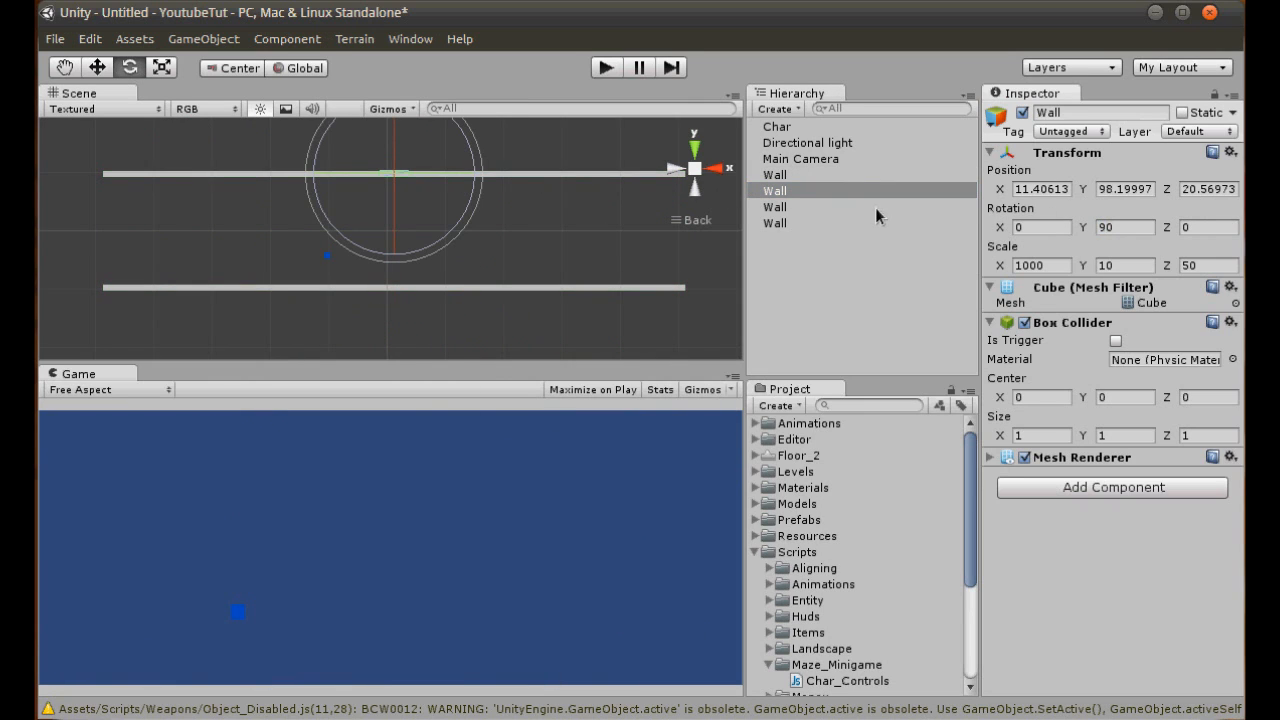
{"action": "key", "text": "ctrl+z"}
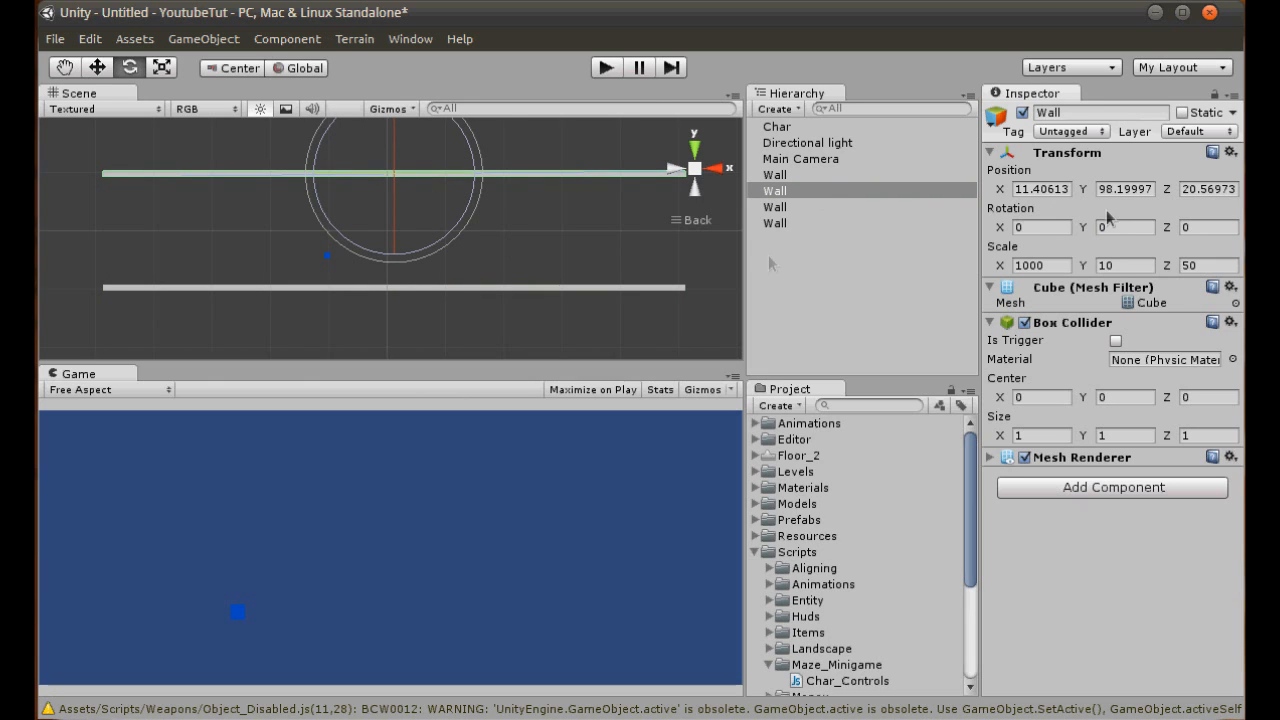
{"action": "type", "text": "90"}
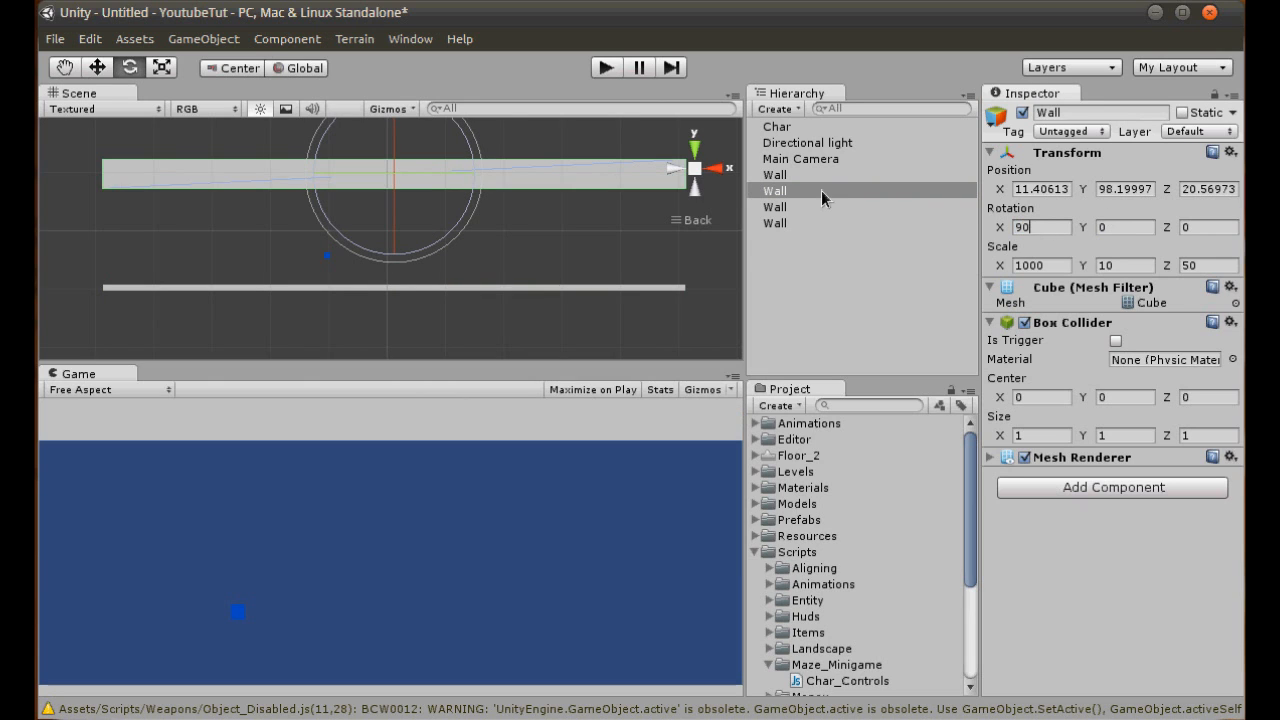
{"action": "key", "text": "BackSpace"}
{"action": "key", "text": "BackSpace"}
{"action": "type", "text": "0"}
{"action": "key", "text": "Tab"}
{"action": "key", "text": "Tab"}
{"action": "type", "text": "90"}
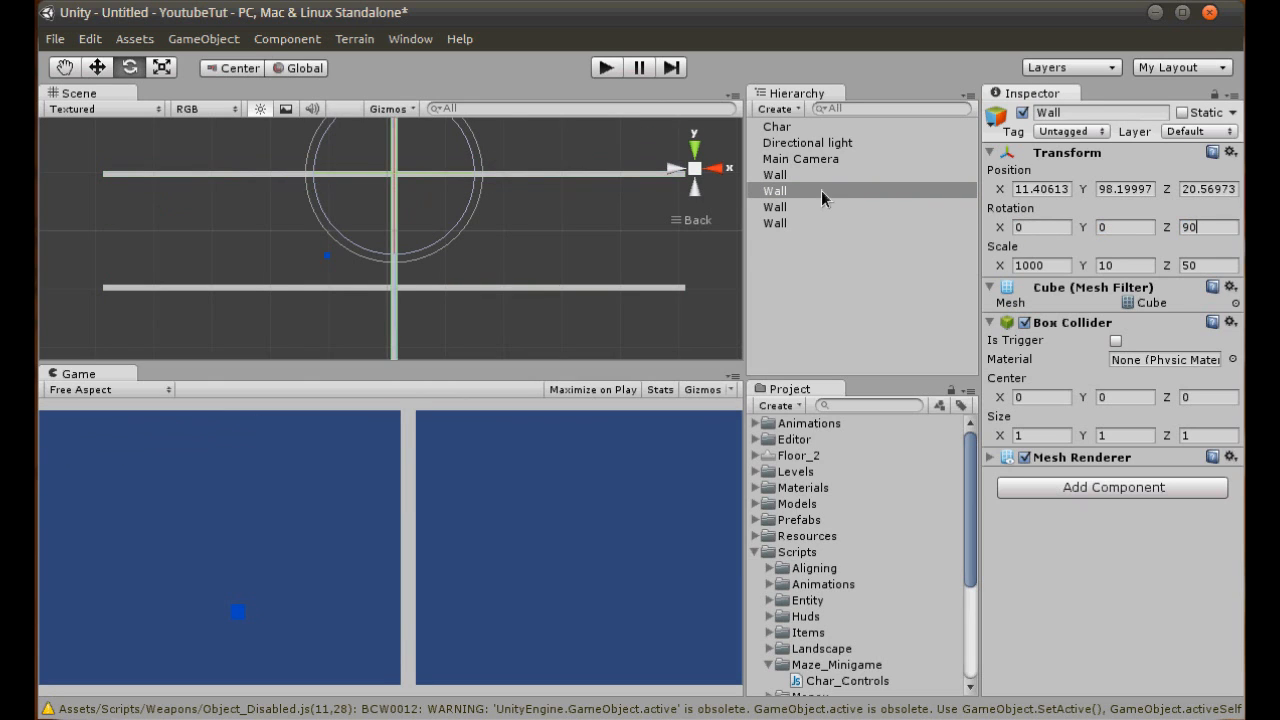
- Move the vertical wall to about X -231.8 at the camera view's left edge and set its X scale to 500
{"action": "left_click", "coordinate": [74, 68]}
{"action": "left_click", "coordinate": [95, 67]}
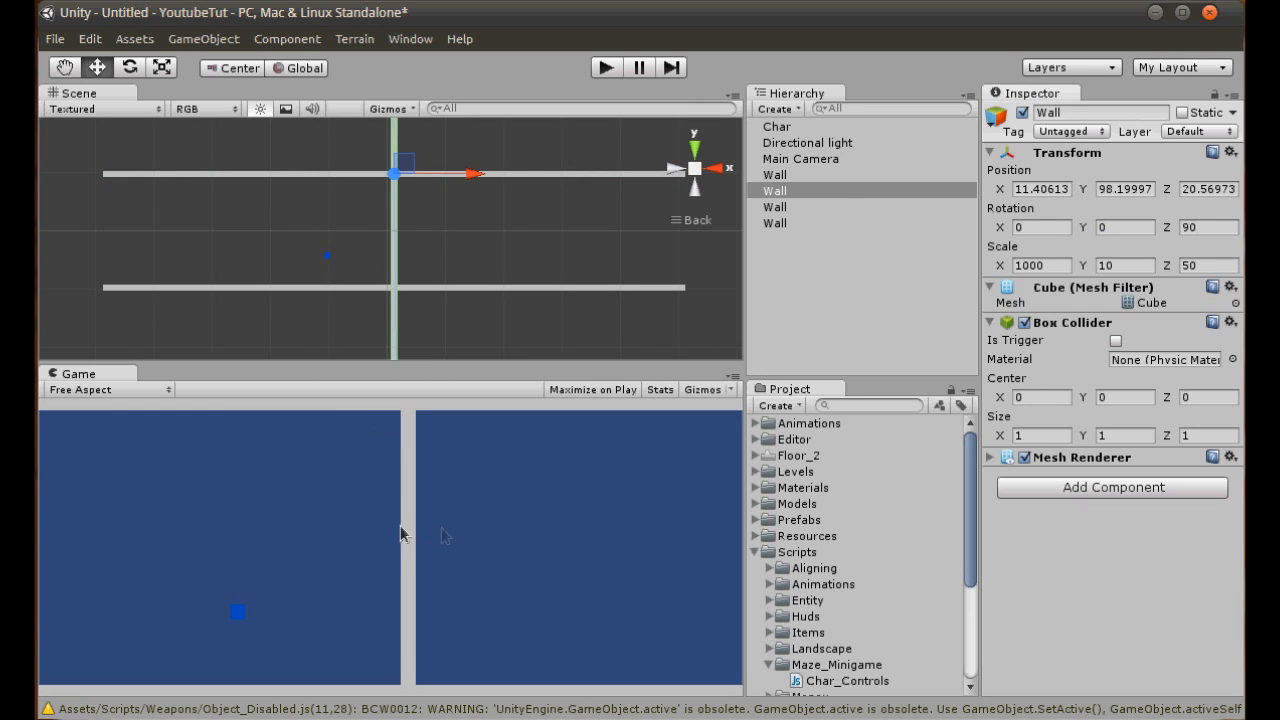
{"action": "left_click_drag", "start_coordinate": [468, 178], "coordinate": [321, 184]}
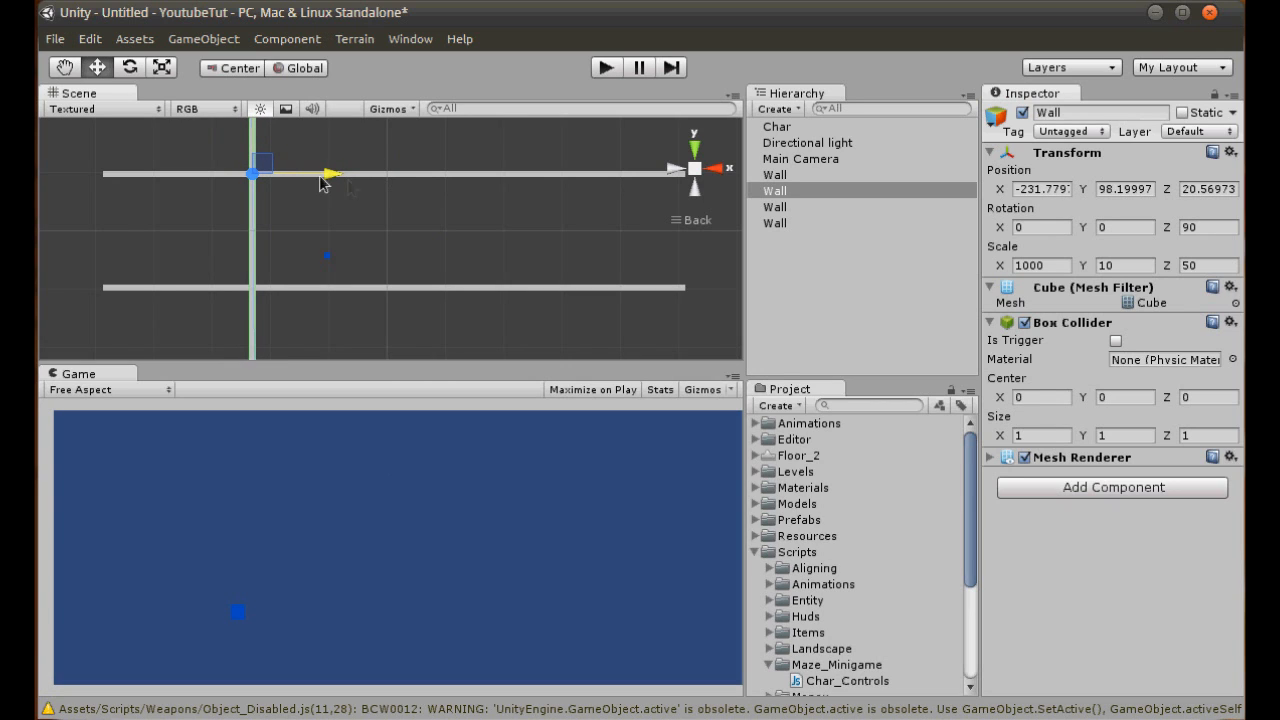
{"action": "left_click", "coordinate": [1040, 265]}
{"action": "type", "text": "20"}
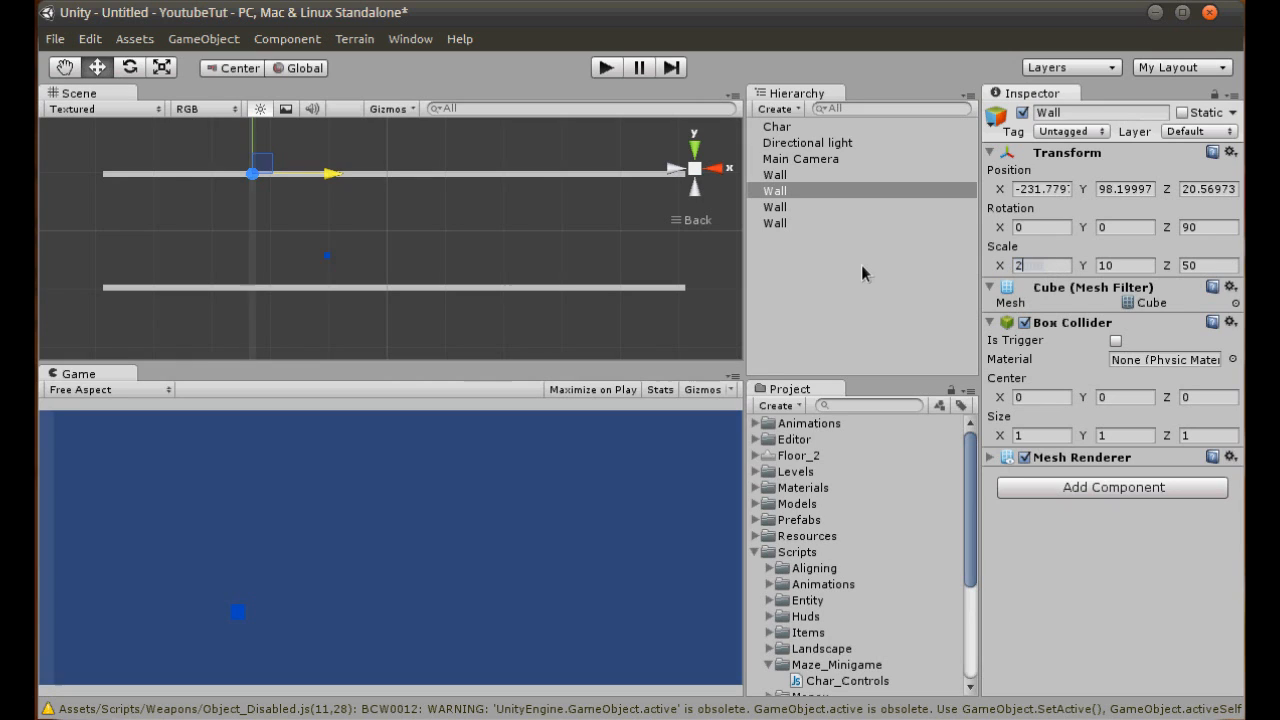
{"action": "key", "text": "BackSpace"}
{"action": "key", "text": "BackSpace"}
{"action": "type", "text": "500"}
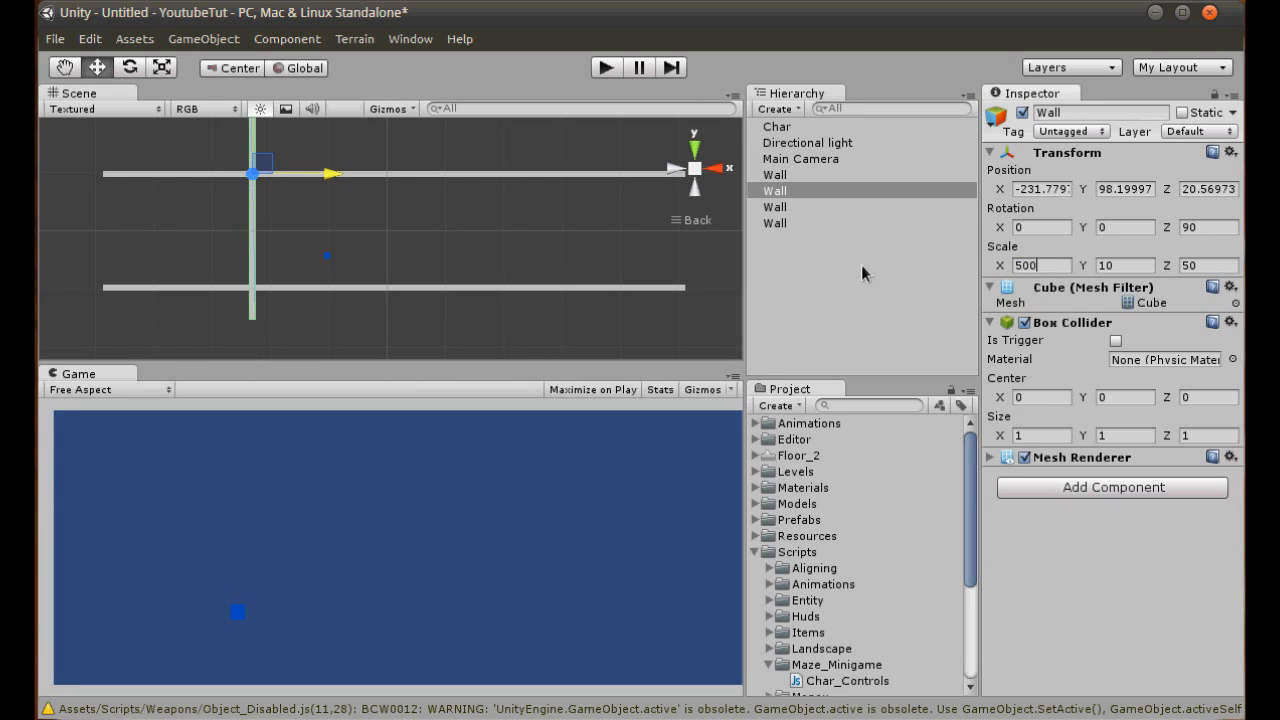
- Lower the vertical wall to about Y 18.9 and place a duplicate of it at the camera view's right edge
{"action": "left_click_drag", "start_coordinate": [252, 141], "coordinate": [287, 262]}
{"action": "key", "text": "ctrl+d"}
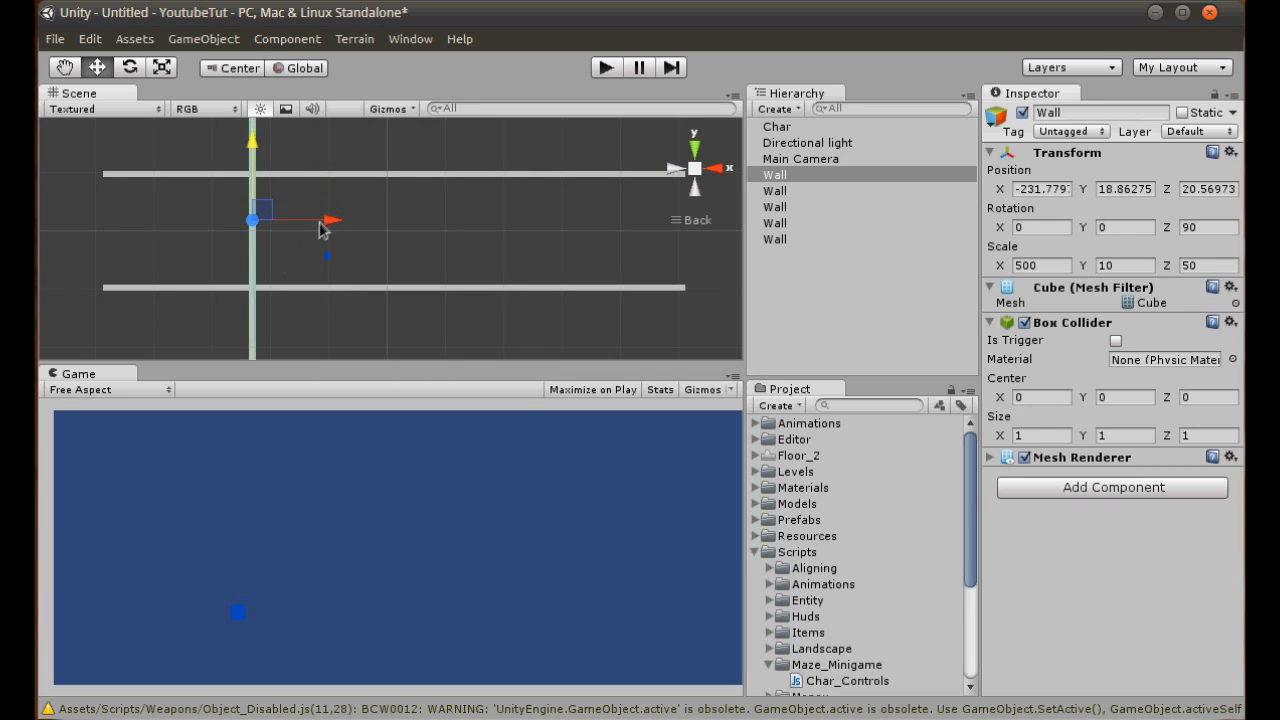
{"action": "left_click_drag", "start_coordinate": [320, 228], "coordinate": [592, 228]}
{"action": "left_click", "coordinate": [805, 191]}
{"action": "left_click", "coordinate": [810, 207]}
{"action": "left_click", "coordinate": [805, 222]}
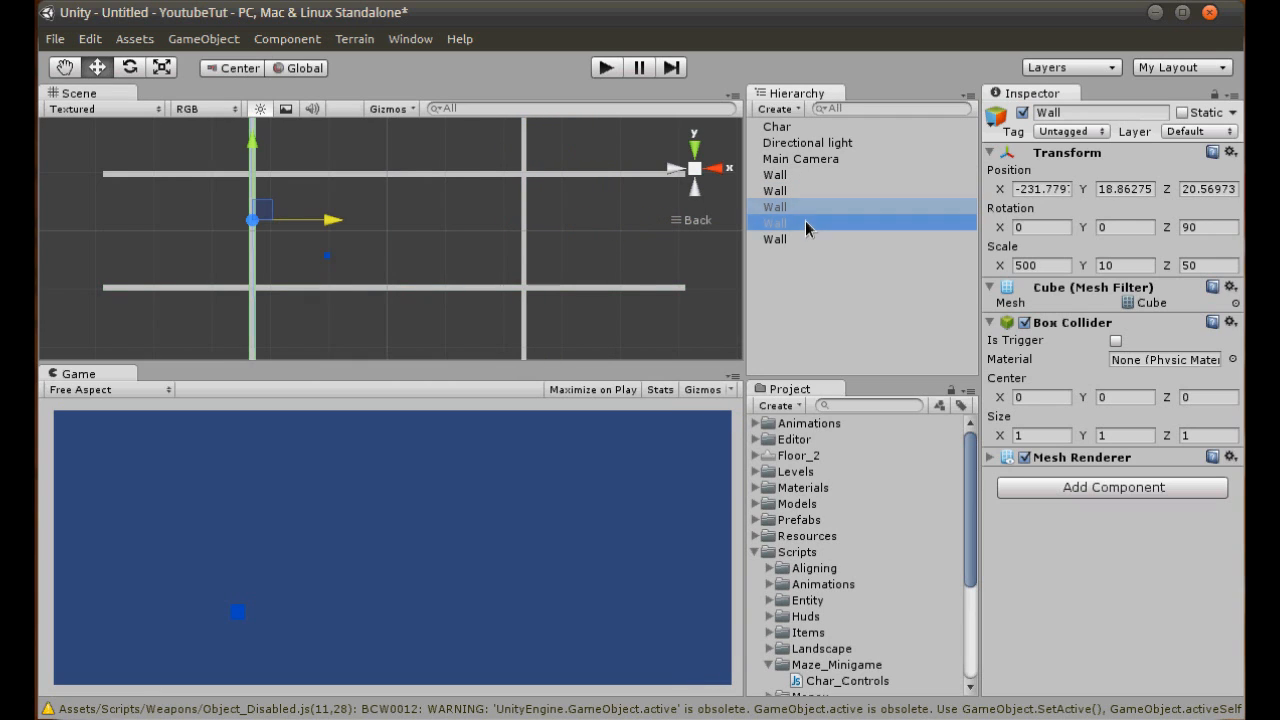
{"action": "left_click", "coordinate": [799, 240]}
{"action": "left_click", "coordinate": [797, 224]}
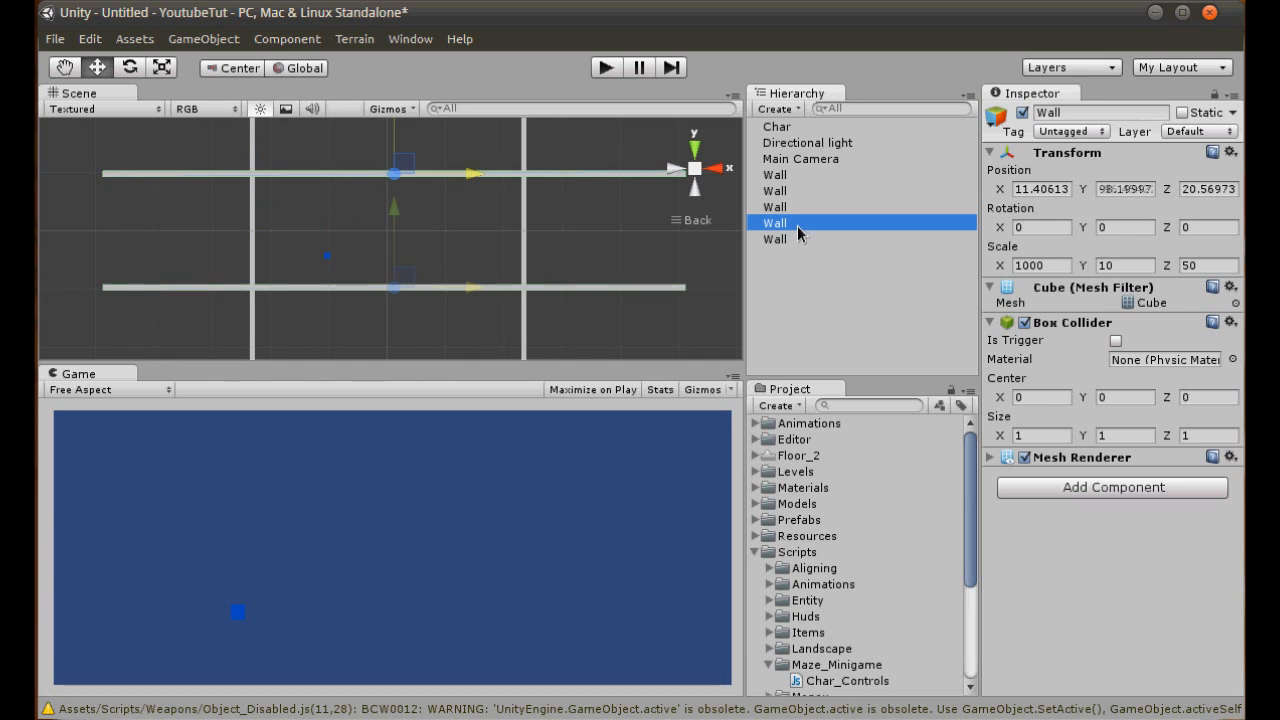
{"action": "left_click", "coordinate": [796, 239]}
{"action": "left_click", "coordinate": [790, 226], "text": "ctrl"}
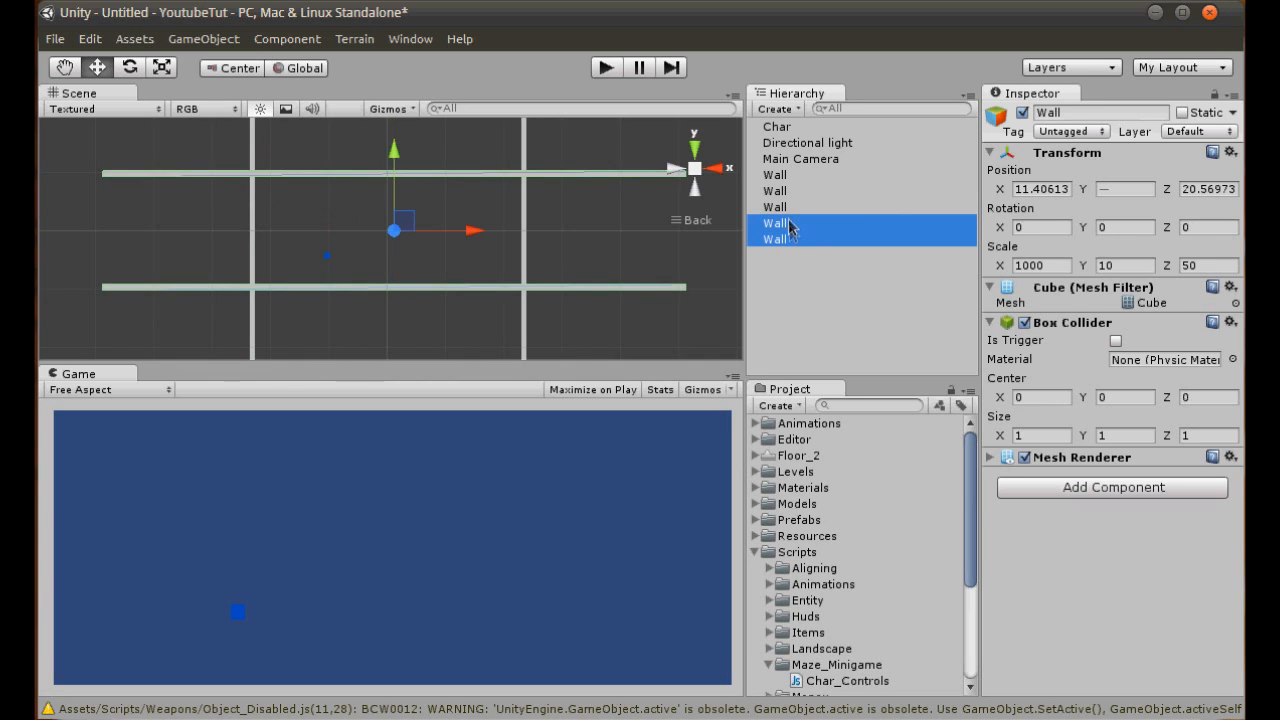
{"action": "left_click", "coordinate": [787, 209], "text": "ctrl"}
{"action": "left_click", "coordinate": [784, 193], "text": "ctrl"}
{"action": "left_click", "coordinate": [779, 177], "text": "ctrl"}
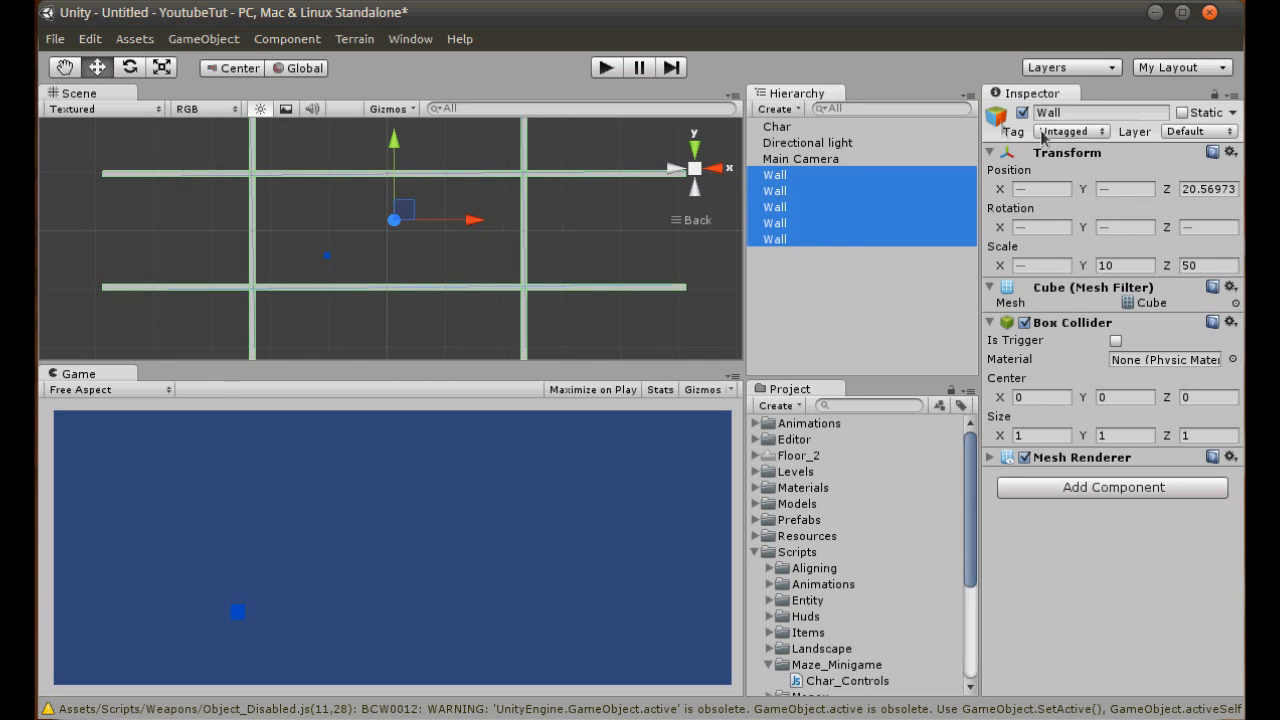
{"action": "left_click", "coordinate": [872, 255]}
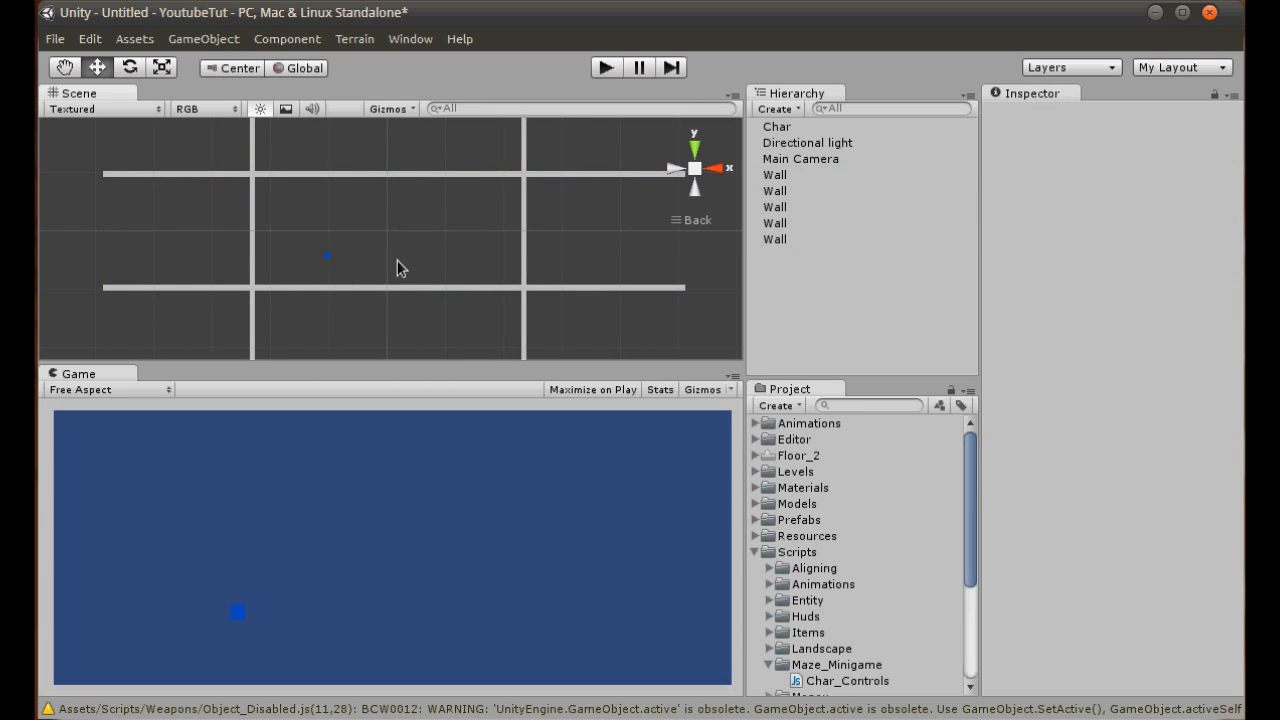
- Duplicate the upper horizontal wall into two inner maze walls, placed at about X -347, Y -28 and about X 368, Y 36
{"action": "left_click", "coordinate": [397, 177]}
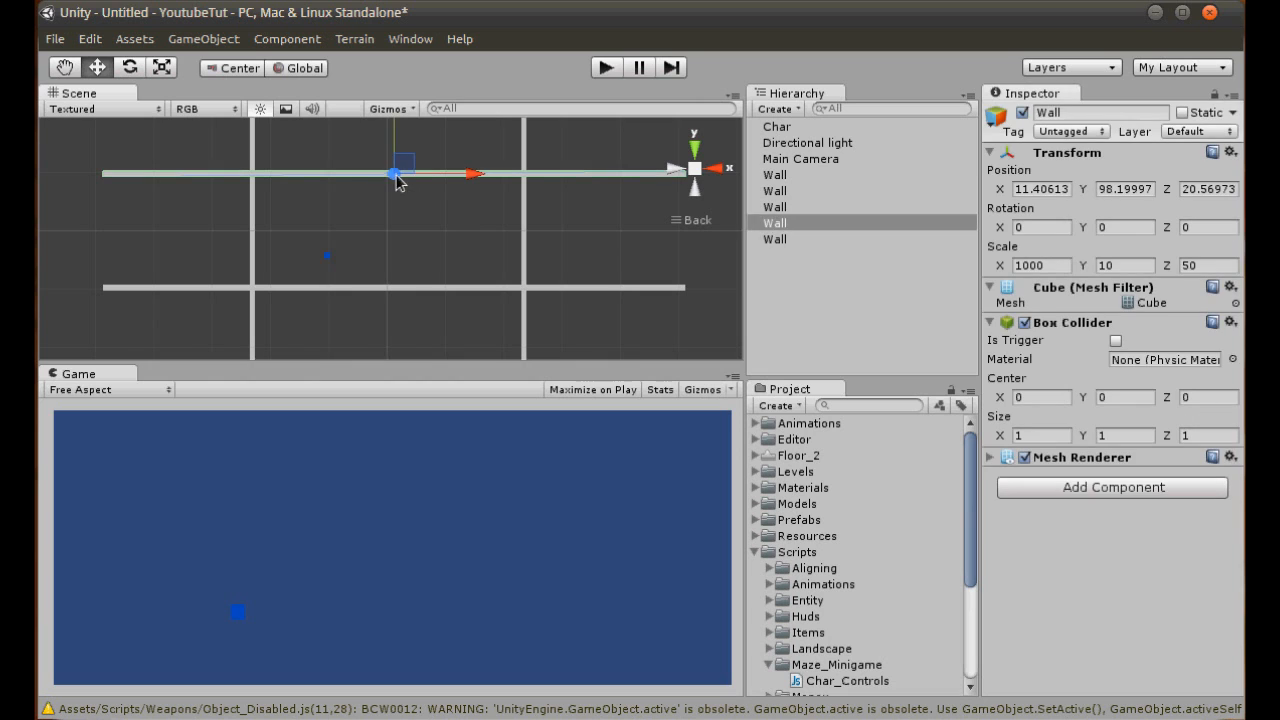
{"action": "key", "text": "ctrl+d"}
{"action": "left_click_drag", "start_coordinate": [397, 142], "coordinate": [261, 250]}
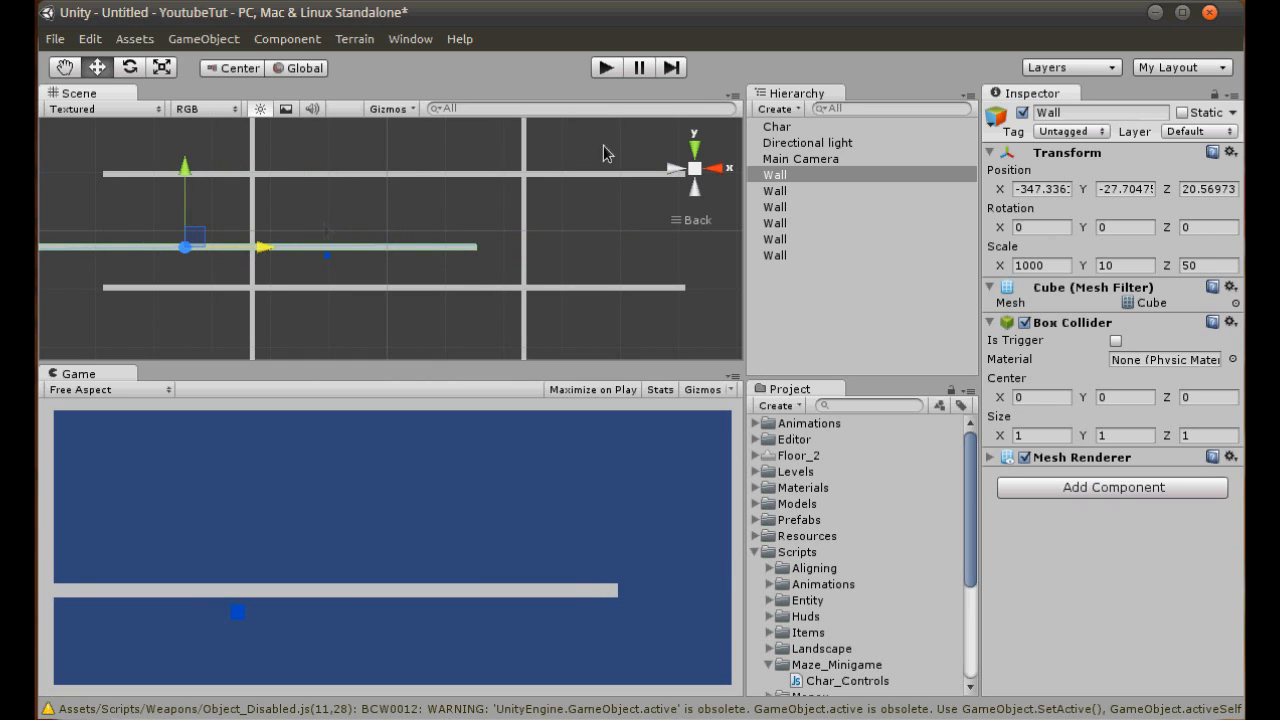
{"action": "key", "text": "ctrl+d"}
{"action": "left_click_drag", "start_coordinate": [191, 223], "coordinate": [668, 255]}
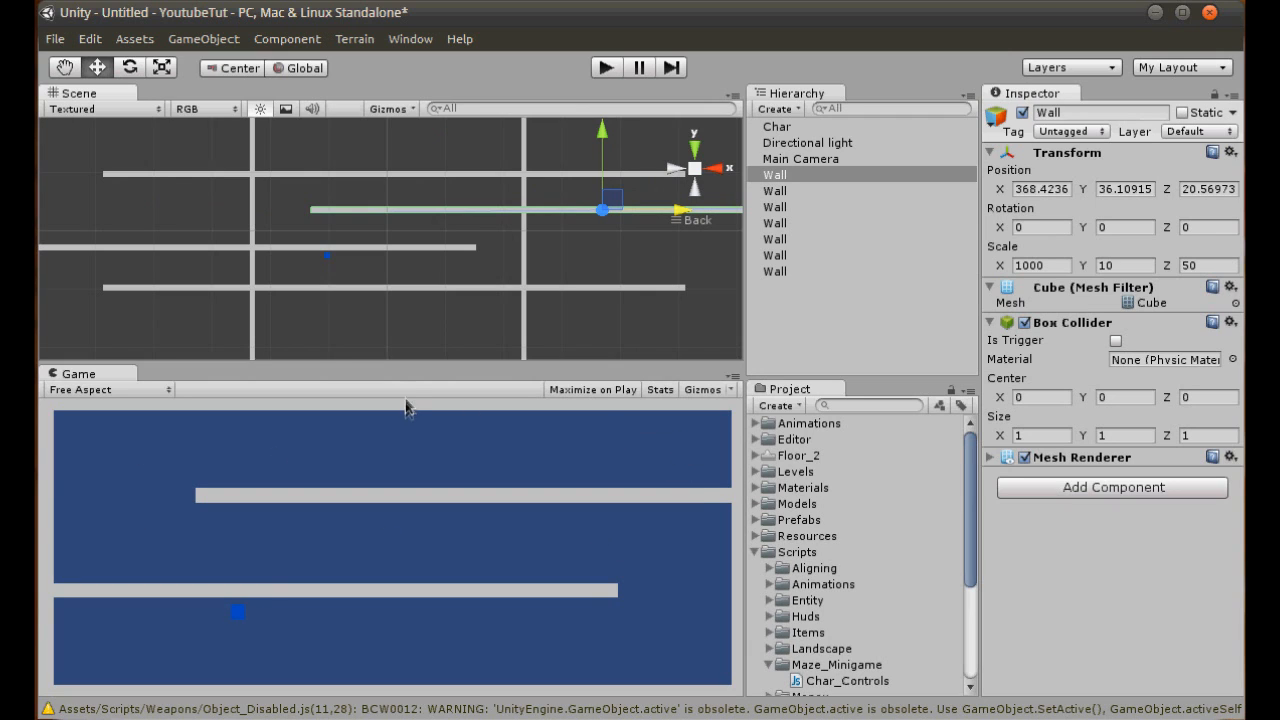
- Move the Char cube into the maze's lower-left corner at about X -203, Y -63
{"action": "left_click", "coordinate": [330, 257]}
{"action": "left_click_drag", "start_coordinate": [332, 260], "coordinate": [287, 262]}
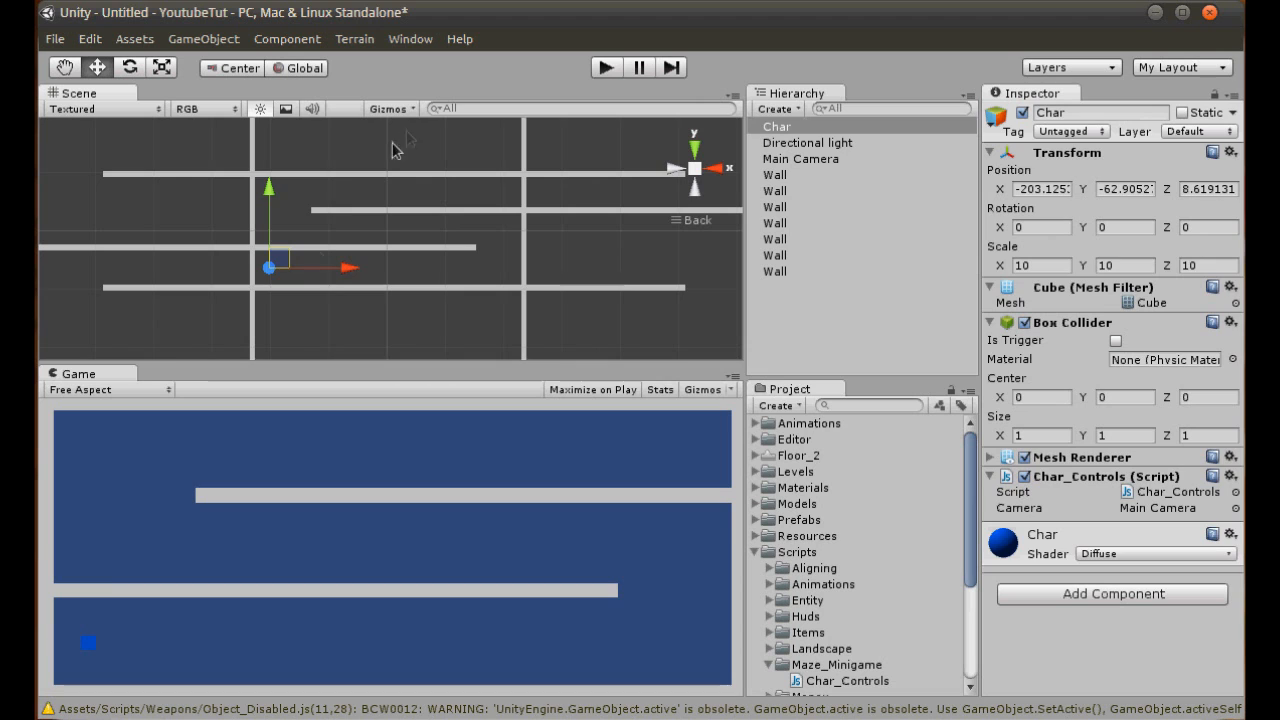
{"action": "left_click", "coordinate": [343, 185]}
{"action": "scroll", "coordinate": [372, 228], "scroll_direction": "up", "scroll_amount": 8}
{"action": "middle_click_drag", "start_coordinate": [361, 213], "coordinate": [378, 236]}
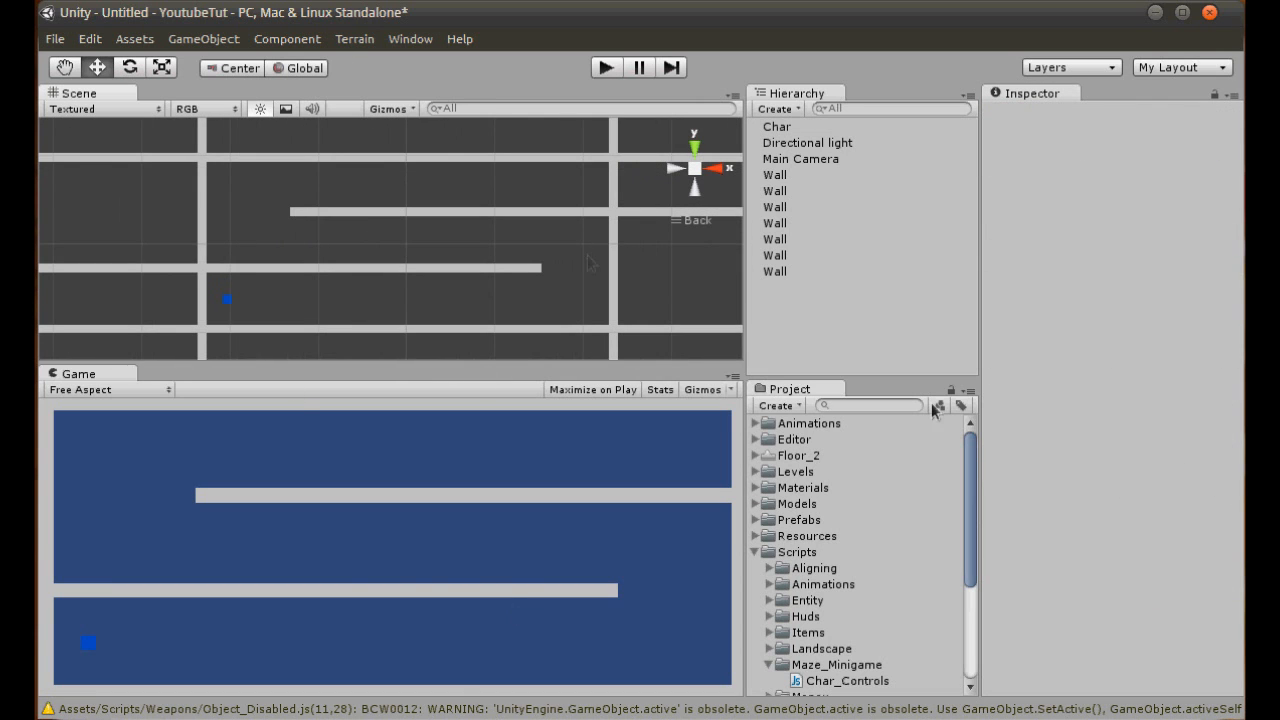
- Create a JavaScript file named Colliders in the Maze_Minigame scripts folder
{"action": "right_click", "coordinate": [815, 660]}
{"action": "mouse_move", "coordinate": [872, 676]}
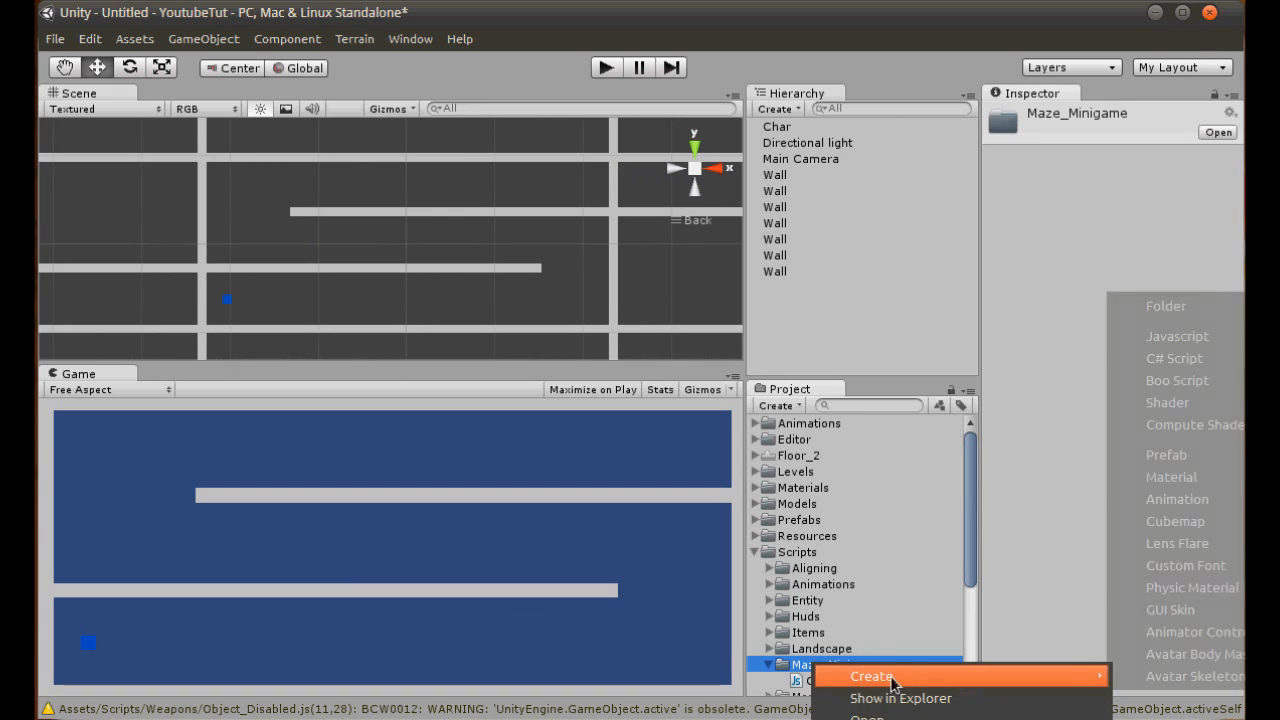
{"action": "left_click", "coordinate": [1179, 340]}
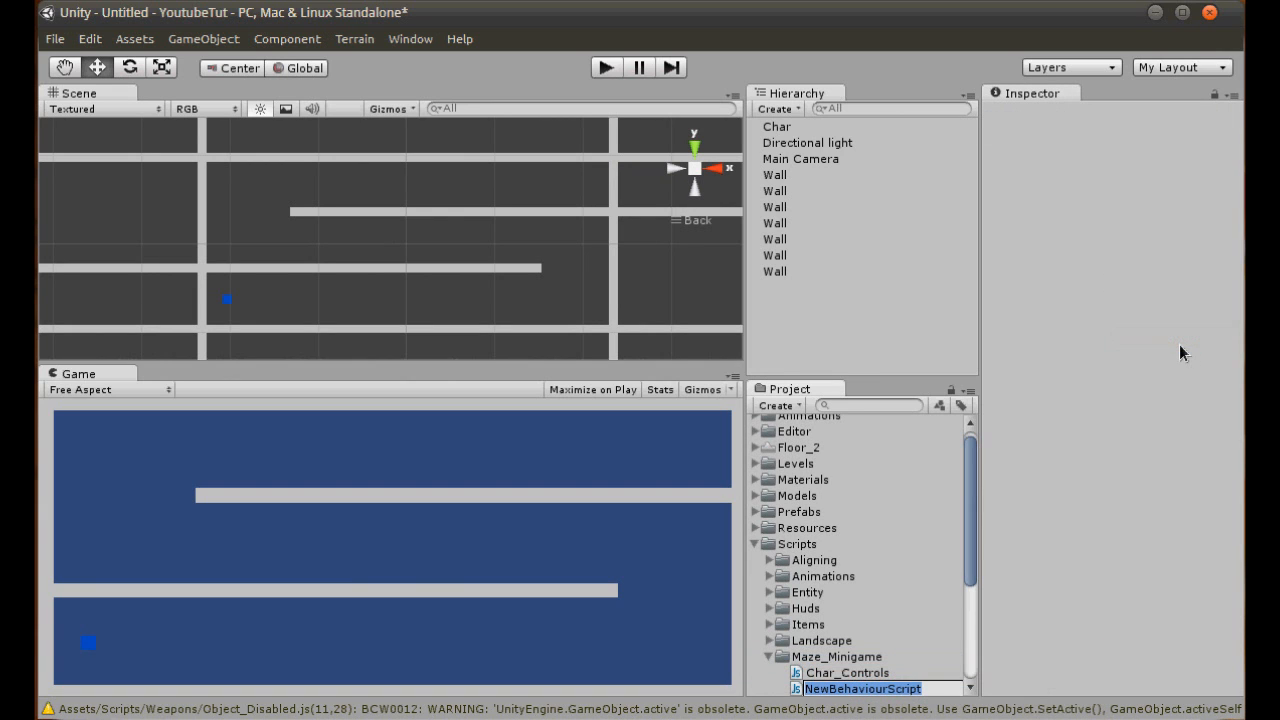
{"action": "type", "text": "Colliders"}
{"action": "key", "text": "Return"}
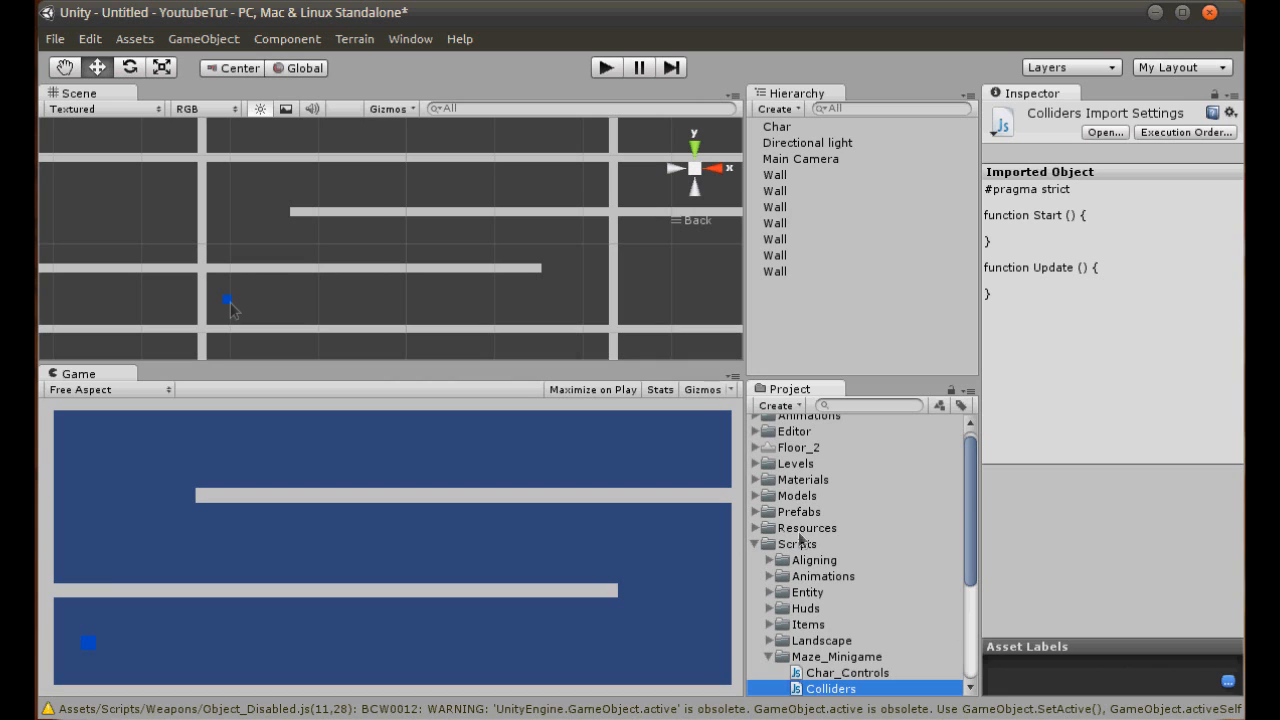
- Open the Colliders script in Notepad++, add an empty function OnTriggerEnter(col : Collider) below Update, and save the file
{"action": "double_click", "coordinate": [841, 692]}
{"action": "left_click", "coordinate": [299, 360]}
{"action": "key", "text": "Return"}
{"action": "key", "text": "Return"}
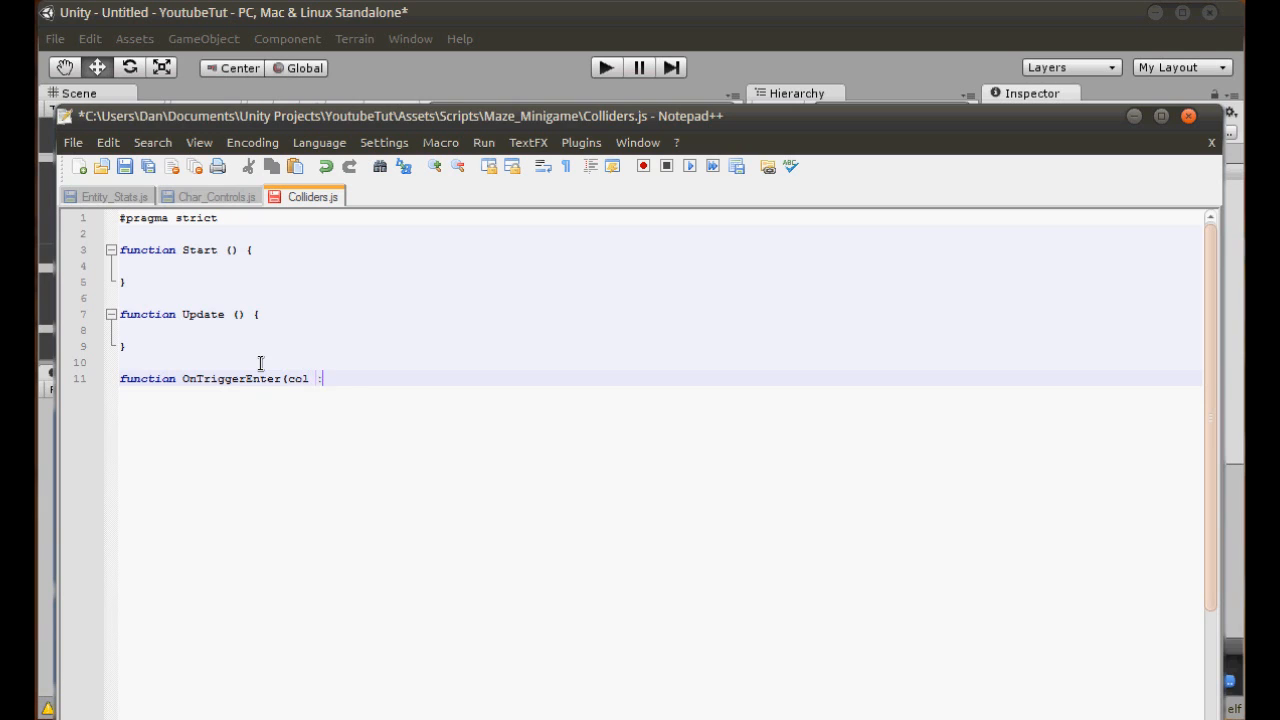
{"action": "type", "text": "er)"}
{"action": "key", "text": "Return"}
{"action": "type", "text": "{"}
{"action": "key", "text": "Return"}
{"action": "key", "text": "Return"}
{"action": "key", "text": "Up"}
{"action": "key", "text": "Tab"}
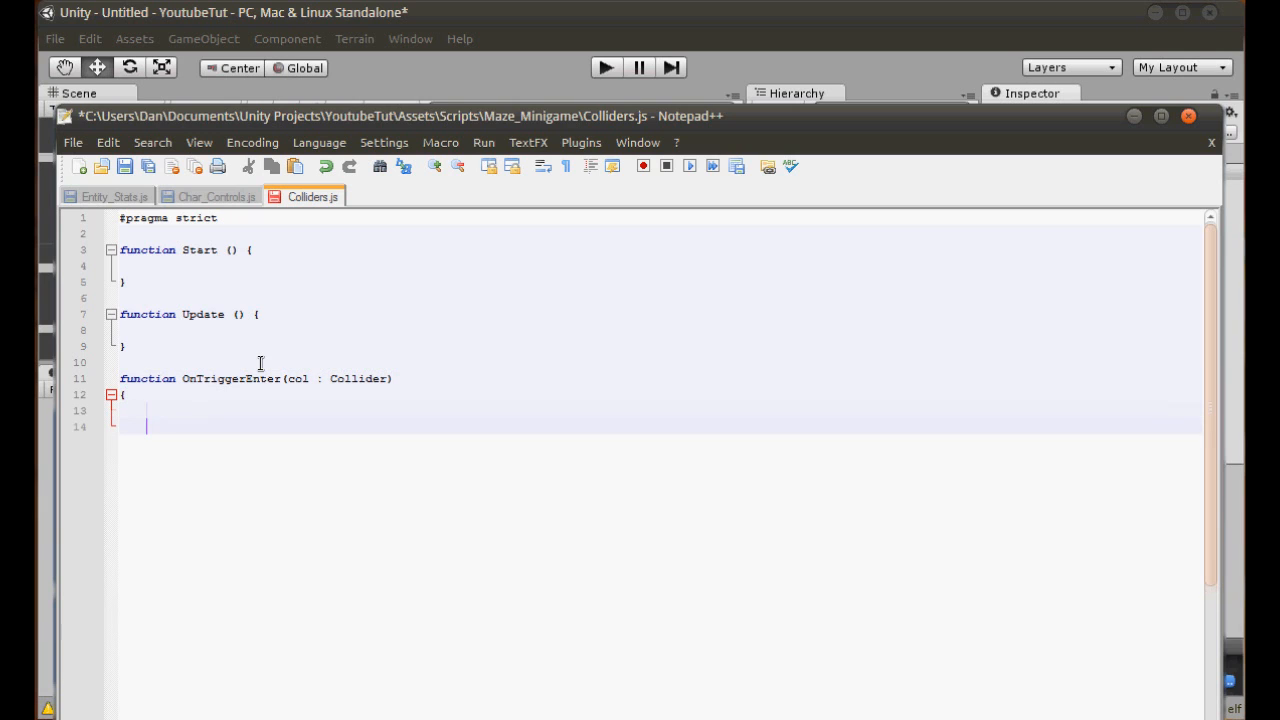
{"action": "key", "text": "ctrl+s"}
- Begin a statement inside the body of the OnTriggerEnter function
{"action": "double_click", "coordinate": [298, 378]}
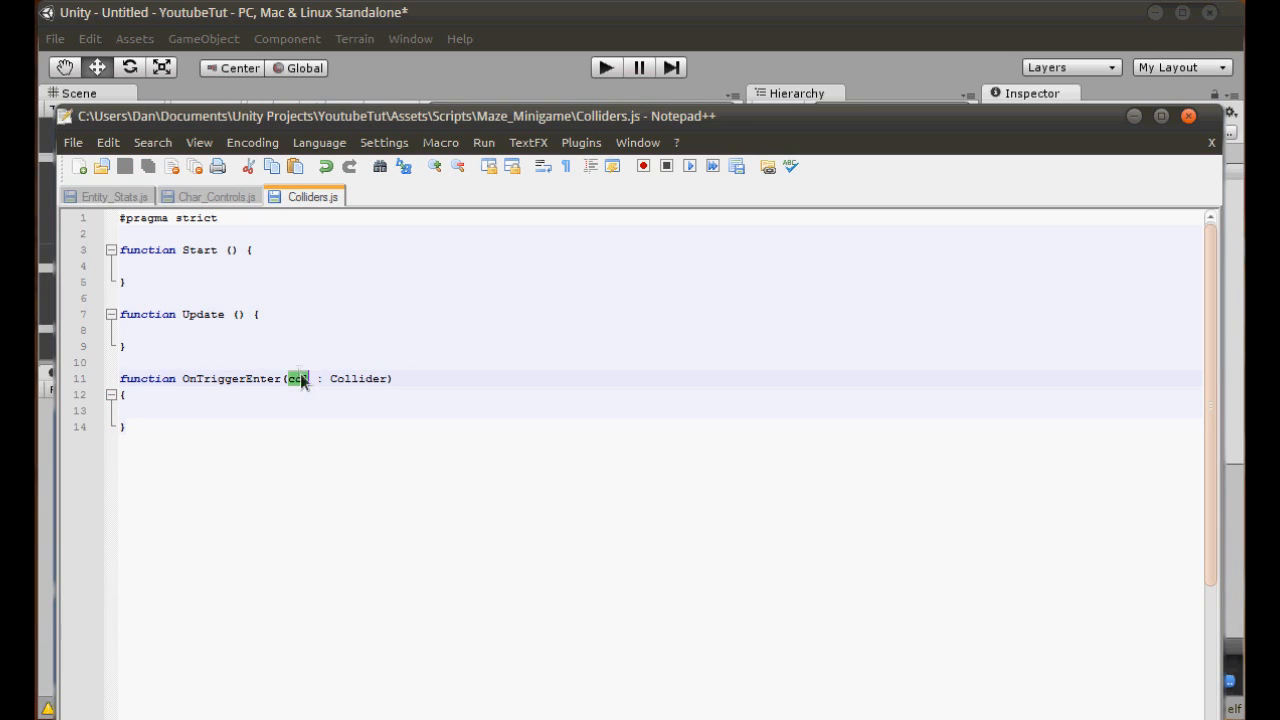
{"action": "left_click_drag", "start_coordinate": [314, 378], "coordinate": [385, 377]}
{"action": "left_click", "coordinate": [380, 378]}
{"action": "double_click", "coordinate": [365, 378]}
{"action": "left_click", "coordinate": [318, 417]}
{"action": "type", "text": "f (col.gameObject.name == \"Wall"}
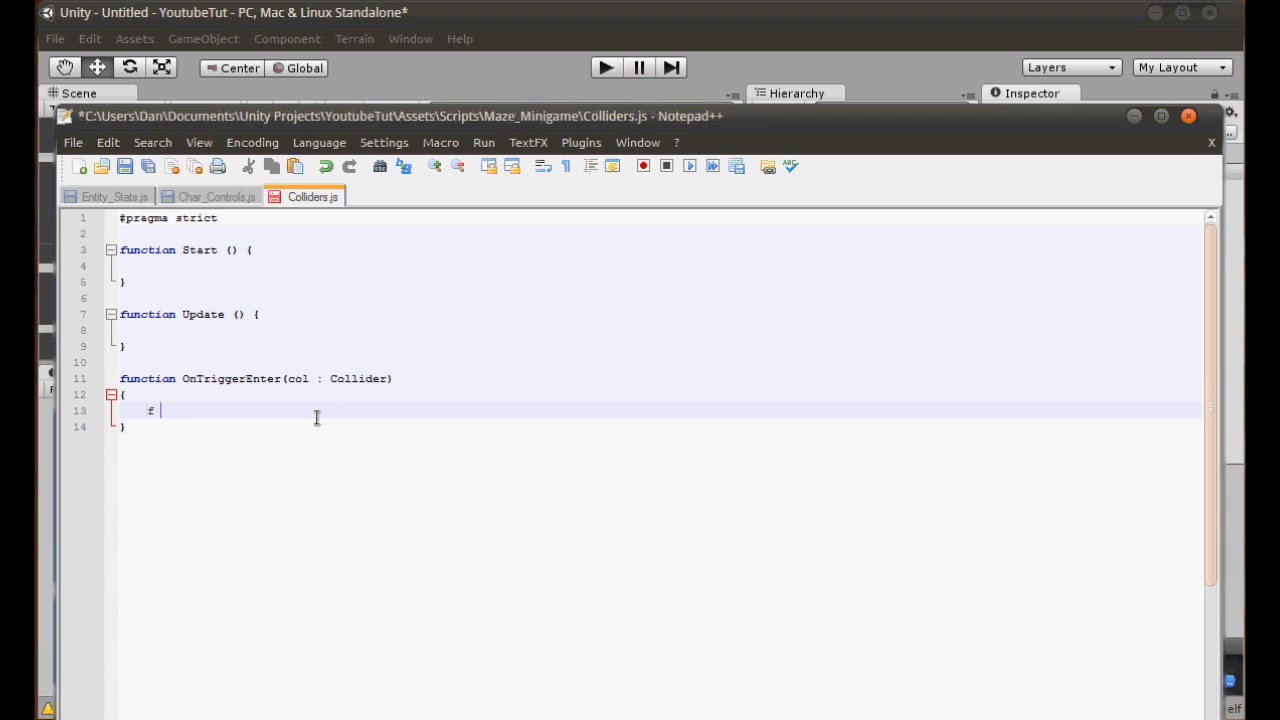
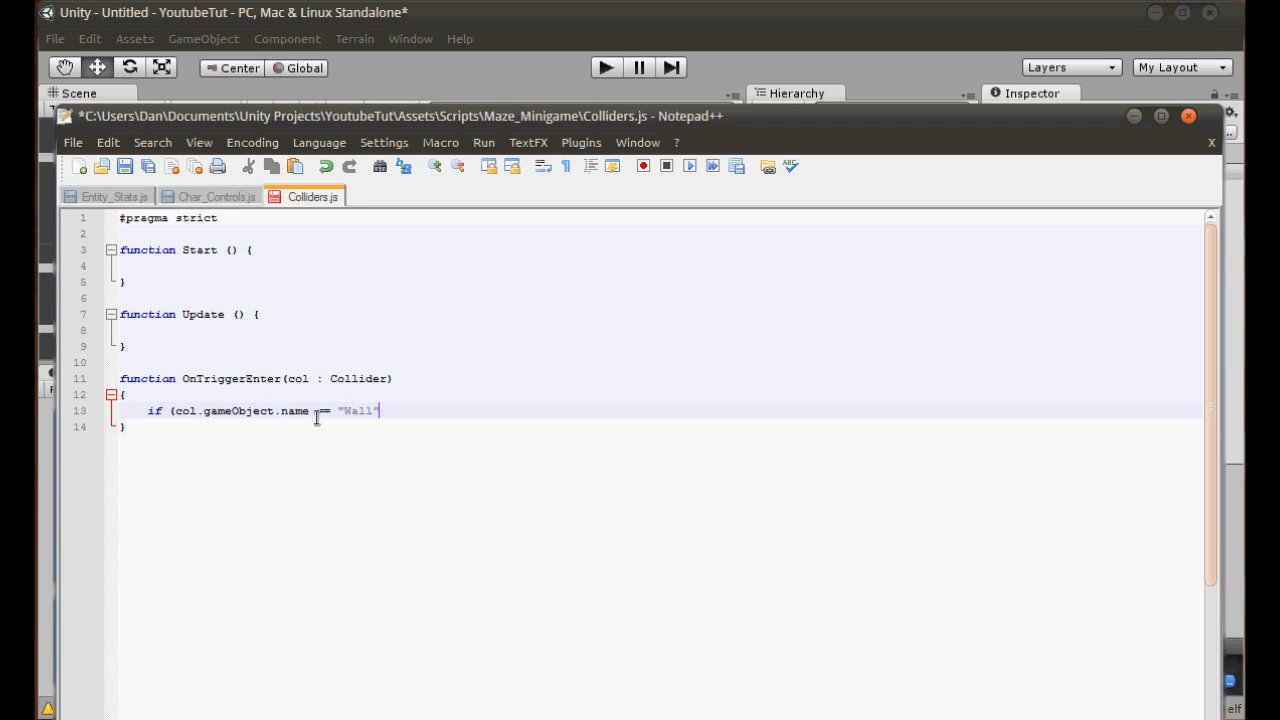
- Complete the if (col.gameObject.name == "Wall") condition in OnTriggerEnter with an empty braced block and save the script
{"action": "key", "text": "Return"}
{"action": "type", "text": "{"}
{"action": "key", "text": "Return"}
{"action": "key", "text": "Return"}
{"action": "type", "text": "}"}
{"action": "key", "text": "Up"}
{"action": "key", "text": "Tab"}
{"action": "key", "text": "ctrl+s"}
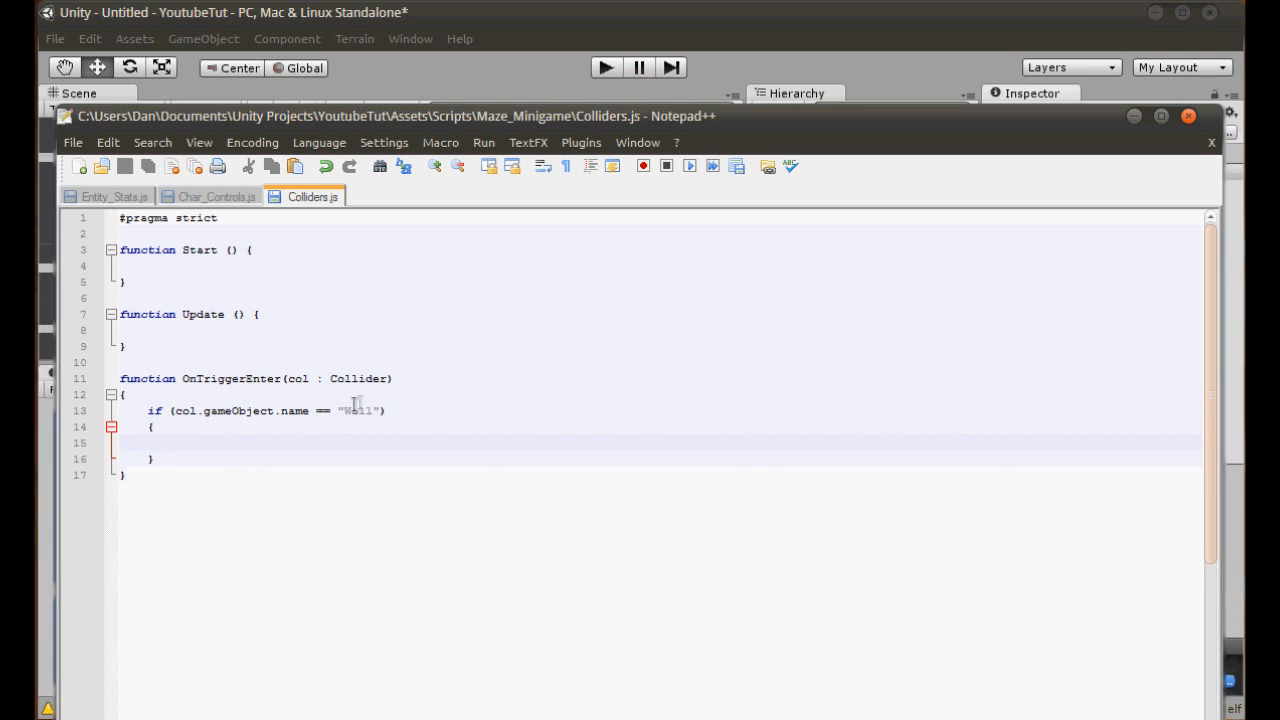
- Add print ("DIE!"); inside the "Wall" condition's block and save the Colliders script
{"action": "type", "text": "//"}
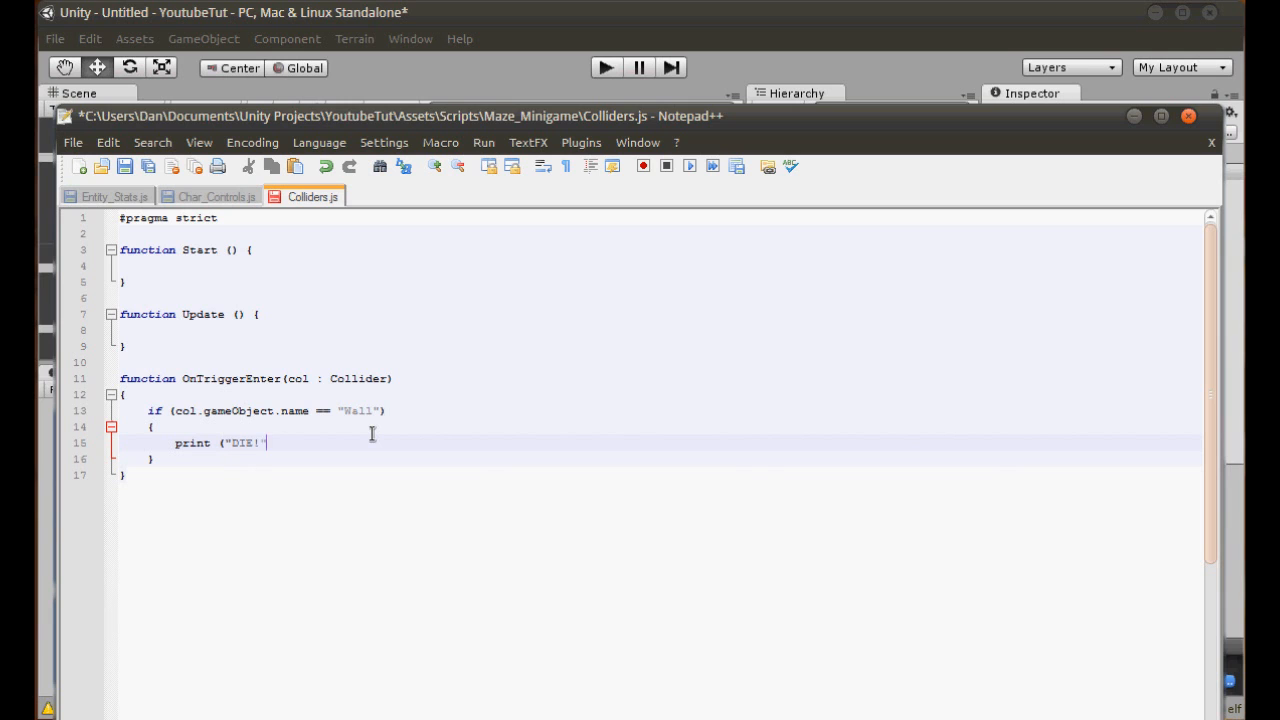
{"action": "key", "text": "ctrl+s"}
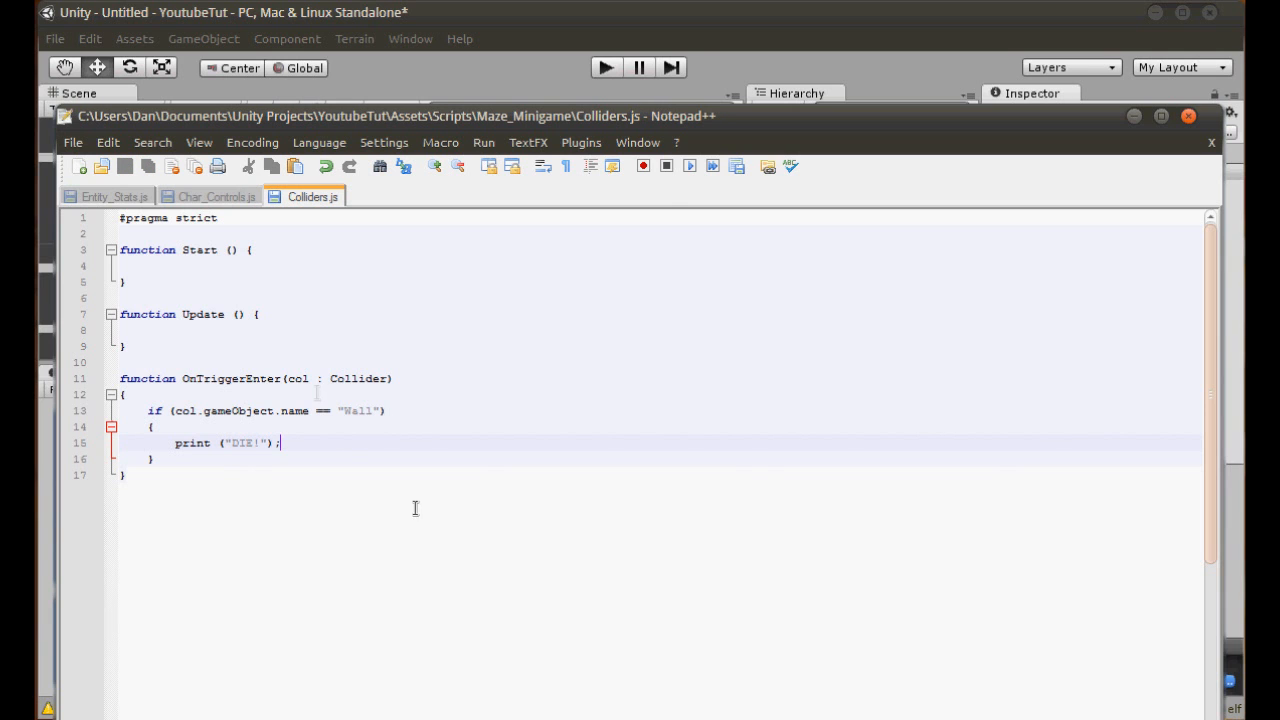
{"action": "double_click", "coordinate": [364, 412]}
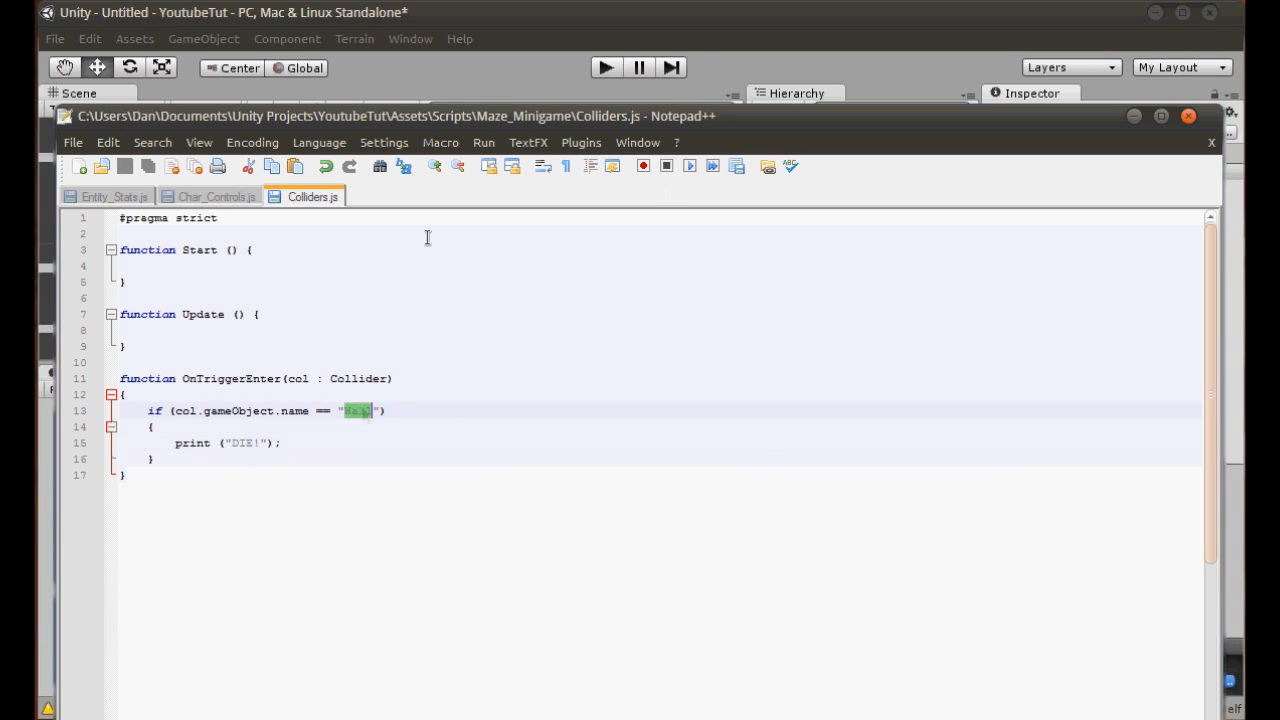
- Switch to Unity and attach the Colliders script to the Char object
{"action": "left_click", "coordinate": [466, 72]}
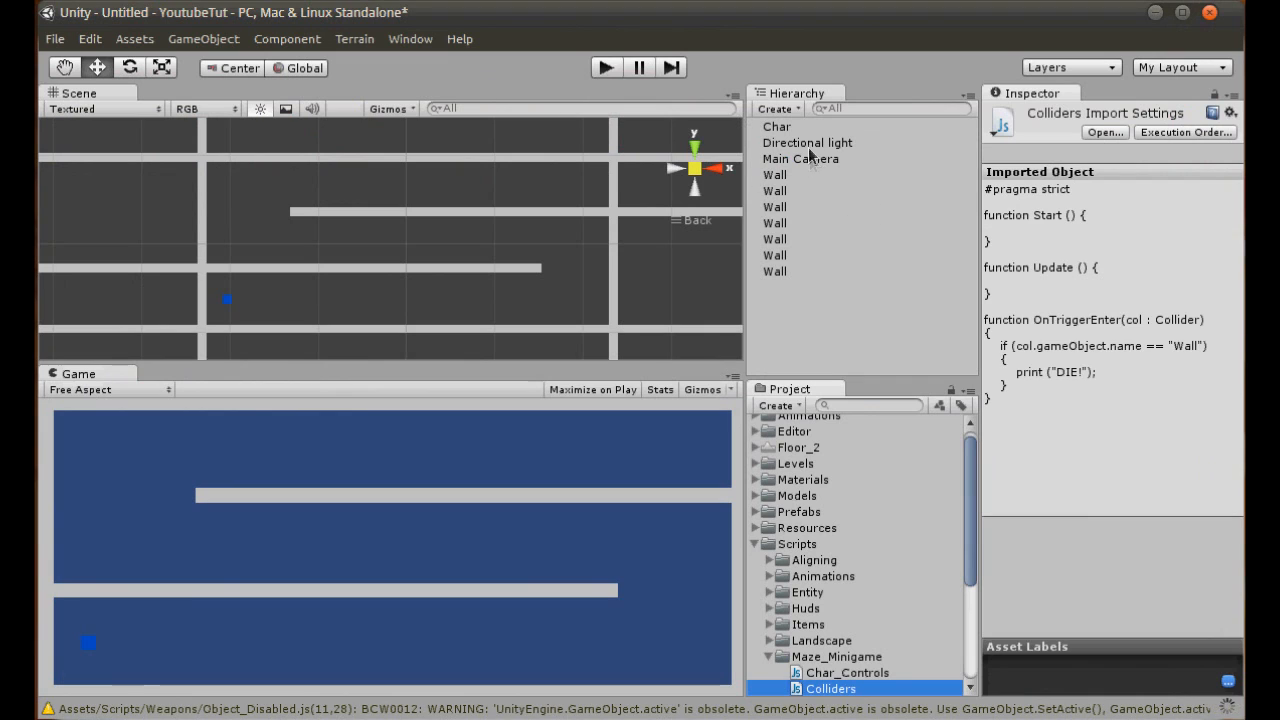
{"action": "left_click", "coordinate": [790, 127]}
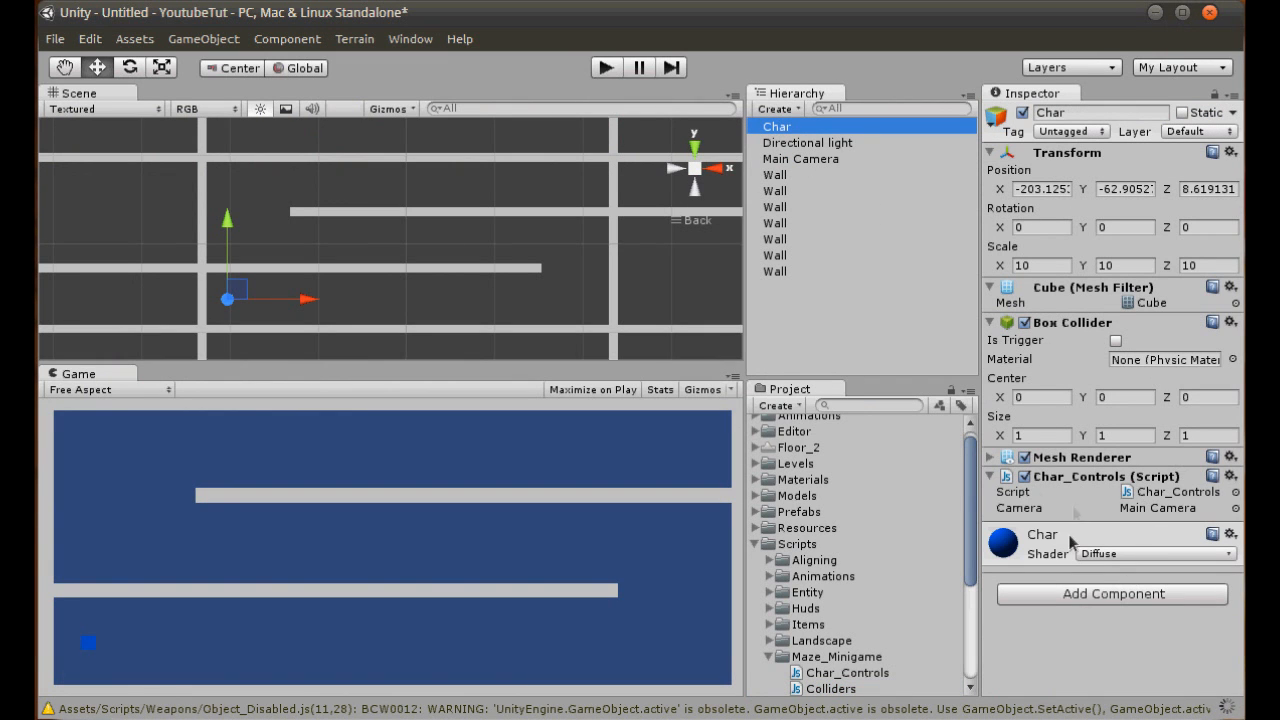
{"action": "left_click_drag", "start_coordinate": [843, 690], "coordinate": [1033, 648]}
- Enable Is Trigger on the Box Colliders of all the Wall objects at once
{"action": "left_click", "coordinate": [815, 176]}
{"action": "left_click", "coordinate": [782, 274], "text": "shift"}
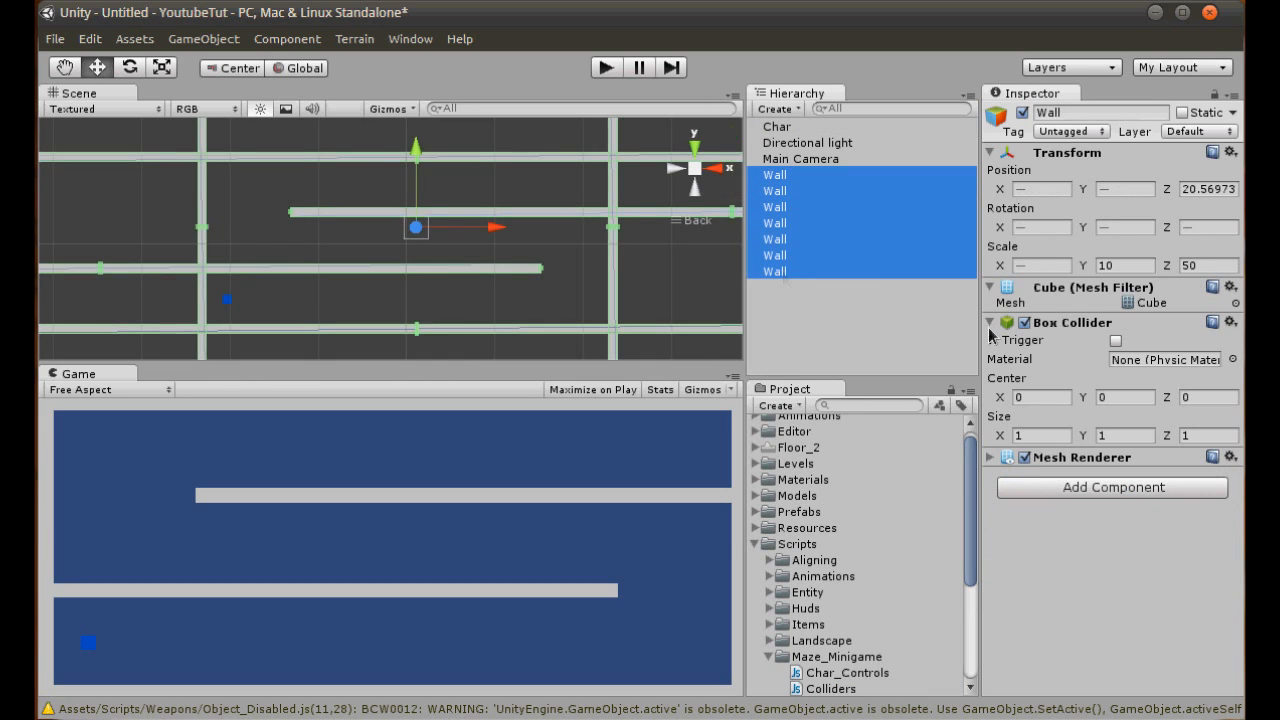
{"action": "left_click", "coordinate": [1116, 341]}
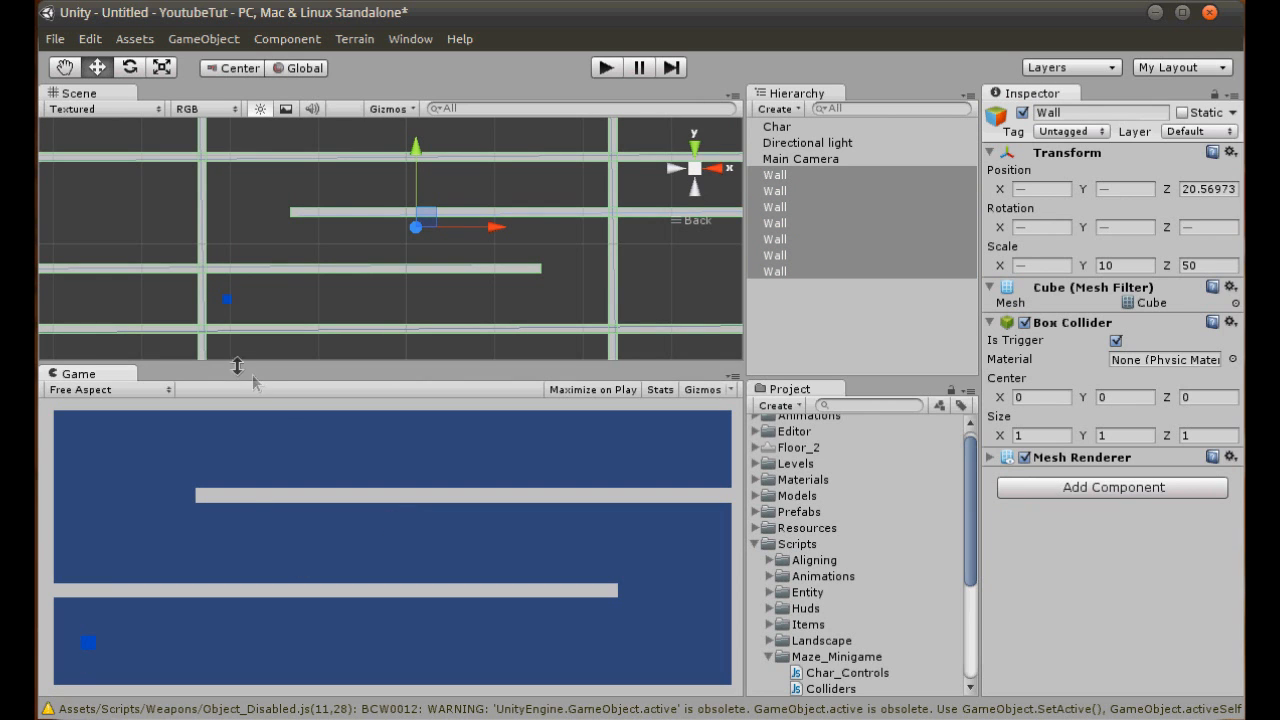
{"action": "left_click", "coordinate": [295, 290]}
- Play-test the cube against the walls while checking the scene from the top view, and stop the game
{"action": "left_click", "coordinate": [608, 67]}
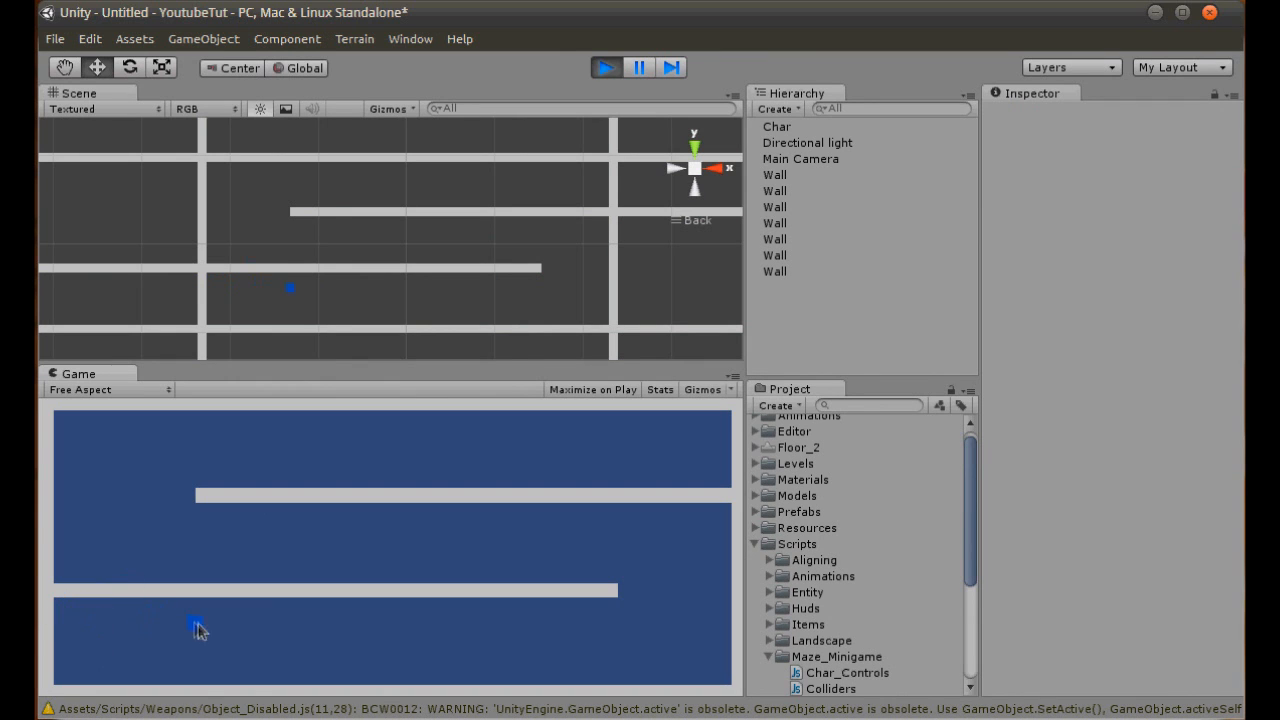
{"action": "left_click", "coordinate": [694, 148]}
{"action": "middle_click_drag", "start_coordinate": [359, 234], "coordinate": [369, 251]}
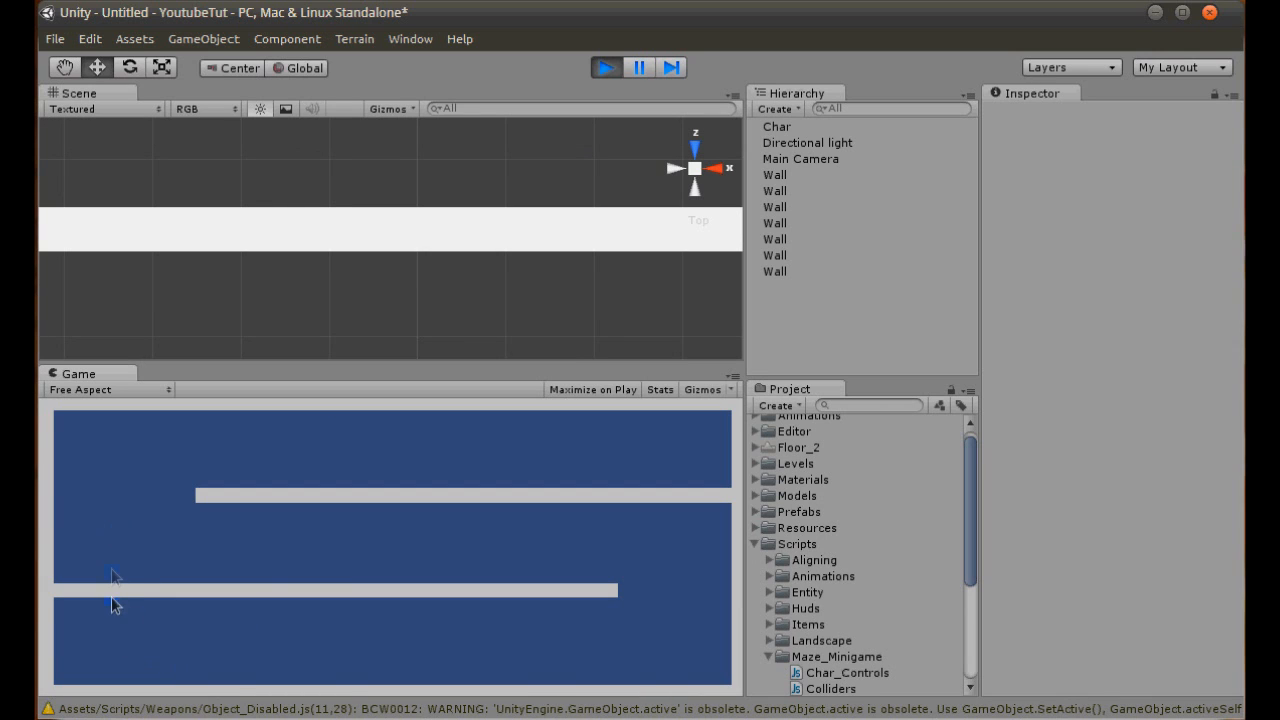
{"action": "left_click", "coordinate": [606, 67]}
{"action": "left_click", "coordinate": [695, 189]}
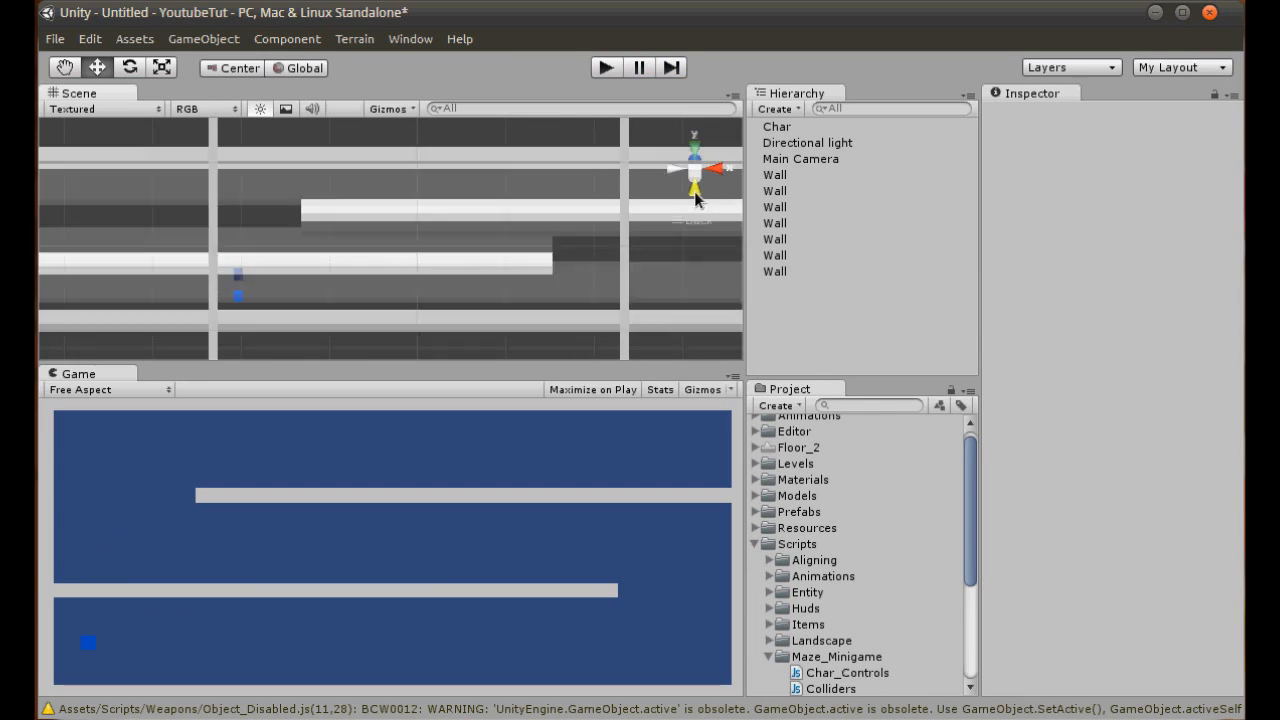
- Add a Rigidbody component to the Char object
{"action": "left_click", "coordinate": [777, 127]}
{"action": "left_click", "coordinate": [287, 38]}
{"action": "mouse_move", "coordinate": [380, 132]}
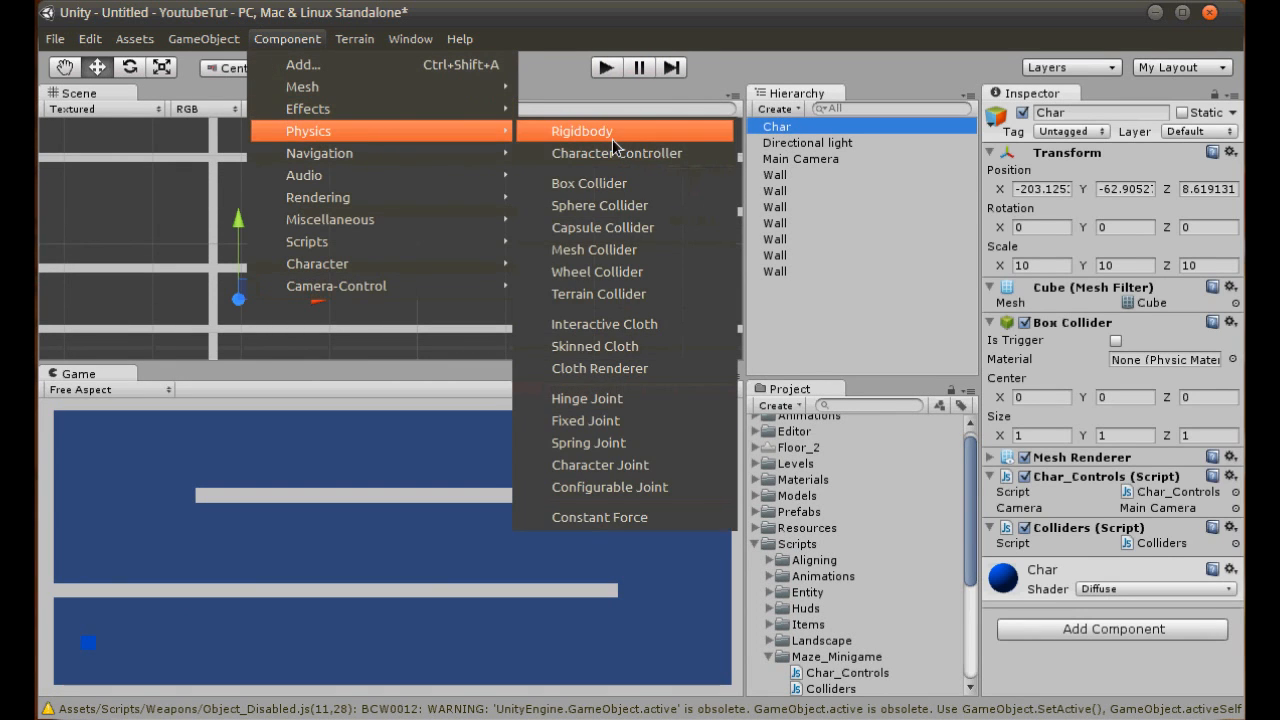
{"action": "left_click", "coordinate": [582, 131]}
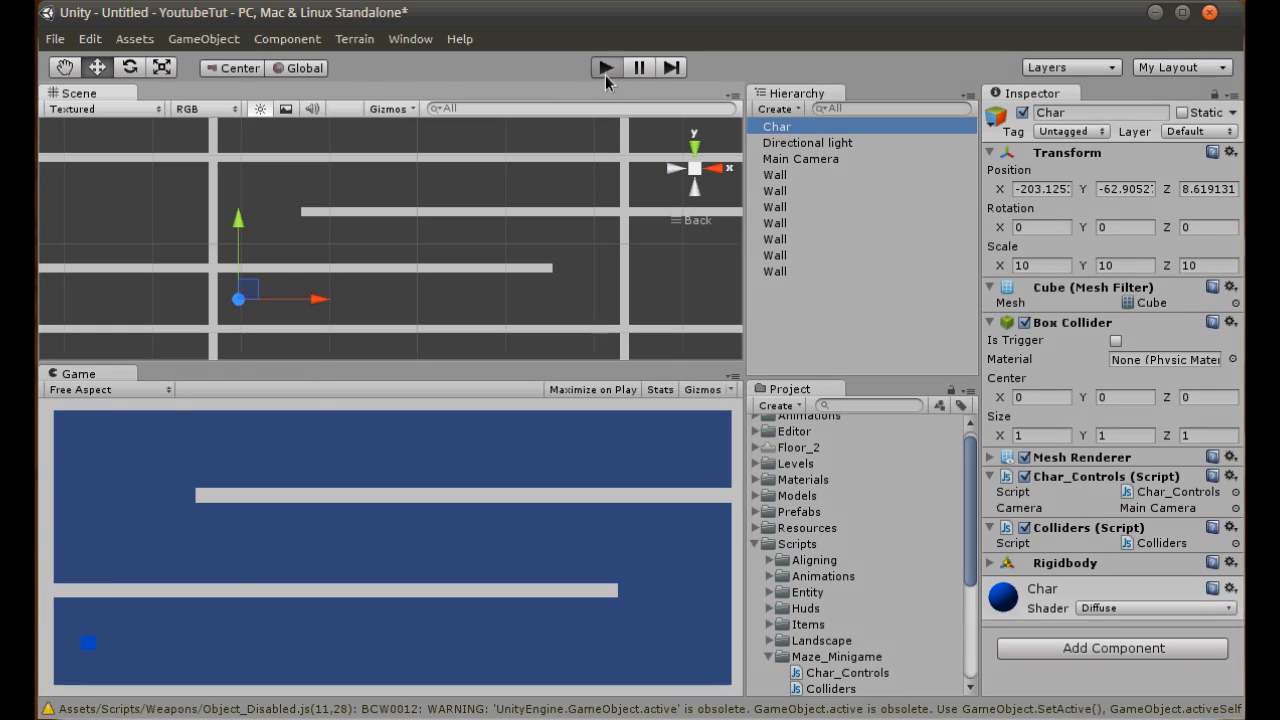
- Play-test the wall collisions with the Rigidbody on Char, stop the game, and collapse the Scripts folder
{"action": "left_click", "coordinate": [606, 67]}
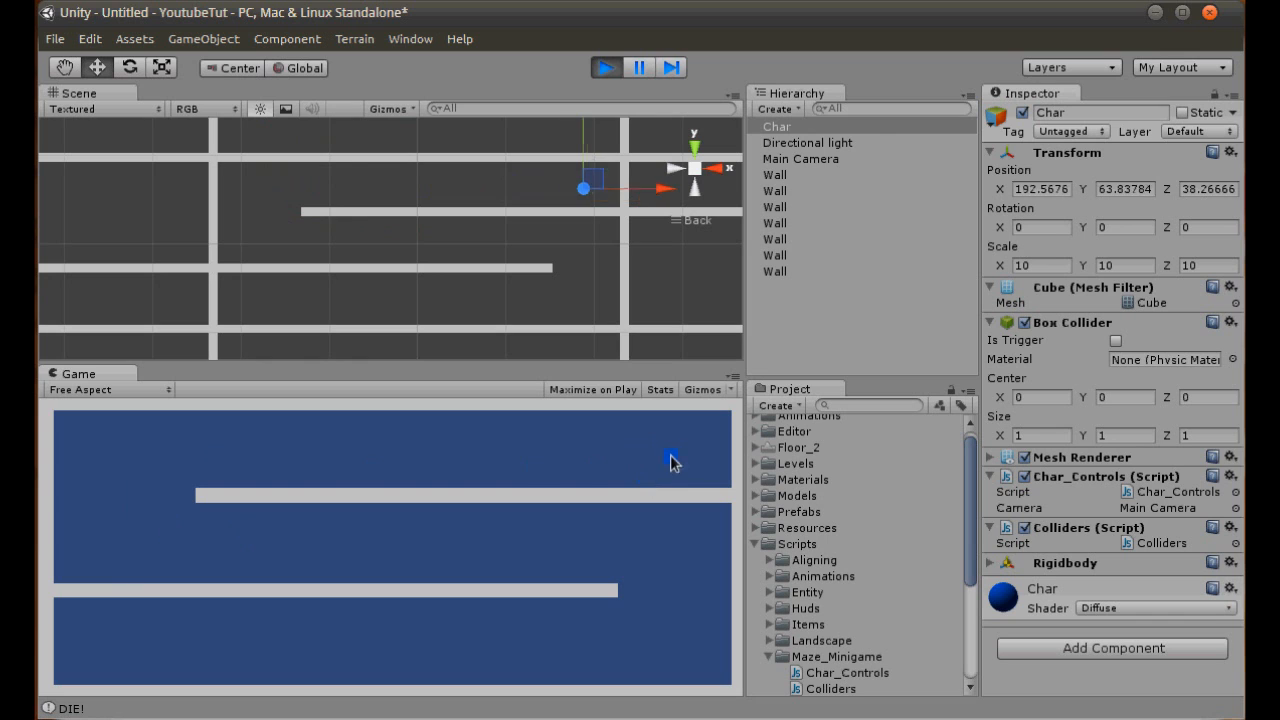
{"action": "left_click", "coordinate": [606, 68]}
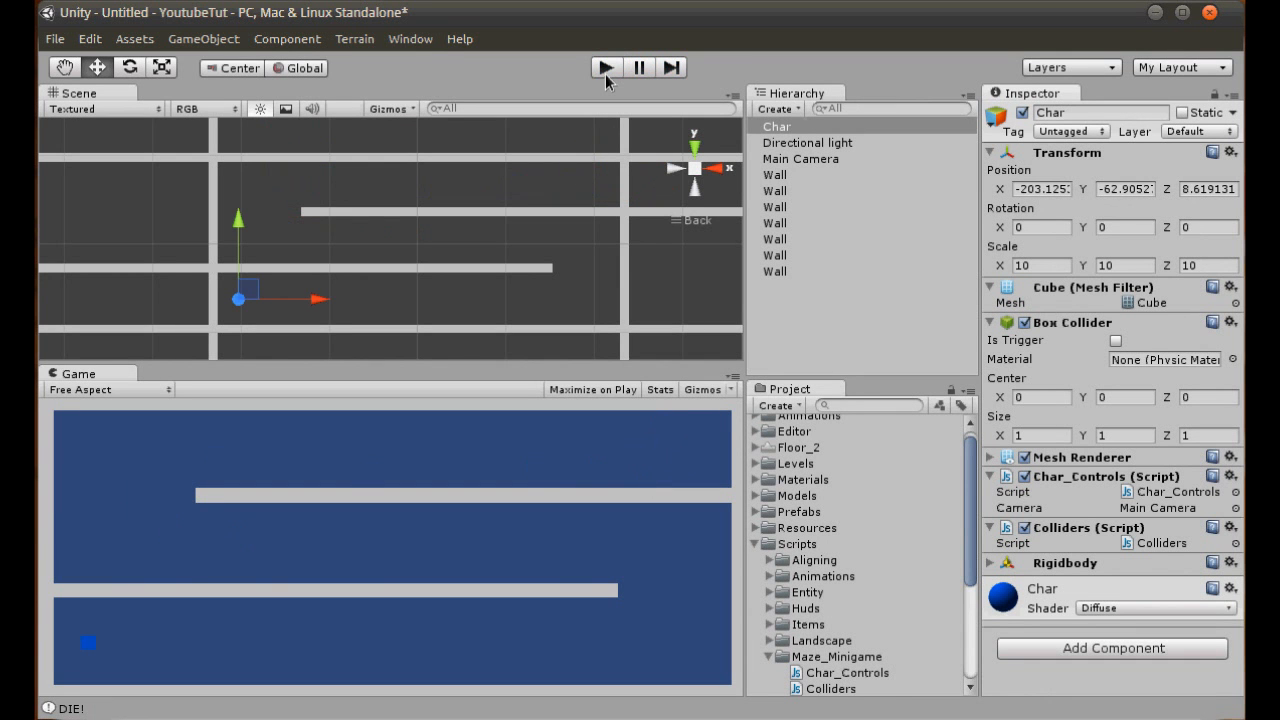
{"action": "left_click", "coordinate": [755, 543]}
{"action": "left_click", "coordinate": [641, 446]}
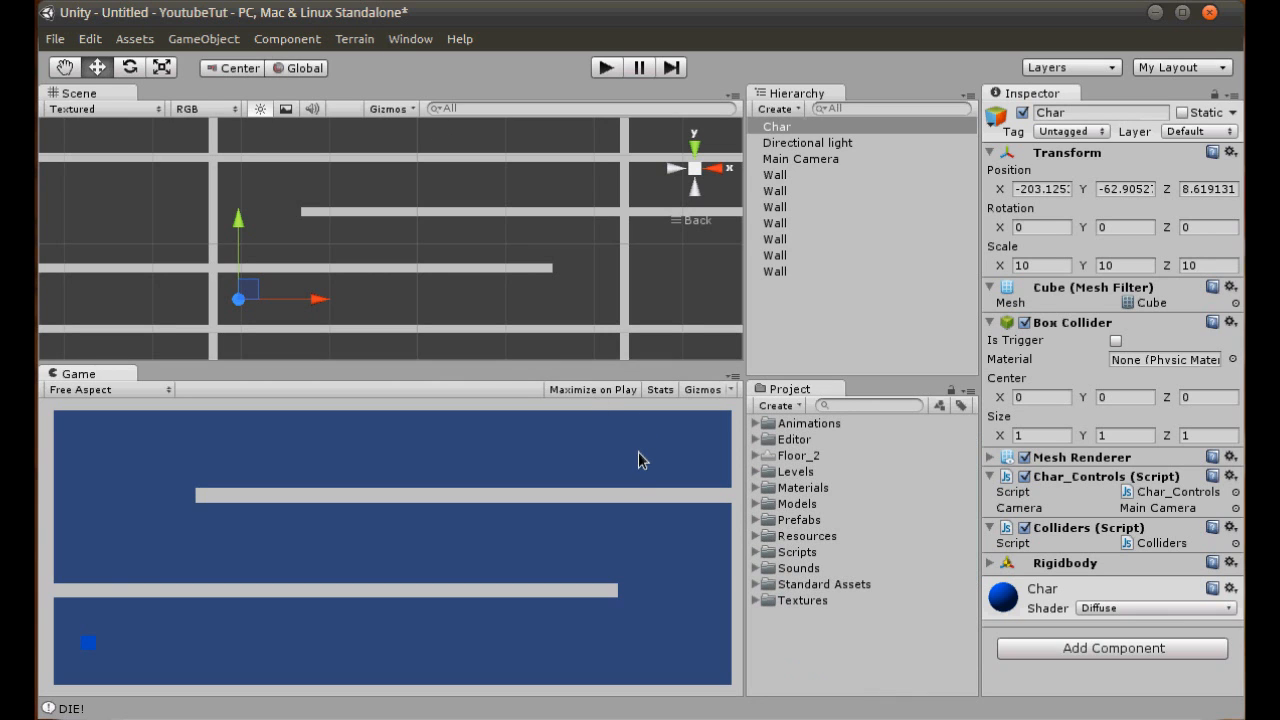
- Create a Plane object in the maze scene
{"action": "left_click", "coordinate": [218, 39]}
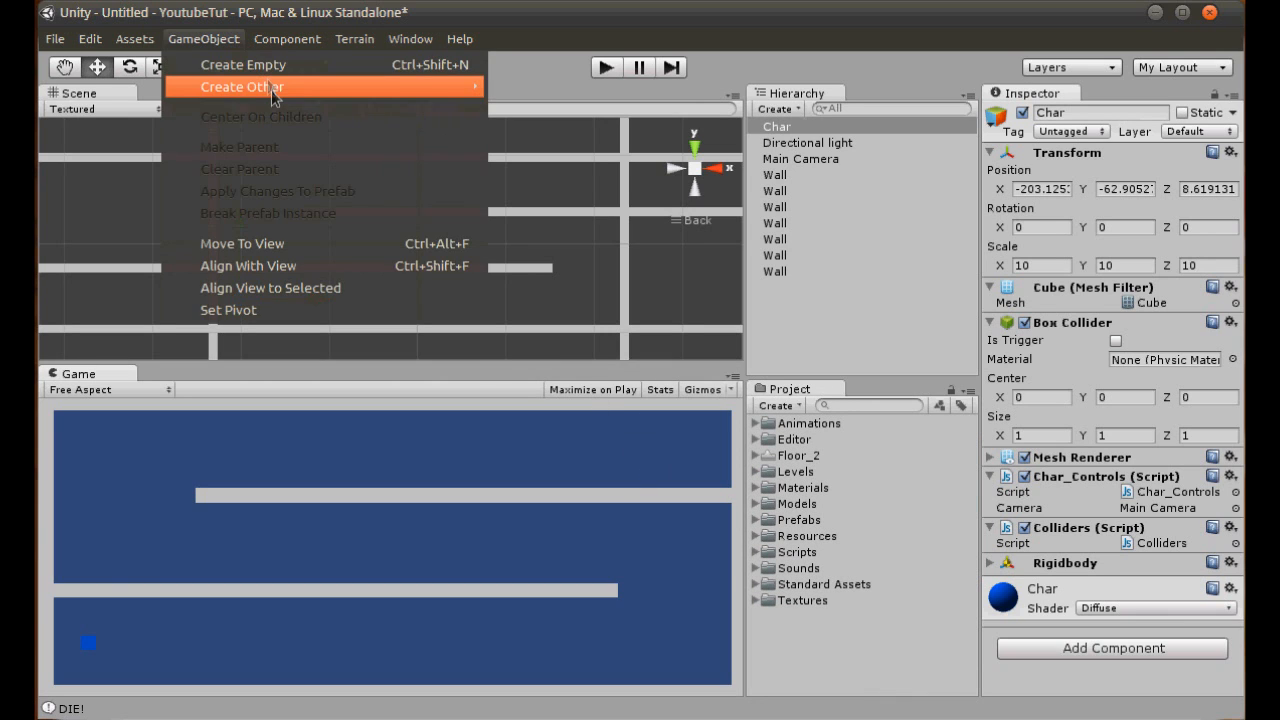
{"action": "mouse_move", "coordinate": [272, 87]}
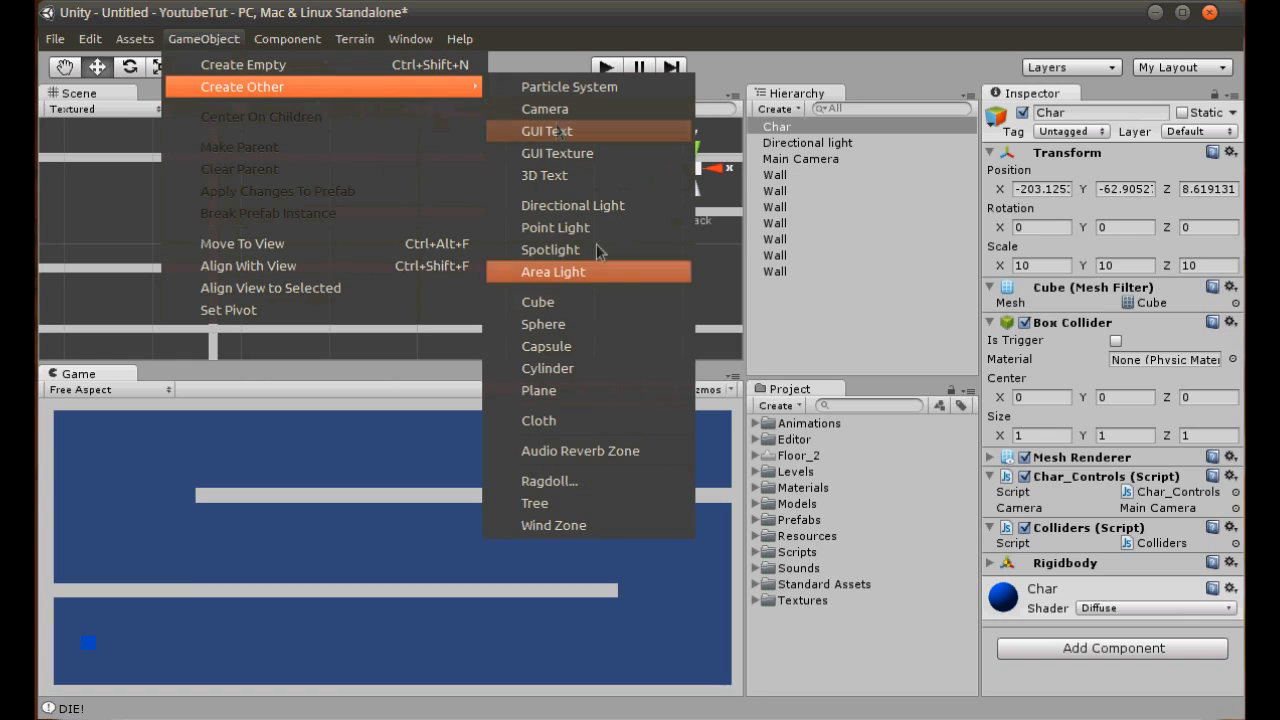
{"action": "left_click", "coordinate": [566, 390]}
{"action": "scroll", "coordinate": [280, 284], "scroll_direction": "down", "scroll_amount": 4}
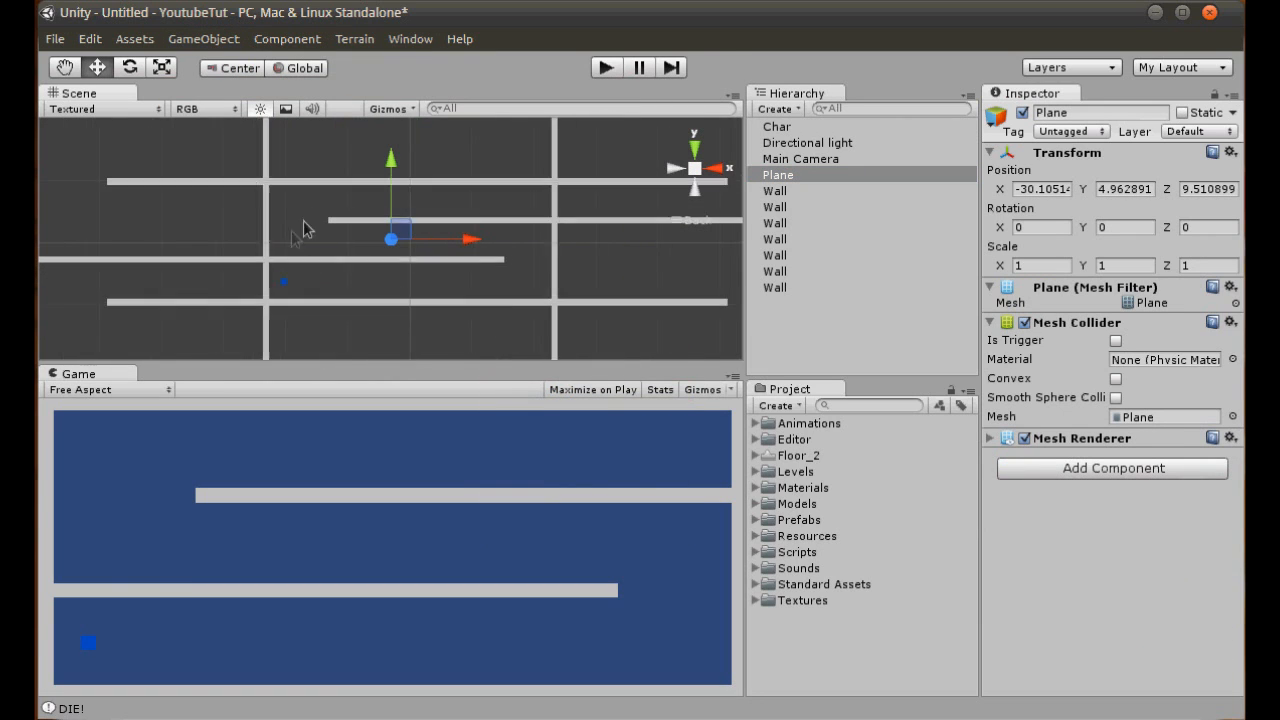
- Set the plane's scale to 1000 on all three axes
{"action": "left_click", "coordinate": [162, 71]}
{"action": "left_click_drag", "start_coordinate": [391, 240], "coordinate": [1279, 85]}
{"action": "left_click", "coordinate": [1037, 263]}
{"action": "type", "text": "1000"}
{"action": "key", "text": "Tab"}
{"action": "type", "text": "1000"}
{"action": "key", "text": "Tab"}
{"action": "type", "text": "10"}
{"action": "left_click", "coordinate": [699, 171]}
{"action": "left_click_drag", "start_coordinate": [515, 204], "coordinate": [311, 134], "text": "alt"}
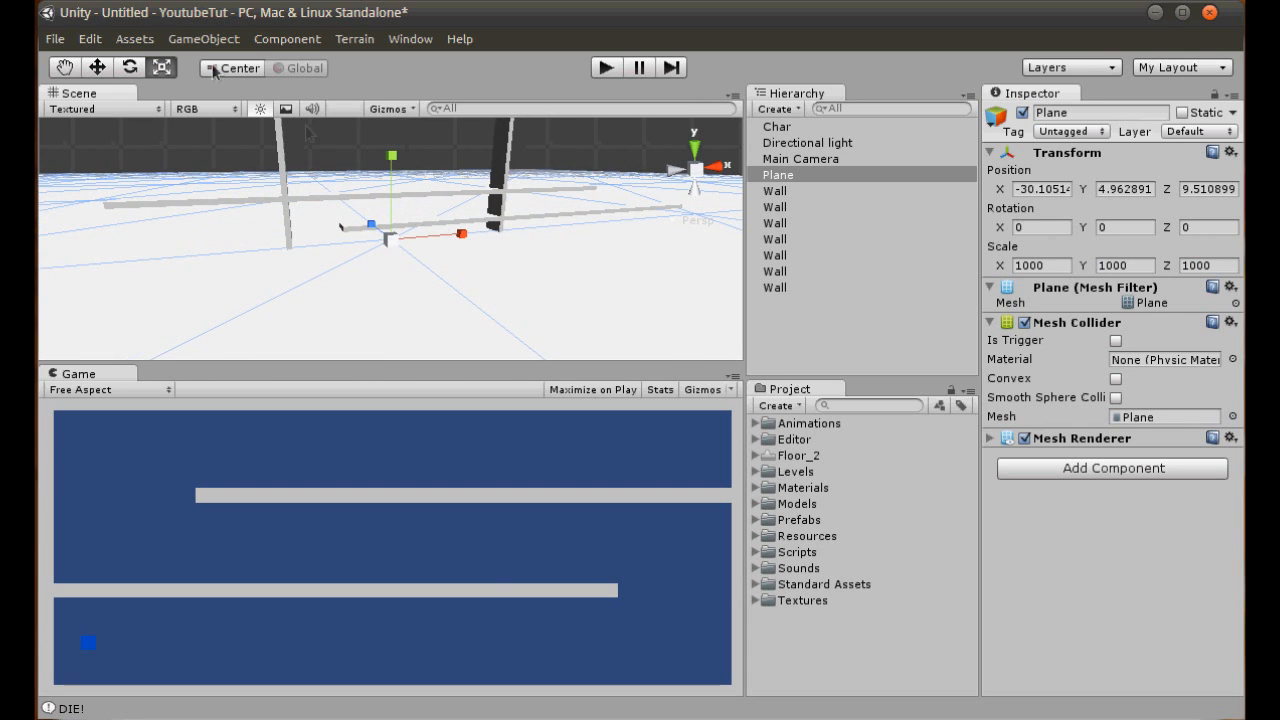
- Set the plane's scale to 200 on the X, Y and Z axes
{"action": "left_click_drag", "start_coordinate": [1051, 267], "coordinate": [831, 261]}
{"action": "type", "text": "200"}
{"action": "key", "text": "Tab"}
{"action": "type", "text": "200"}
{"action": "key", "text": "Tab"}
{"action": "type", "text": "200"}
{"action": "key", "text": "Return"}
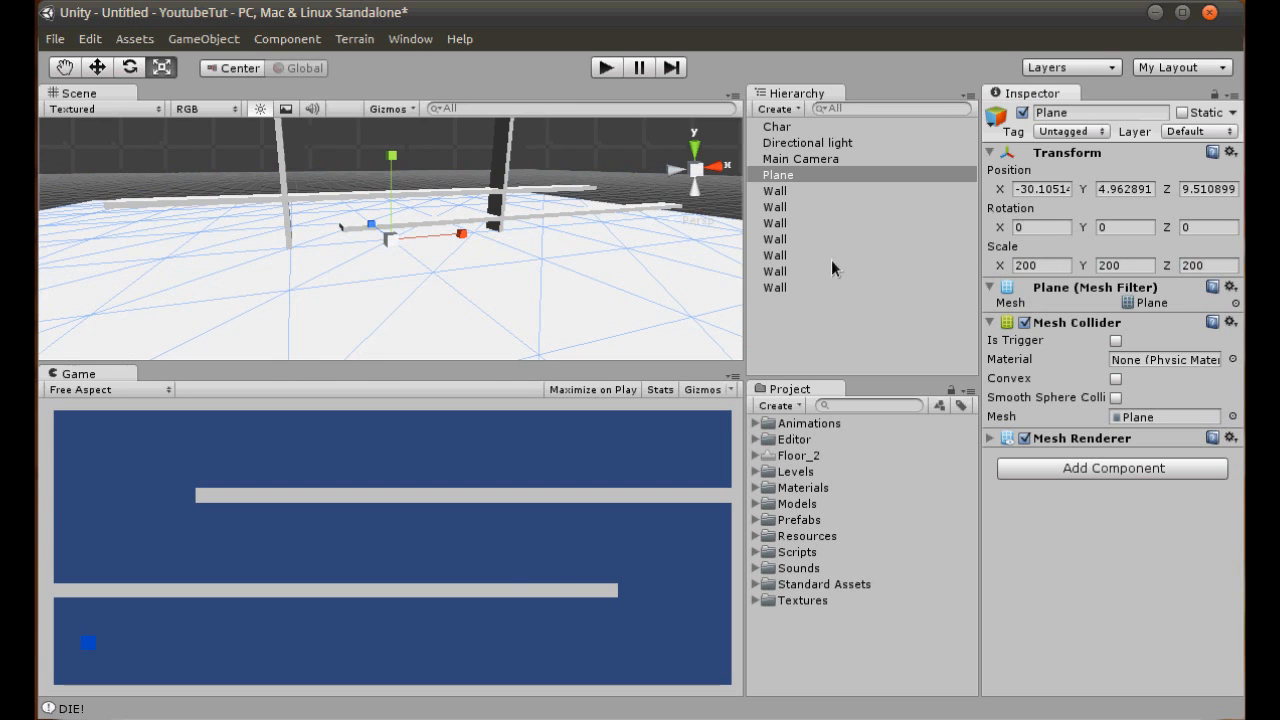
- Set the plane's rotation to X 90 and Y 180 so it faces the camera as a backdrop
{"action": "left_click", "coordinate": [97, 67]}
{"action": "left_click", "coordinate": [129, 68]}
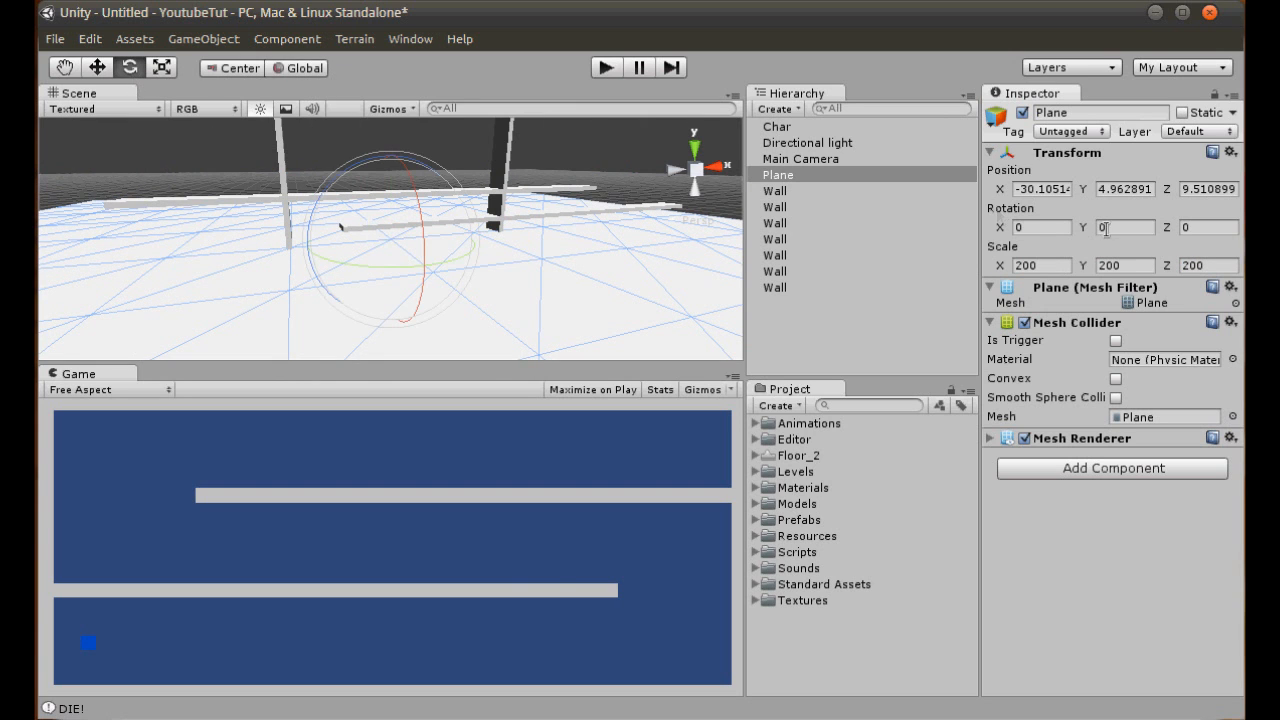
{"action": "key", "text": "Tab"}
{"action": "key", "text": "Tab"}
{"action": "key", "text": "Tab"}
{"action": "left_click_drag", "start_coordinate": [1040, 229], "coordinate": [809, 224]}
{"action": "type", "text": "90"}
{"action": "scroll", "coordinate": [400, 300], "scroll_direction": "down", "scroll_amount": 5}
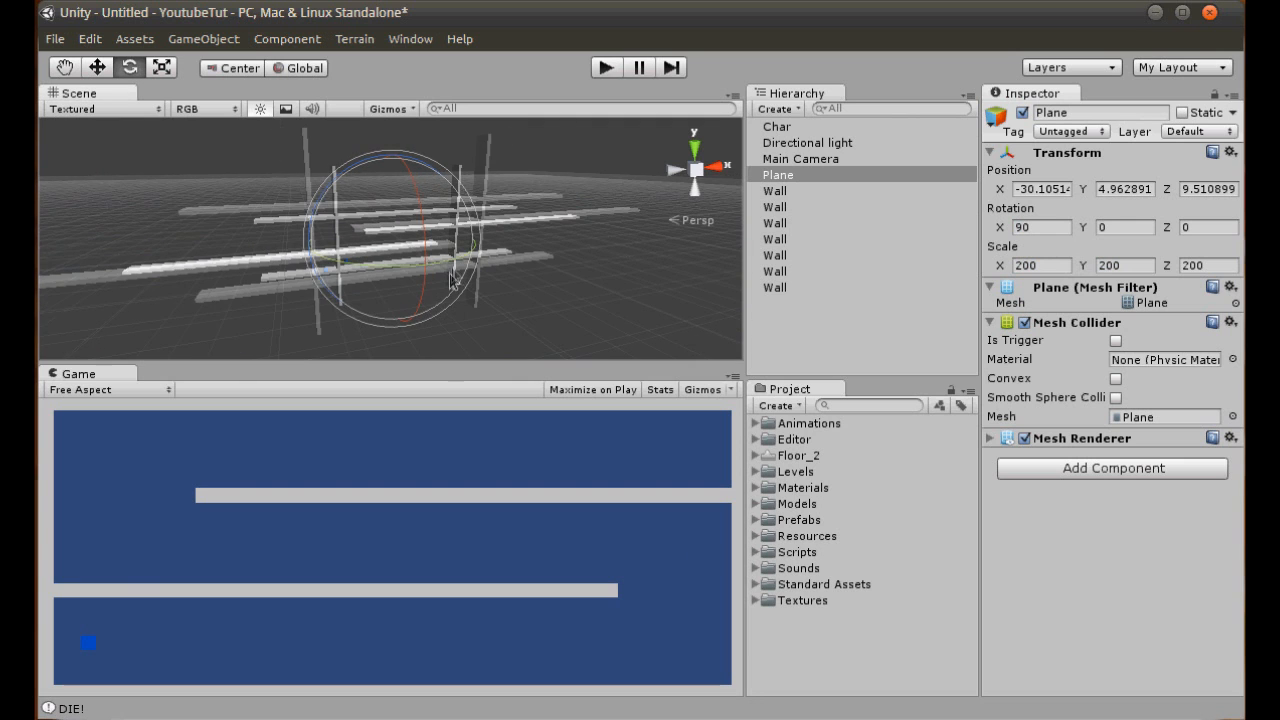
{"action": "left_click_drag", "start_coordinate": [380, 322], "coordinate": [638, 256], "text": "alt"}
{"action": "left_click", "coordinate": [1120, 227]}
{"action": "type", "text": "180"}
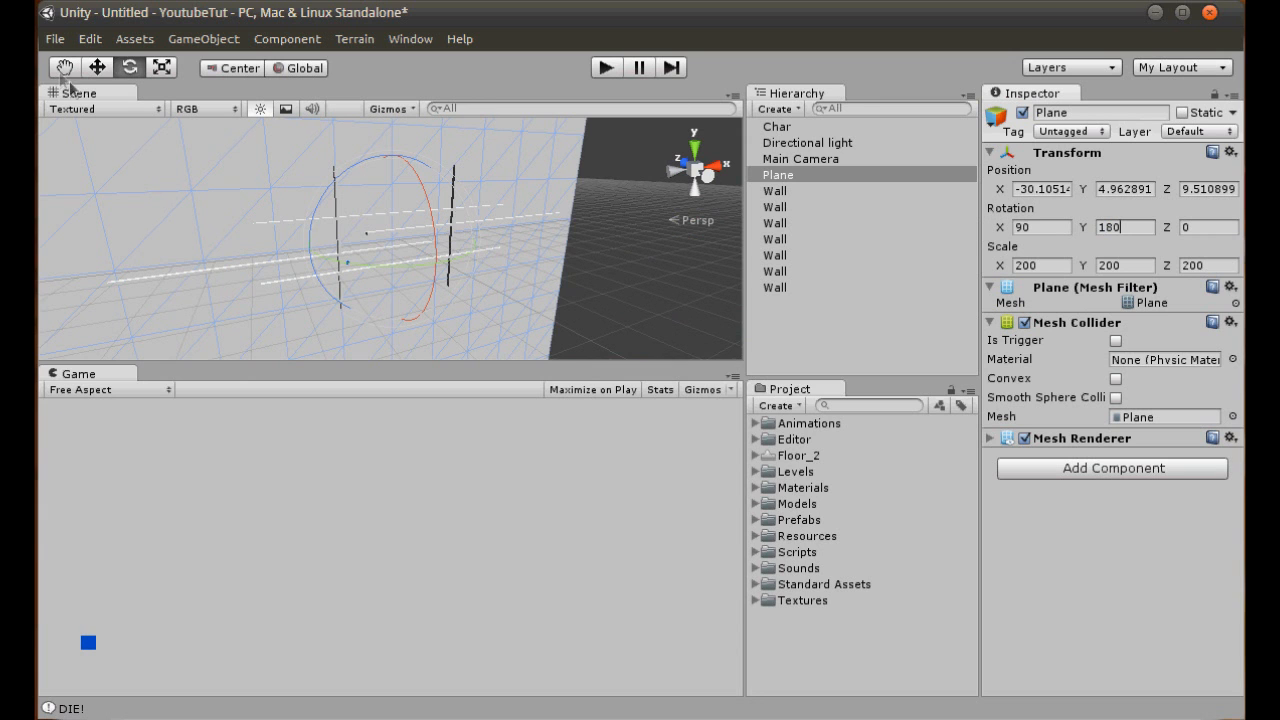
- Move the plane behind the maze walls to about X 331, Z 122
{"action": "left_click", "coordinate": [97, 70]}
{"action": "scroll", "coordinate": [325, 220], "scroll_direction": "up", "scroll_amount": 5}
{"action": "middle_click_drag", "start_coordinate": [385, 255], "coordinate": [451, 251]}
{"action": "left_click_drag", "start_coordinate": [455, 256], "coordinate": [523, 291], "text": "alt"}
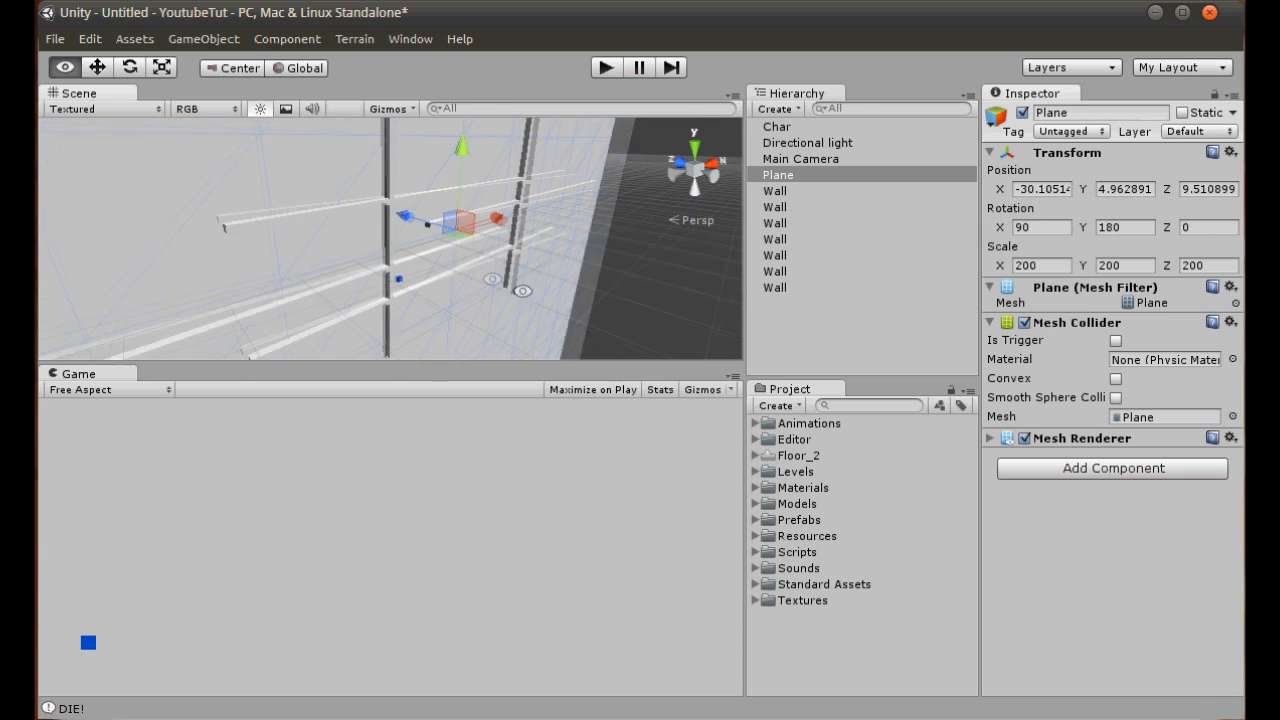
{"action": "left_click_drag", "start_coordinate": [403, 217], "coordinate": [374, 208]}
{"action": "left_click_drag", "start_coordinate": [463, 213], "coordinate": [556, 185]}
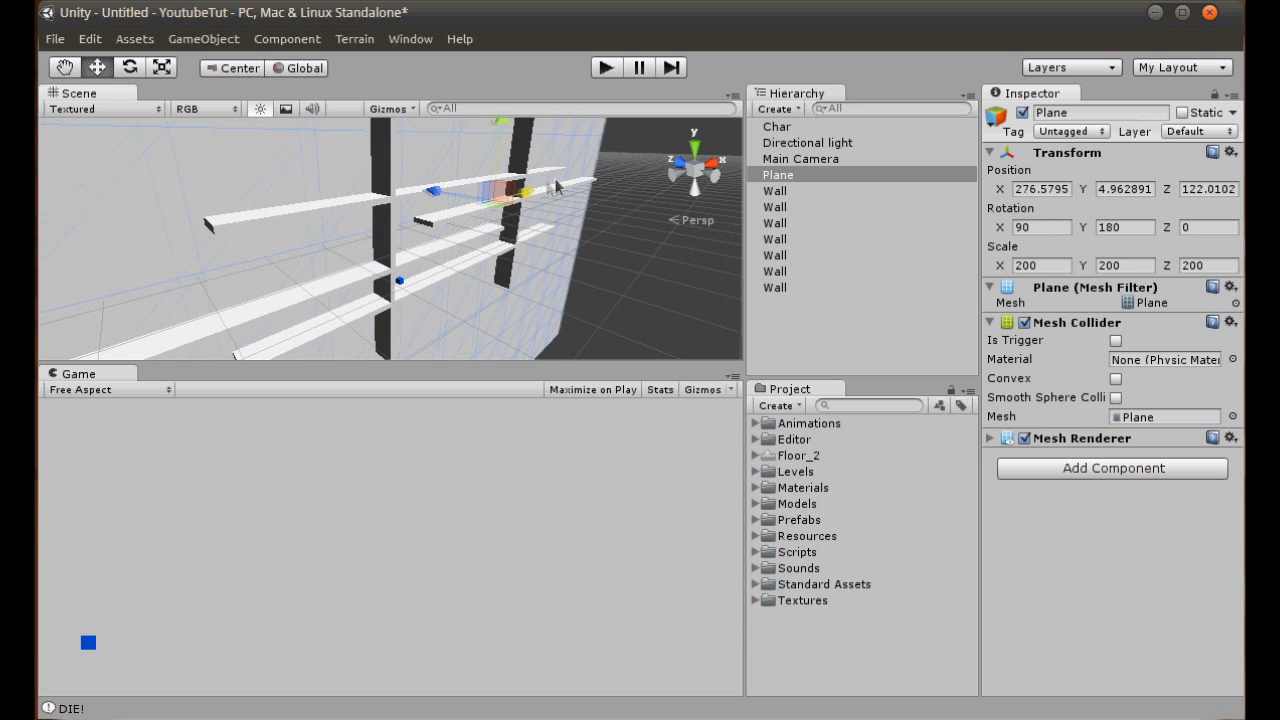
- Create a material named Walls in the Maze_Minigame folder under Textures
{"action": "left_click", "coordinate": [757, 600]}
{"action": "scroll", "coordinate": [810, 680], "scroll_direction": "down", "scroll_amount": 3}
{"action": "right_click", "coordinate": [818, 641]}
{"action": "mouse_move", "coordinate": [870, 650]}
{"action": "left_click", "coordinate": [1175, 718]}
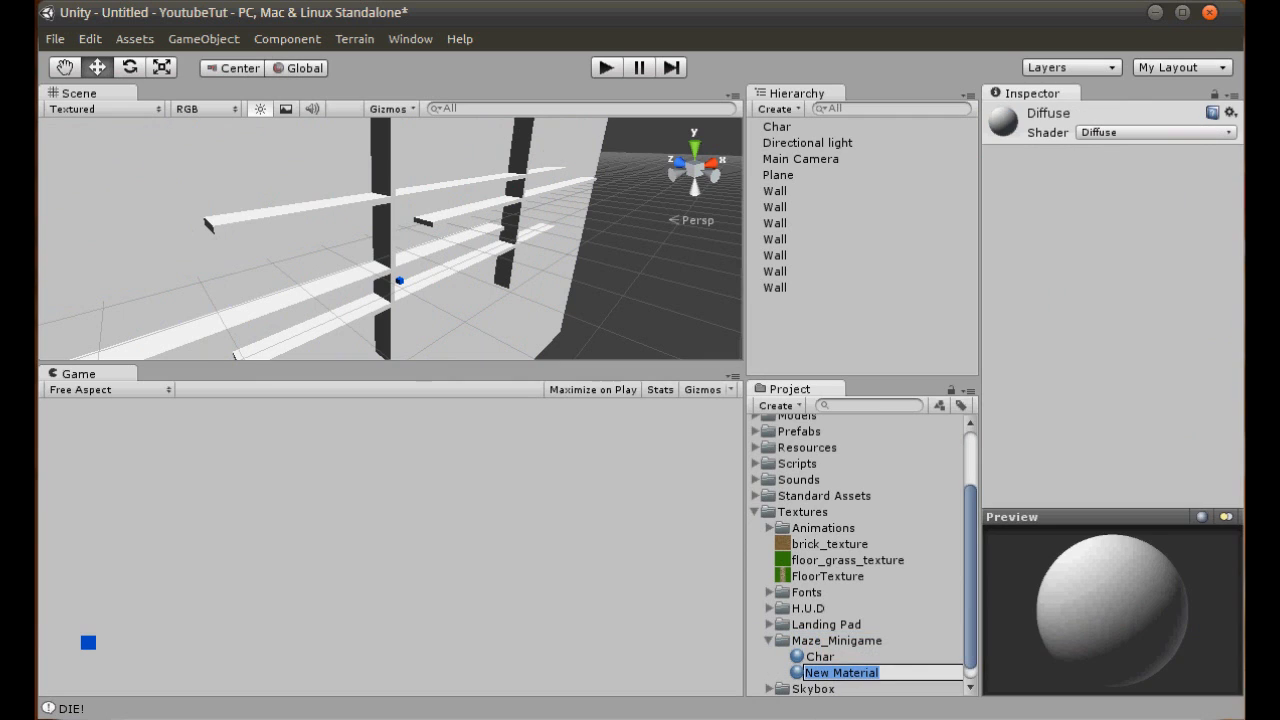
{"action": "type", "text": "Maze"}
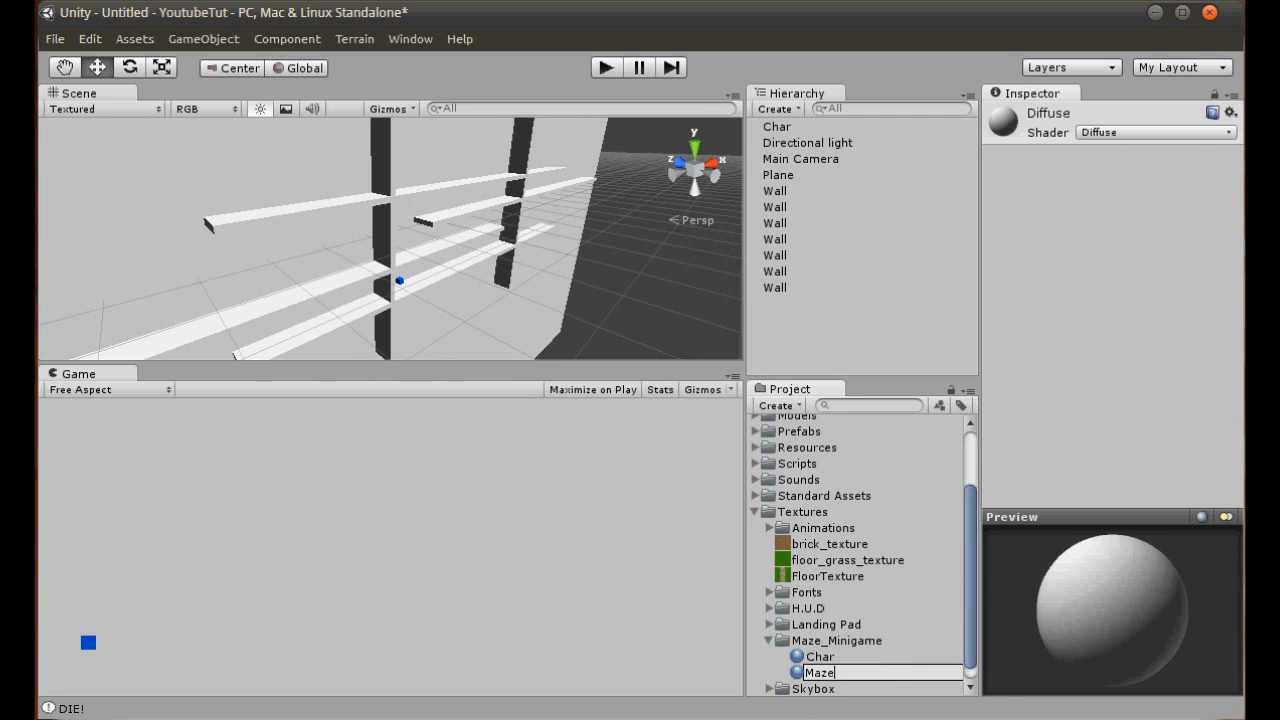
{"action": "key", "text": "Return"}
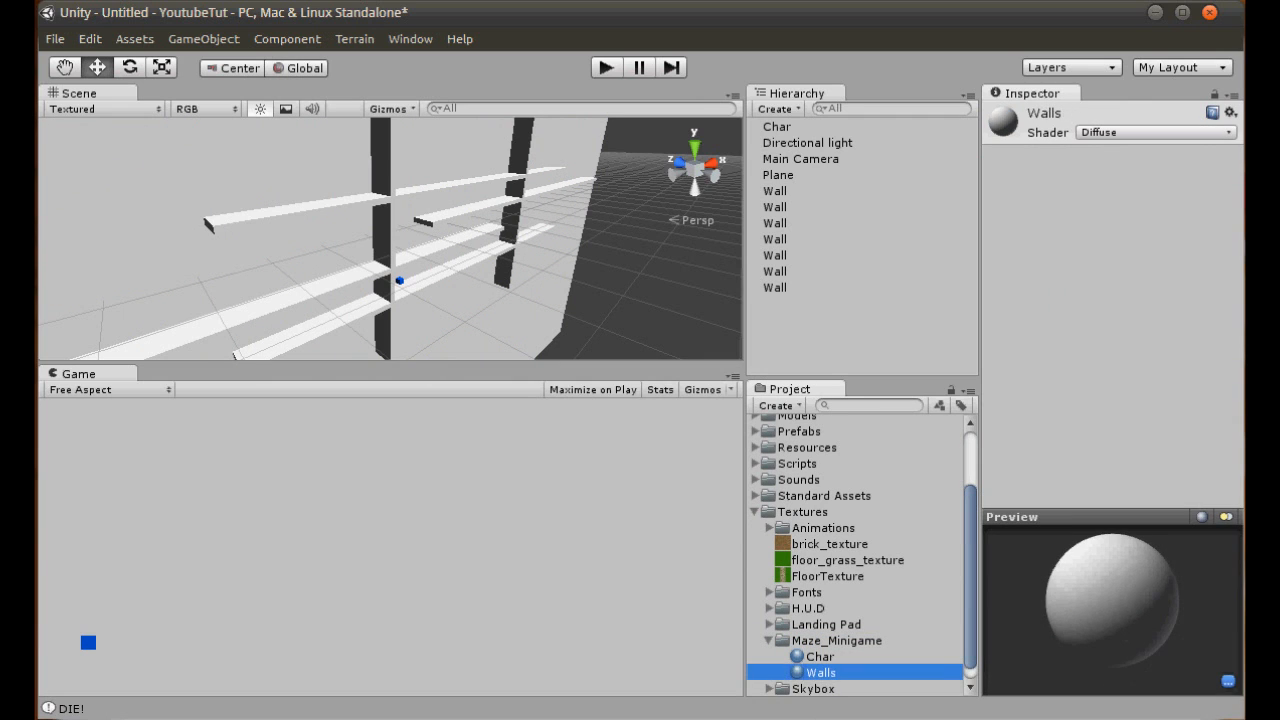
- Create another material in the Maze_Minigame textures folder and name it Backgroudn
{"action": "right_click", "coordinate": [828, 642]}
{"action": "mouse_move", "coordinate": [912, 660]}
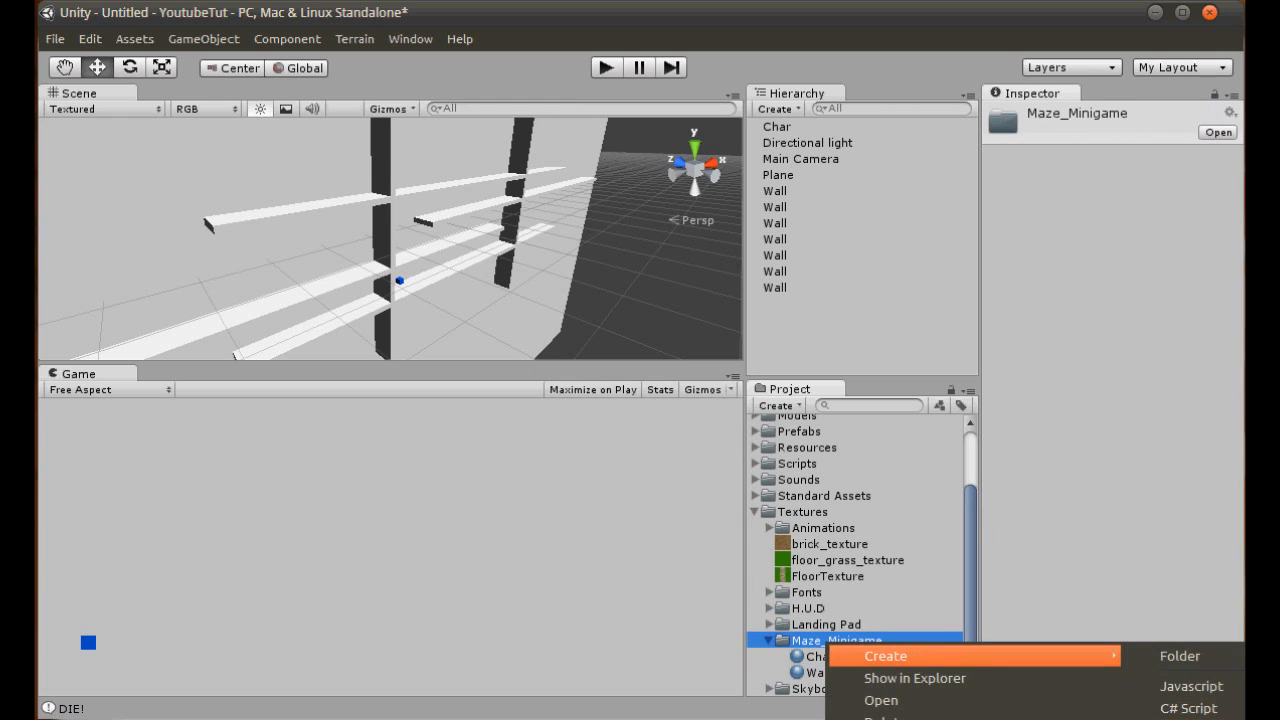
{"action": "left_click", "coordinate": [1178, 718]}
{"action": "type", "text": "B"}
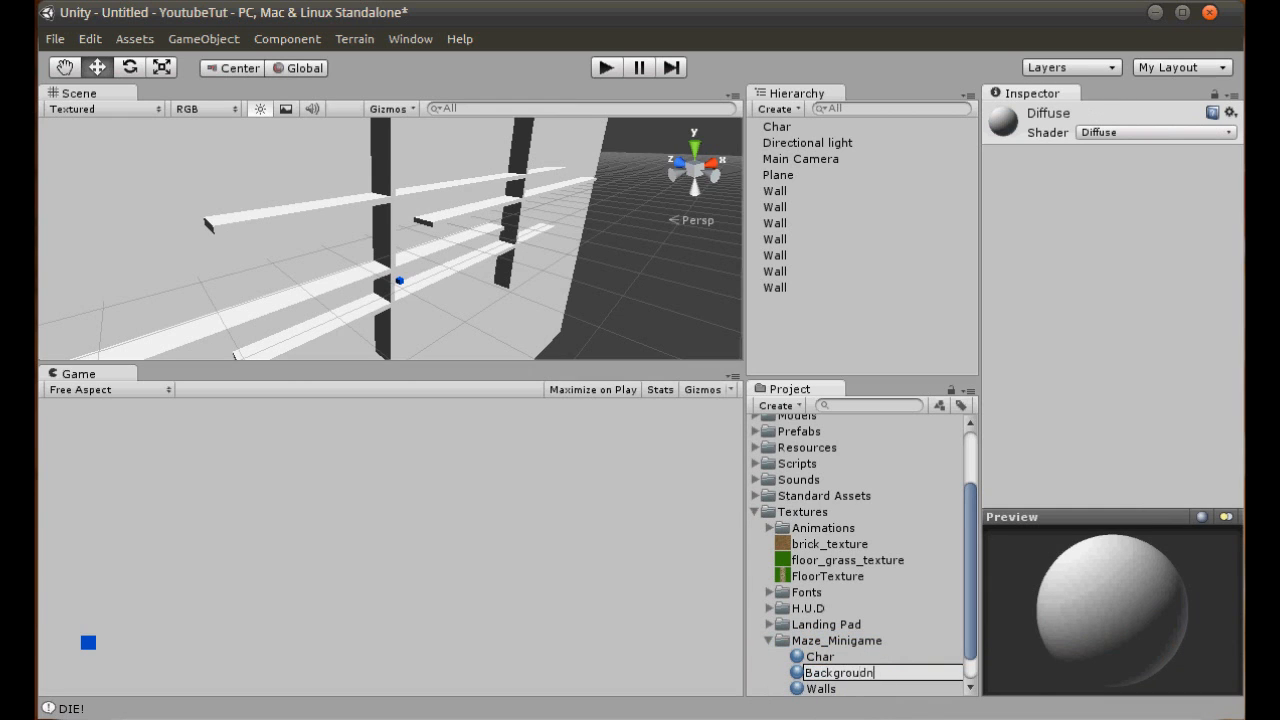
{"action": "type", "text": "ackgroudn"}
{"action": "key", "text": "Return"}
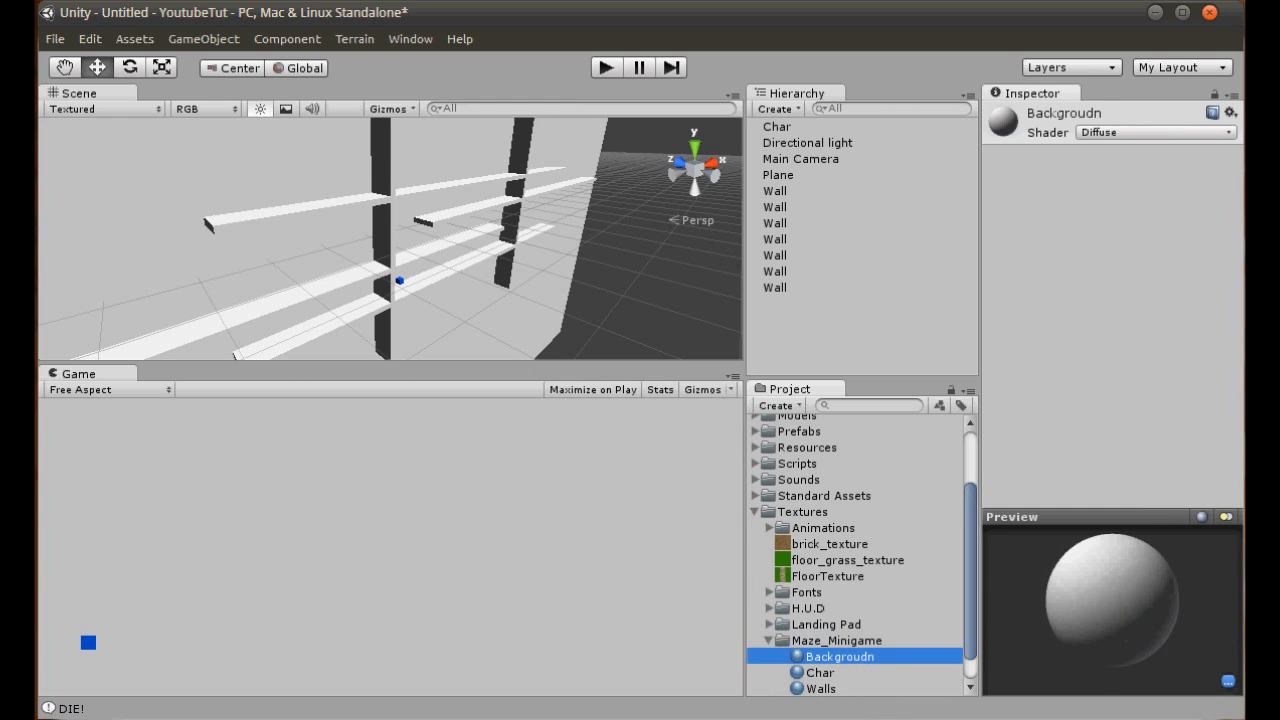
- Correct the misspelled material's name to Background and select the Walls material
{"action": "right_click", "coordinate": [867, 660]}
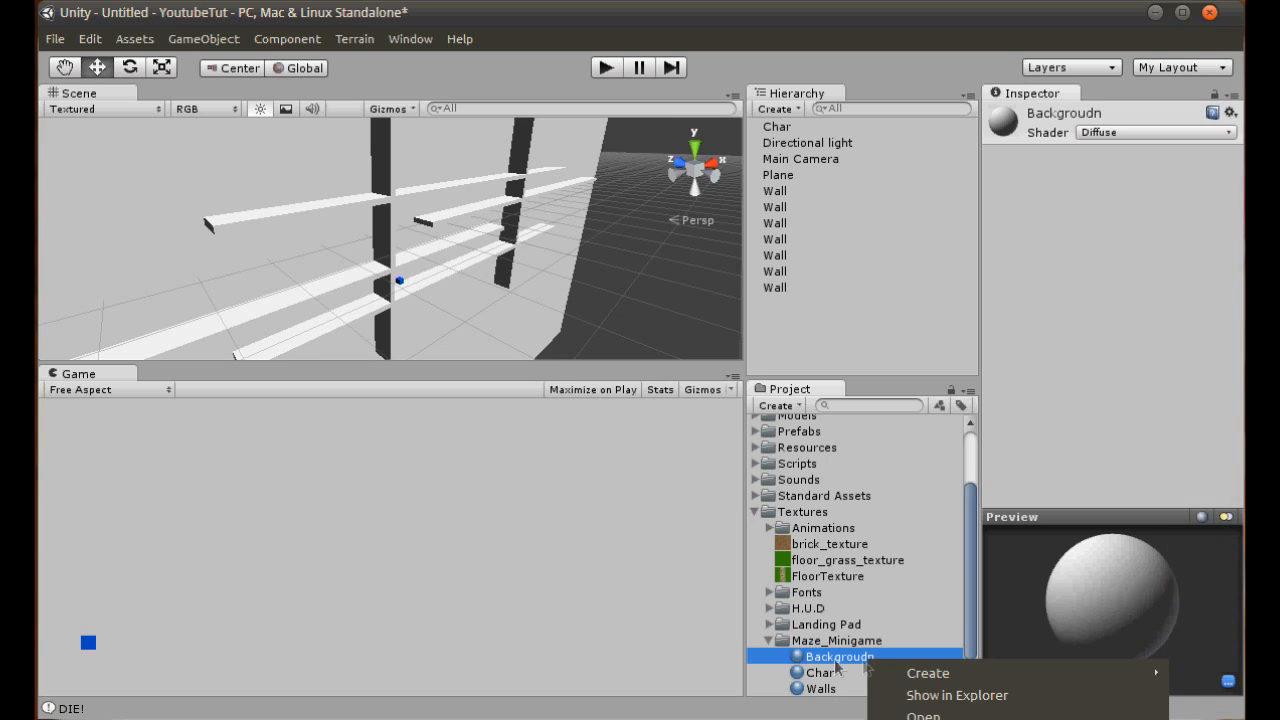
{"action": "left_click", "coordinate": [836, 660]}
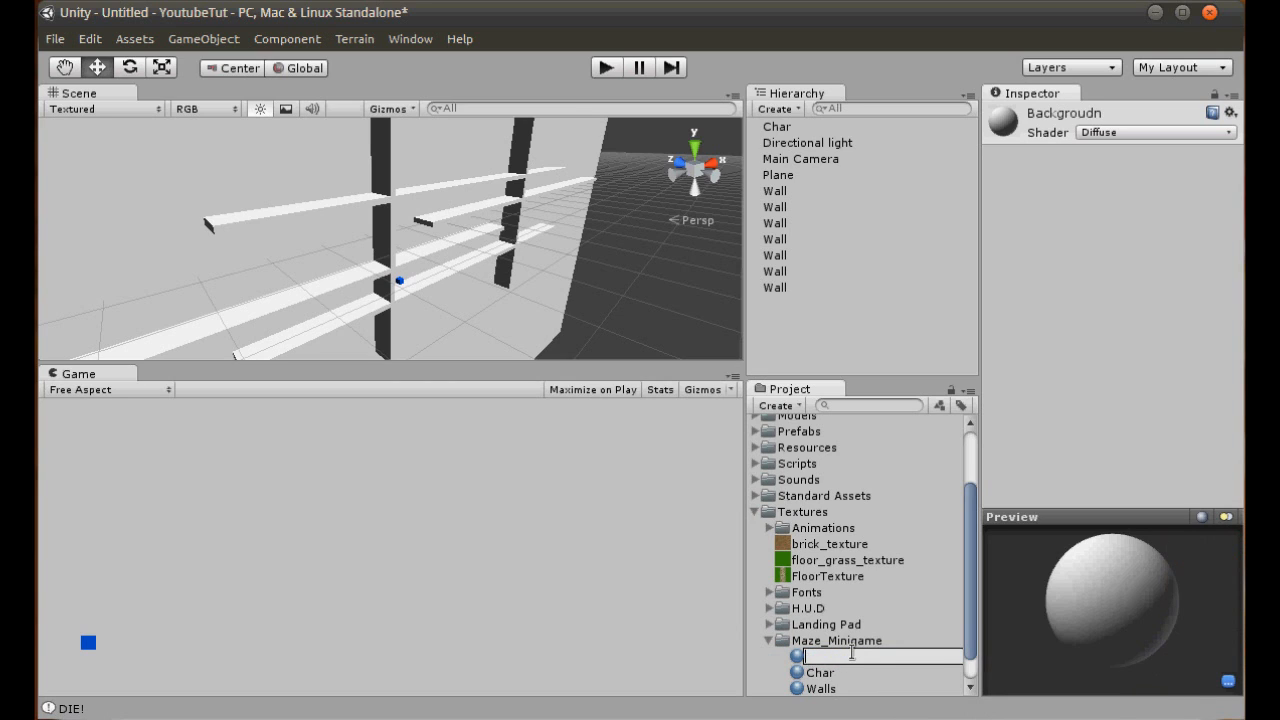
{"action": "type", "text": "Background"}
{"action": "key", "text": "Return"}
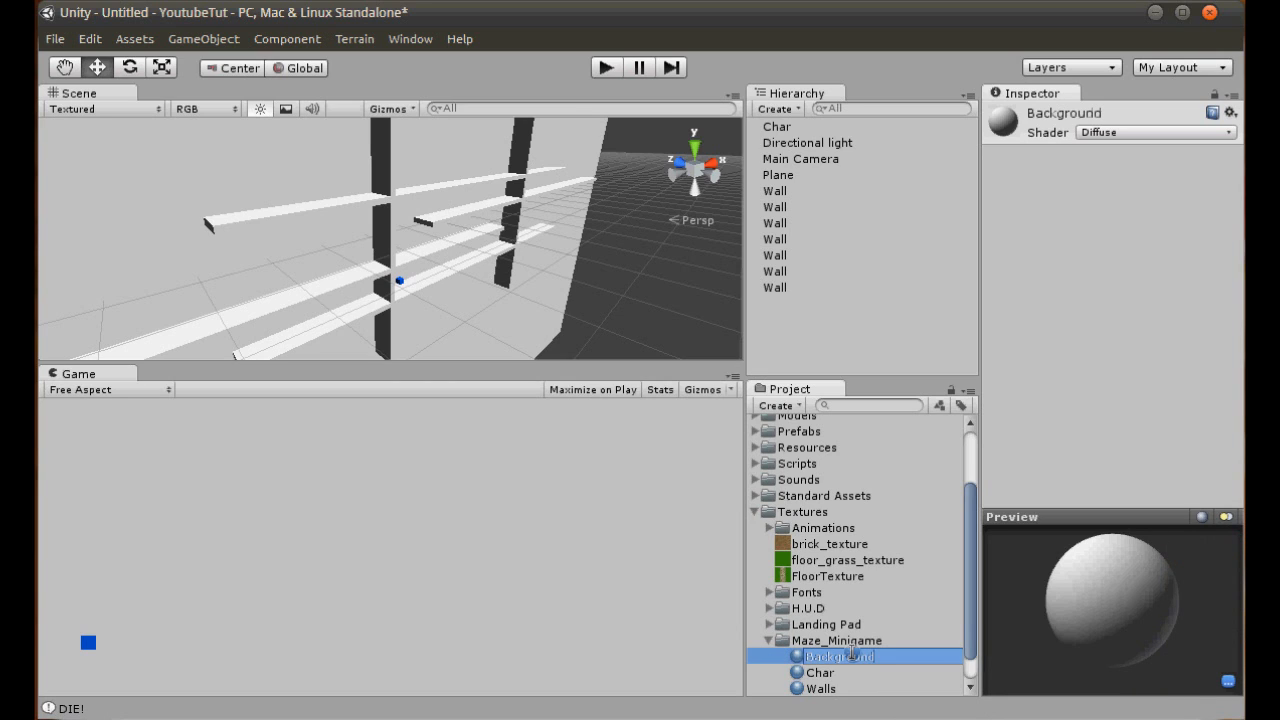
{"action": "left_click", "coordinate": [836, 657]}
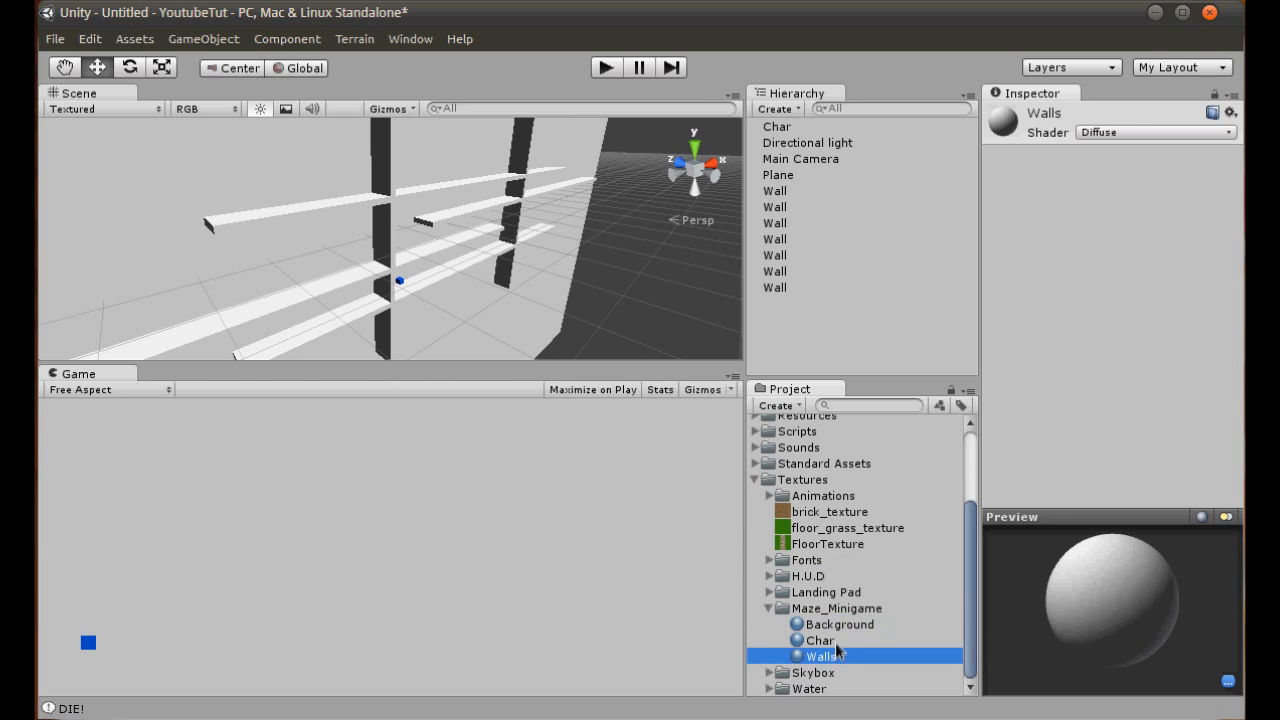
- Set the Walls material's main color to bright red
{"action": "left_click", "coordinate": [1080, 107]}
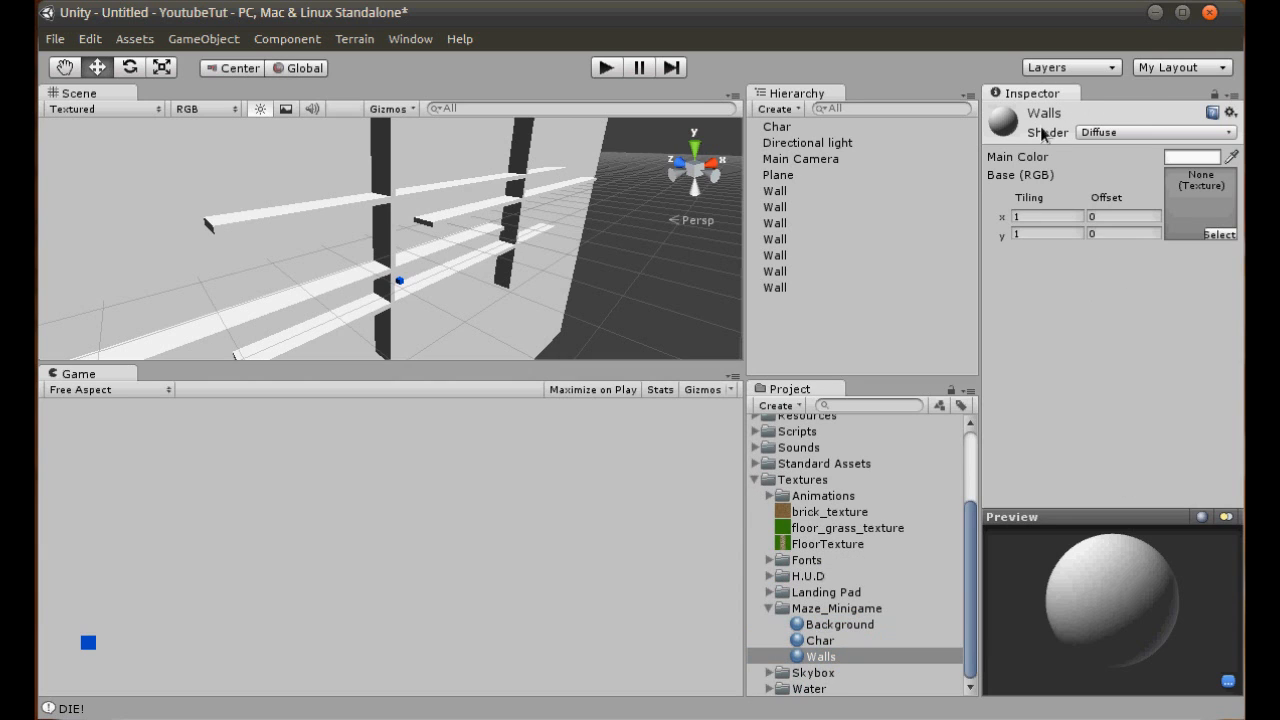
{"action": "left_click", "coordinate": [1191, 157]}
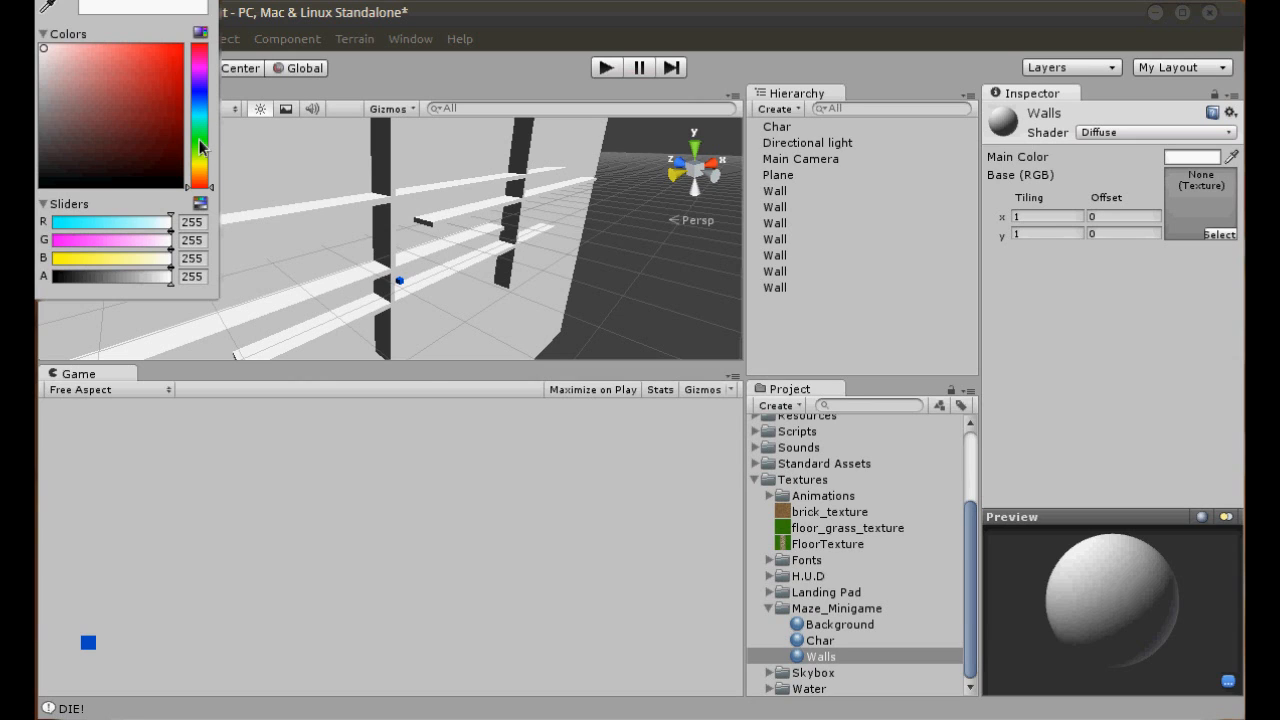
{"action": "left_click_drag", "start_coordinate": [110, 90], "coordinate": [224, 12]}
{"action": "left_click", "coordinate": [870, 288]}
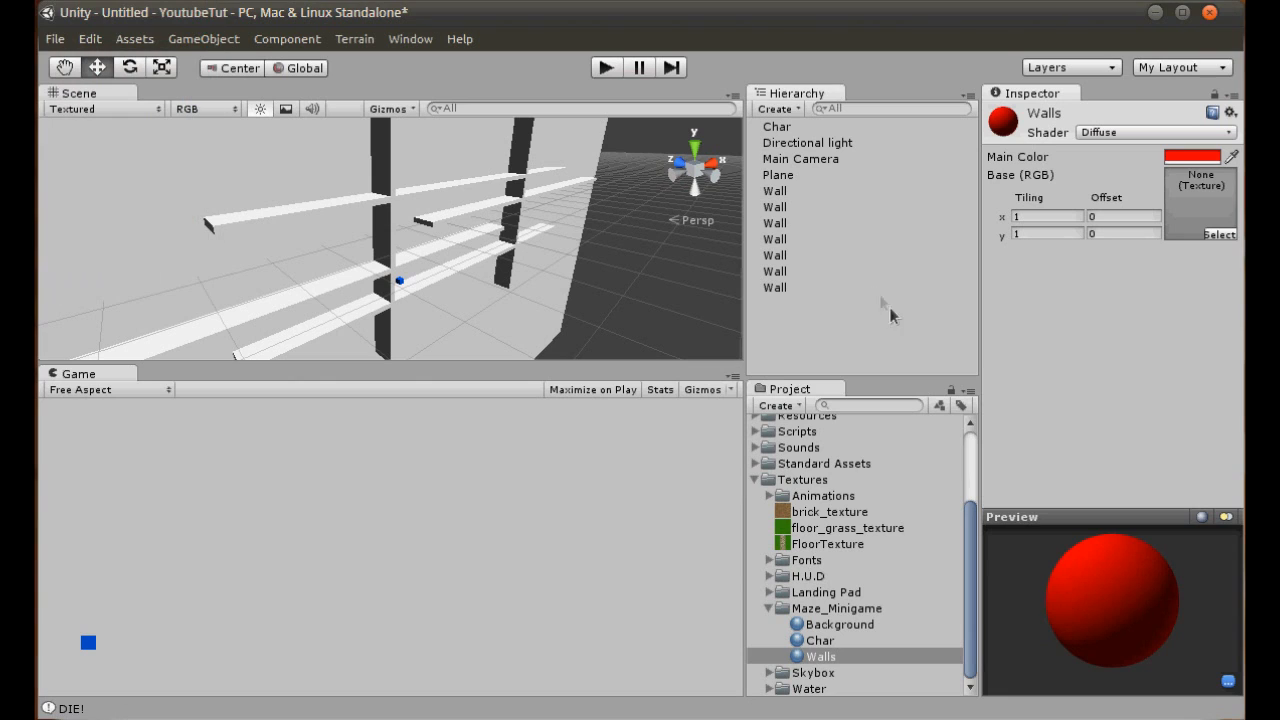
- Set the Background material's main color to cyan and apply the material to the plane behind the maze
{"action": "left_click", "coordinate": [838, 624]}
{"action": "left_click", "coordinate": [1190, 157]}
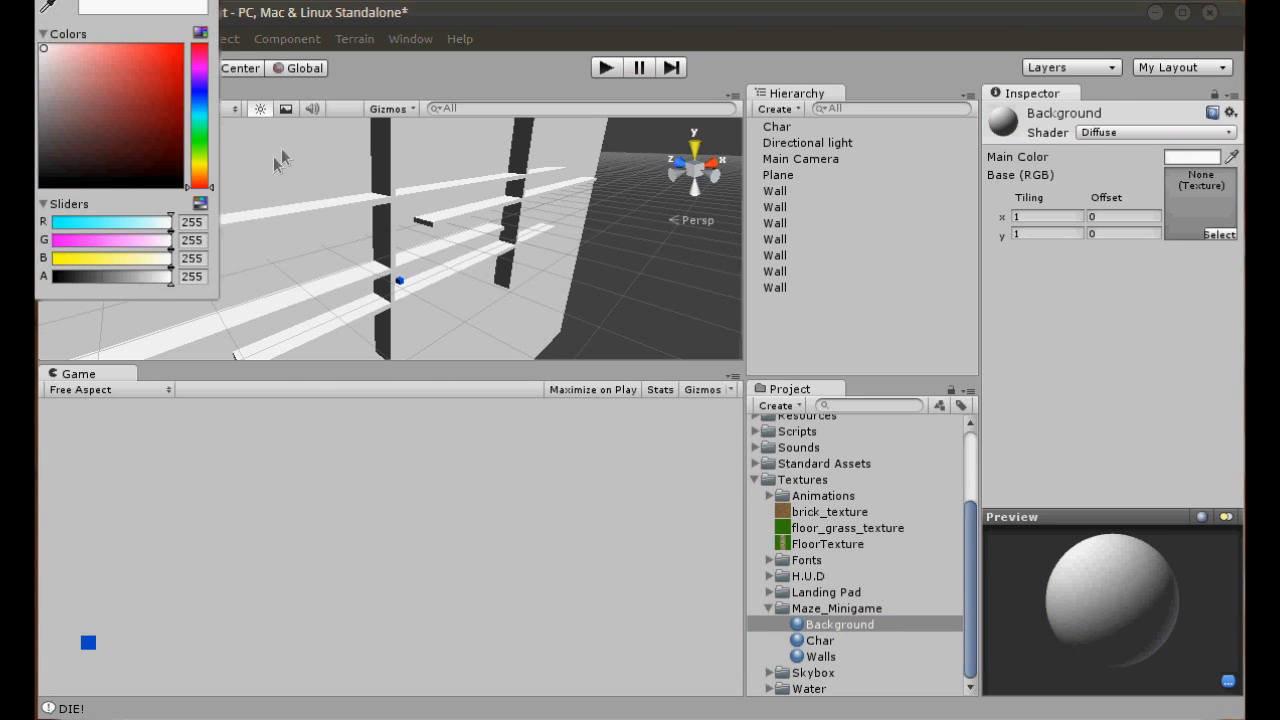
{"action": "left_click", "coordinate": [203, 115]}
{"action": "mouse_move", "coordinate": [128, 103]}
{"action": "left_mouse_down"}
{"action": "mouse_move", "coordinate": [160, 111]}
{"action": "mouse_move", "coordinate": [233, 10]}
{"action": "left_mouse_up"}
{"action": "left_click", "coordinate": [600, 257]}
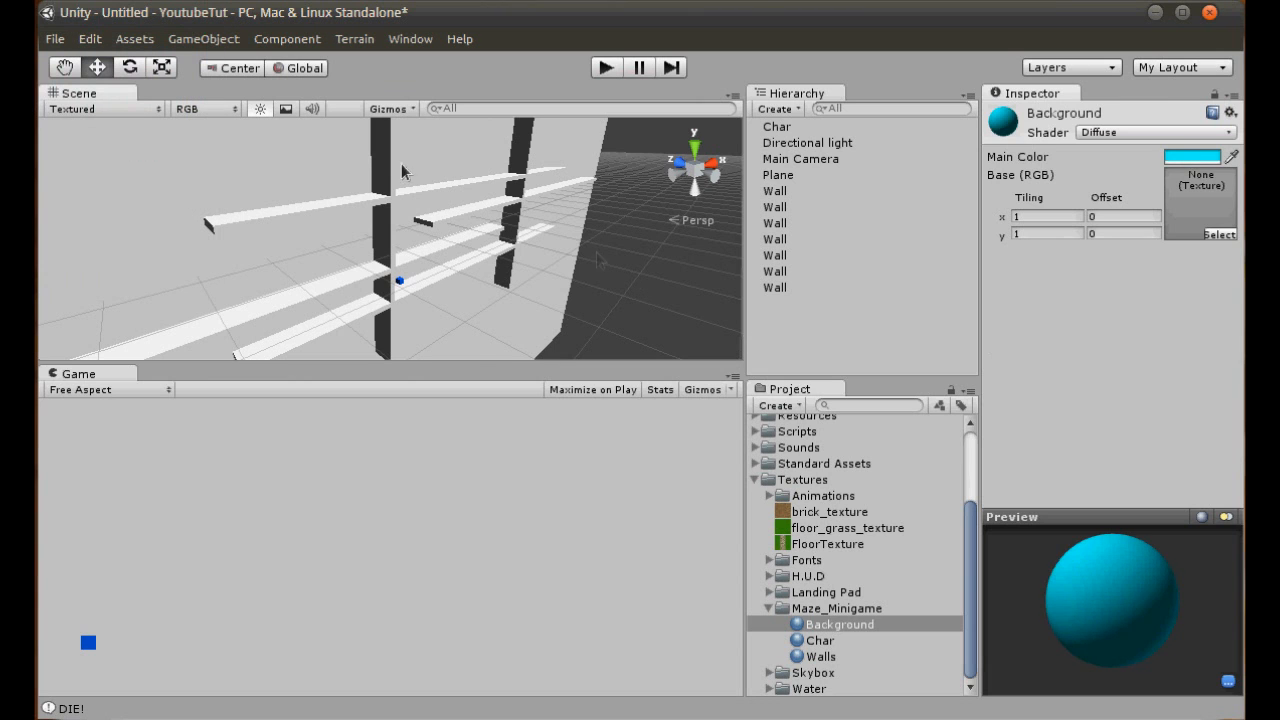
{"action": "left_click", "coordinate": [600, 257]}
{"action": "left_click_drag", "start_coordinate": [840, 628], "coordinate": [160, 208]}
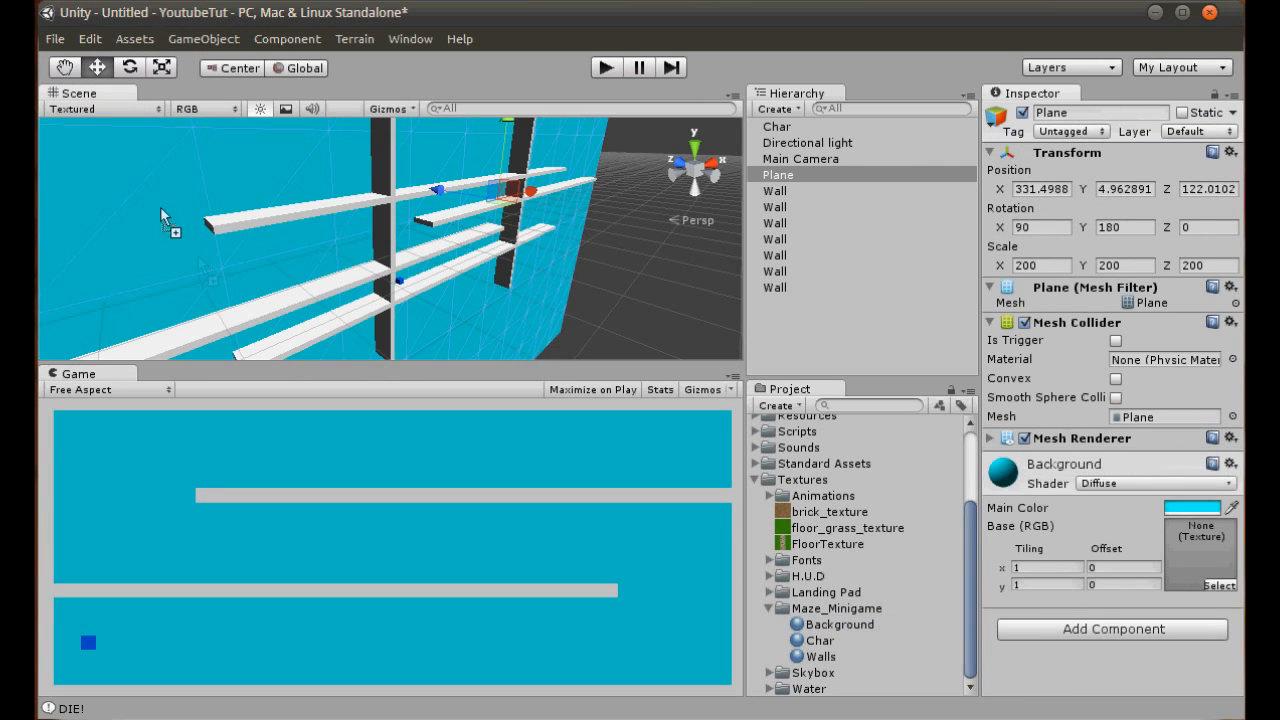
- Assign the Walls material to the mesh renderers of all the Wall objects at once
{"action": "left_click", "coordinate": [780, 191]}
{"action": "left_click", "coordinate": [780, 287], "text": "shift"}
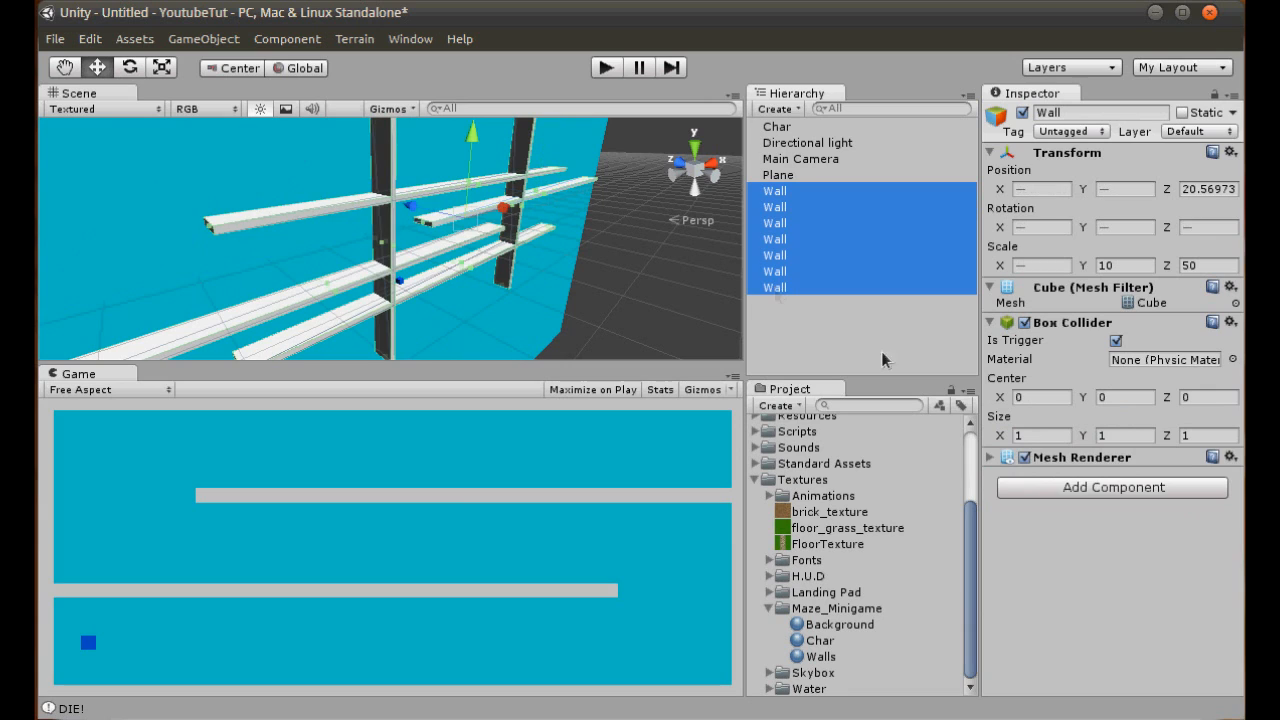
{"action": "left_click", "coordinate": [1043, 459]}
{"action": "left_click", "coordinate": [1043, 459]}
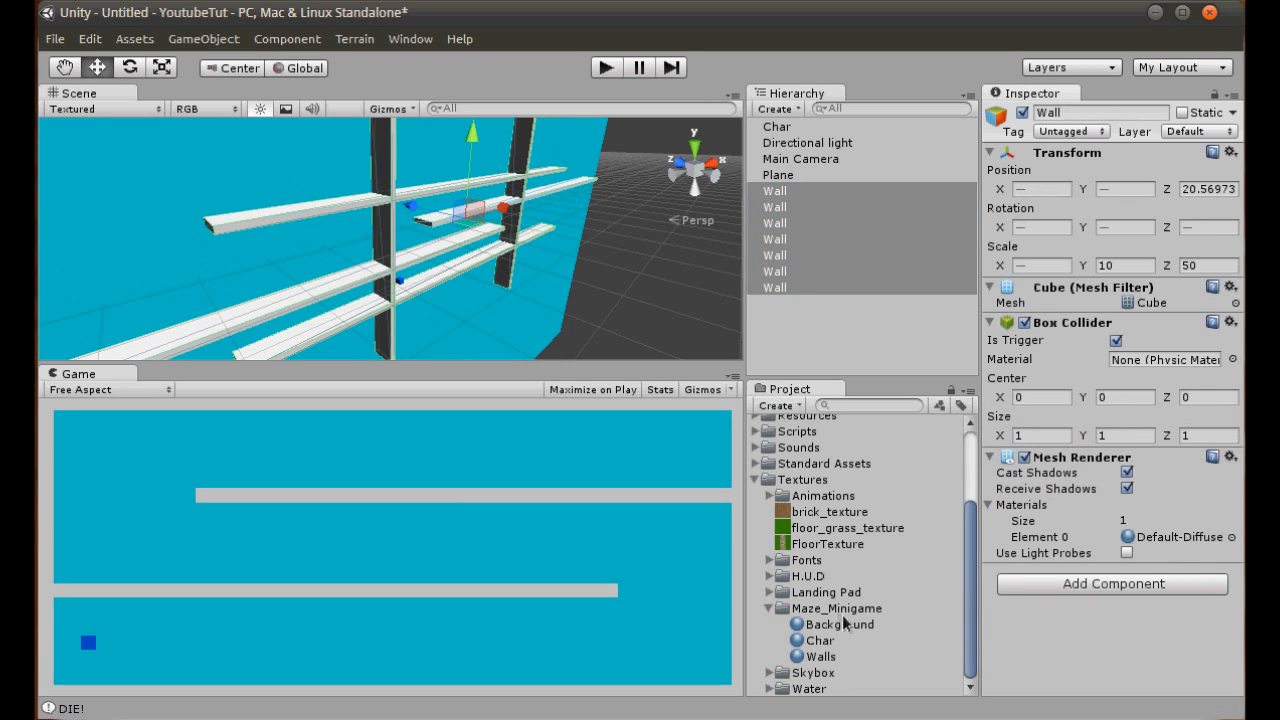
{"action": "left_click_drag", "start_coordinate": [817, 656], "coordinate": [914, 645]}
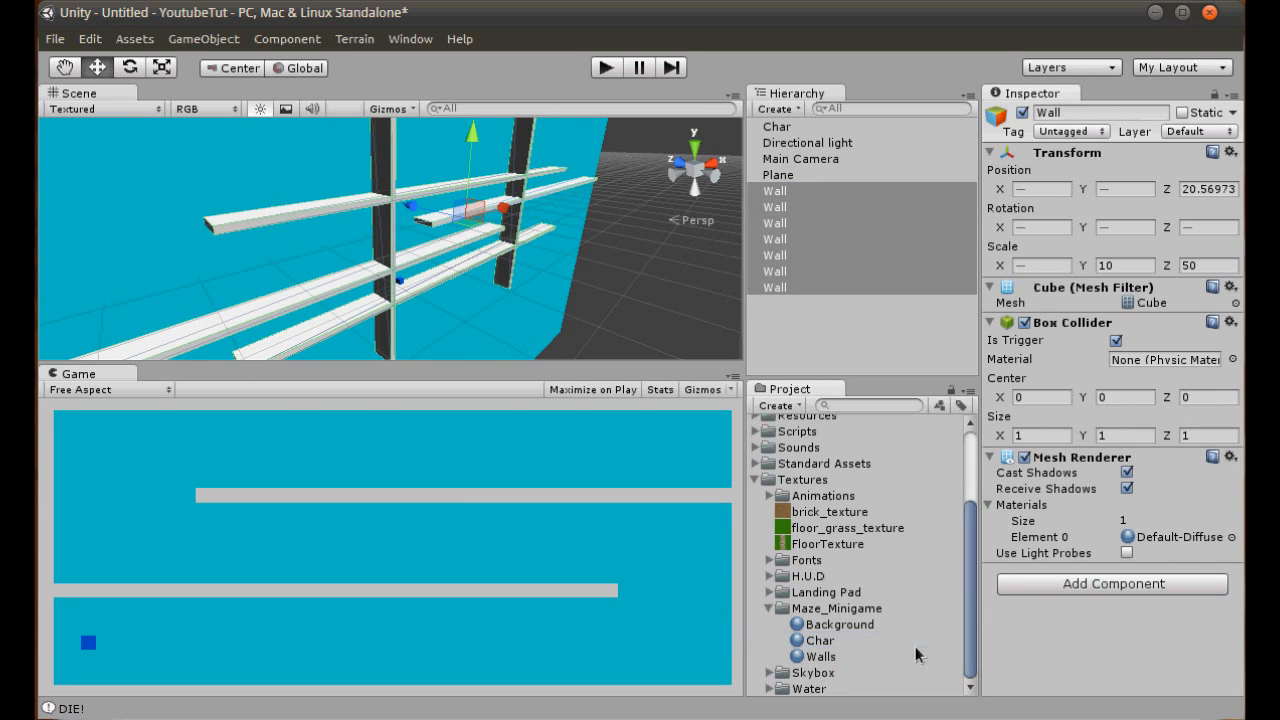
{"action": "left_click_drag", "start_coordinate": [838, 657], "coordinate": [1166, 536]}
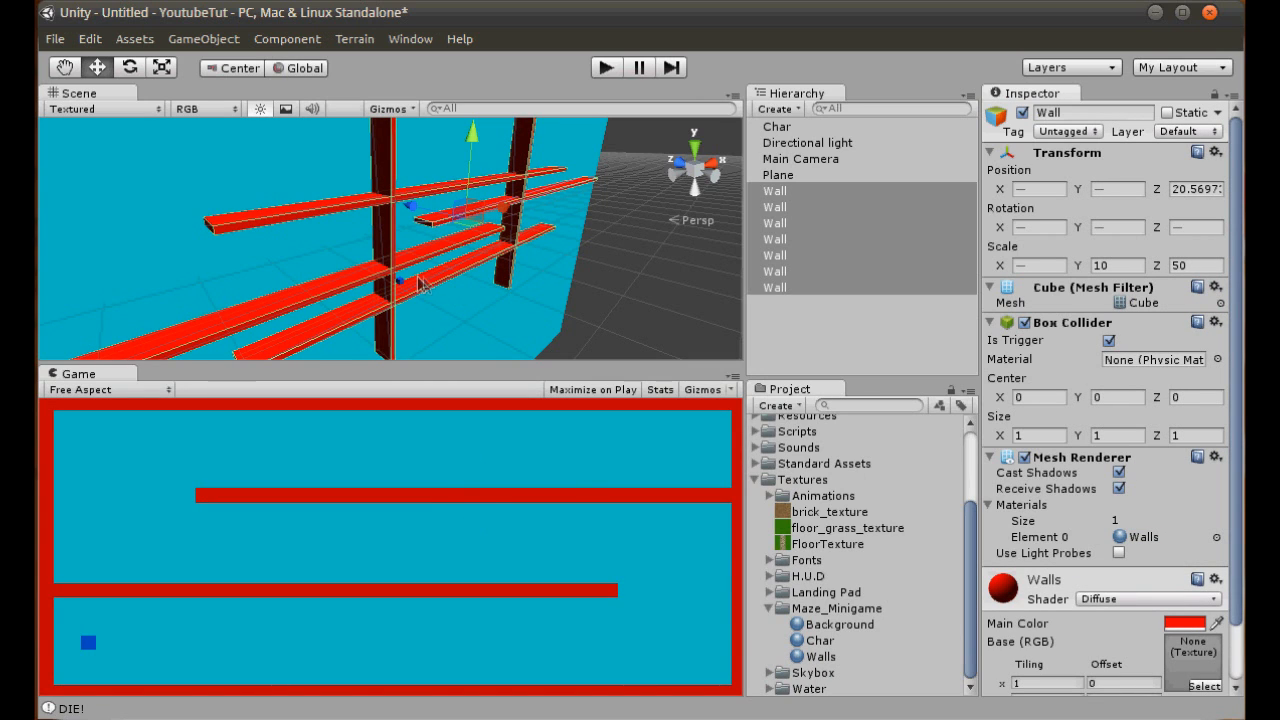
{"action": "left_click", "coordinate": [632, 263]}
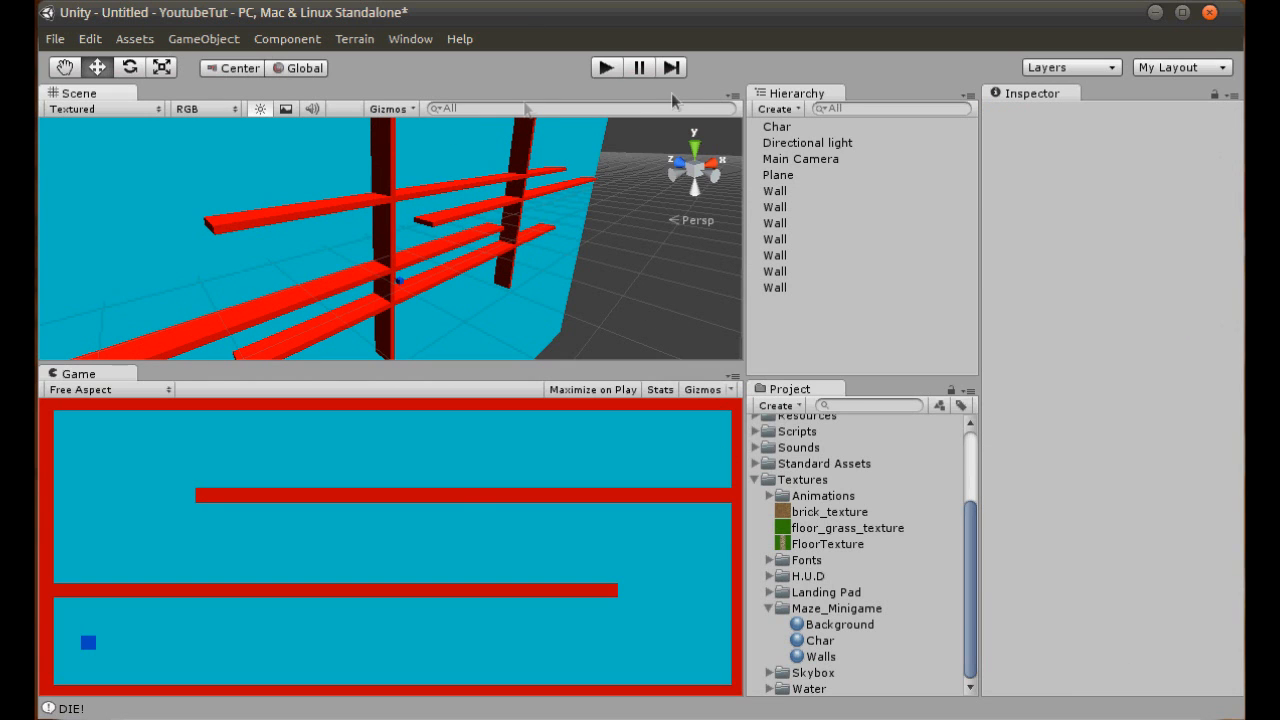
- Create a sphere in the maze's upper corridor near the end wall, at about X 194, Y 64
{"action": "left_click", "coordinate": [693, 183]}
{"action": "scroll", "coordinate": [580, 292], "scroll_direction": "up", "scroll_amount": 3}
{"action": "middle_click_drag", "start_coordinate": [580, 292], "coordinate": [391, 306]}
{"action": "scroll", "coordinate": [486, 217], "scroll_direction": "up", "scroll_amount": 5}
{"action": "middle_click_drag", "start_coordinate": [509, 206], "coordinate": [463, 237]}
{"action": "scroll", "coordinate": [480, 235], "scroll_direction": "up", "scroll_amount": 7}
{"action": "scroll", "coordinate": [483, 235], "scroll_direction": "down", "scroll_amount": 10}
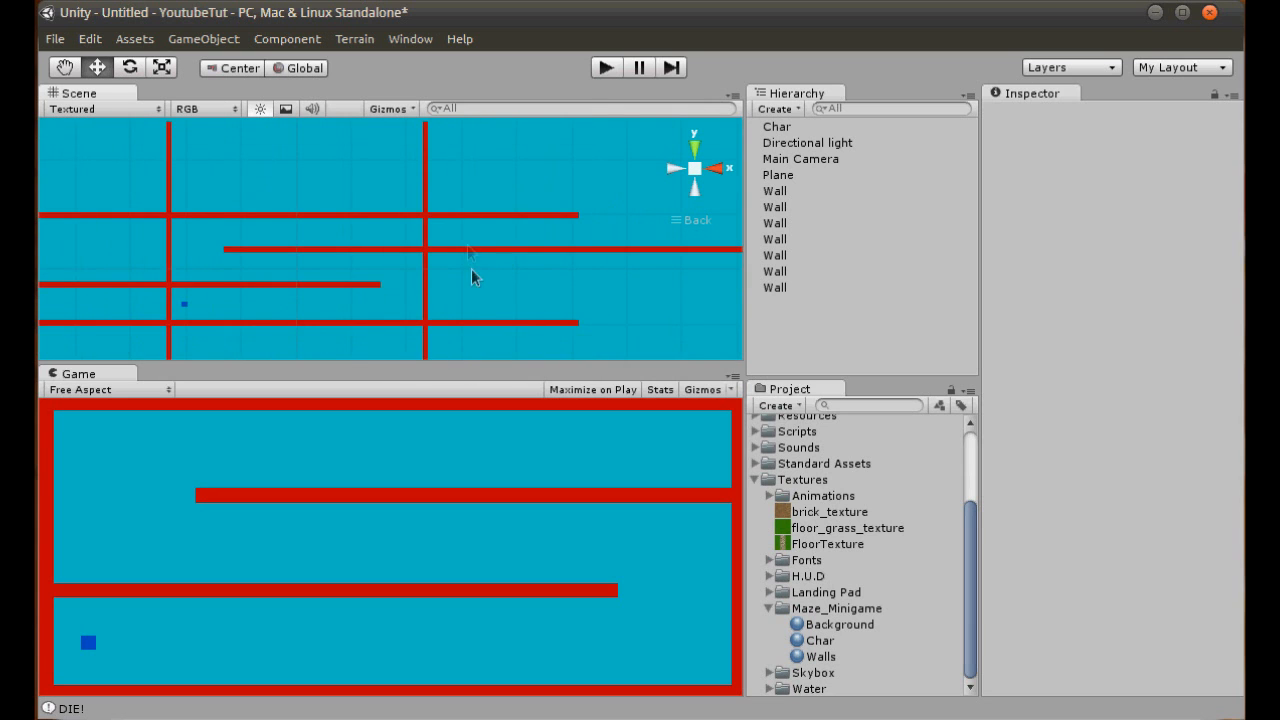
{"action": "scroll", "coordinate": [497, 271], "scroll_direction": "up", "scroll_amount": 8}
{"action": "left_click", "coordinate": [206, 41]}
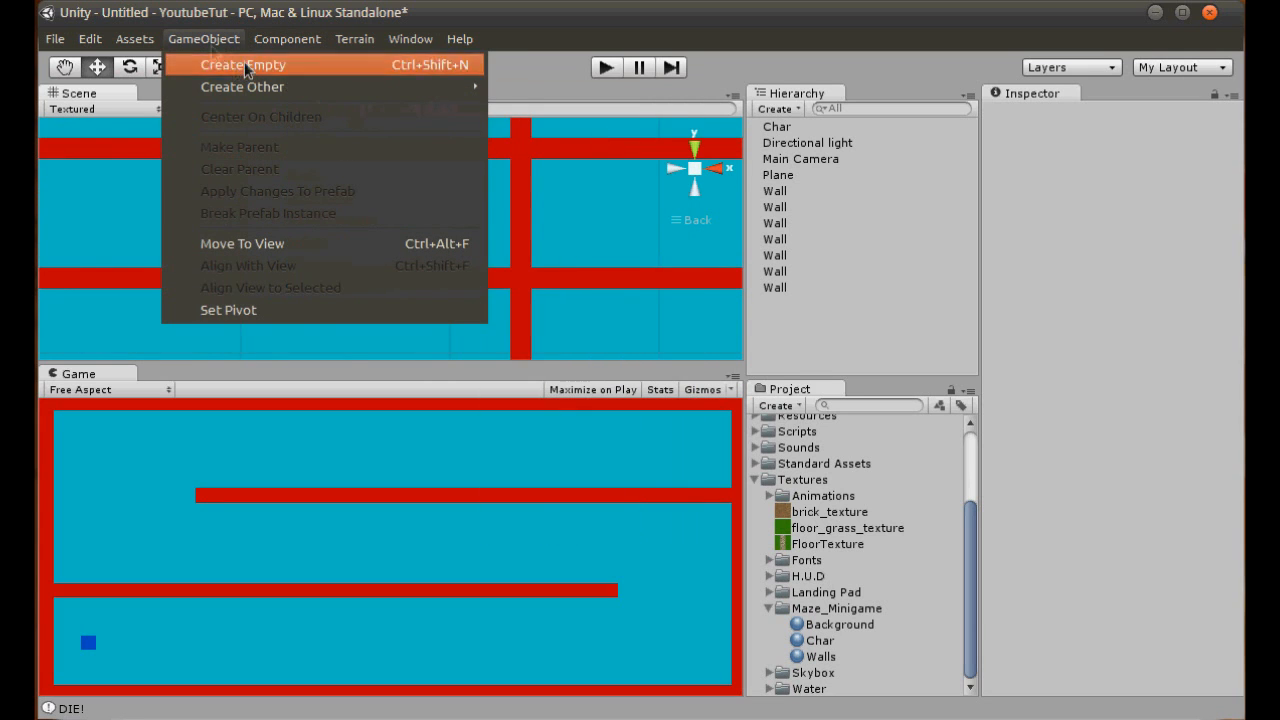
{"action": "mouse_move", "coordinate": [240, 87]}
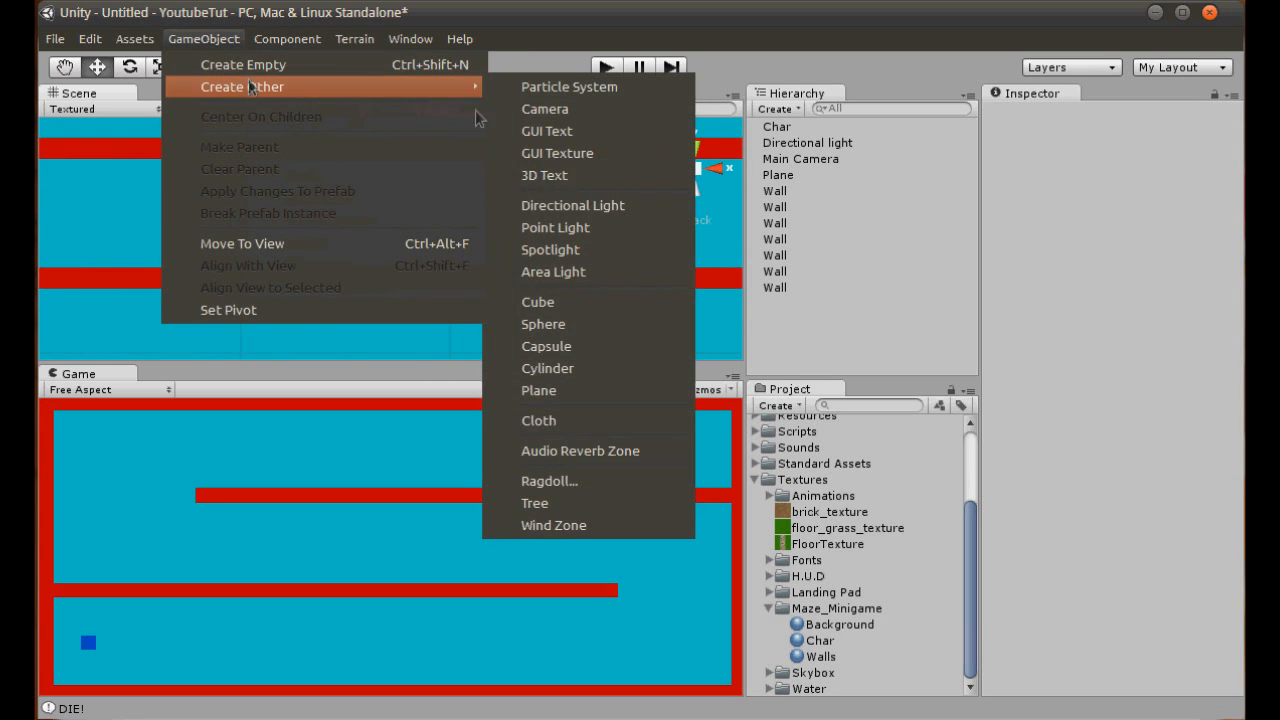
{"action": "left_click", "coordinate": [580, 324]}
{"action": "left_click_drag", "start_coordinate": [401, 227], "coordinate": [450, 205]}
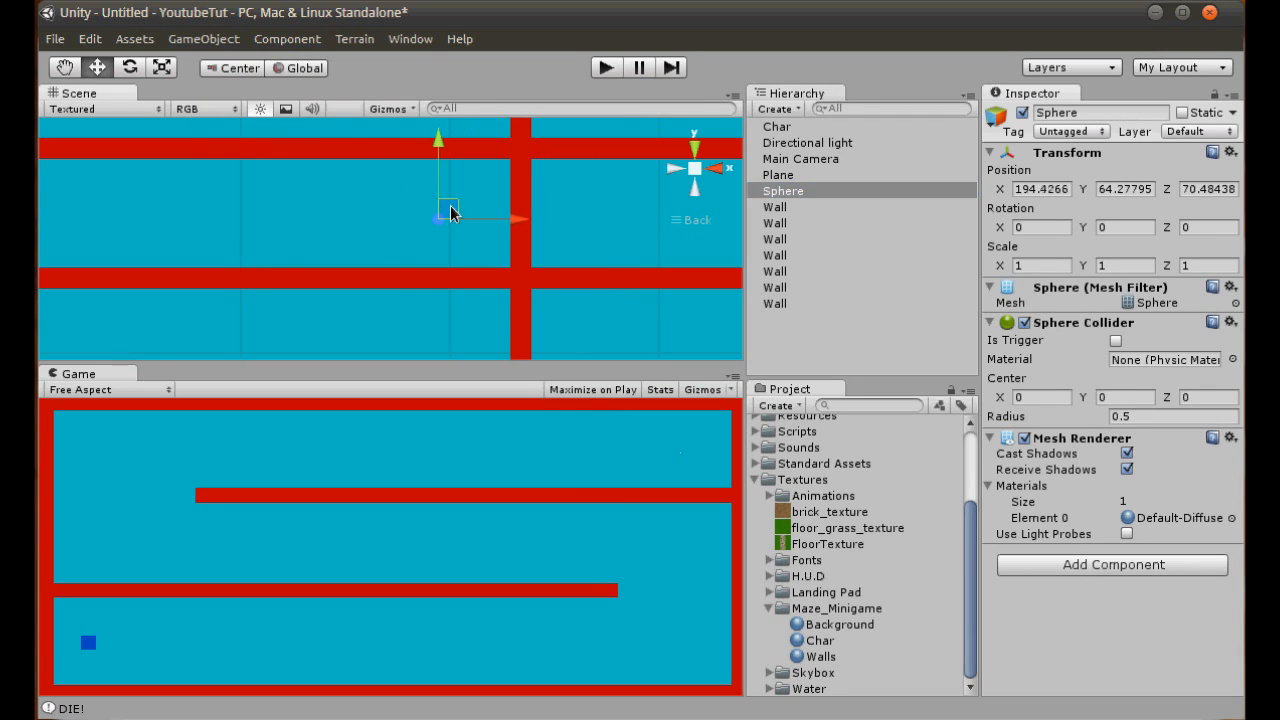
- Rename the sphere Finish and set its scale to 20 on X, Y and Z
{"action": "left_click", "coordinate": [1127, 116]}
{"action": "type", "text": "Finish"}
{"action": "key", "text": "Return"}
{"action": "left_click", "coordinate": [1040, 265]}
{"action": "type", "text": "20"}
{"action": "key", "text": "Tab"}
{"action": "type", "text": "20"}
{"action": "key", "text": "Tab"}
{"action": "type", "text": "20"}
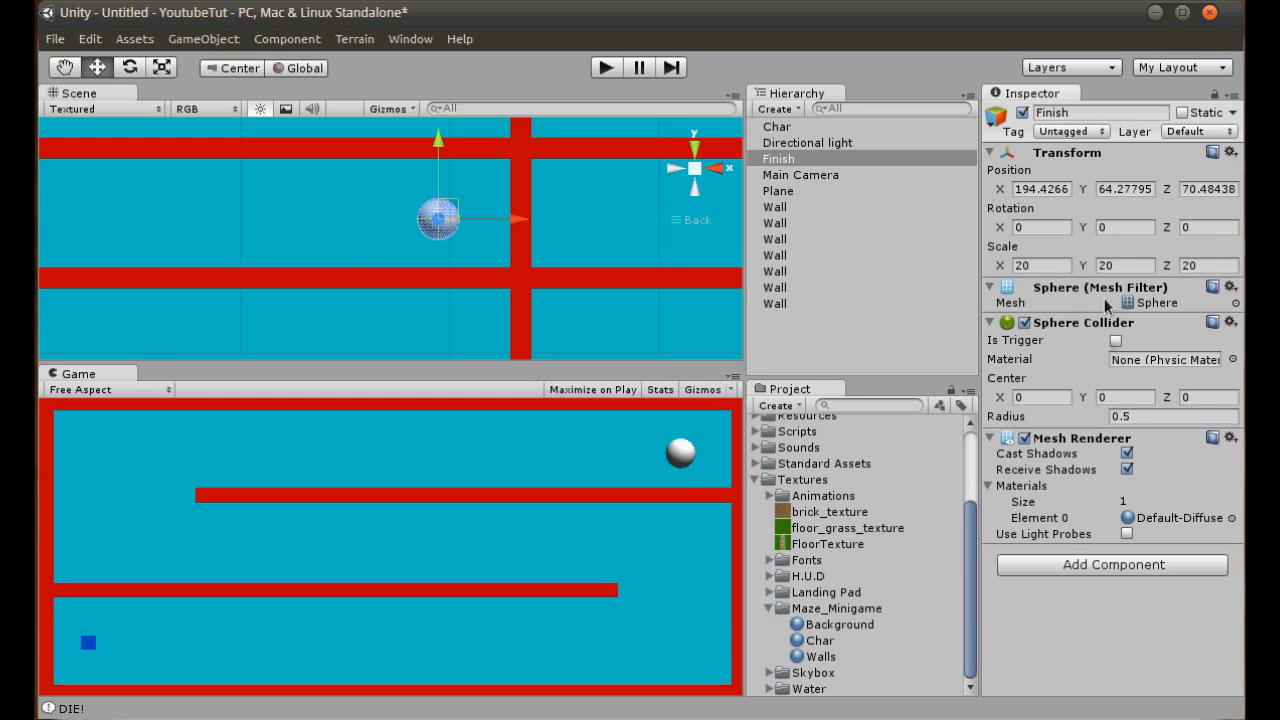
- Move the Finish sphere along Z to about 22.5 so it lines up with the maze walls
{"action": "left_click", "coordinate": [673, 172]}
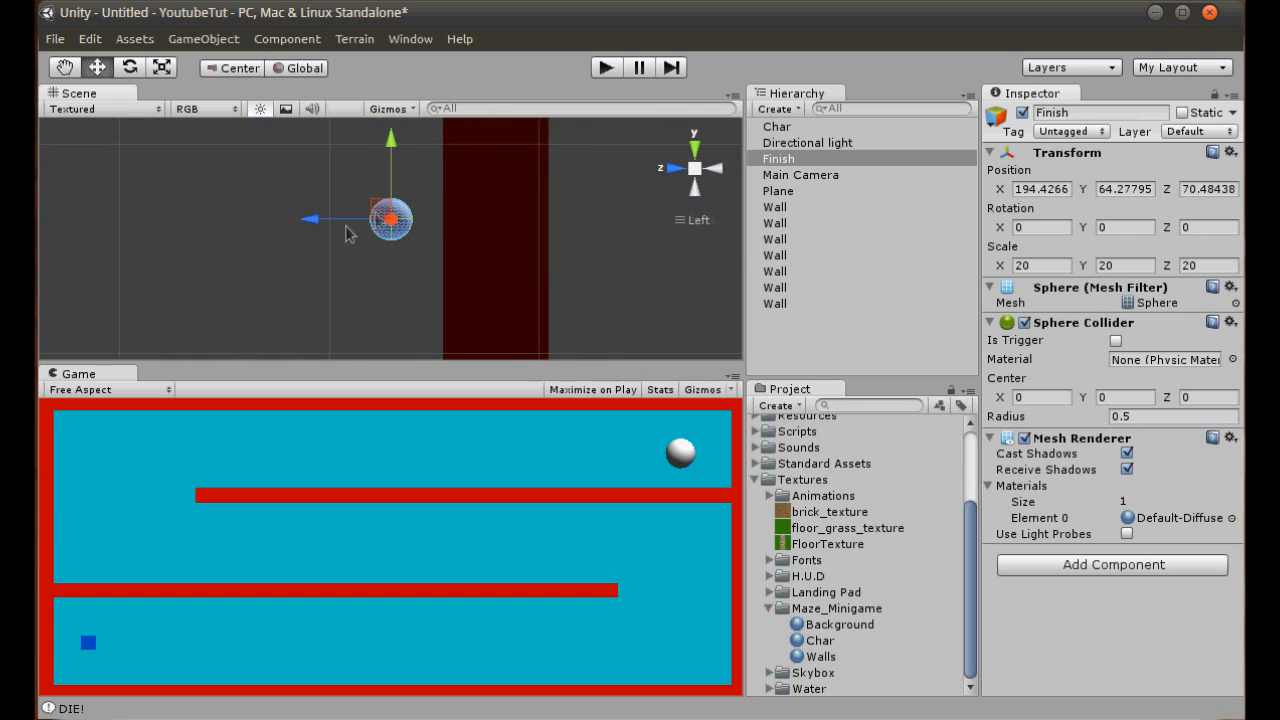
{"action": "left_click_drag", "start_coordinate": [351, 226], "coordinate": [447, 220]}
{"action": "left_click", "coordinate": [715, 168]}
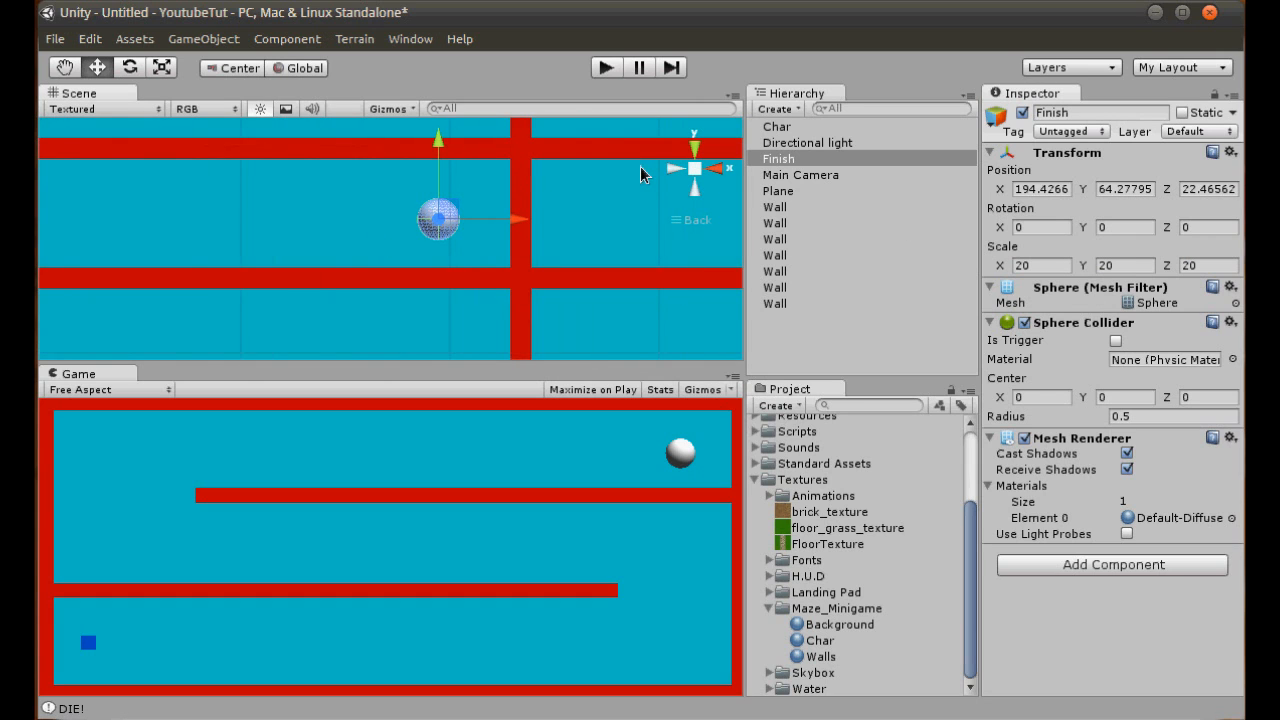
{"action": "left_click", "coordinate": [1125, 266]}
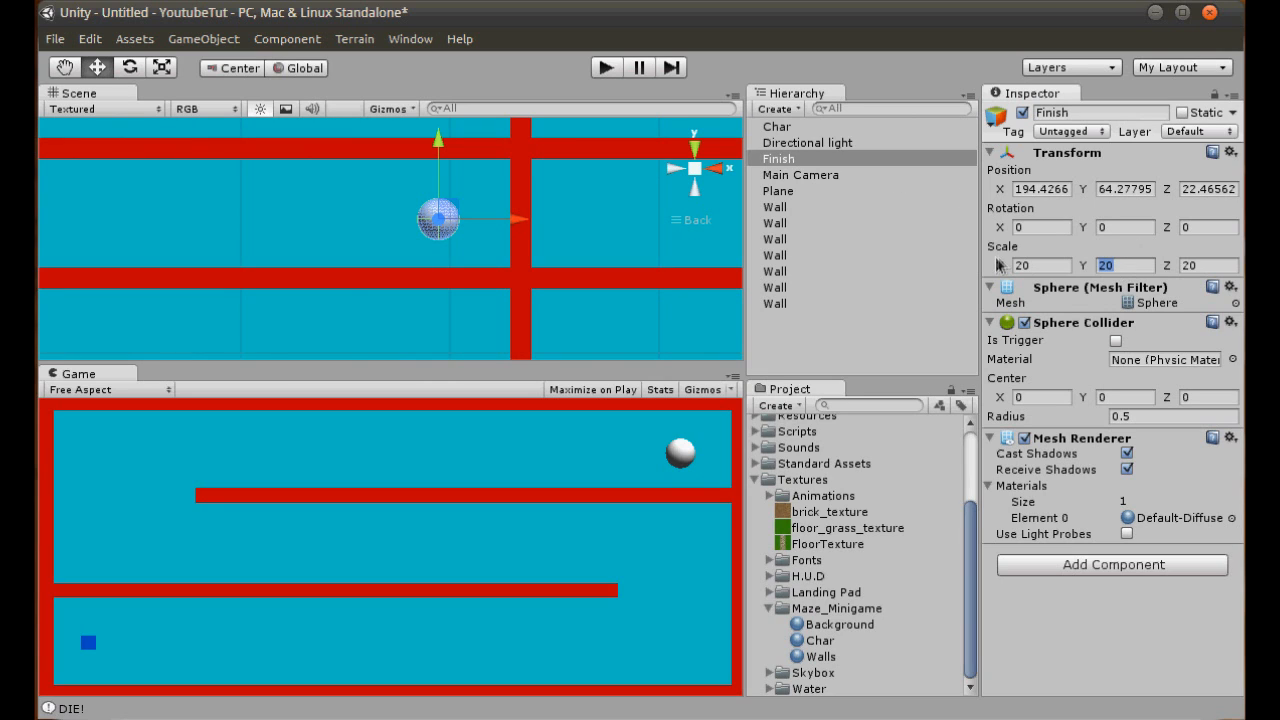
{"action": "type", "text": "50"}
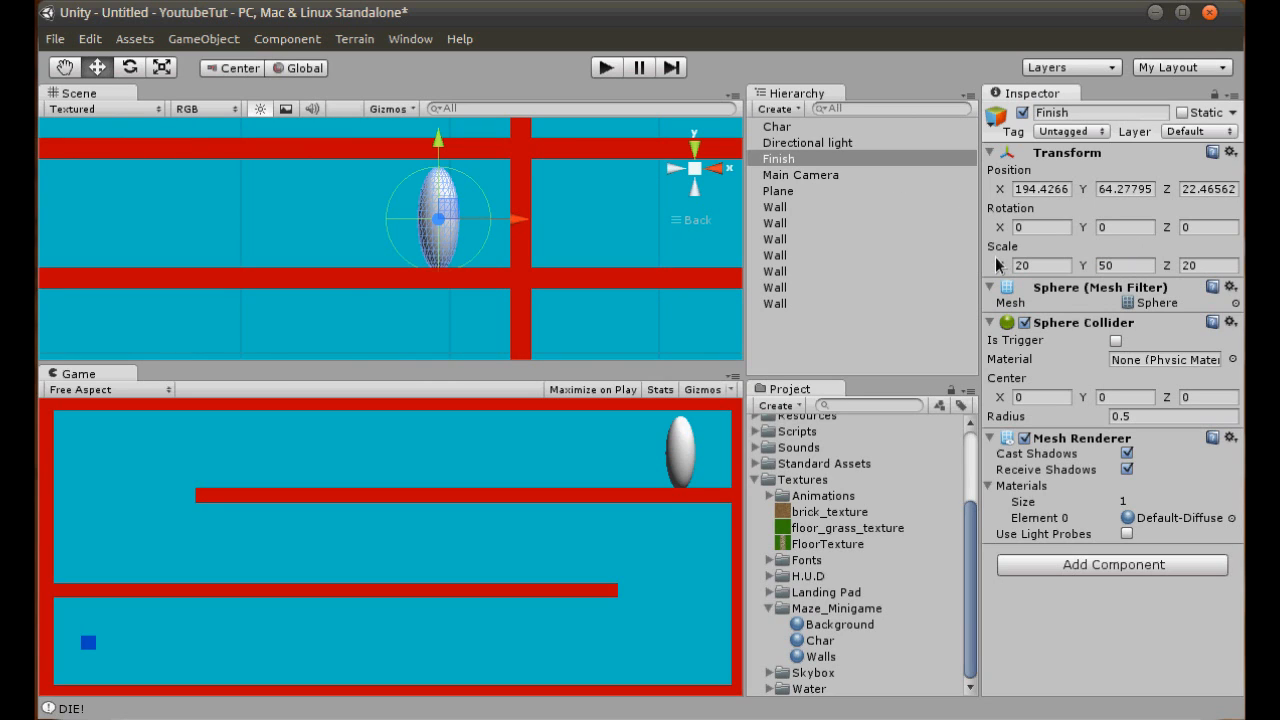
{"action": "left_click", "coordinate": [1110, 265]}
{"action": "type", "text": "20"}
- Set the Finish sphere's Z scale to 50 and move it closer to the end wall, to about X 213, Y 68
{"action": "left_click", "coordinate": [1220, 266]}
{"action": "type", "text": "50"}
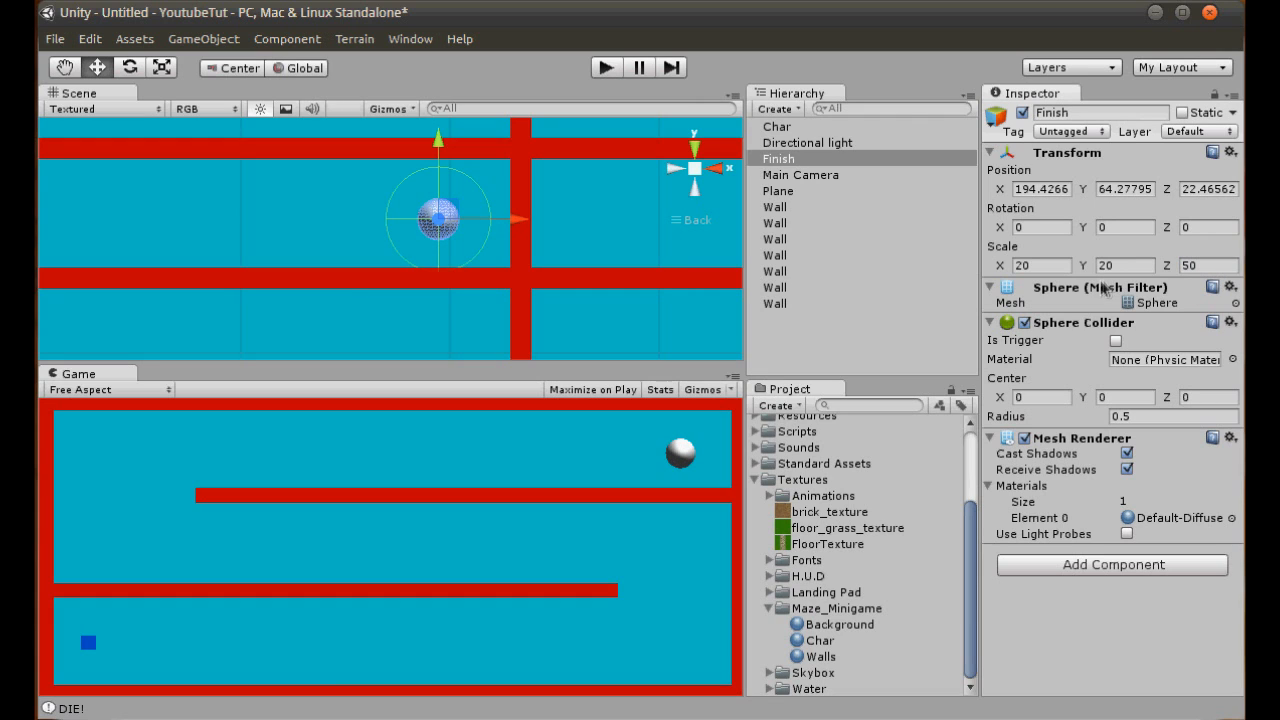
{"action": "left_click_drag", "start_coordinate": [443, 184], "coordinate": [446, 177]}
{"action": "left_click_drag", "start_coordinate": [508, 212], "coordinate": [548, 214]}
- Create a material named Finish in the Maze_Minigame textures folder
{"action": "left_click", "coordinate": [830, 608]}
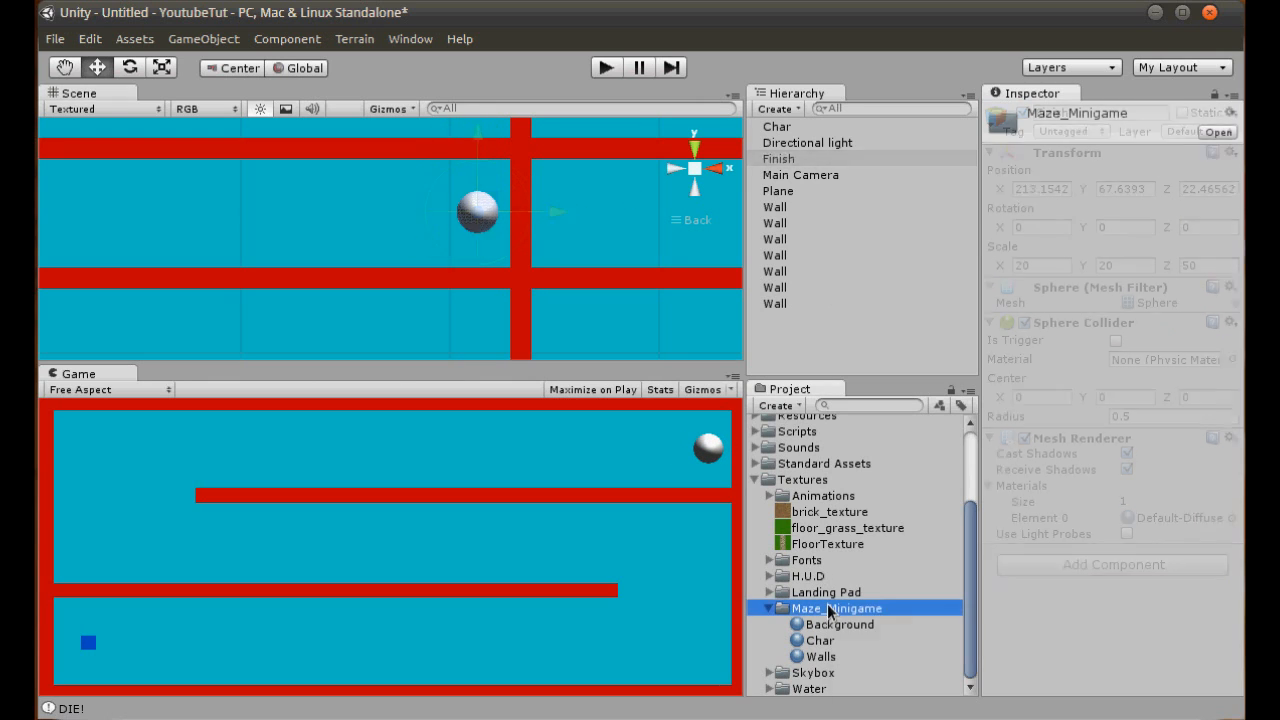
{"action": "right_click", "coordinate": [830, 608]}
{"action": "mouse_move", "coordinate": [915, 618]}
{"action": "left_click", "coordinate": [1188, 719]}
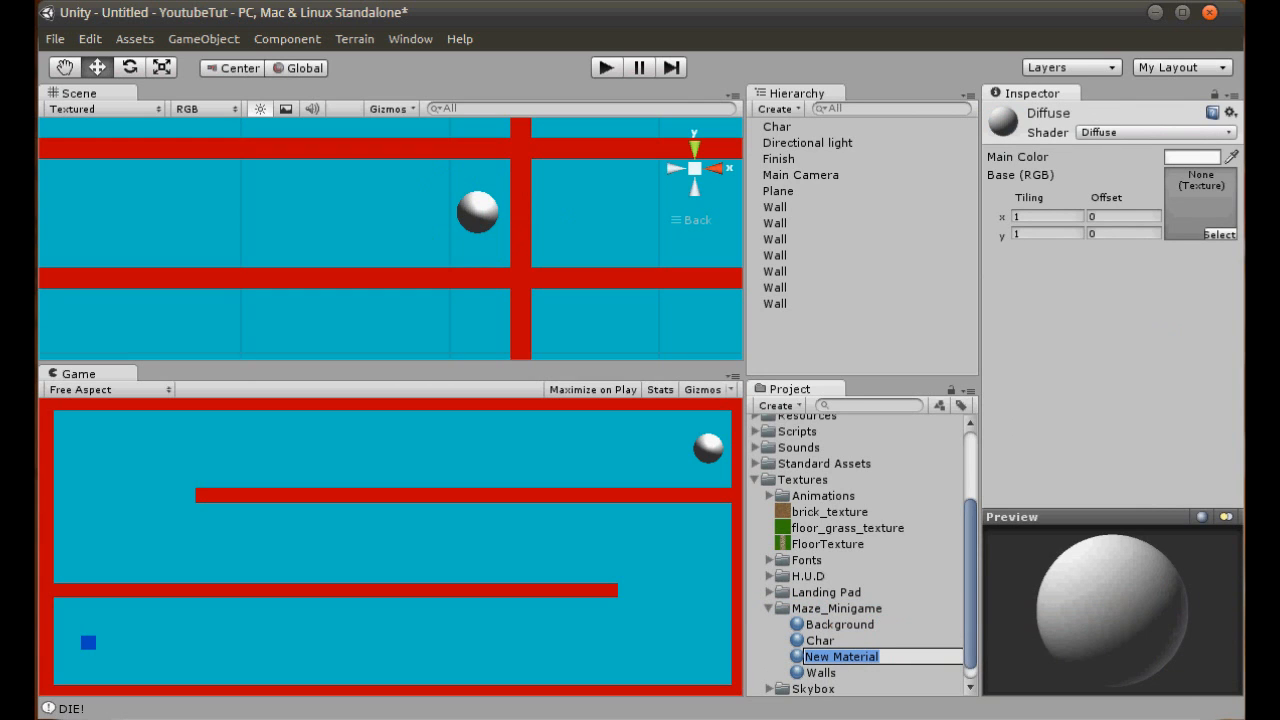
{"action": "type", "text": "Fin"}
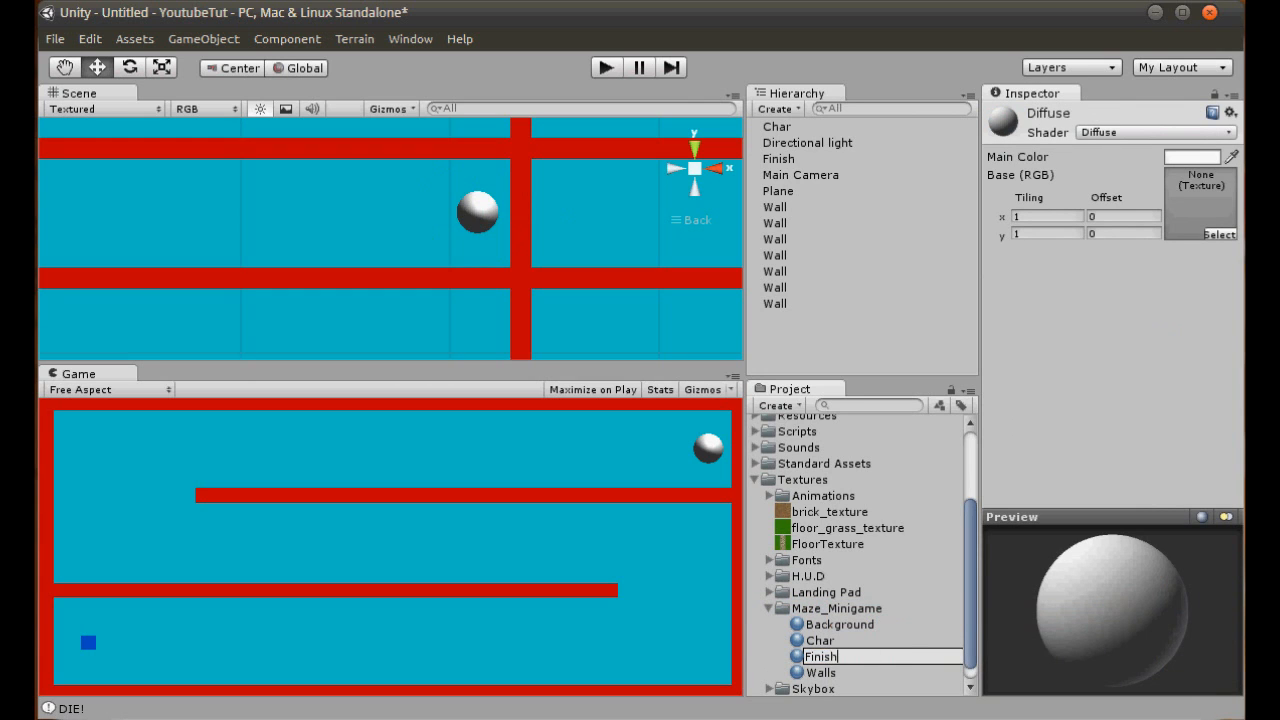
{"action": "type", "text": "ish"}
{"action": "key", "text": "Return"}
- Set the Finish material's main color to green (R 0, G 255, B 30) and apply it to the Finish sphere
{"action": "left_click", "coordinate": [1192, 157]}
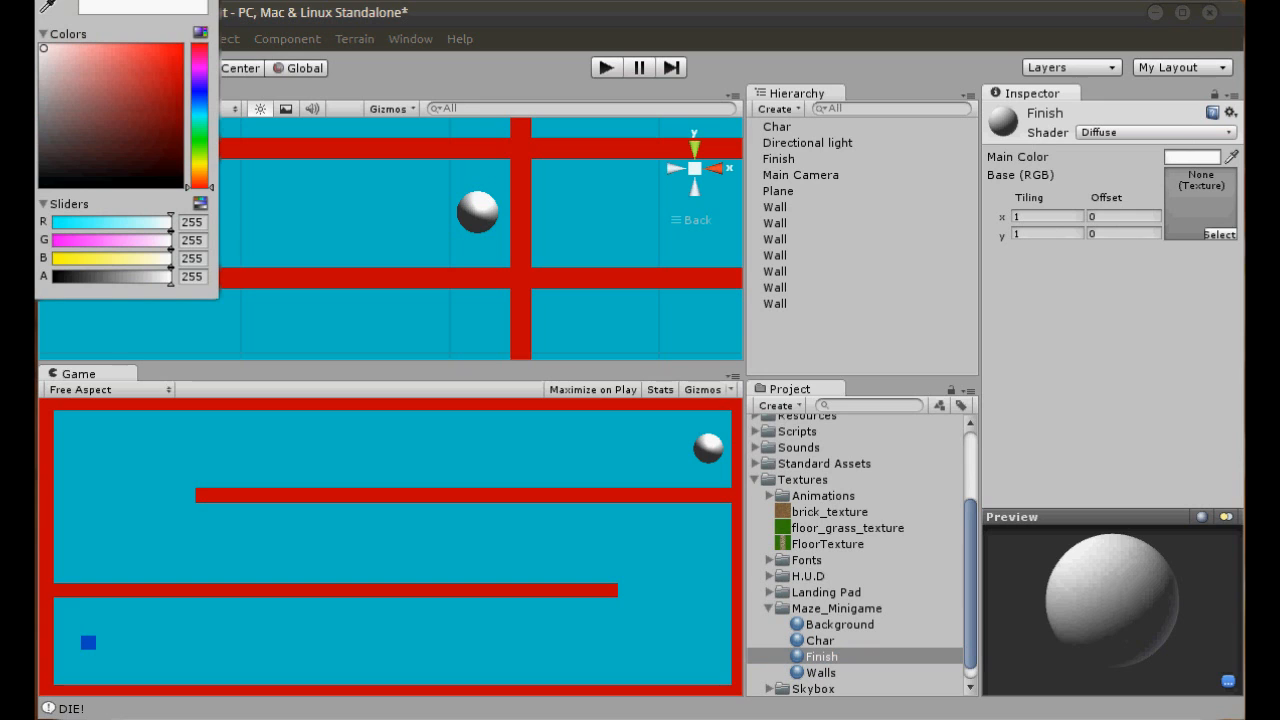
{"action": "left_click", "coordinate": [196, 152]}
{"action": "left_click_drag", "start_coordinate": [198, 160], "coordinate": [198, 137]}
{"action": "left_click", "coordinate": [178, 47]}
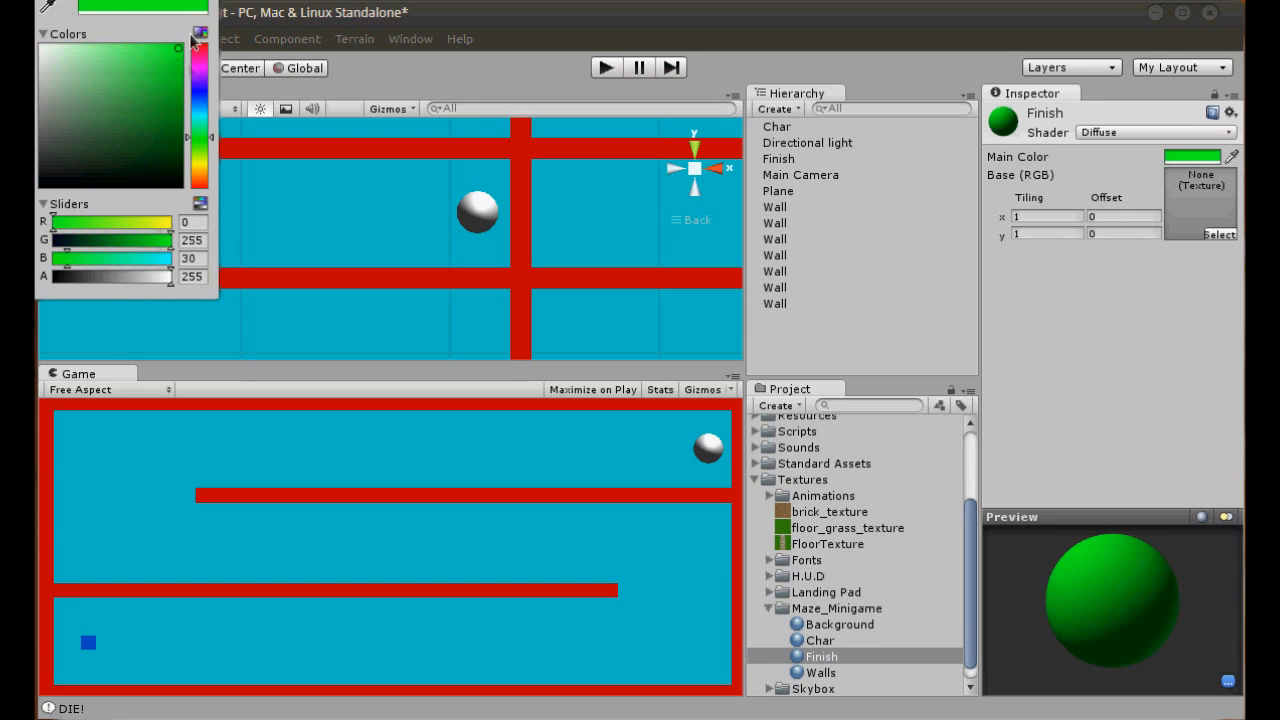
{"action": "left_click_drag", "start_coordinate": [824, 656], "coordinate": [485, 206]}
{"action": "middle_click_drag", "start_coordinate": [452, 253], "coordinate": [499, 235]}
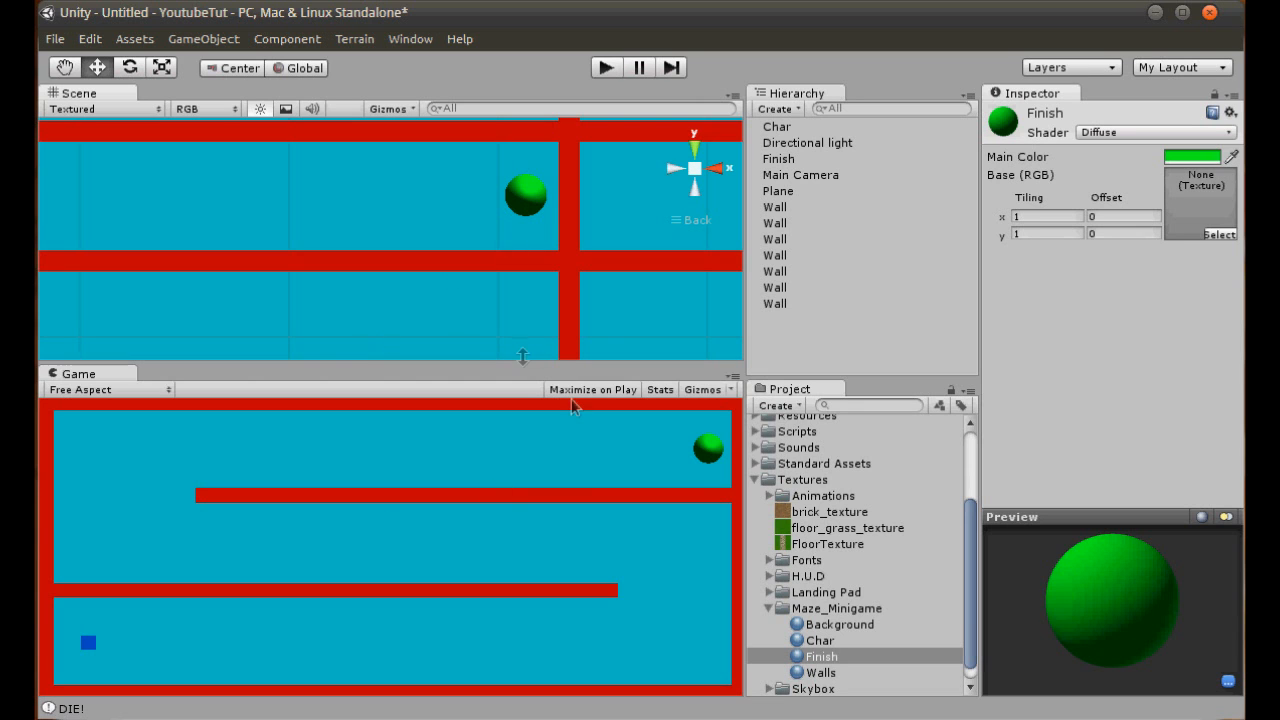
- Switch to Notepad++ and add an if block to OnTriggerEnter in Colliders.js, below the Wall check, testing col.gameObject.name == "Finish"
{"action": "left_click", "coordinate": [800, 160]}
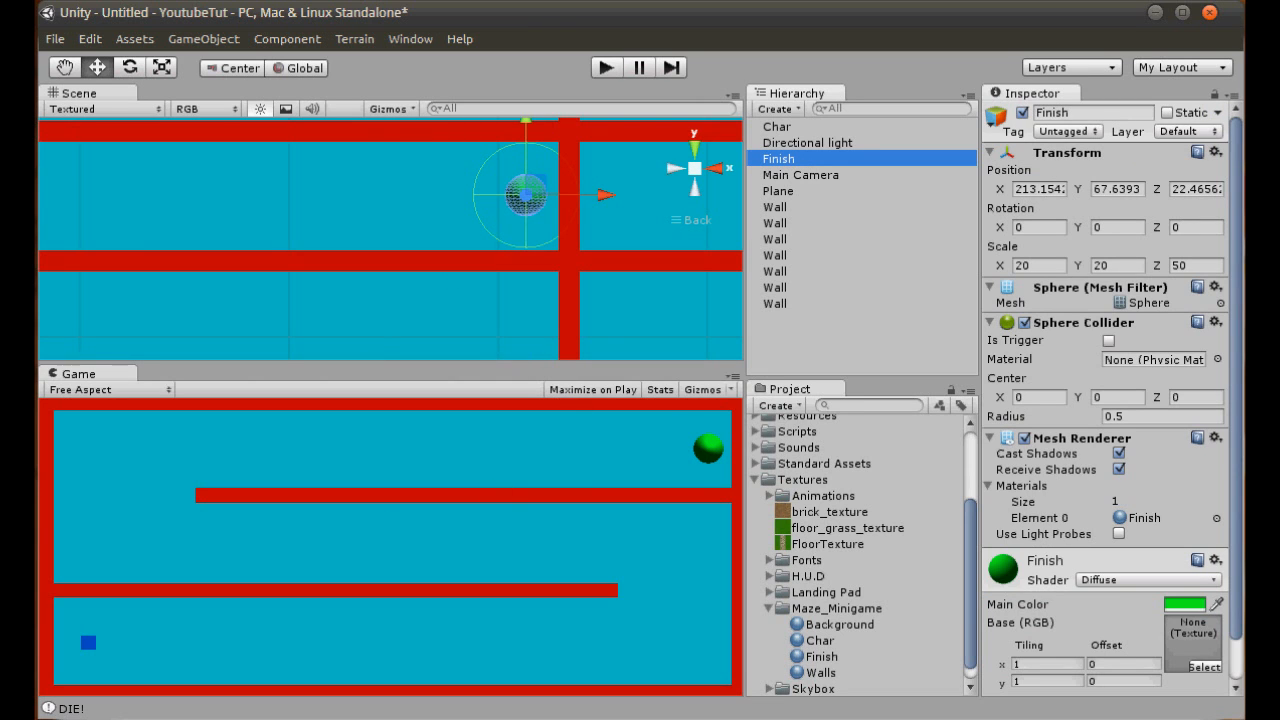
{"action": "key", "text": "alt+Tab"}
{"action": "left_click", "coordinate": [239, 458]}
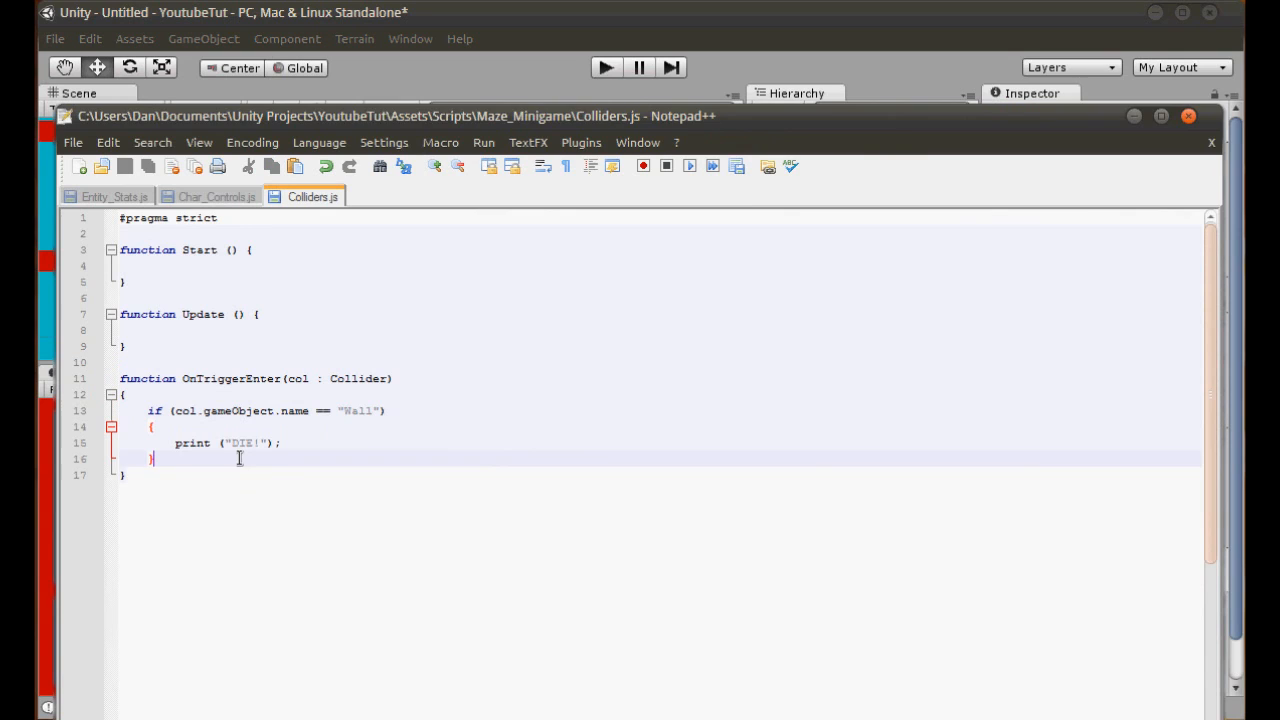
{"action": "key", "text": "Return"}
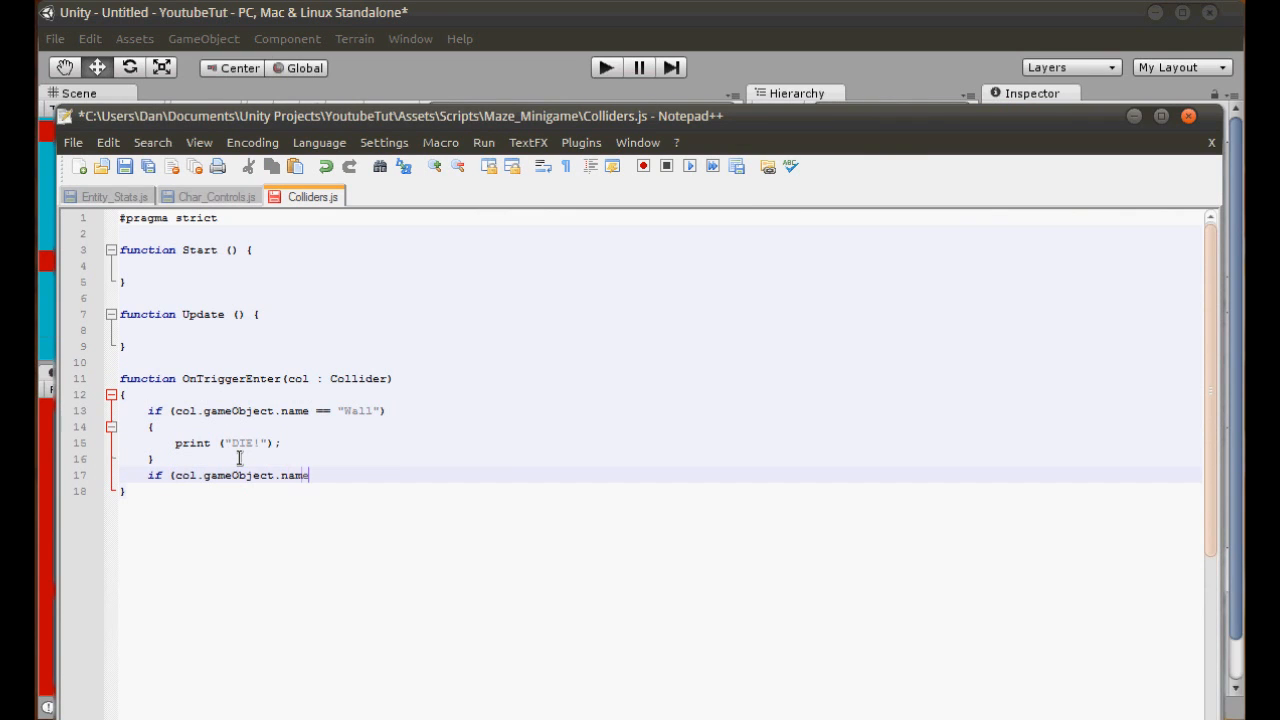
{"action": "type", "text": "if (col.gameObject.name == \"Finish\")"}
{"action": "key", "text": "Return"}
{"action": "type", "text": "{"}
{"action": "key", "text": "Return"}
{"action": "key", "text": "Return"}
{"action": "key", "text": "Tab"}
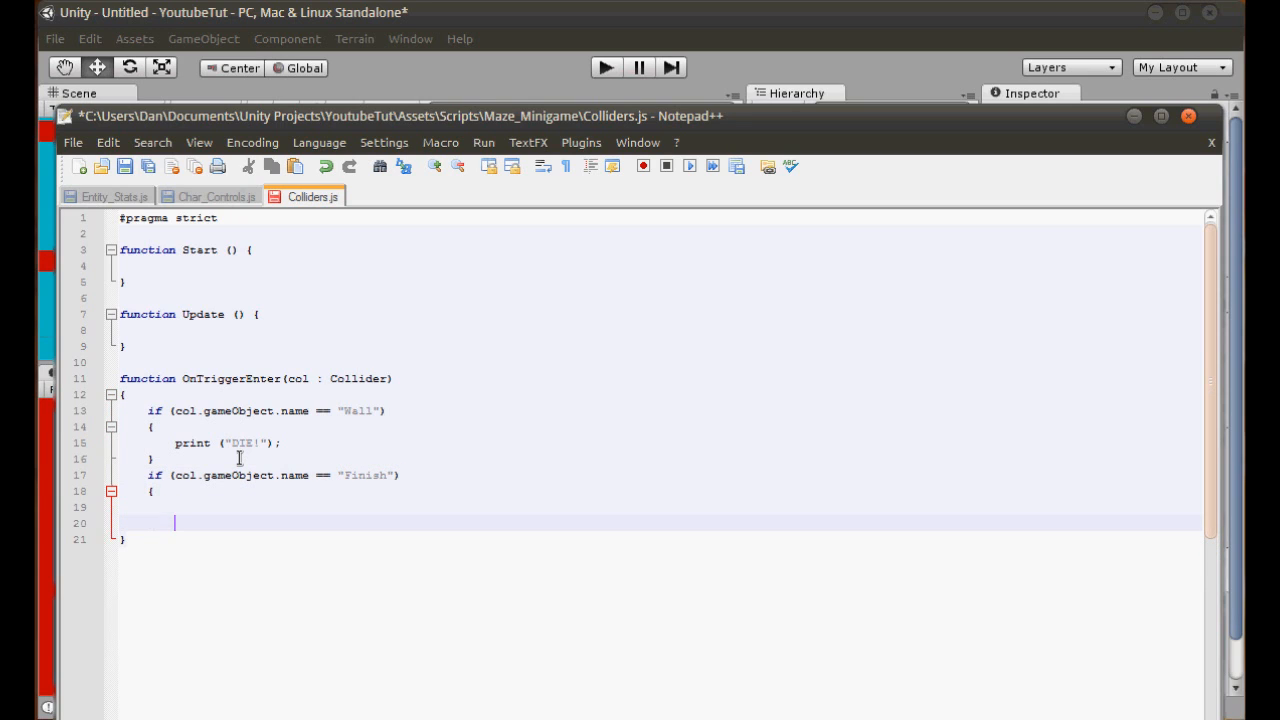
- Add print ("WINNER! damn it"); inside the Finish block and save Colliders.js
{"action": "type", "text": "print (\"WINNER"}
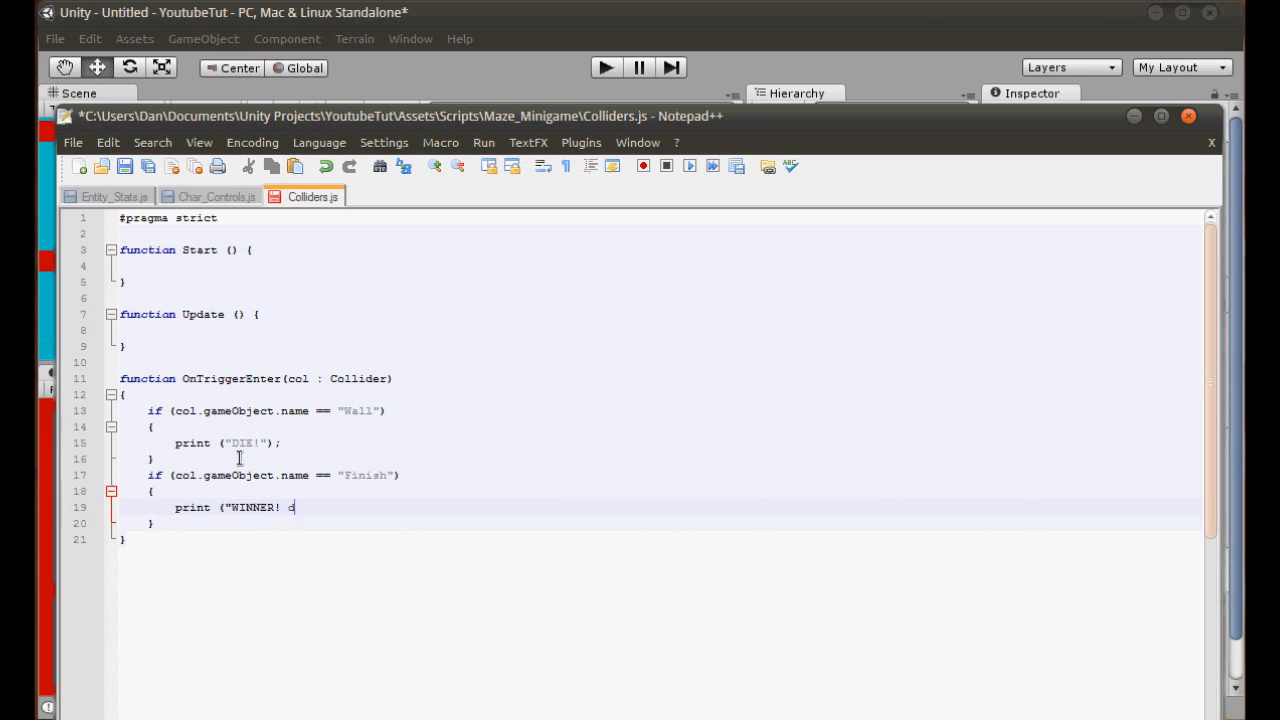
{"action": "type", "text": "! damn it\");"}
{"action": "key", "text": "ctrl+s"}
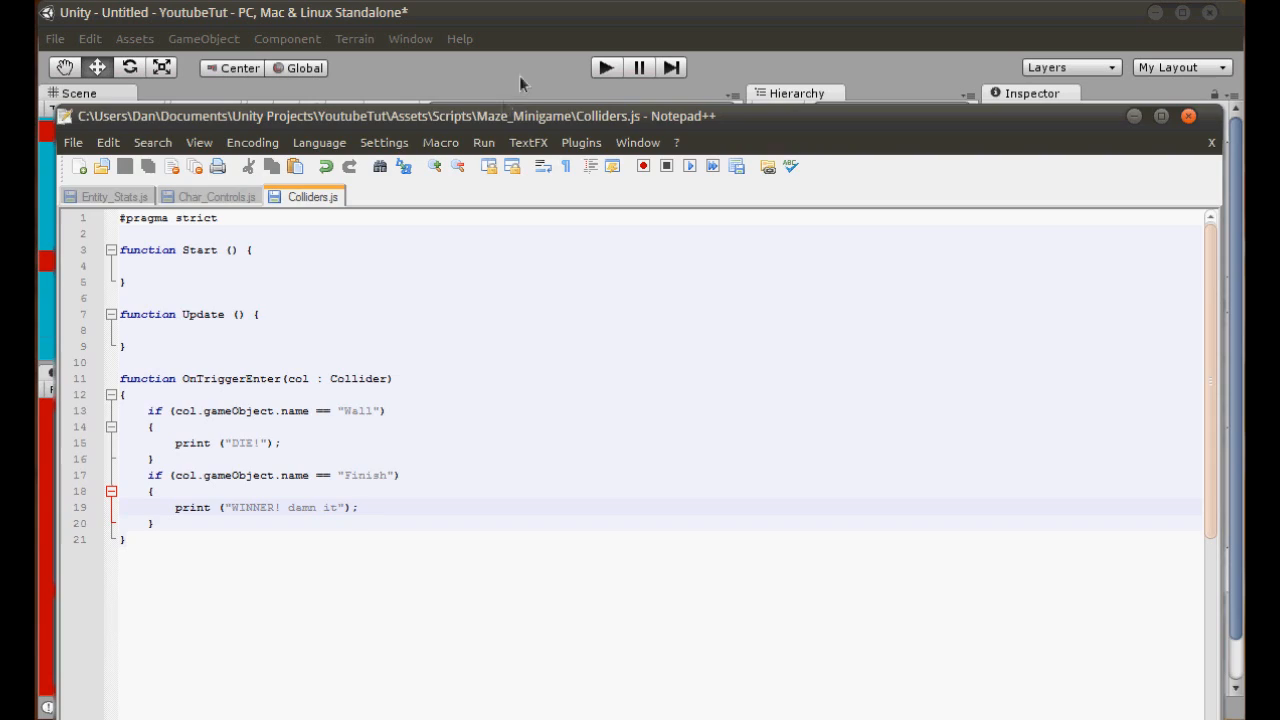
- Switch to Unity and make the Finish sphere's Sphere Collider a trigger
{"action": "left_click", "coordinate": [519, 84]}
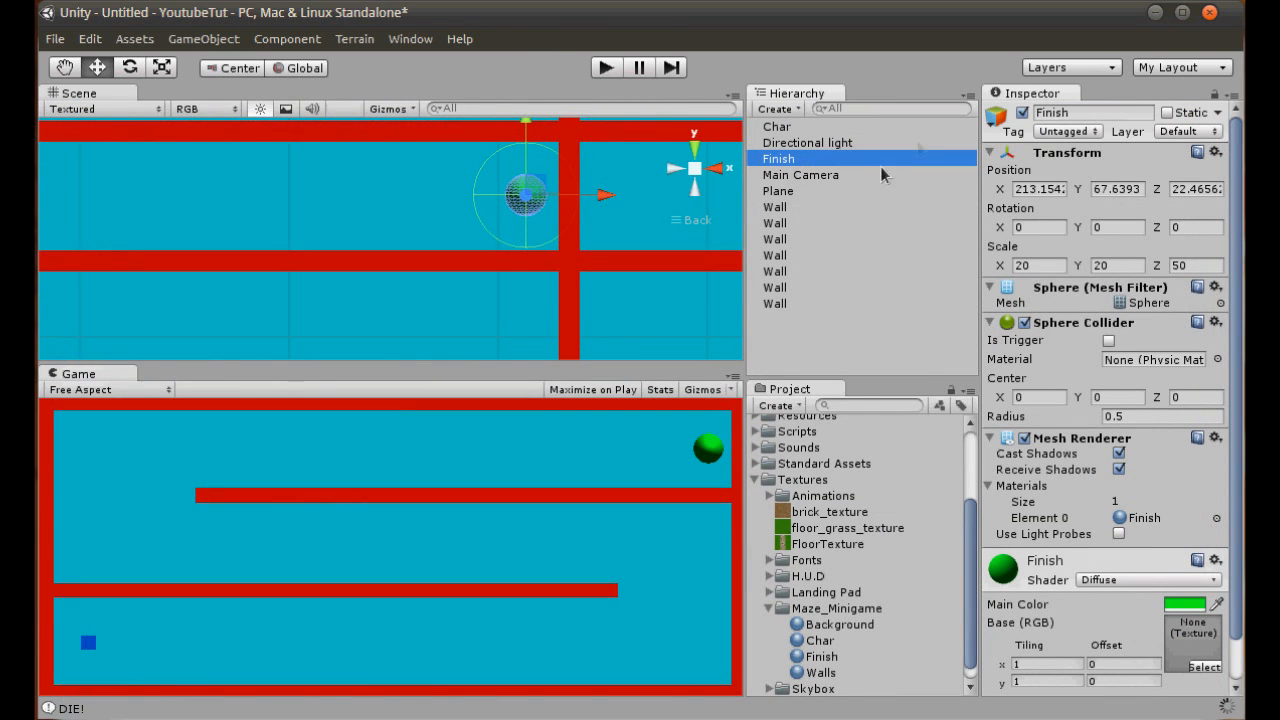
{"action": "left_click", "coordinate": [780, 207]}
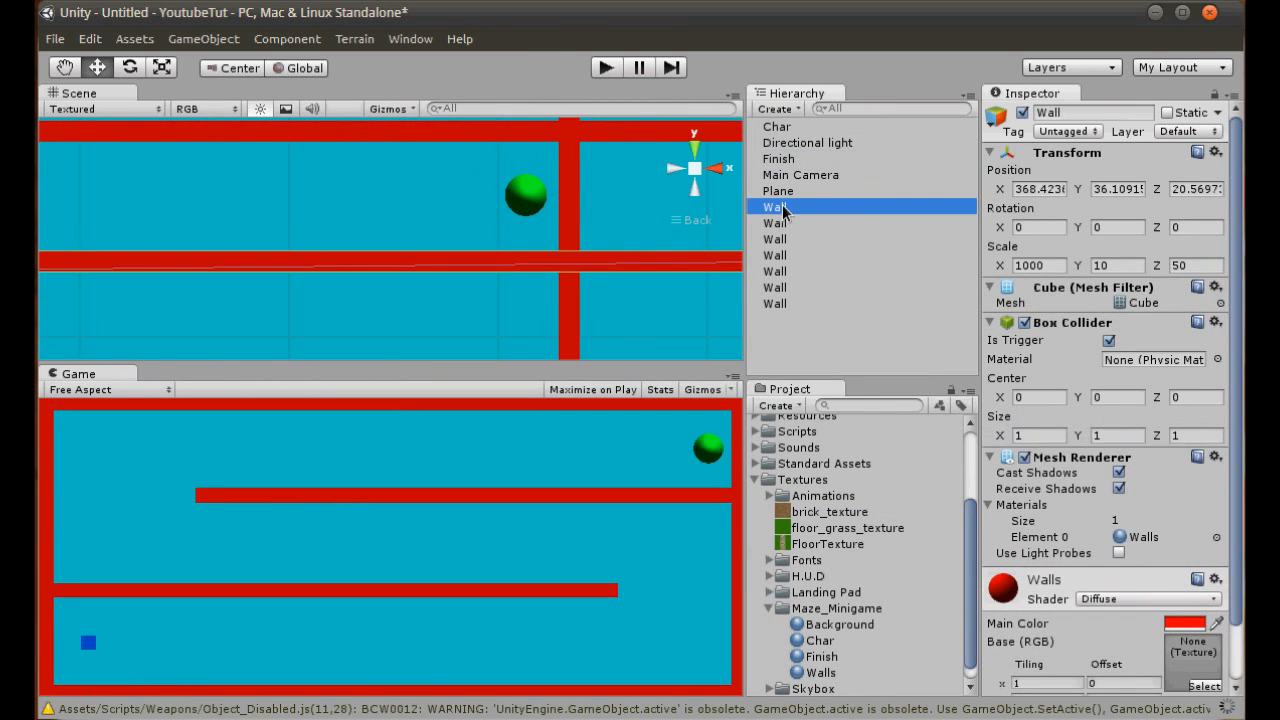
{"action": "left_click", "coordinate": [779, 159]}
{"action": "left_click", "coordinate": [1108, 341]}
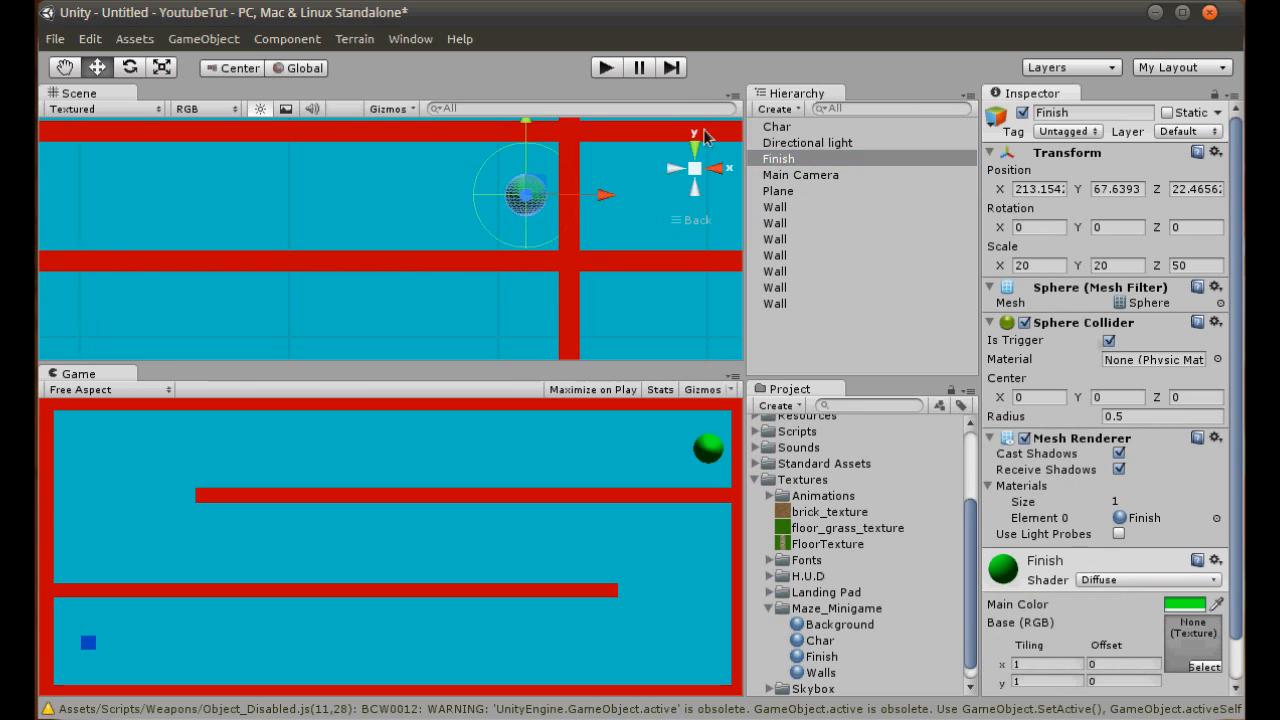
- Run the game, steer the blue cube through the maze to test the colliders, and stop the game
{"action": "left_click", "coordinate": [605, 68]}
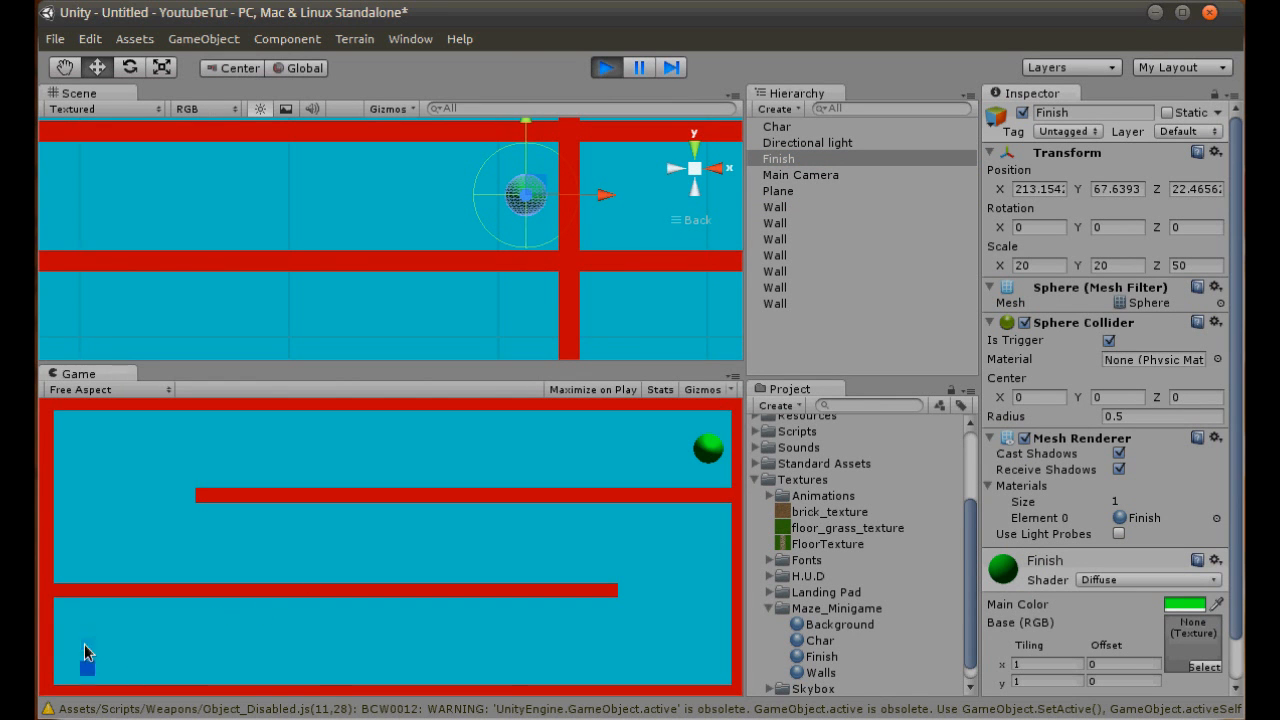
{"action": "mouse_move", "coordinate": [87, 648]}
{"action": "left_mouse_down"}
{"action": "mouse_move", "coordinate": [426, 651]}
{"action": "mouse_move", "coordinate": [671, 608]}
{"action": "mouse_move", "coordinate": [420, 533]}
{"action": "mouse_move", "coordinate": [136, 508]}
{"action": "mouse_move", "coordinate": [684, 452]}
{"action": "mouse_move", "coordinate": [618, 461]}
{"action": "mouse_move", "coordinate": [516, 591]}
{"action": "mouse_move", "coordinate": [517, 637]}
{"action": "left_mouse_up"}
{"action": "left_click", "coordinate": [607, 68]}
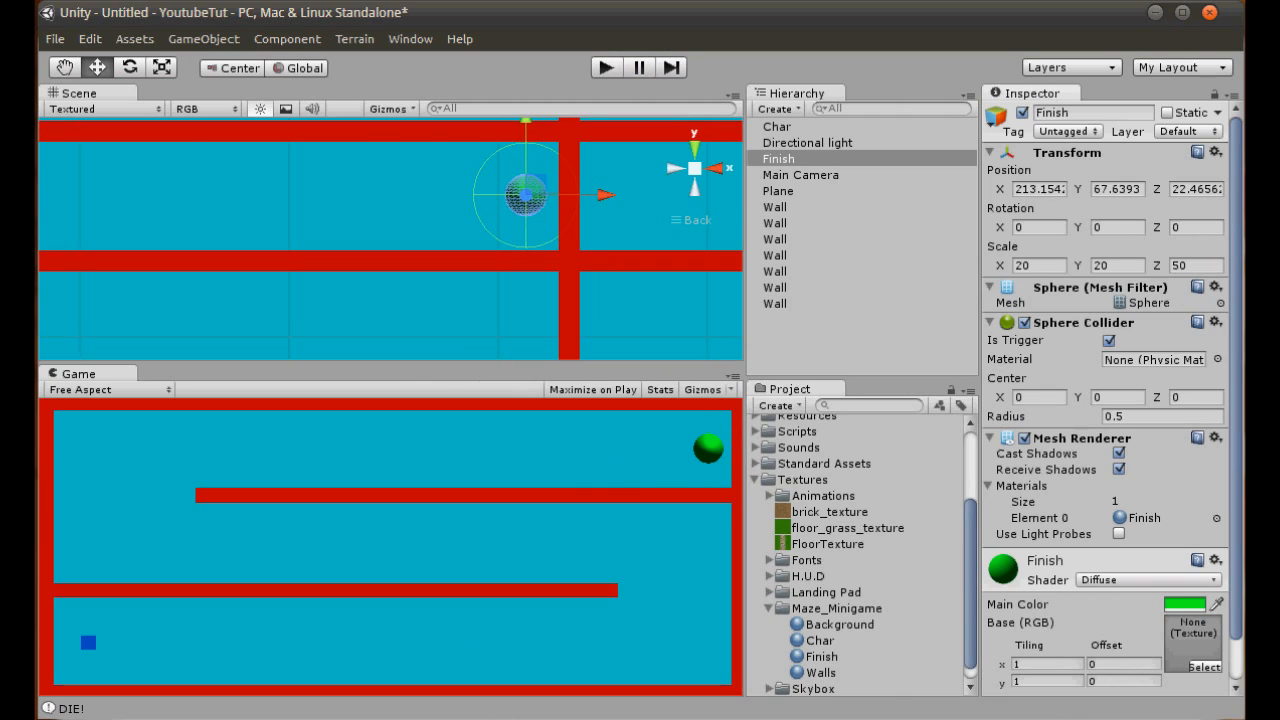
- Switch to Notepad++, add the comment //When you win below the WINNER print in the Finish block, and save Colliders.js
{"action": "key", "text": "alt+Tab"}
{"action": "left_click", "coordinate": [420, 520]}
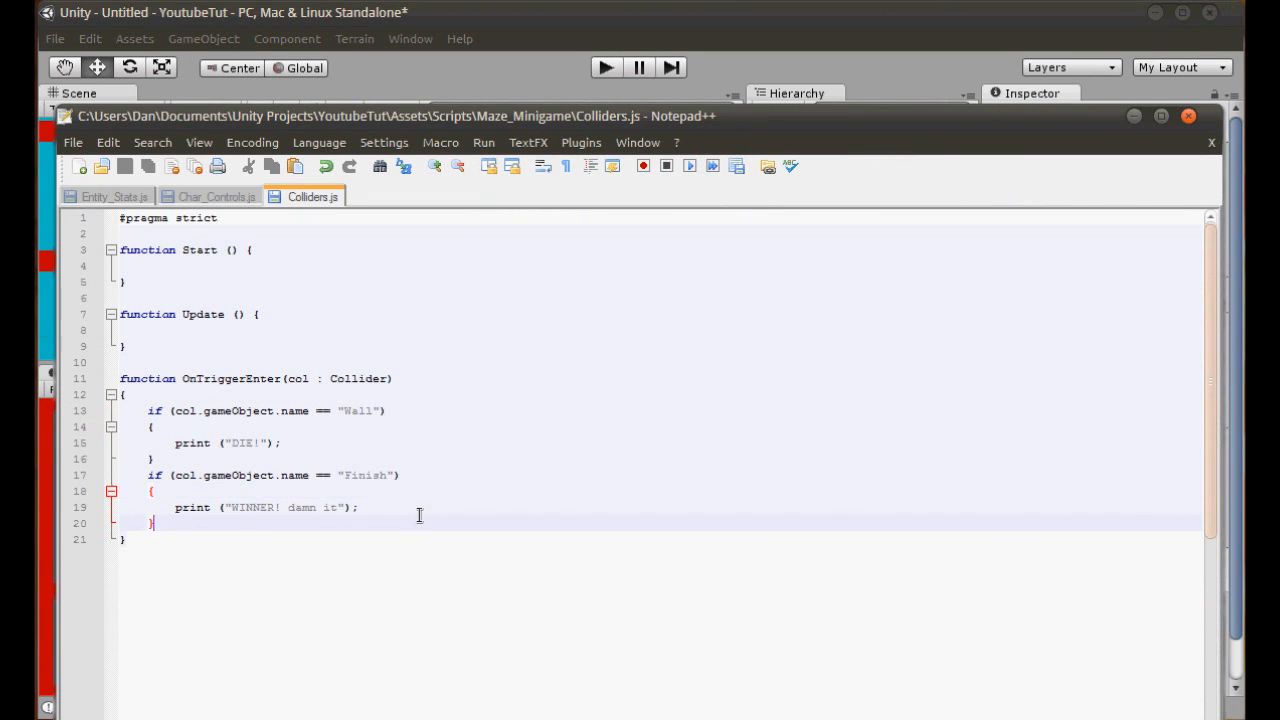
{"action": "key", "text": "Return"}
{"action": "type", "text": "//When you win"}
{"action": "key", "text": "ctrl+s"}
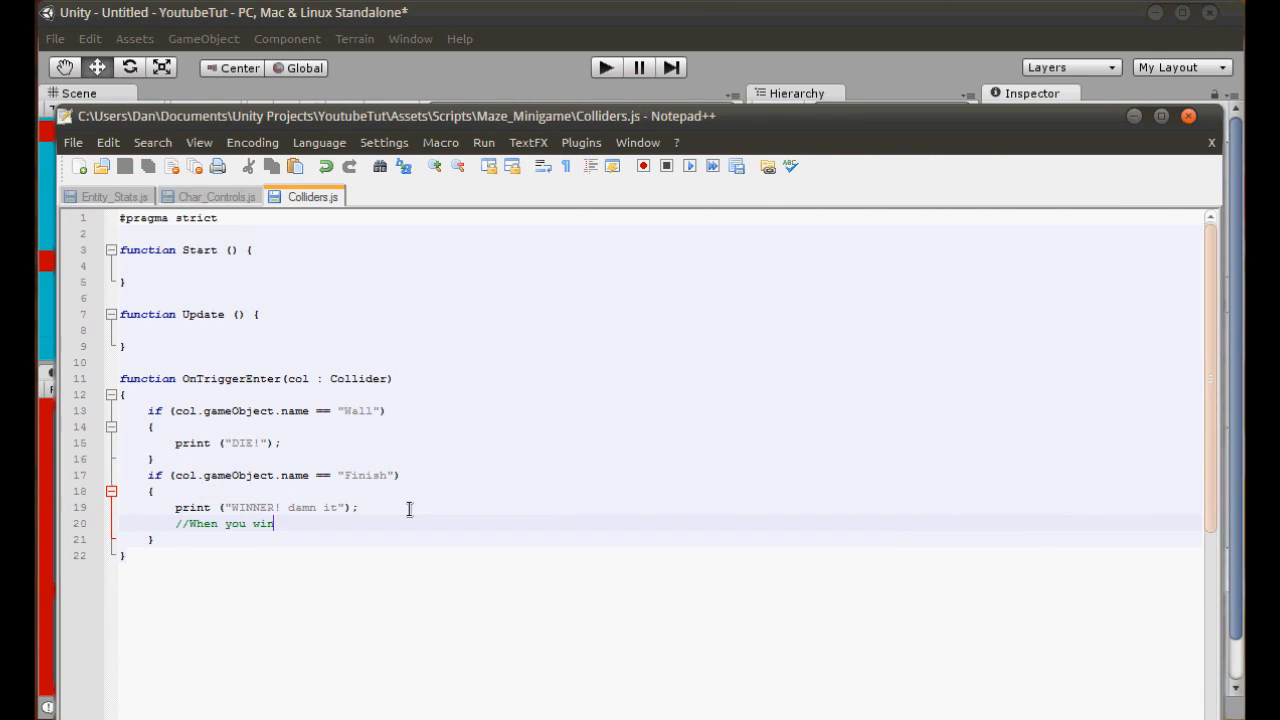
- Add the comment //When you die below the DIE! print in the Wall block and save Colliders.js
{"action": "left_click", "coordinate": [323, 445]}
{"action": "key", "text": "Return"}
{"action": "type", "text": "//When you die"}
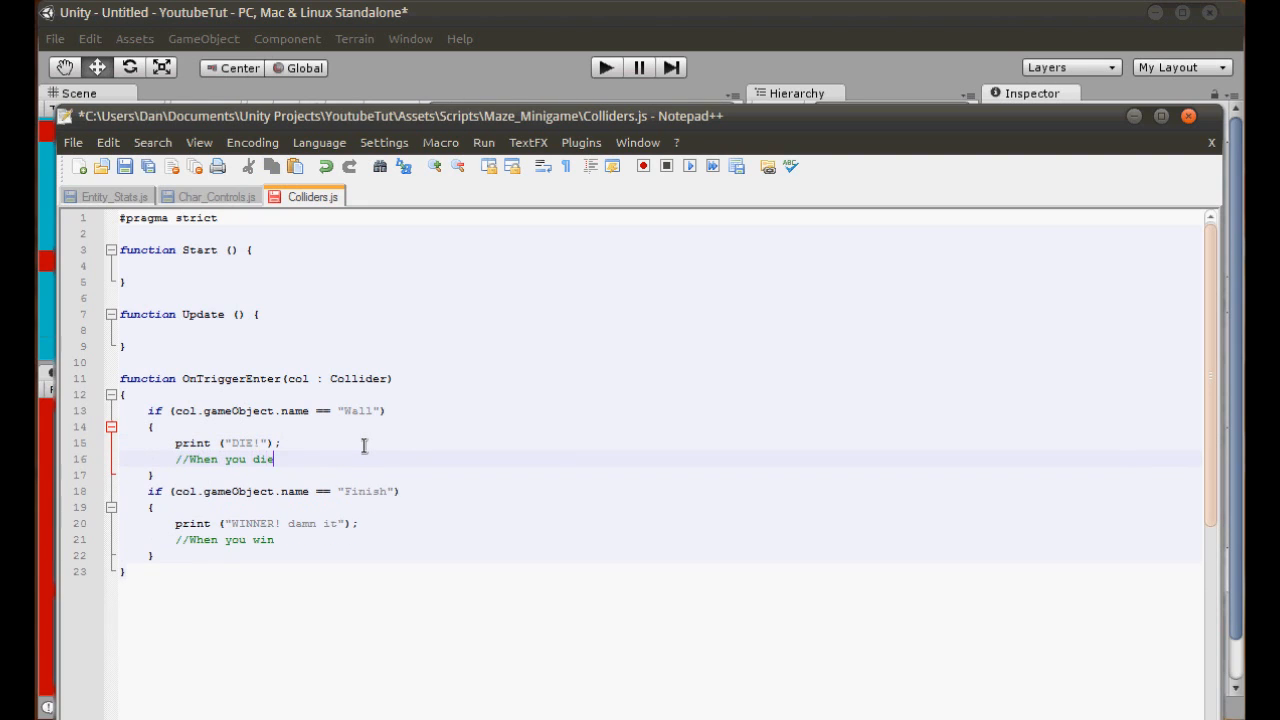
{"action": "key", "text": "ctrl+s"}
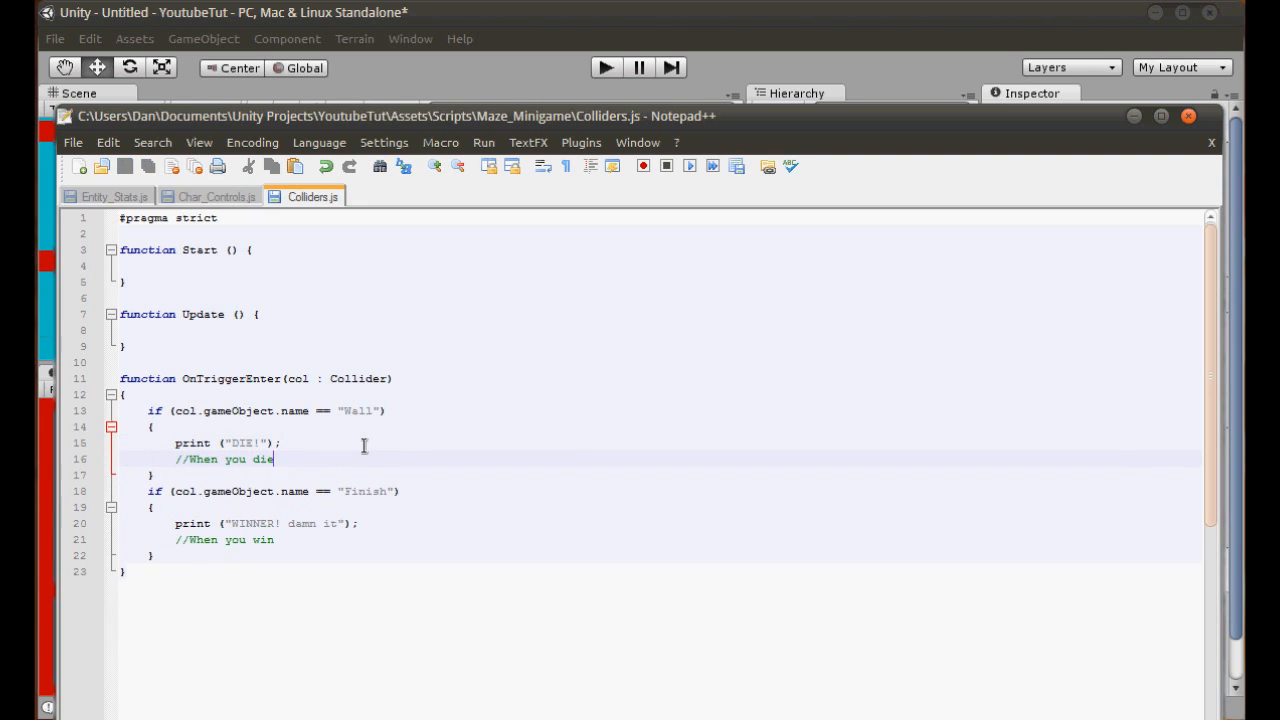
- Switch to Unity, start saving the scene, and create and open a folder named Maze Minigame inside Assets/Levels
{"action": "left_click", "coordinate": [489, 73]}
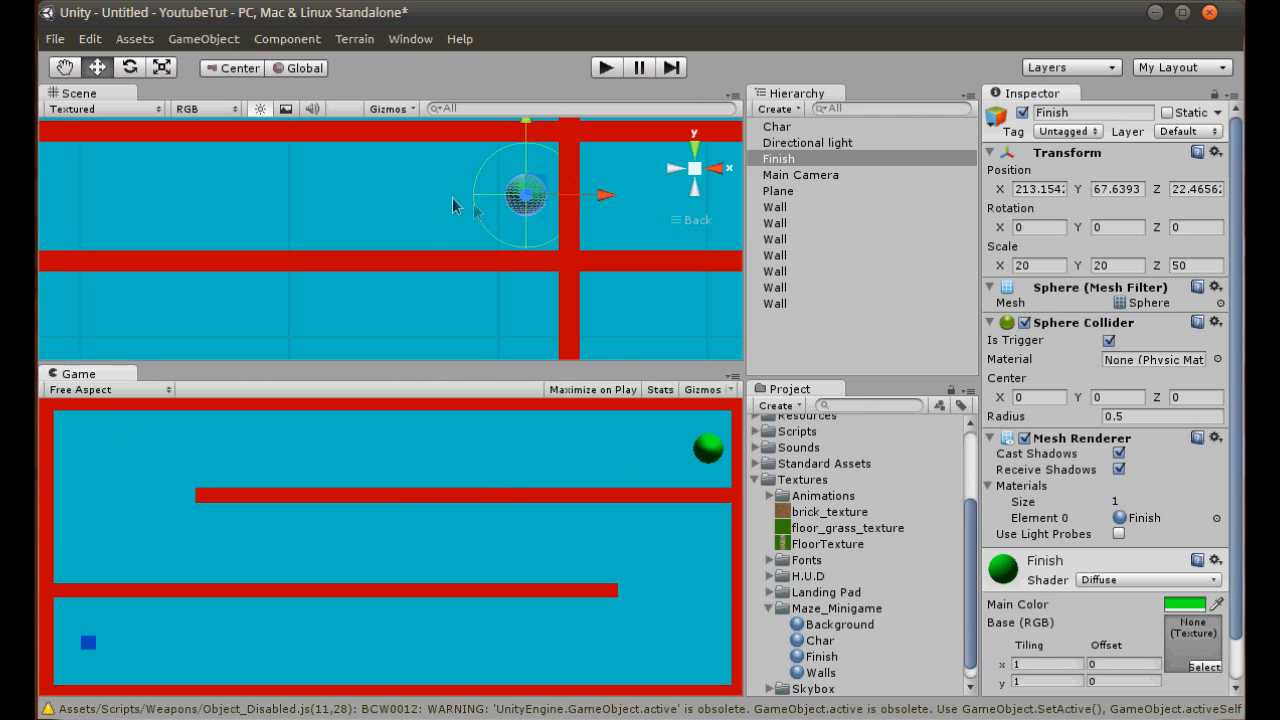
{"action": "key", "text": "ctrl+s"}
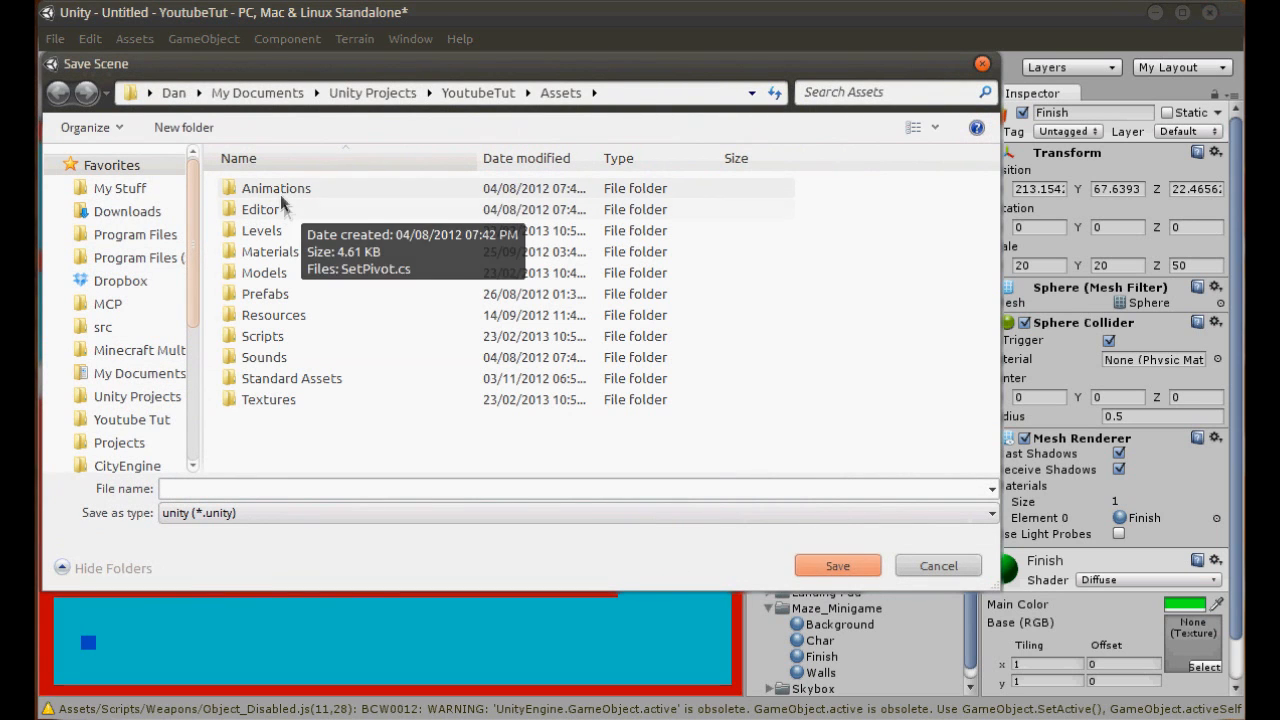
{"action": "double_click", "coordinate": [282, 231]}
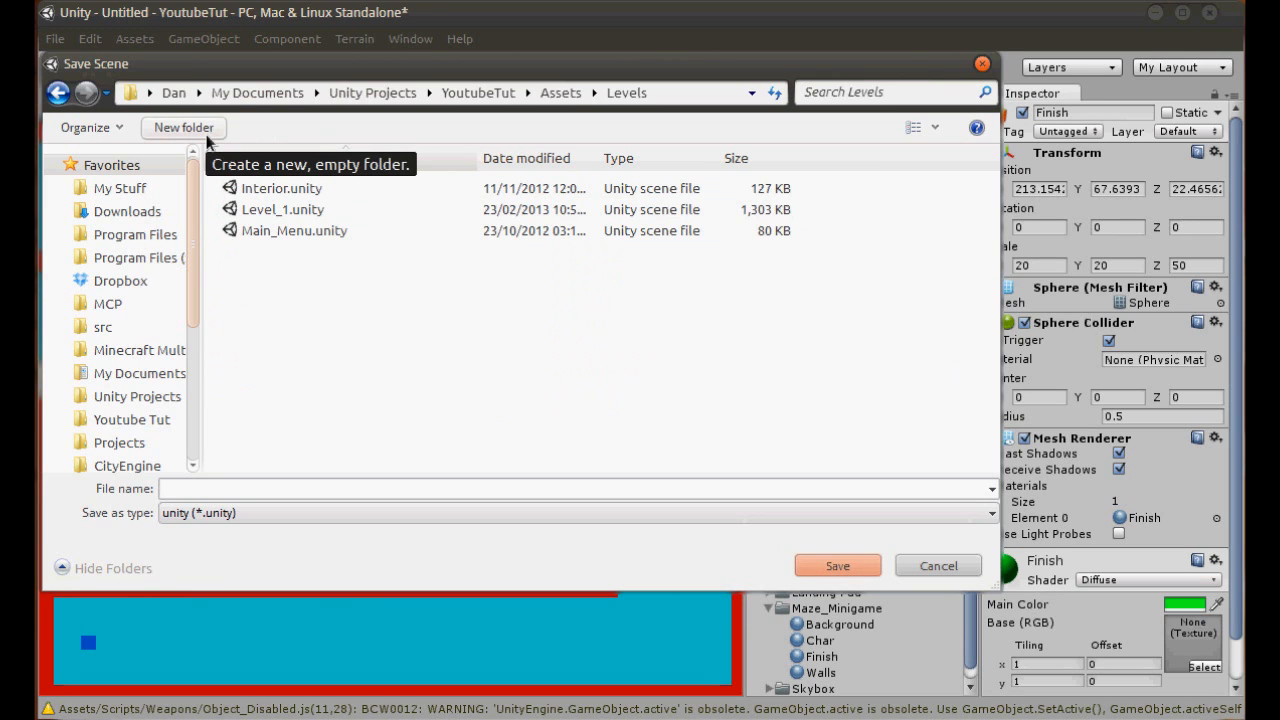
{"action": "key", "text": "m"}
{"action": "key", "text": "BackSpace"}
{"action": "key", "text": "m"}
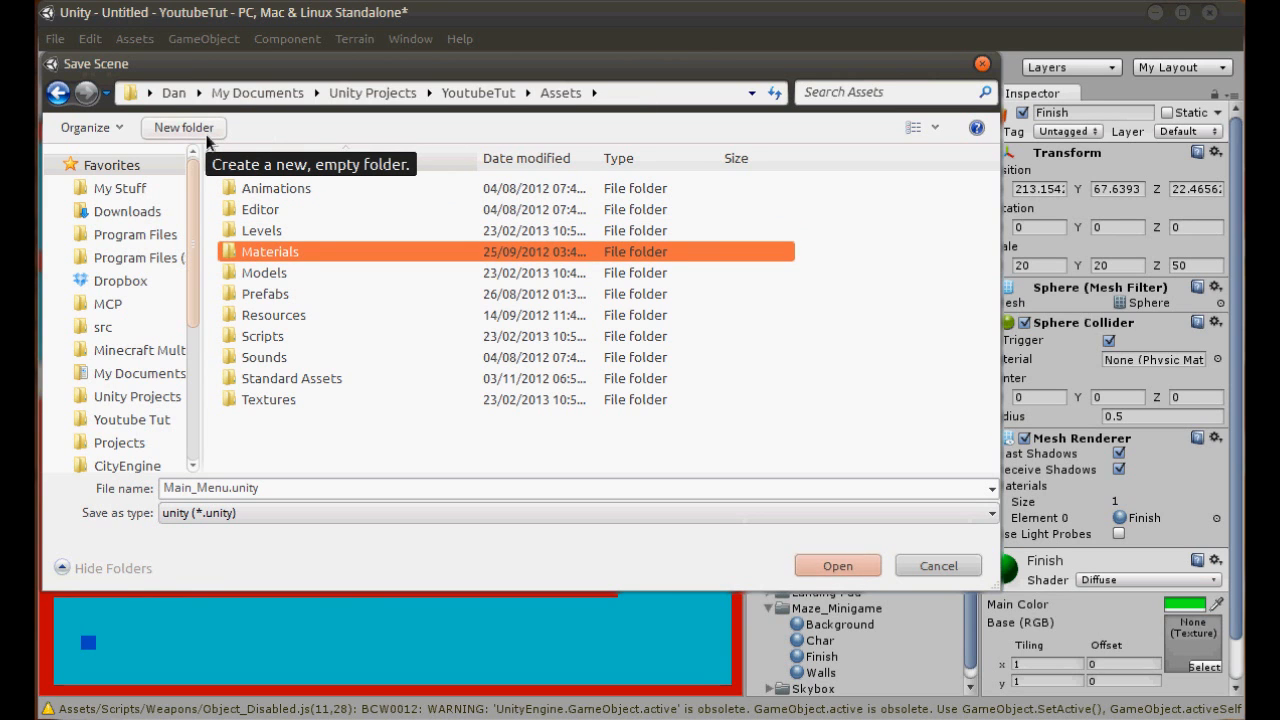
{"action": "double_click", "coordinate": [286, 230]}
{"action": "left_click", "coordinate": [205, 134]}
{"action": "type", "text": "Maze"}
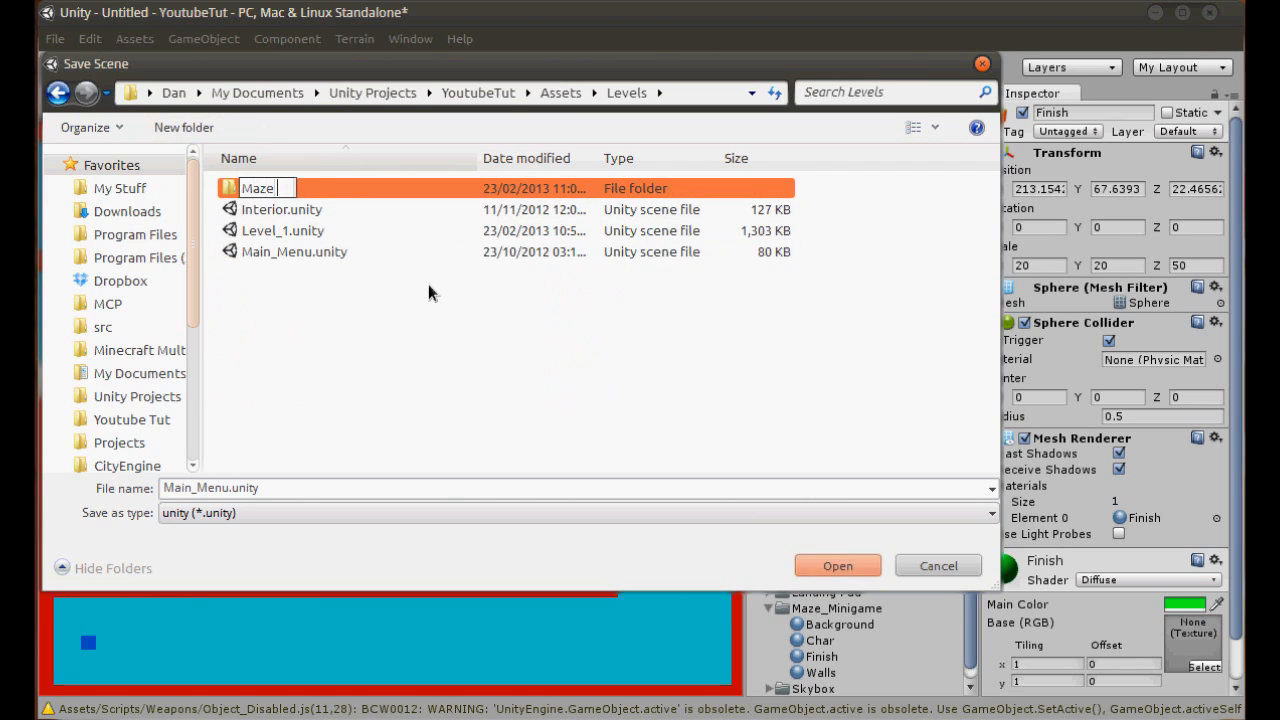
{"action": "type", "text": " Minigame"}
{"action": "key", "text": "Return"}
{"action": "key", "text": "Return"}
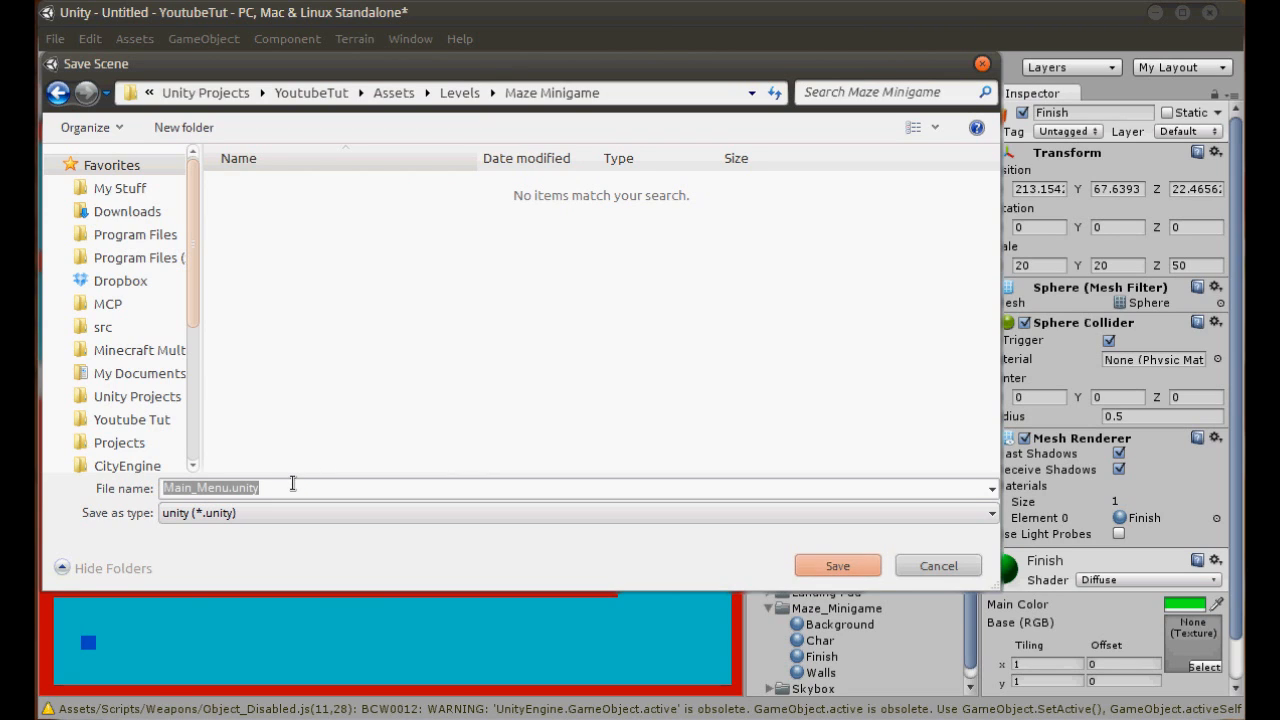
- Save the scene as Maze_Level_01 in the Maze Minigame folder
{"action": "type", "text": "Level"}
{"action": "key", "text": "BackSpace"}
{"action": "key", "text": "BackSpace"}
{"action": "key", "text": "BackSpace"}
{"action": "key", "text": "BackSpace"}
{"action": "key", "text": "BackSpace"}
{"action": "type", "text": "M"}
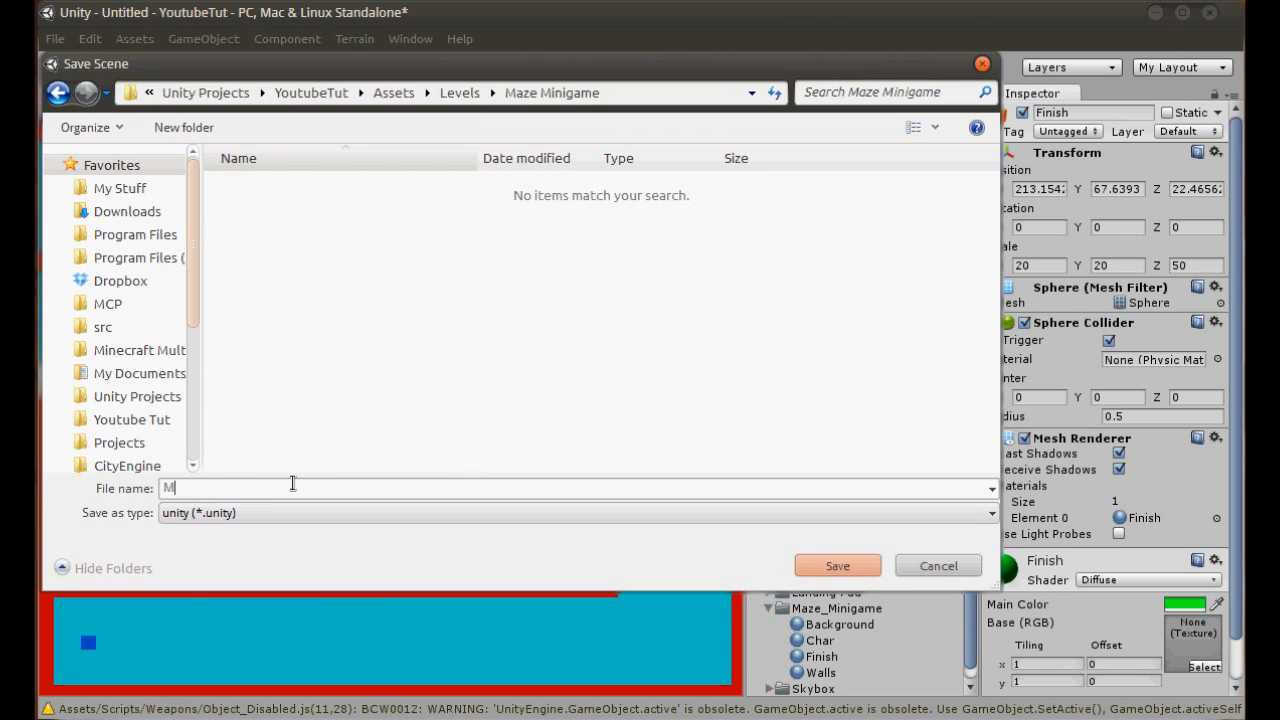
{"action": "type", "text": "aze_Level_01"}
{"action": "left_click", "coordinate": [838, 566]}
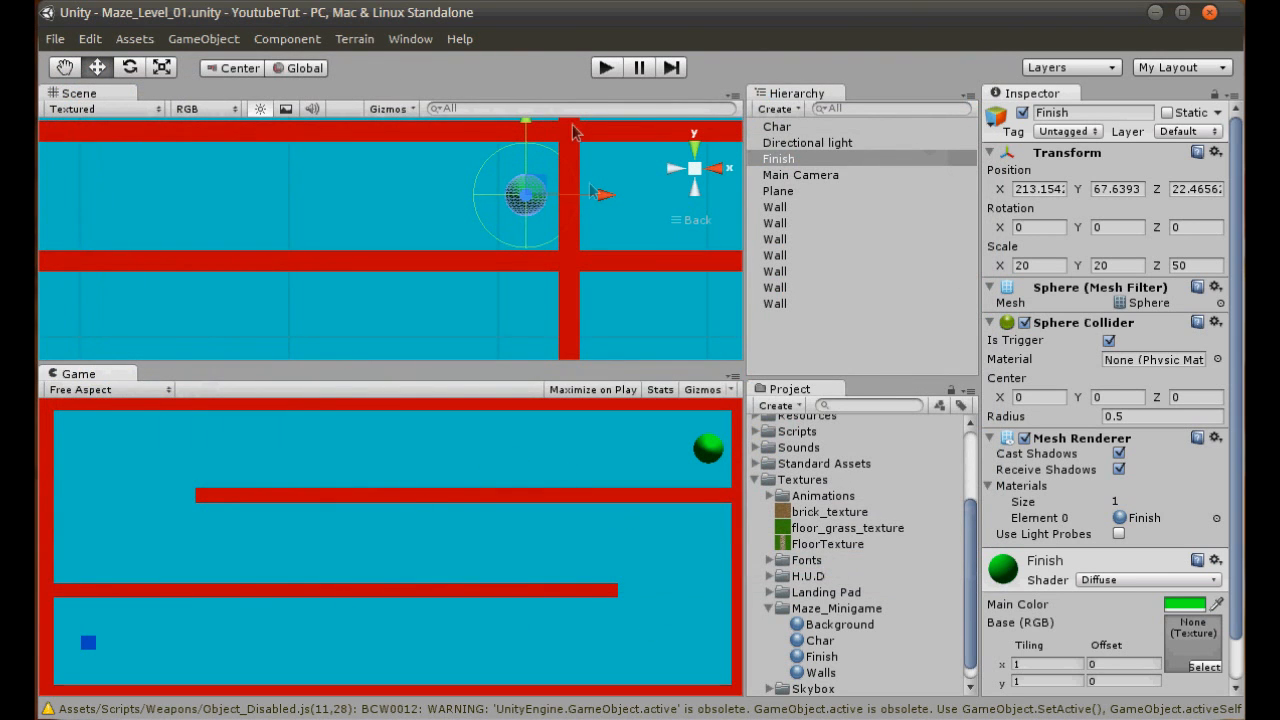
- Play-test the maze by guiding the cube toward the Finish sphere, stop the game, and review the printed console messages
{"action": "left_click", "coordinate": [608, 64]}
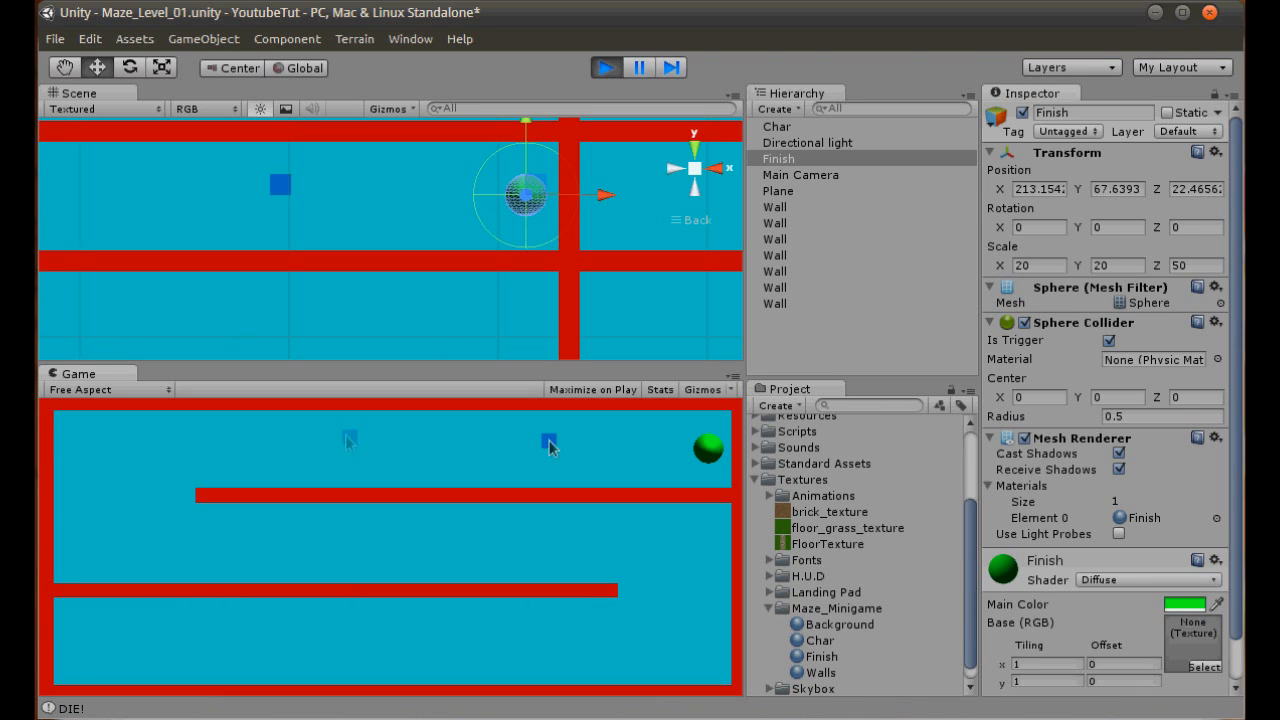
{"action": "left_click", "coordinate": [608, 67]}
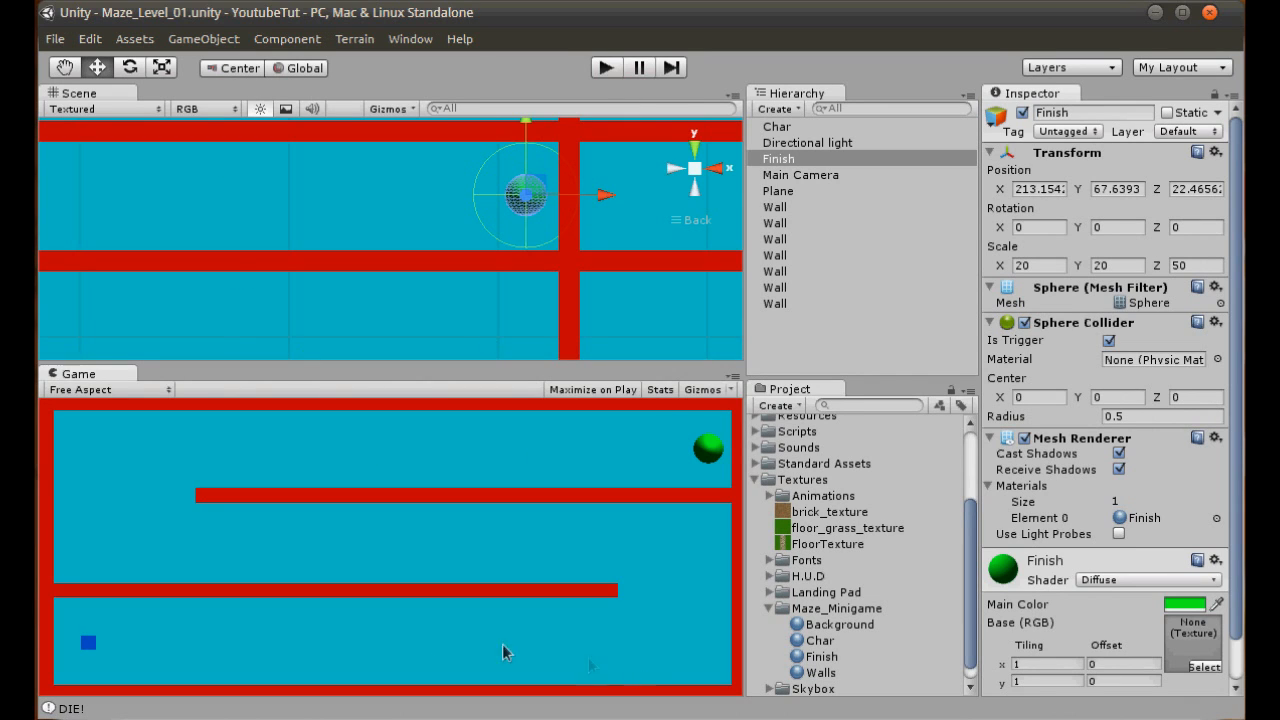
{"action": "left_click", "coordinate": [455, 690]}
{"action": "scroll", "coordinate": [862, 559], "scroll_direction": "down", "scroll_amount": 10}
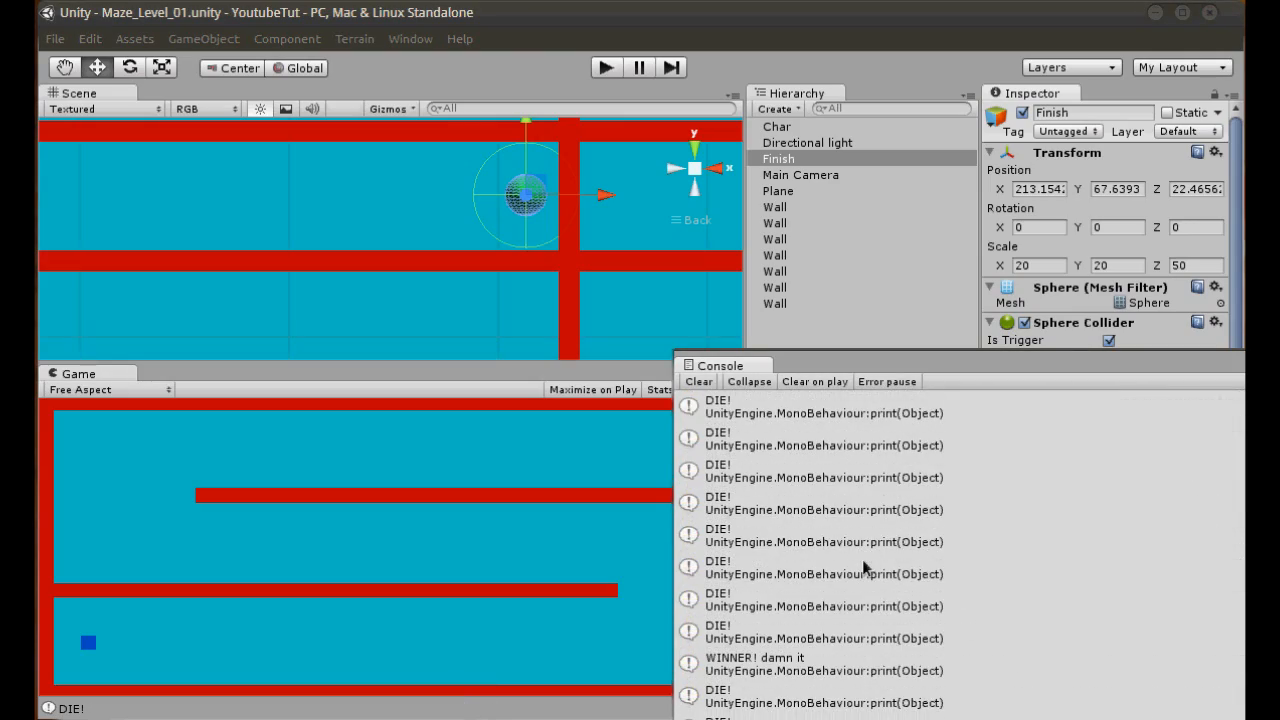
{"action": "left_click_drag", "start_coordinate": [868, 374], "coordinate": [540, 127]}
{"action": "scroll", "coordinate": [763, 408], "scroll_direction": "up", "scroll_amount": 10}
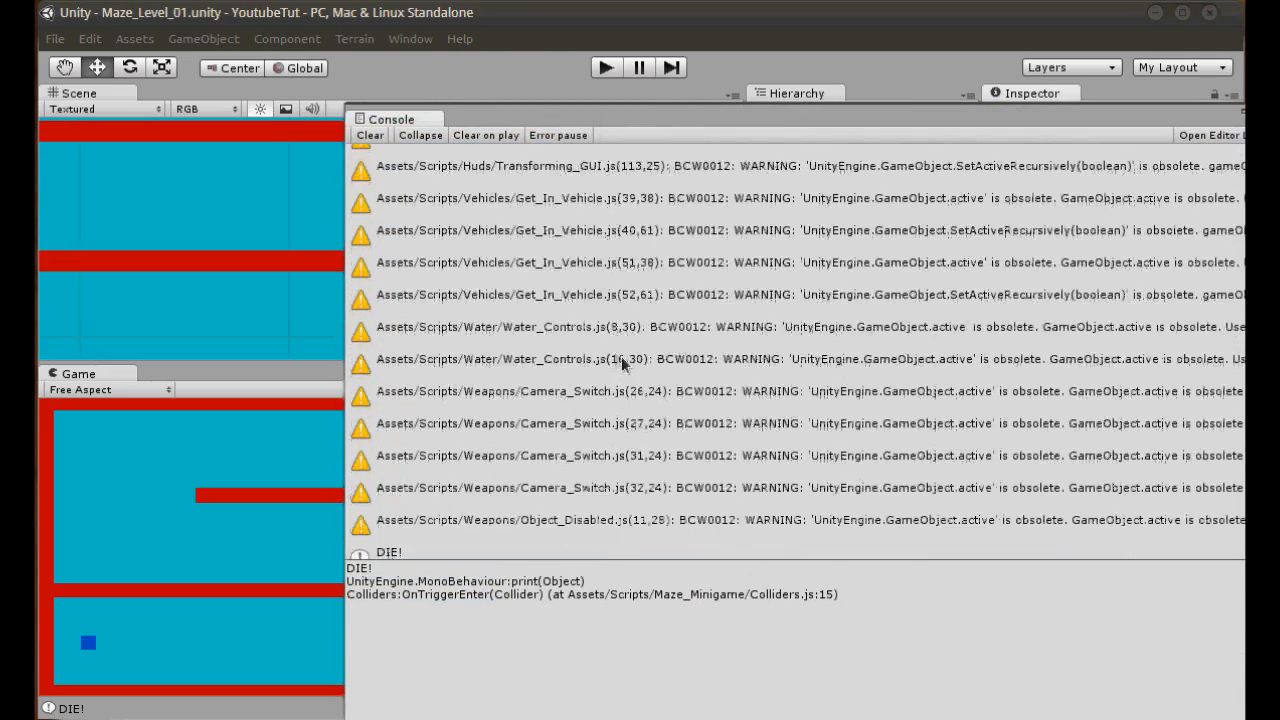
{"action": "scroll", "coordinate": [763, 408], "scroll_direction": "up", "scroll_amount": 5}
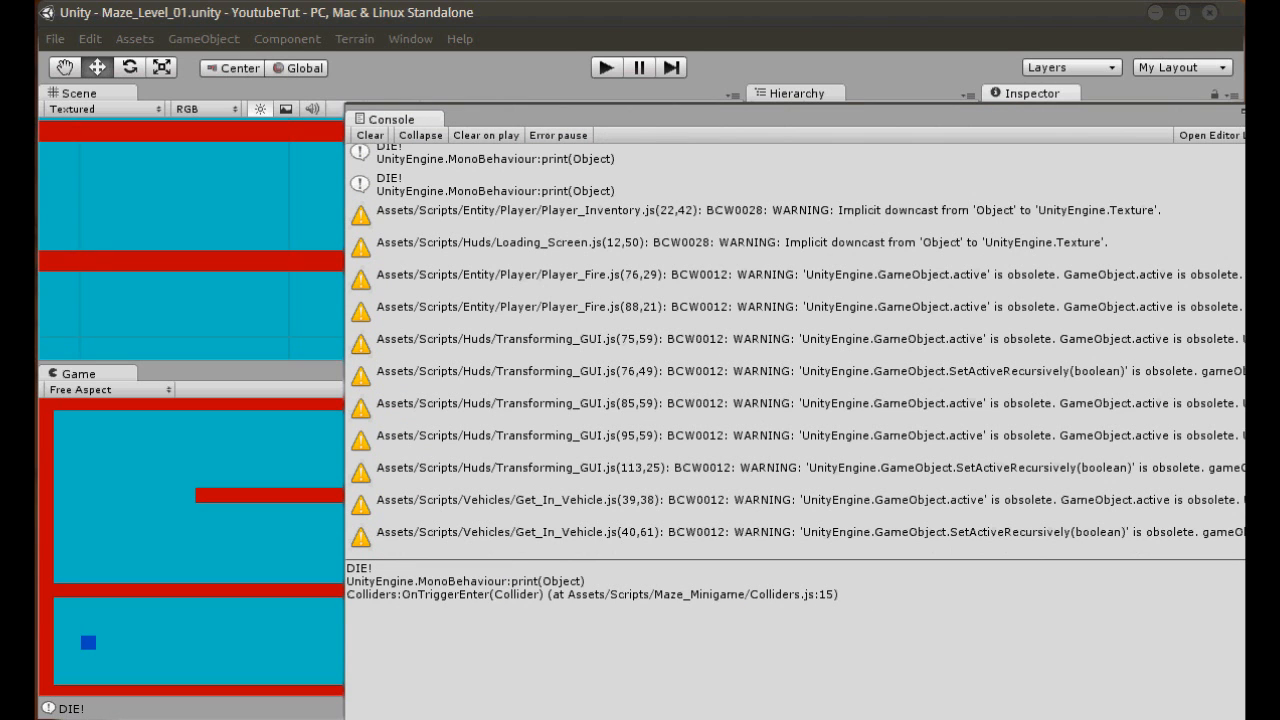
{"action": "left_click", "coordinate": [1257, 111]}
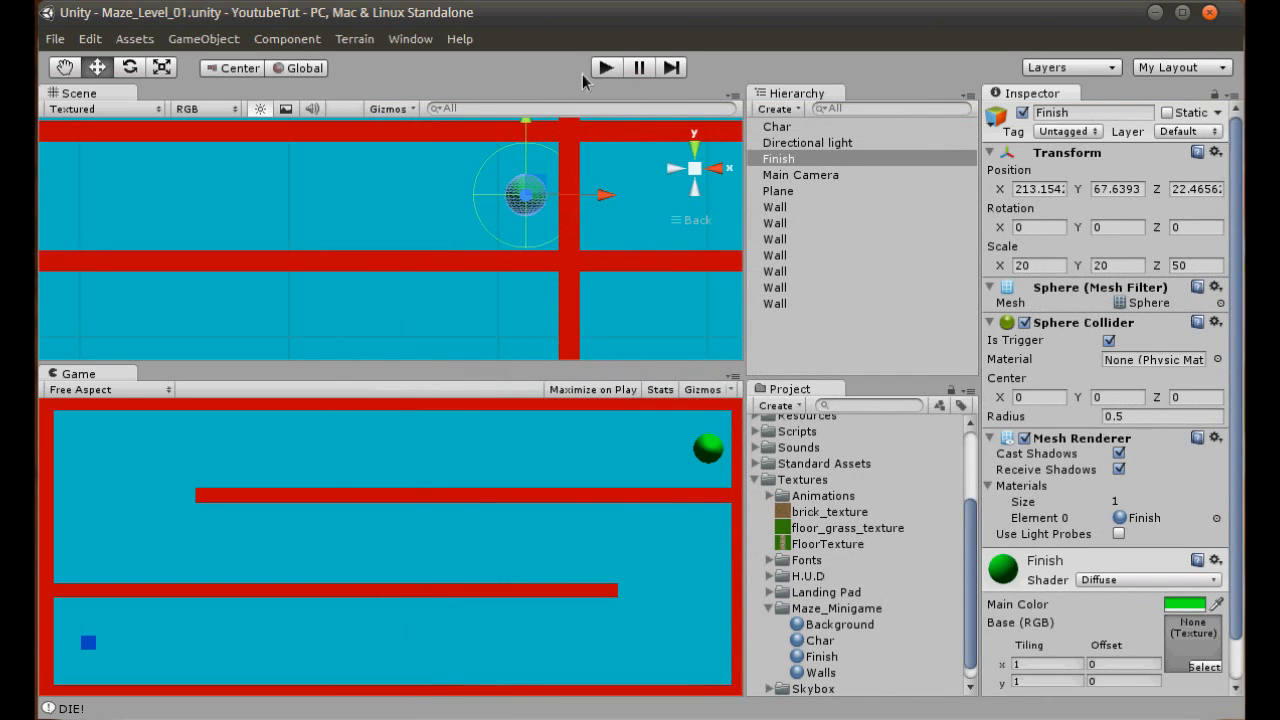